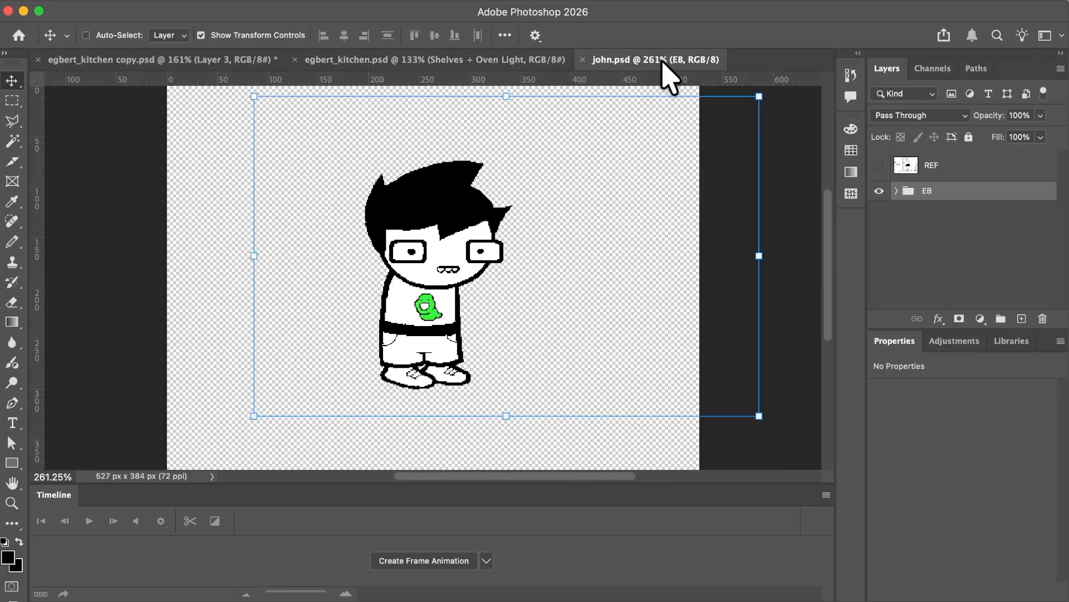
Expand the EB group and browse its layers down to the legs copy 15 group.
click(897, 191)
scroll(925, 212, down, 5)
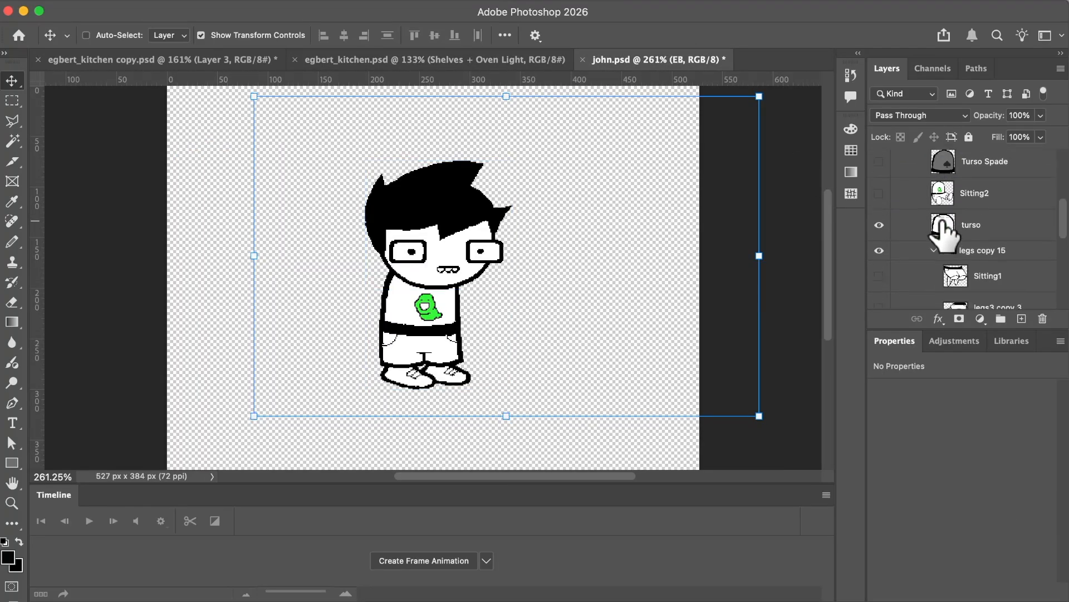
scroll(941, 220, down, 5)
scroll(943, 220, up, 5)
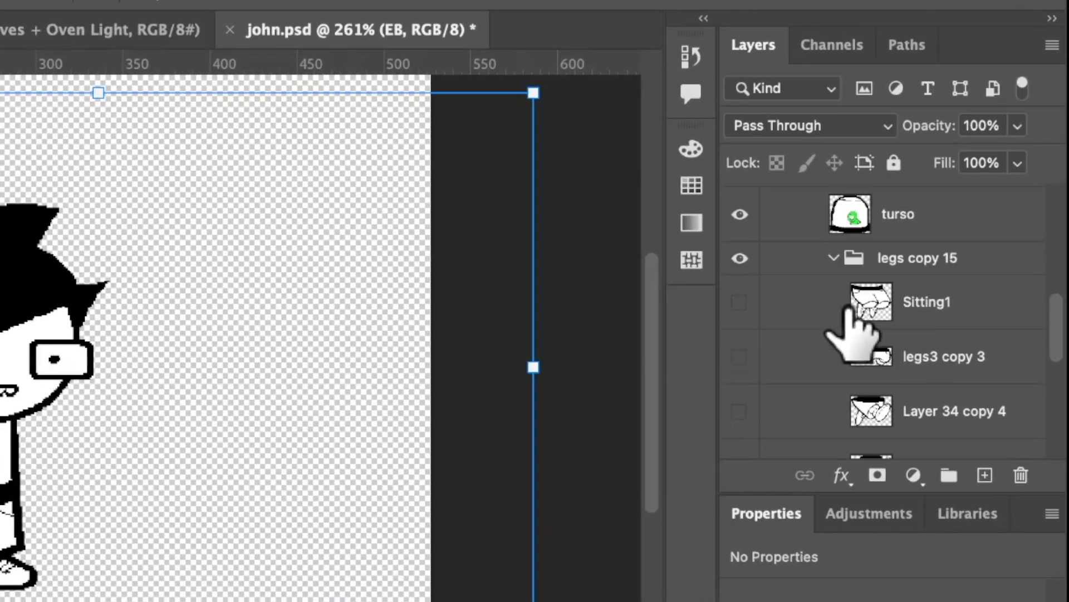
scroll(852, 315, down, 5)
Hide the legs copy 14 layer and preview the Layer 33 copy 4, Layer 34 copy 4 and feet2 copy 3 variants.
click(740, 342)
scroll(743, 334, up, 1)
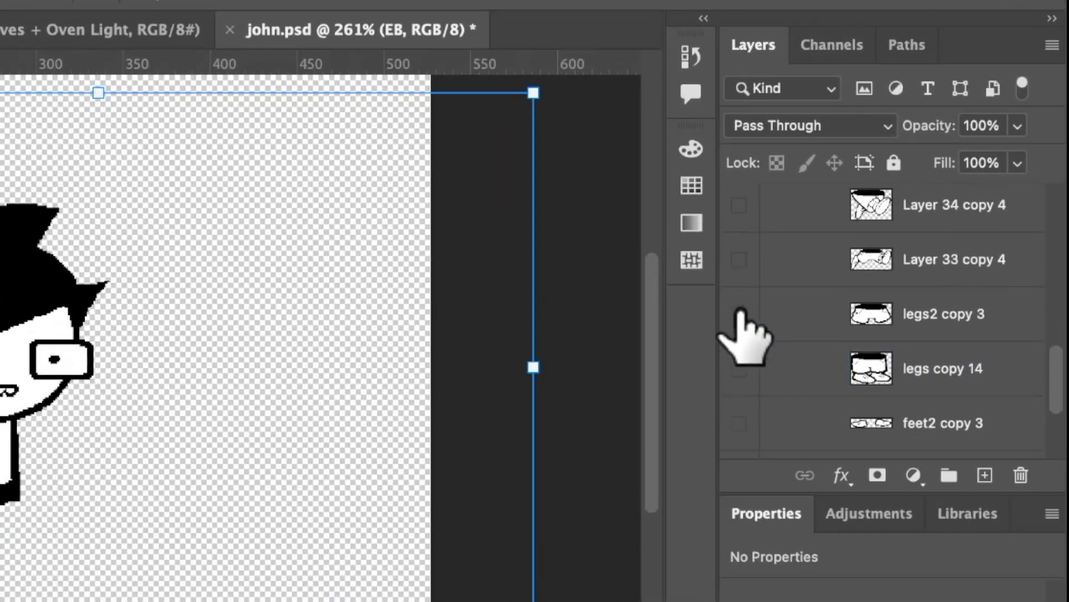
click(739, 262)
click(738, 263)
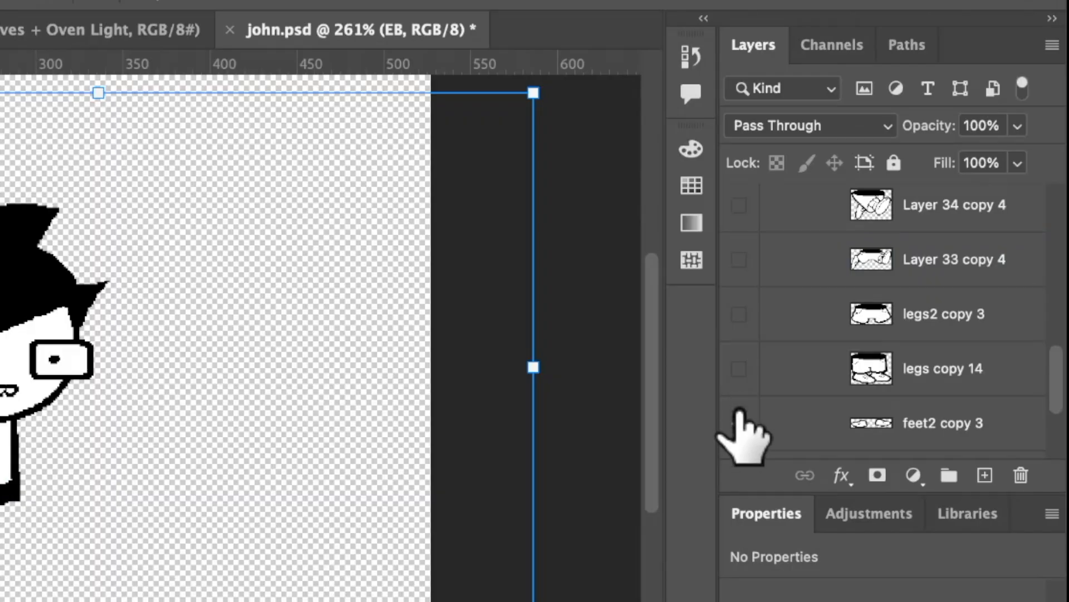
click(739, 414)
click(739, 413)
click(741, 259)
click(741, 260)
click(741, 259)
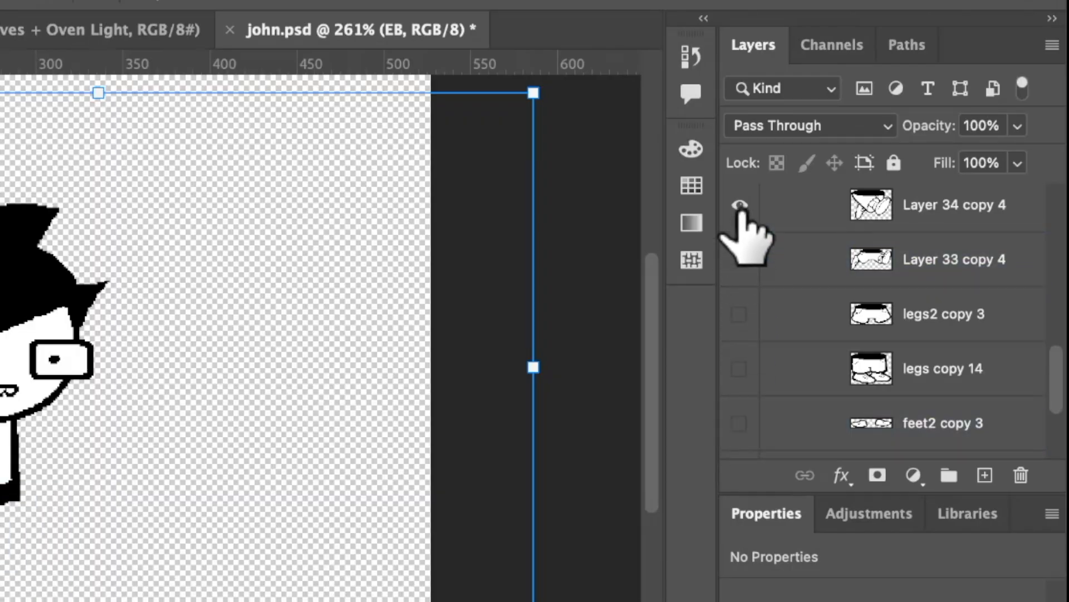
click(740, 204)
click(740, 204)
click(739, 428)
click(741, 429)
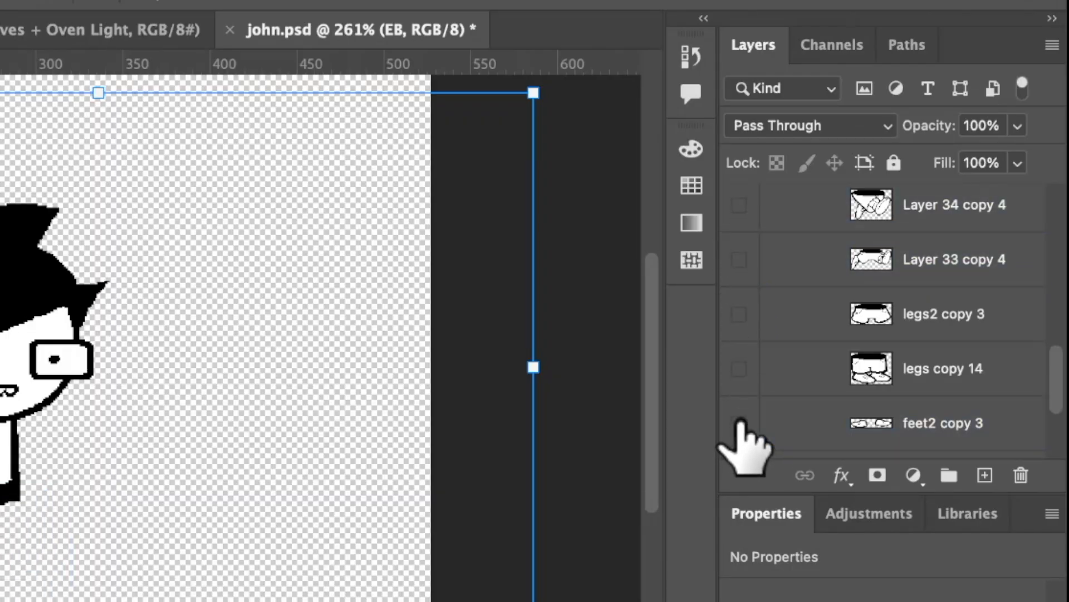
Preview the legs2 copy 3 and feet2 copy 3 variants, and leave the legs copy 14 layer shown.
scroll(743, 426, up, 1)
click(740, 390)
click(739, 390)
click(740, 335)
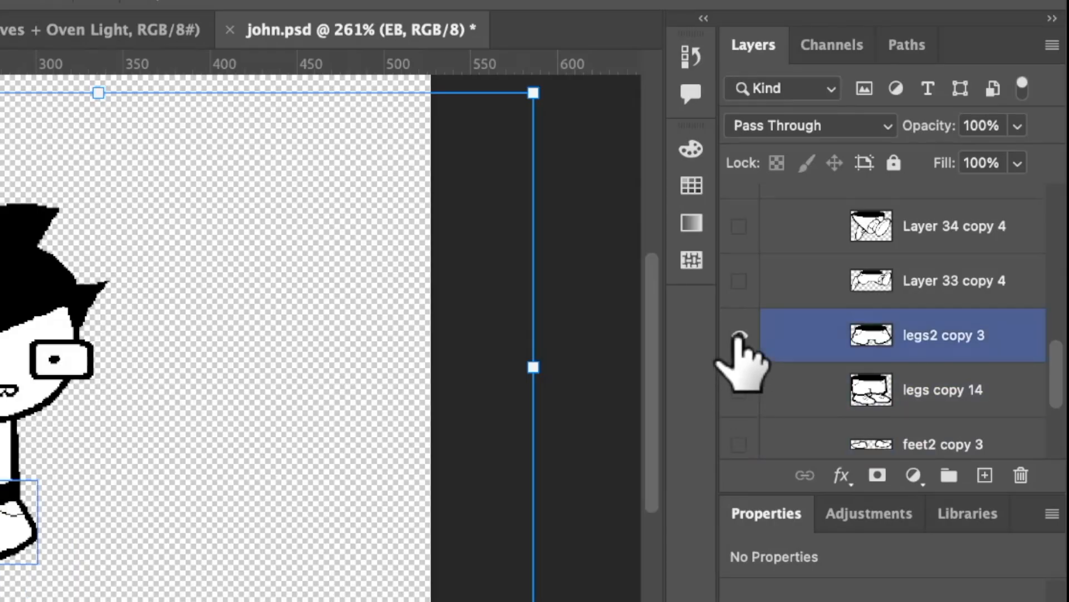
scroll(743, 390, down, 1)
click(740, 407)
click(739, 406)
click(740, 299)
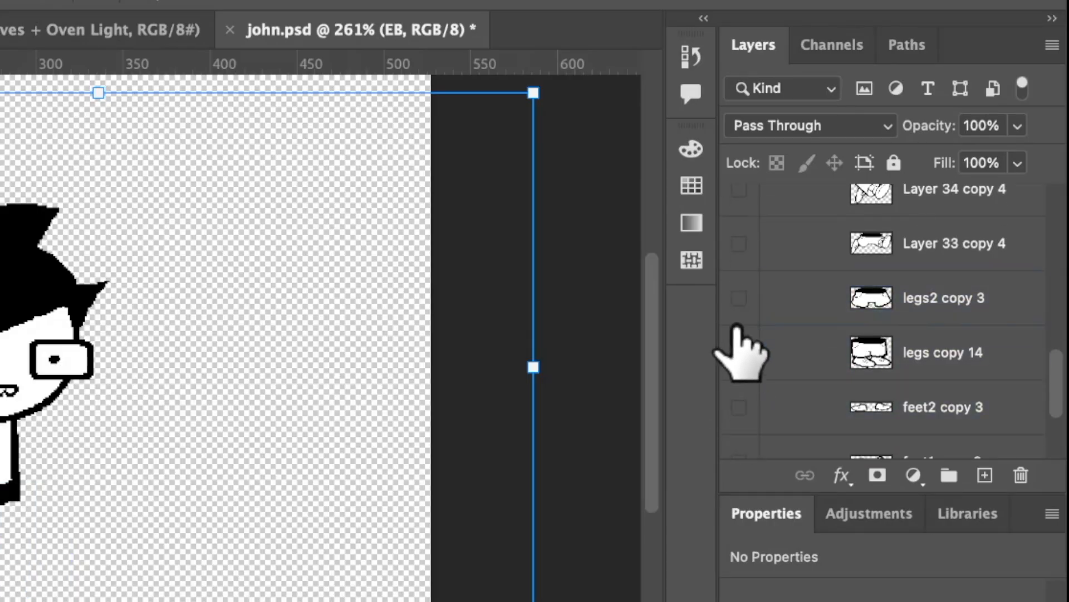
scroll(740, 330, up, 1)
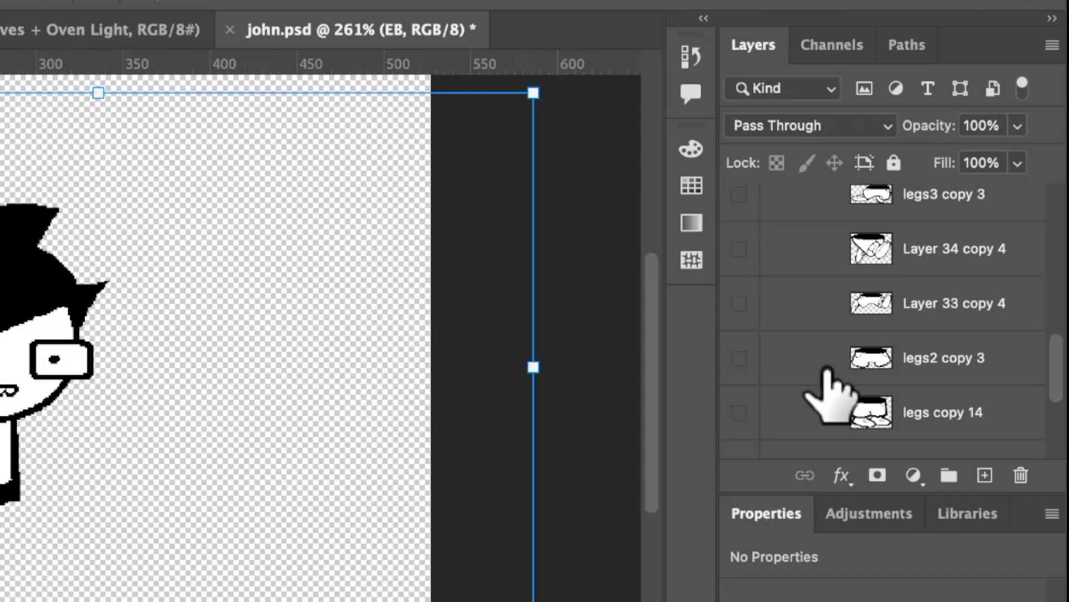
scroll(823, 377, down, 1)
click(740, 375)
scroll(741, 379, up, 1)
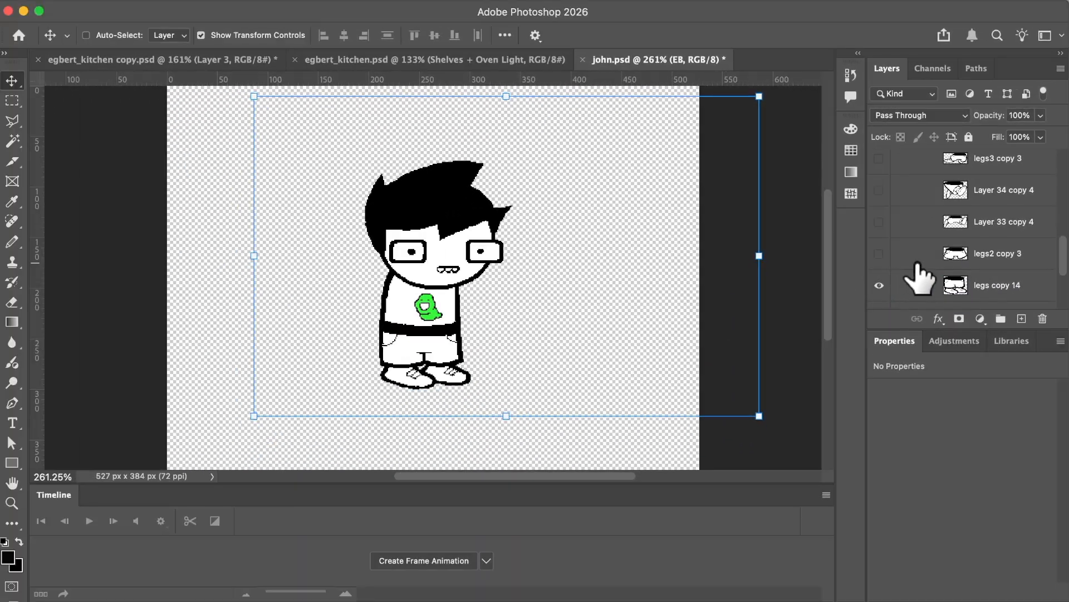
Copy the whole EB group from john.psd into egbert_kitchen.psd and place the character on the floor in front of the fridge.
scroll(916, 278, up, 10)
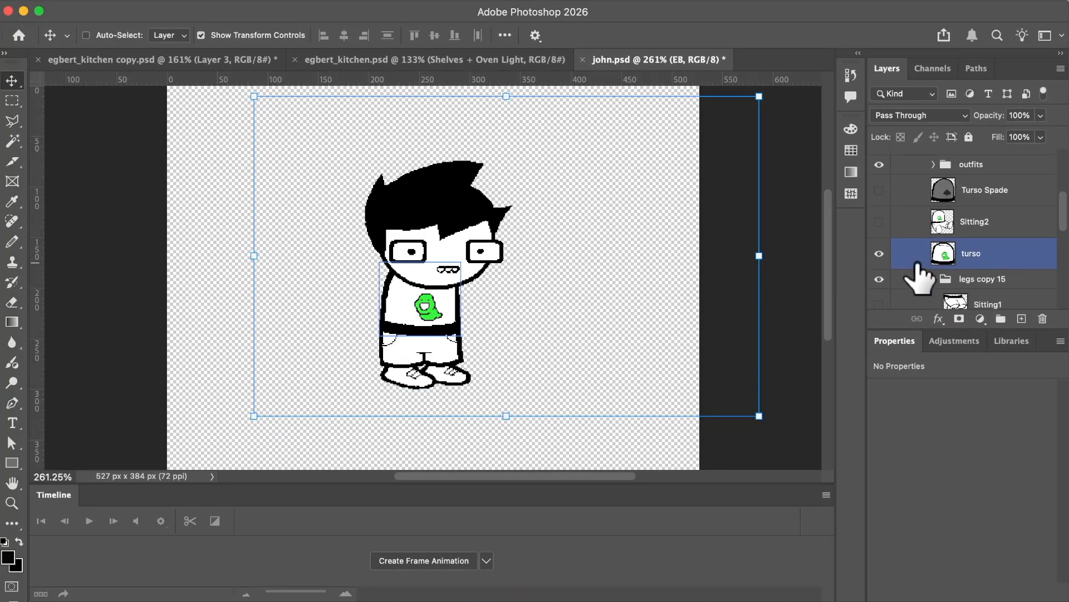
click(936, 170)
click(935, 190)
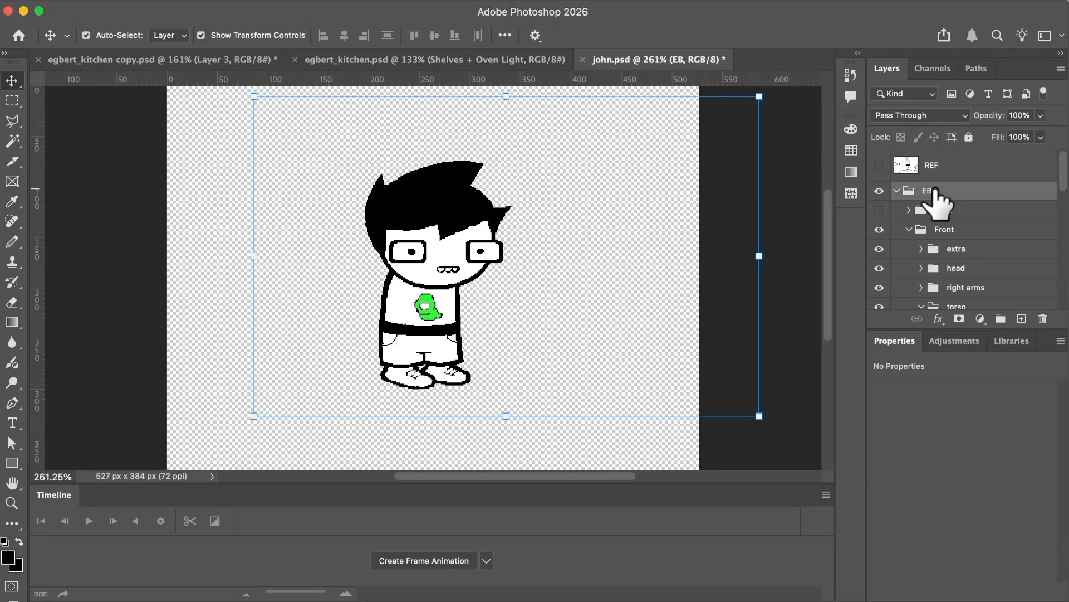
drag(635, 89, 532, 64)
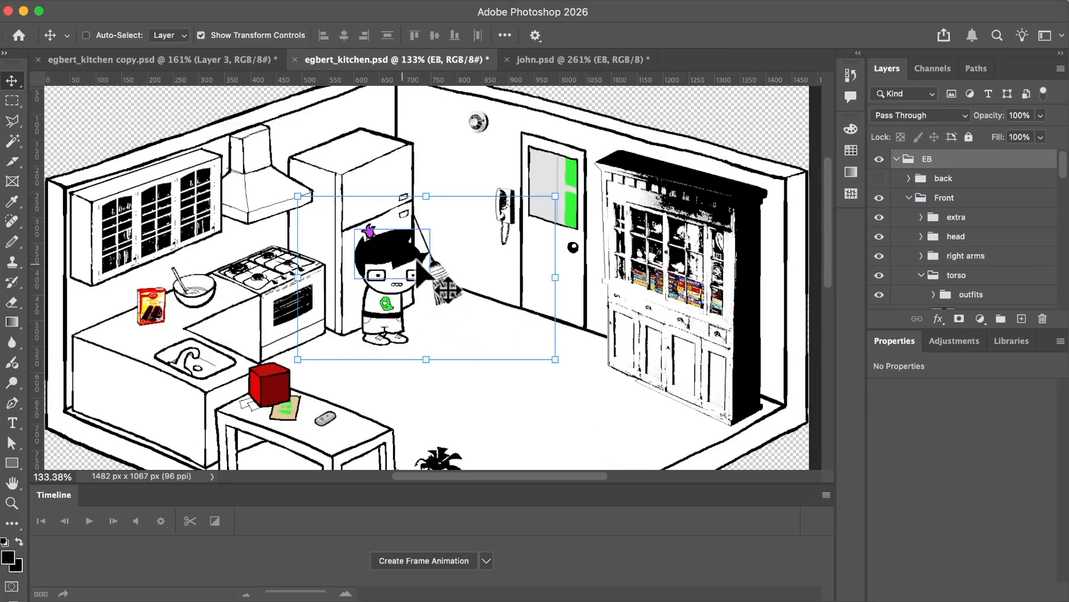
drag(390, 267, 405, 300)
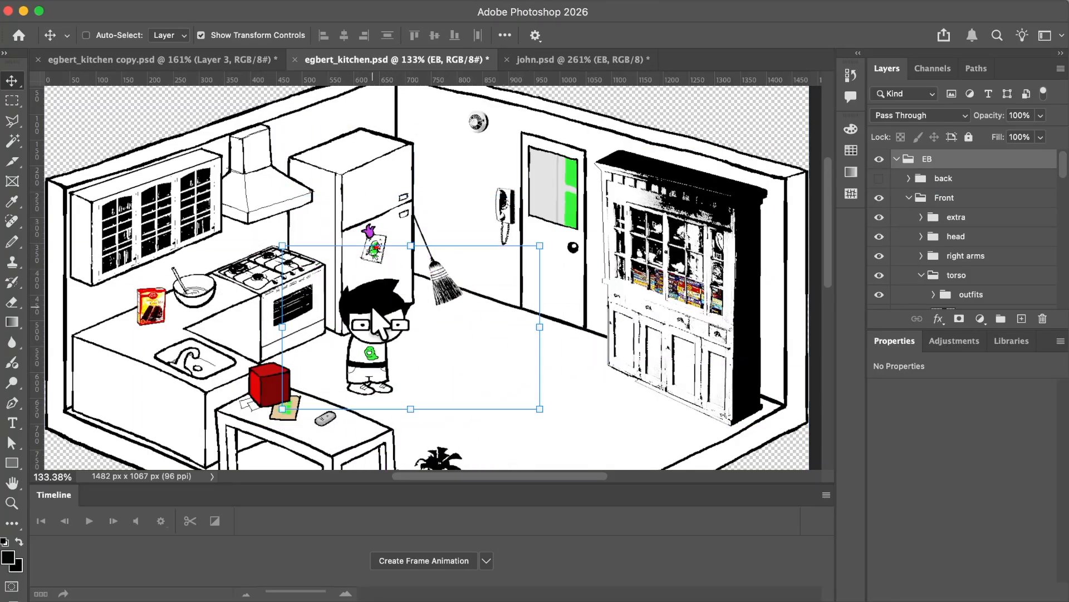
Collapse the EB group in the kitchen document and give it a blue color label.
scroll(405, 300, down, 5)
right_click(933, 159)
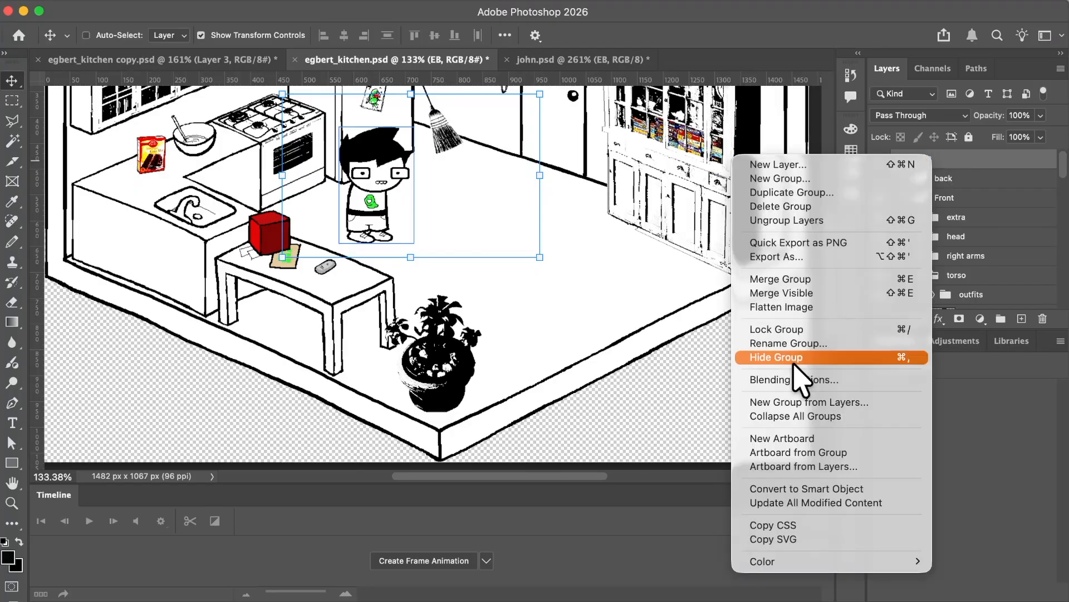
click(955, 169)
click(897, 160)
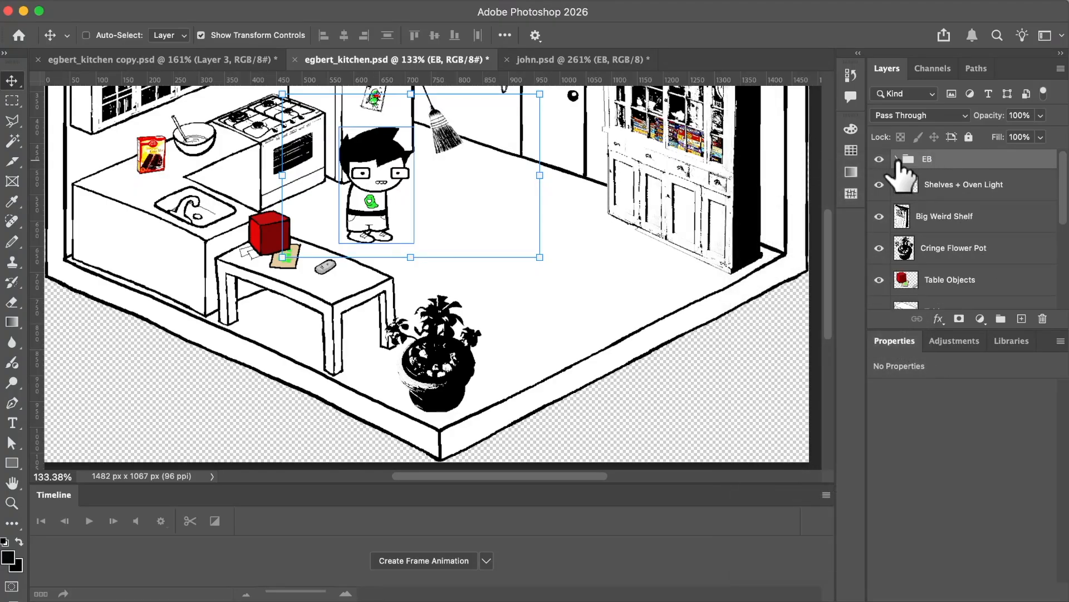
right_click(910, 165)
mouse_move(763, 378)
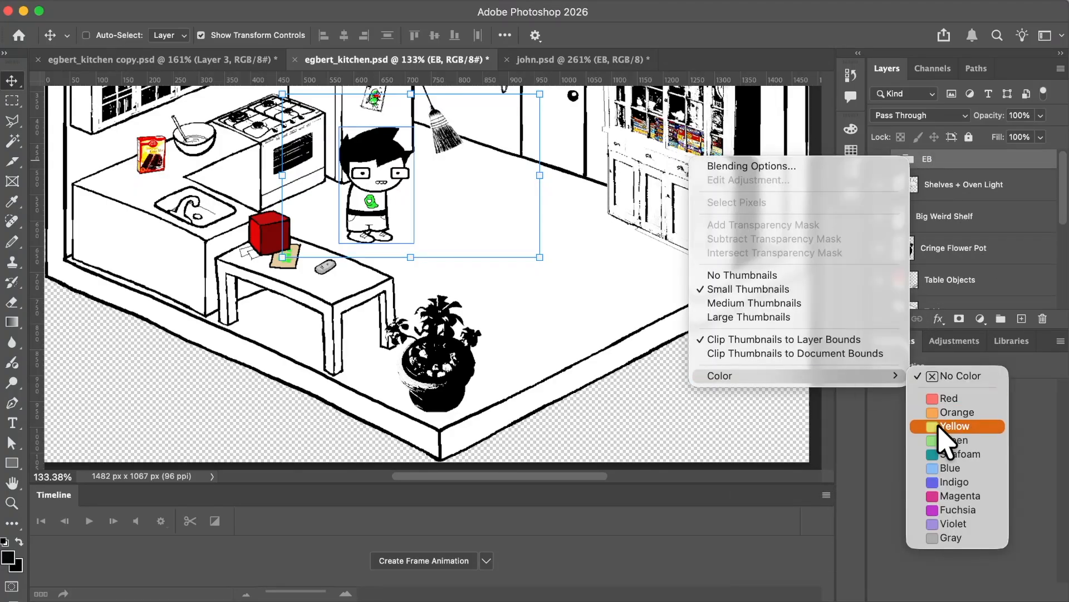
click(940, 468)
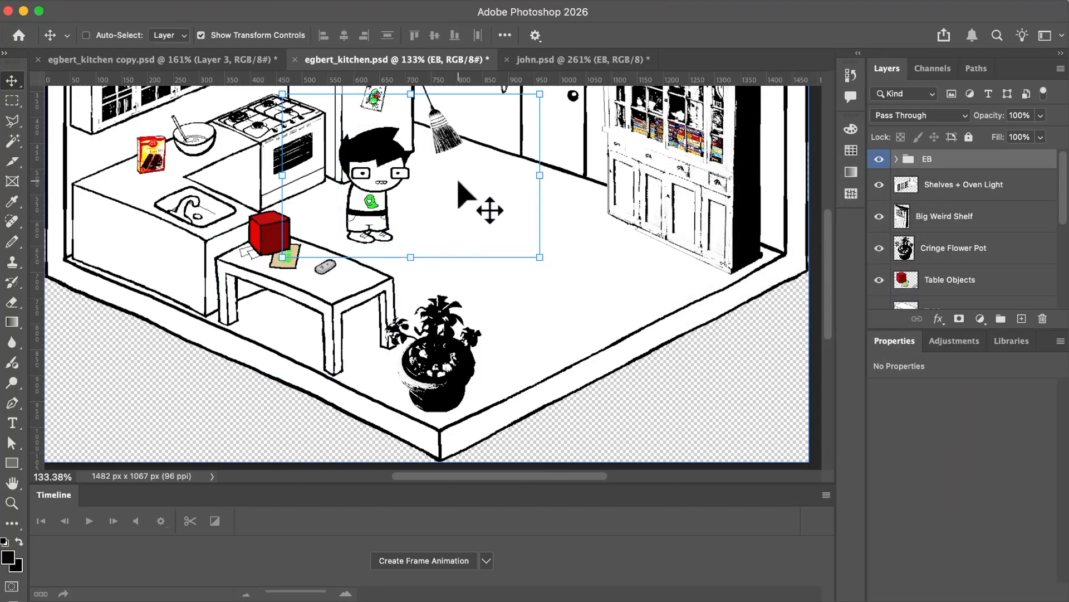
Move the EB character across the kitchen floor to stand in front of the door.
drag(458, 184, 529, 177)
scroll(503, 259, up, 6)
scroll(503, 260, down, 4)
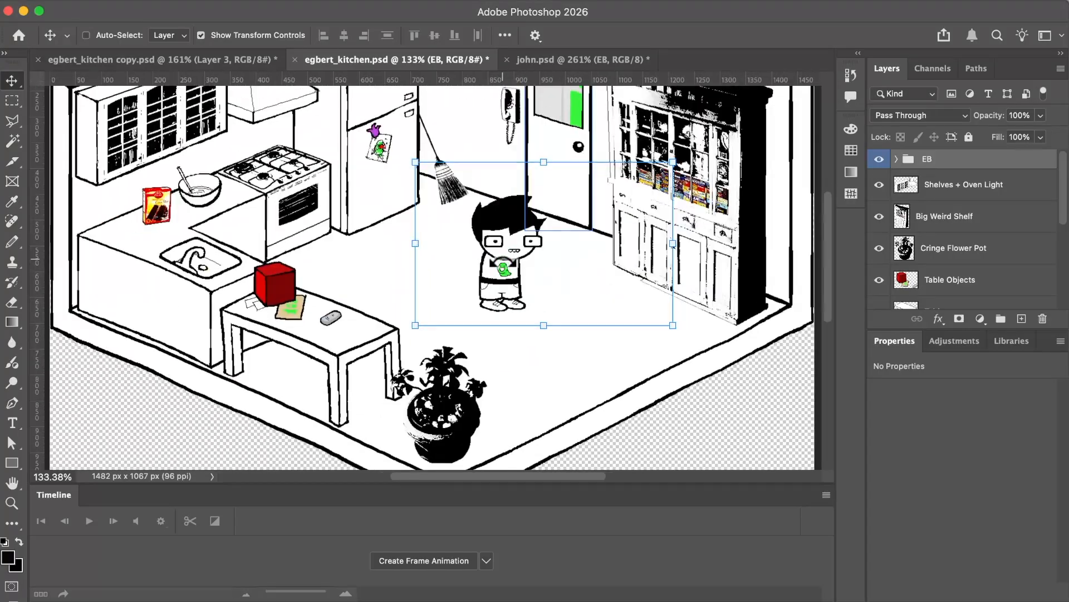
scroll(489, 212, up, 3)
drag(518, 290, 538, 276)
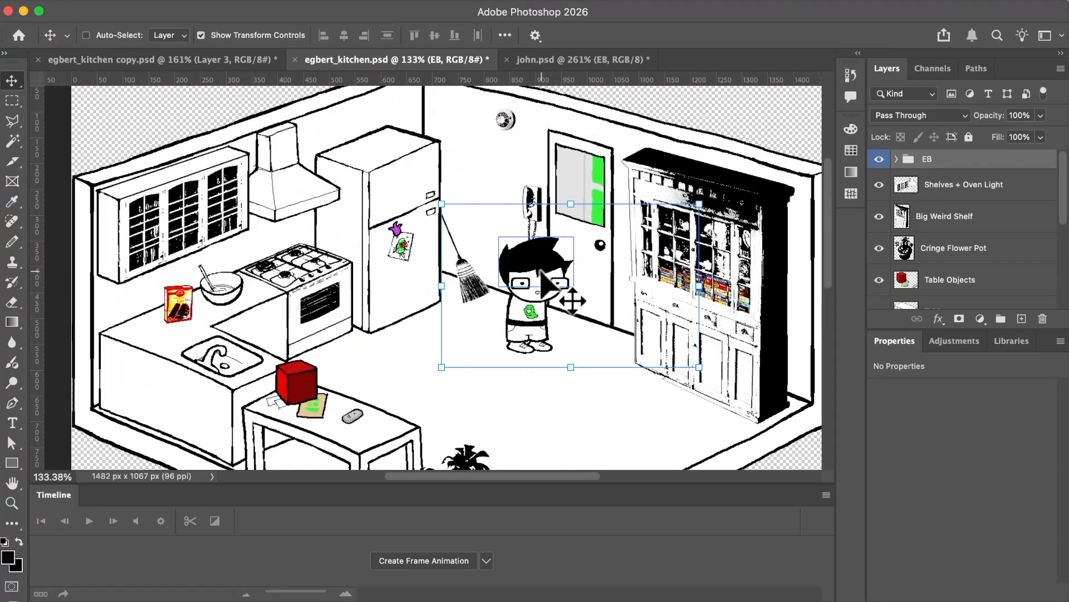
Transform the EB group by scaling it to 86.69%, rotating it -10.77° and flipping it horizontally.
scroll(649, 267, up, 6)
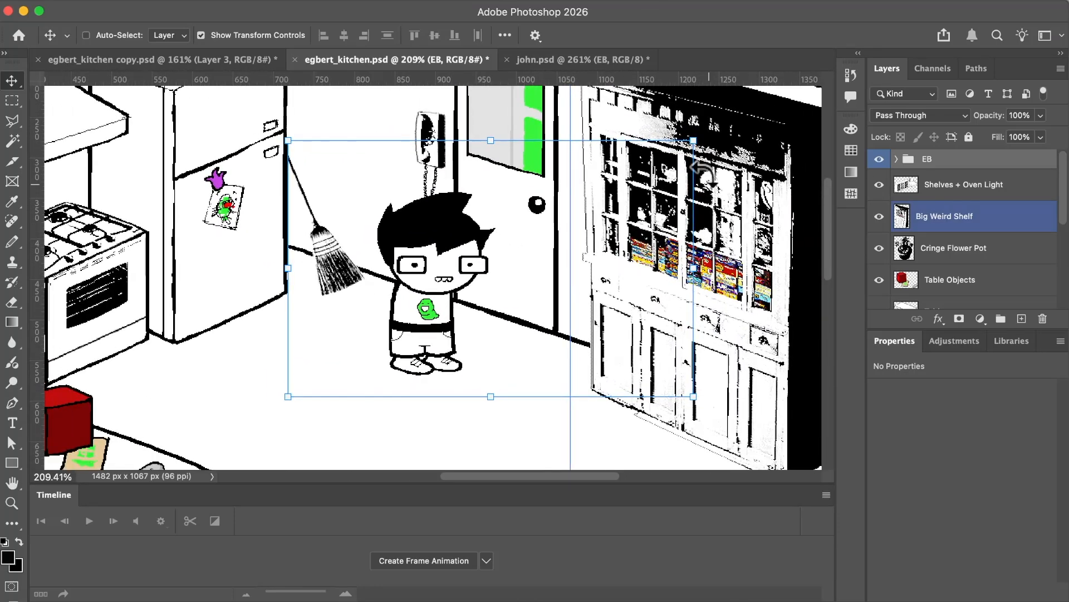
drag(693, 140, 623, 140)
key(super+z)
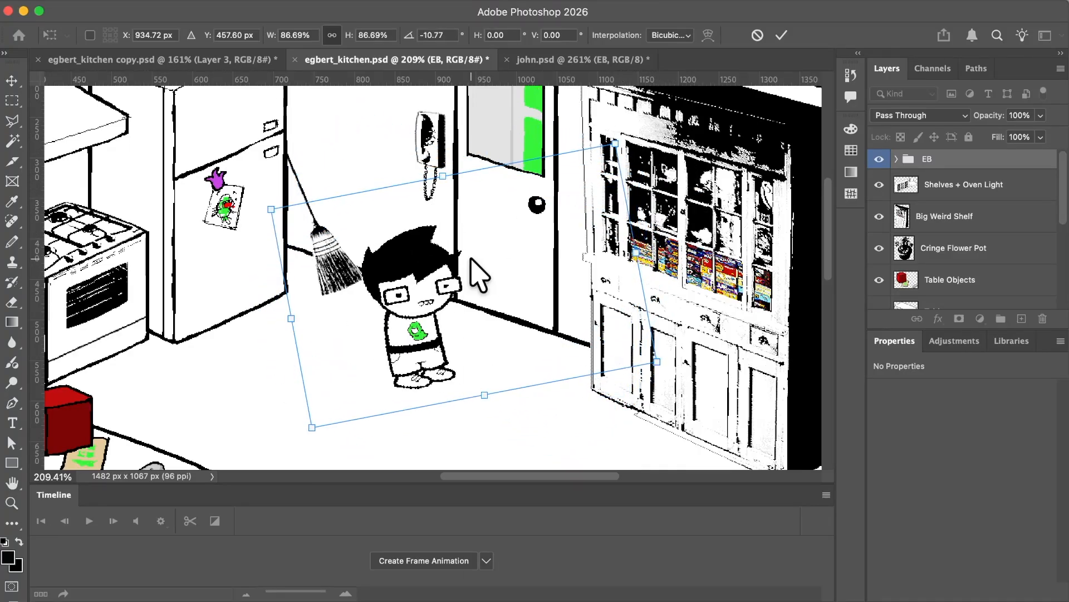
right_click(477, 269)
click(517, 601)
key(super+plus)
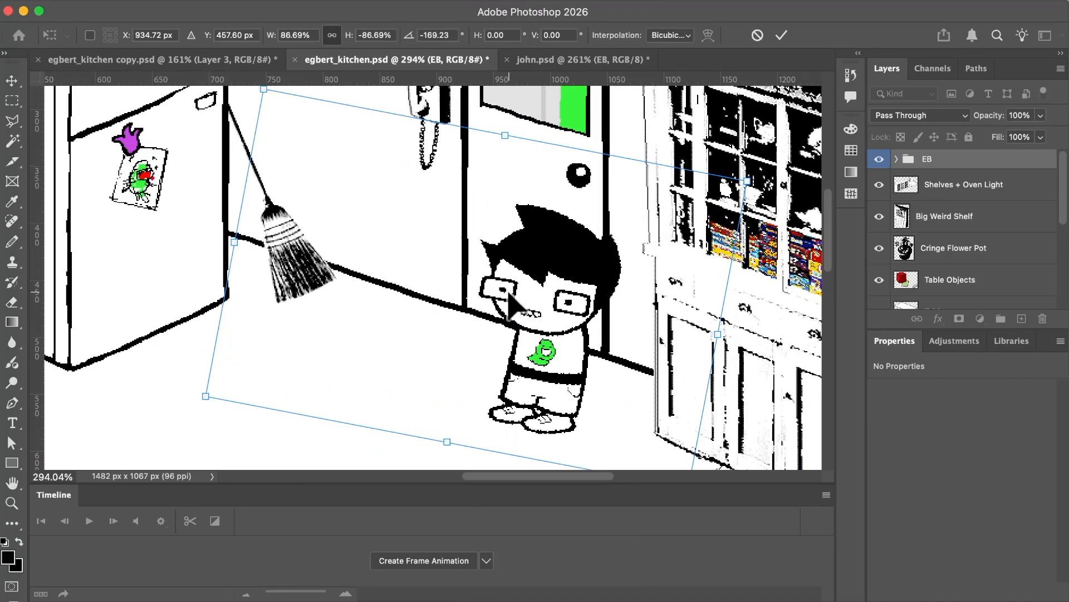
key(Return)
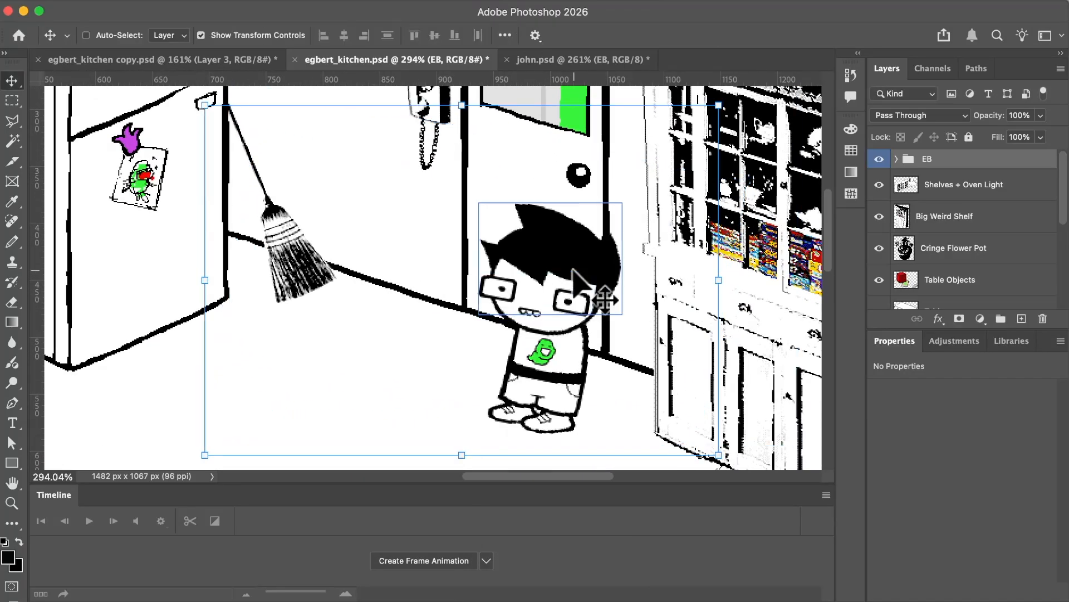
Examine the transformed character's glasses, face and outlines at pixel level for edge quality.
scroll(606, 299, up, 6)
scroll(605, 299, right, 10)
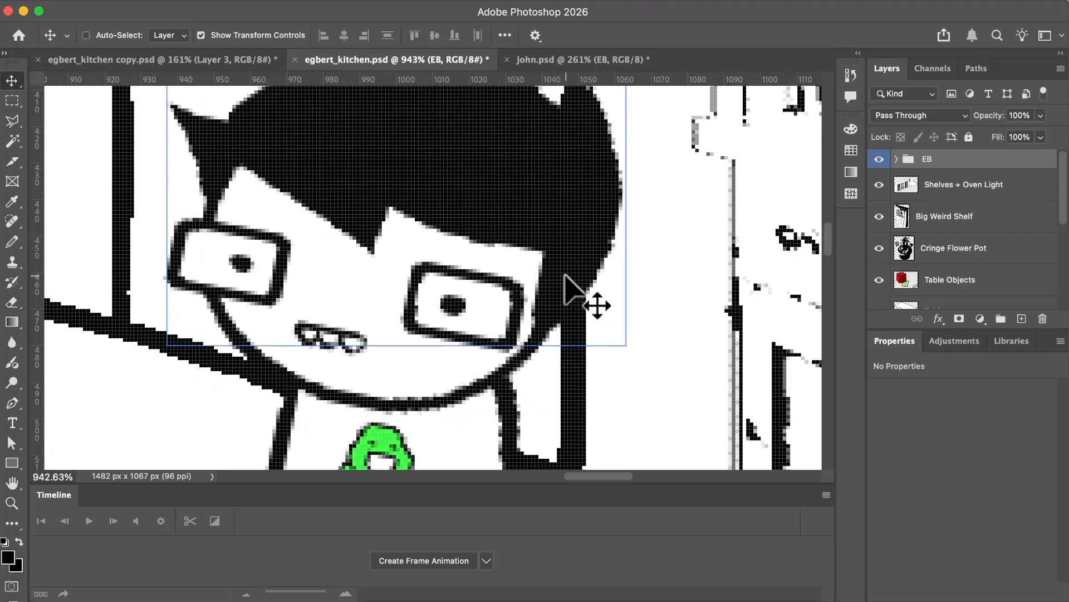
scroll(579, 286, up, 3)
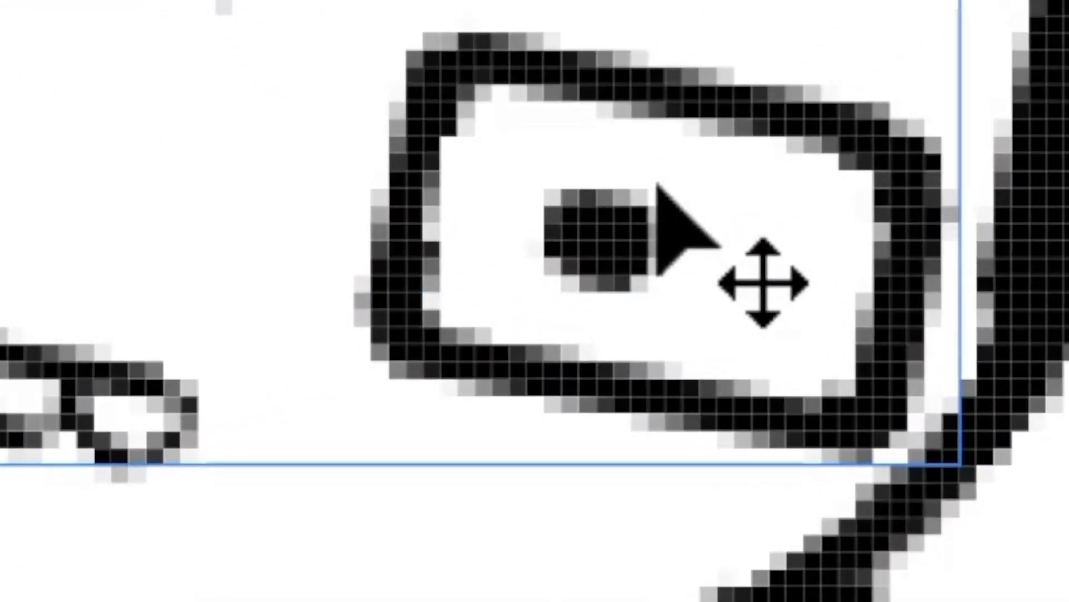
scroll(657, 185, left, 3)
scroll(657, 185, right, 2)
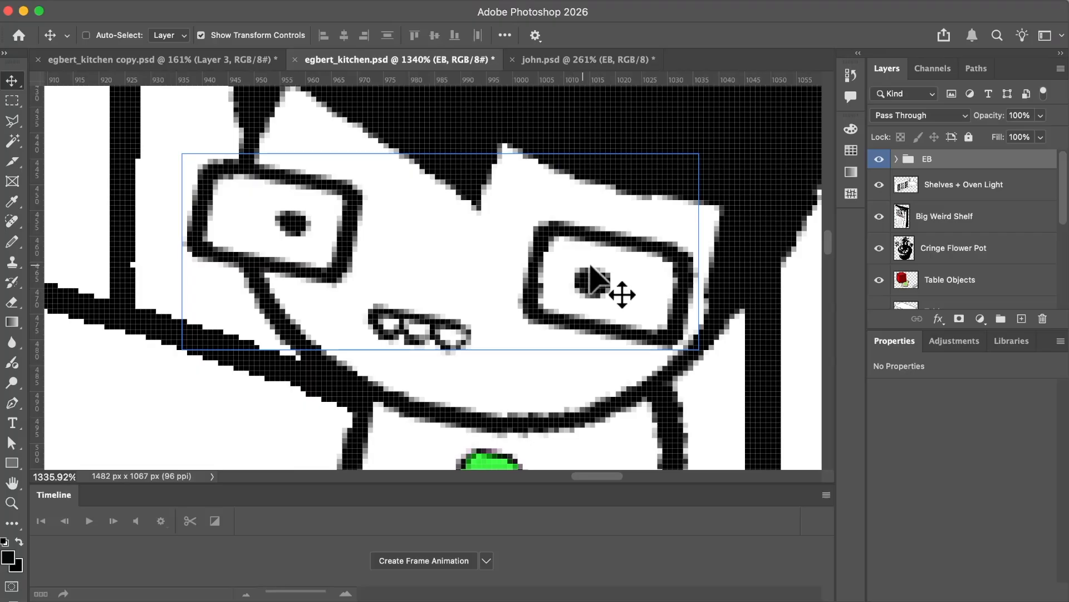
scroll(668, 181, down, 5)
scroll(677, 178, up, 3)
scroll(597, 264, down, 5)
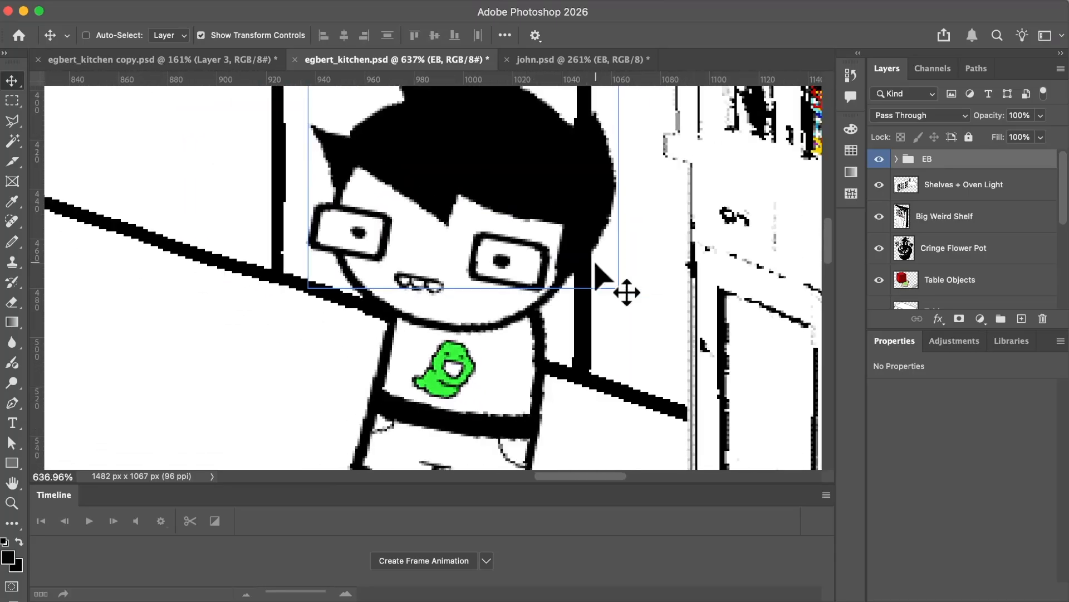
scroll(596, 268, down, 2)
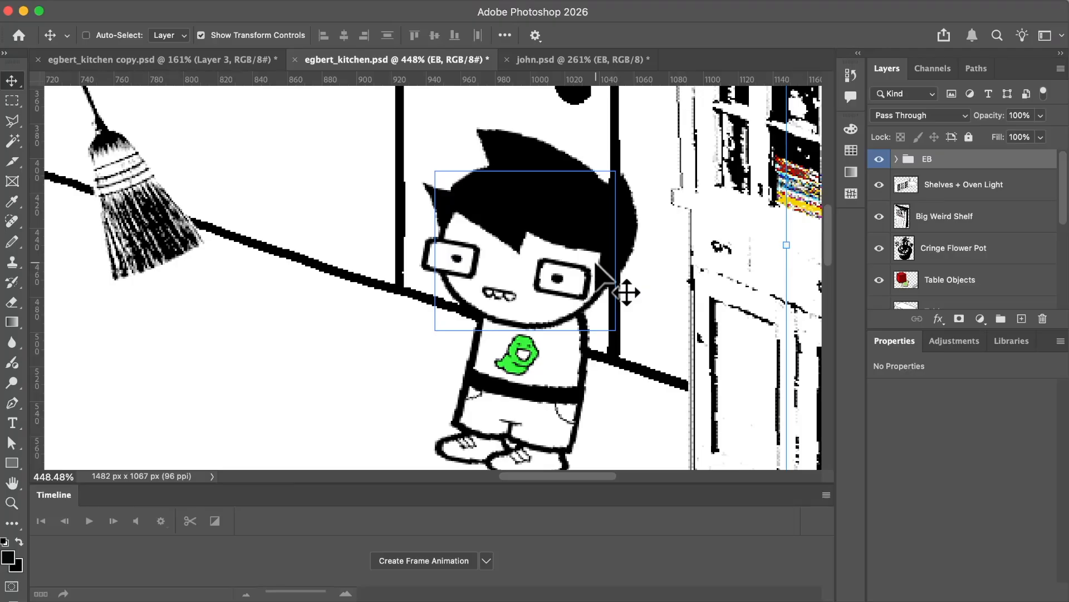
scroll(597, 264, up, 3)
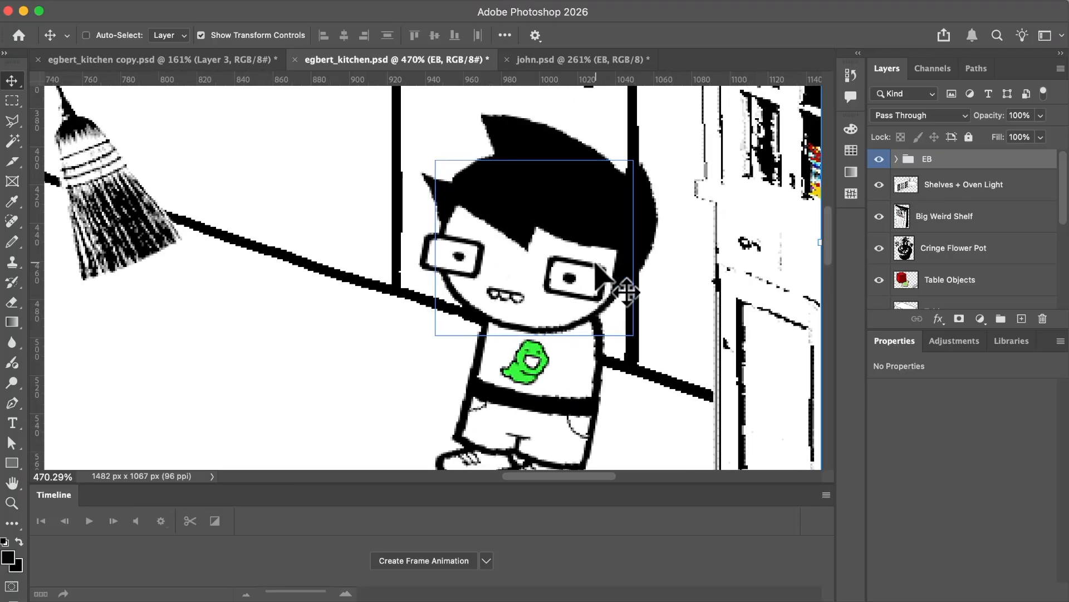
scroll(597, 264, down, 4)
scroll(594, 261, down, 2)
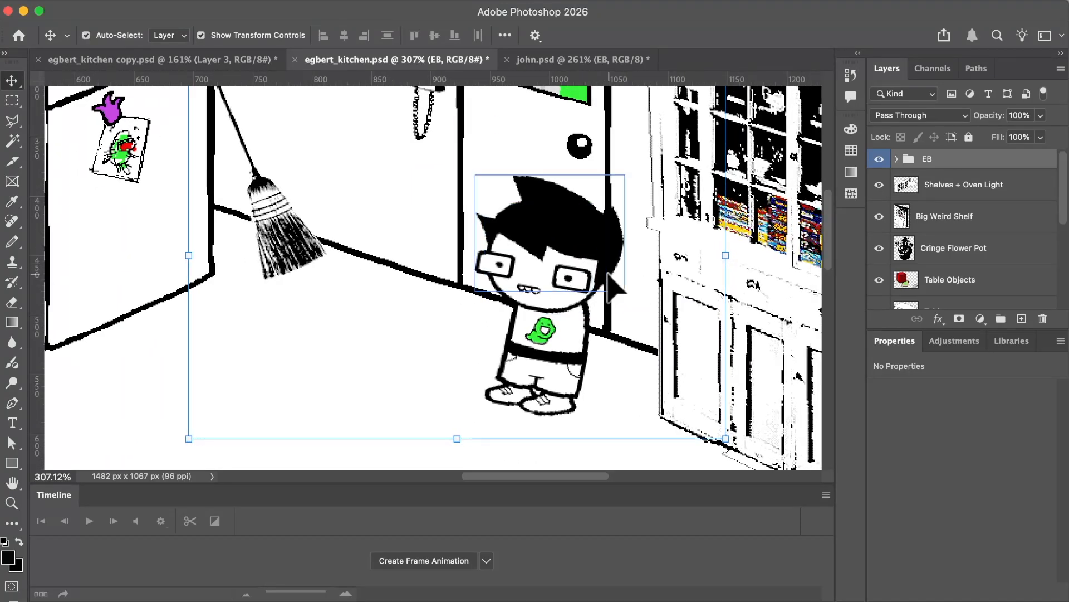
Undo the EB group's last transformation and rotate the character slightly counterclockwise.
scroll(607, 274, down, 2)
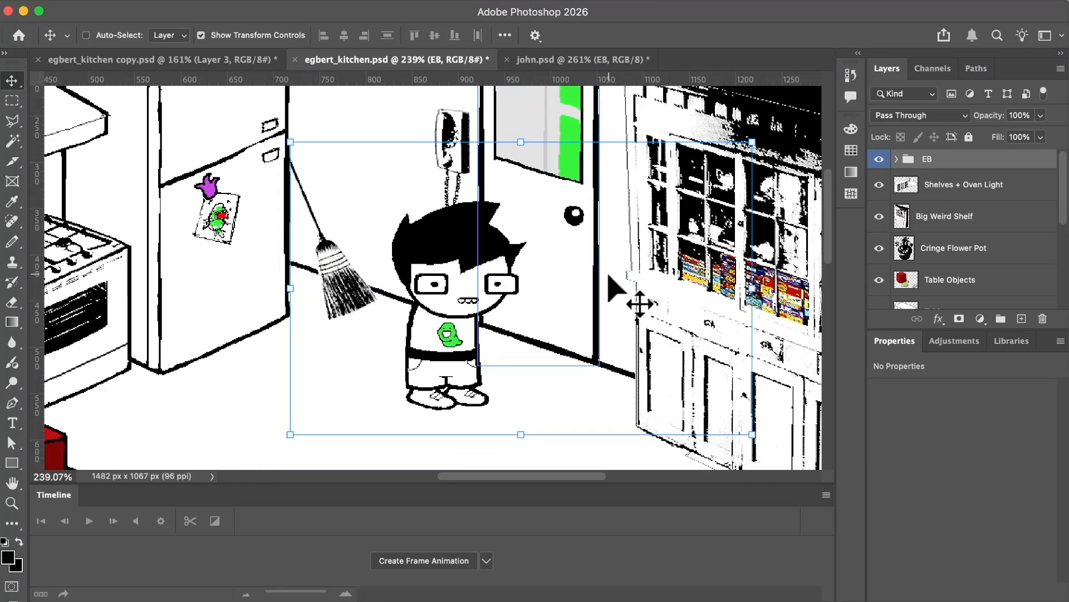
scroll(608, 275, down, 1)
scroll(608, 274, right, 2)
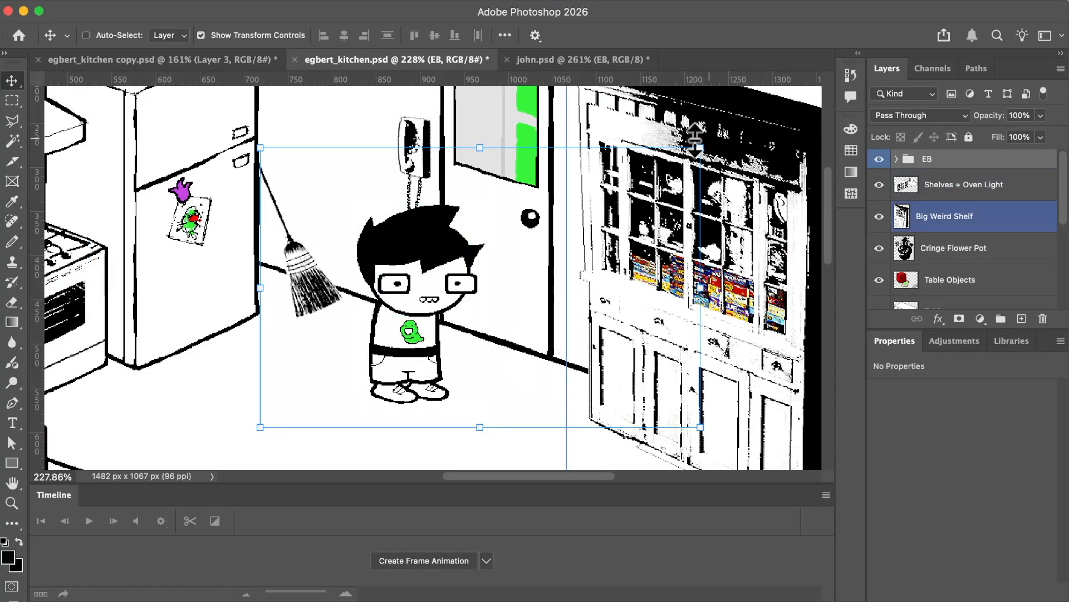
drag(714, 139, 667, 88)
key(Return)
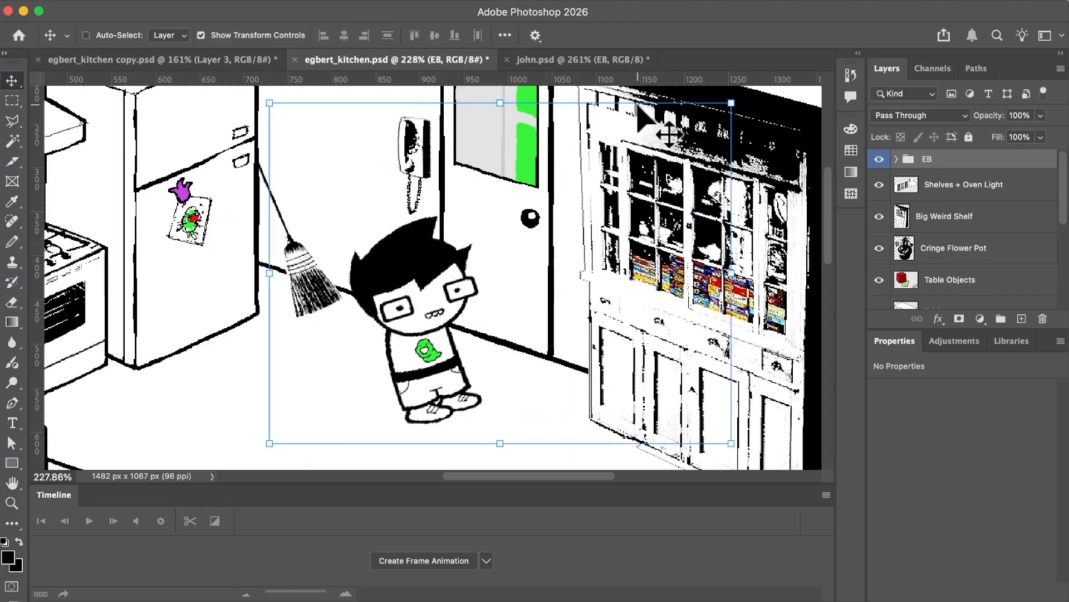
scroll(429, 377, up, 4)
scroll(428, 377, up, 1)
scroll(428, 377, down, 2)
scroll(428, 377, down, 4)
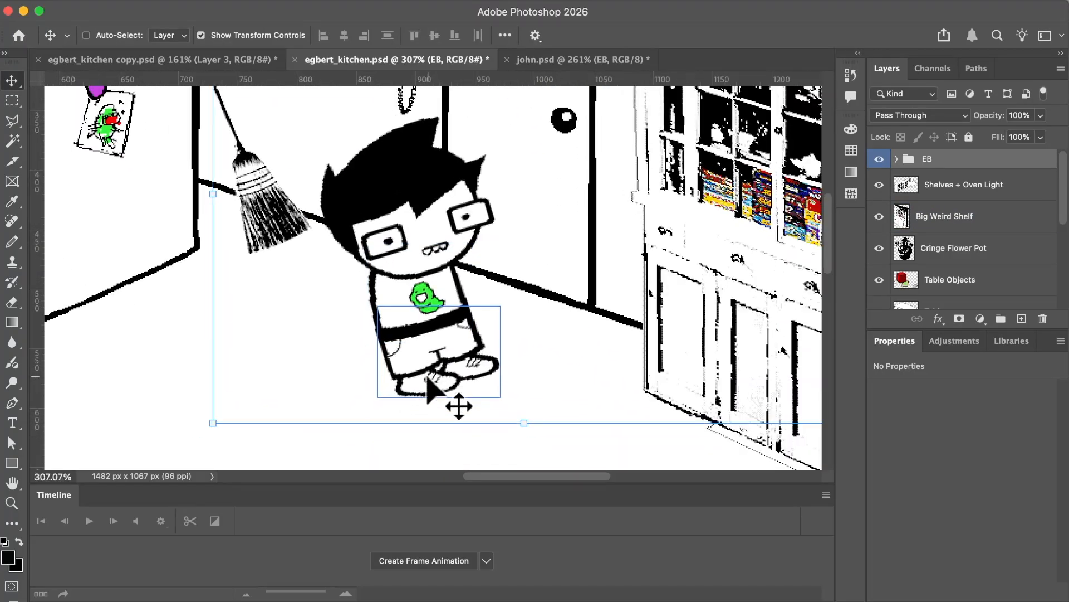
Undo the EB group's rotation so the character stands upright, and save the kitchen document.
scroll(428, 376, up, 1)
scroll(428, 377, right, 1)
scroll(428, 378, up, 1)
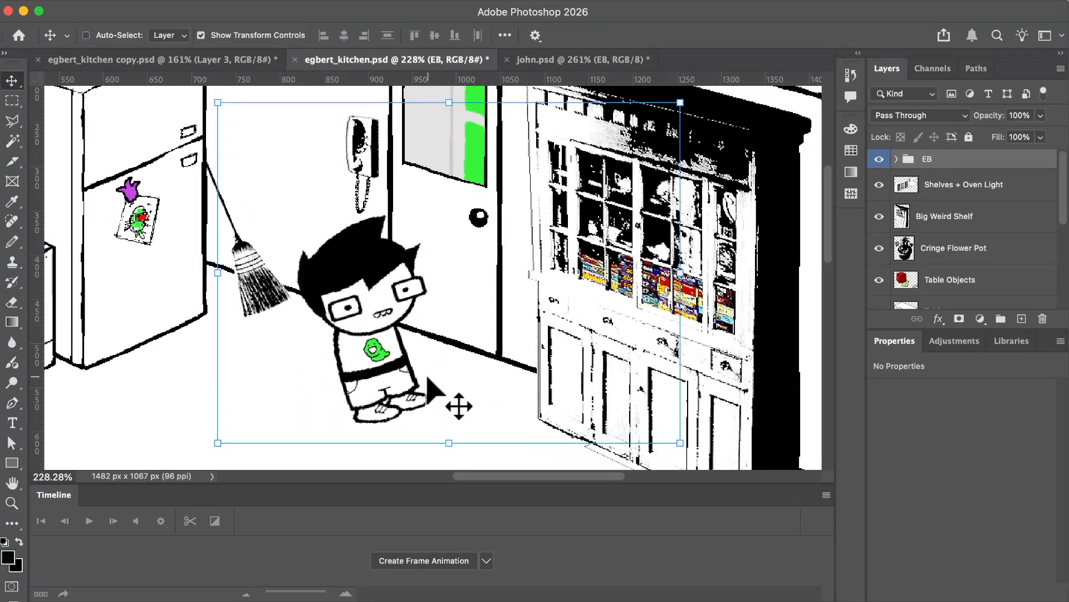
scroll(428, 377, left, 1)
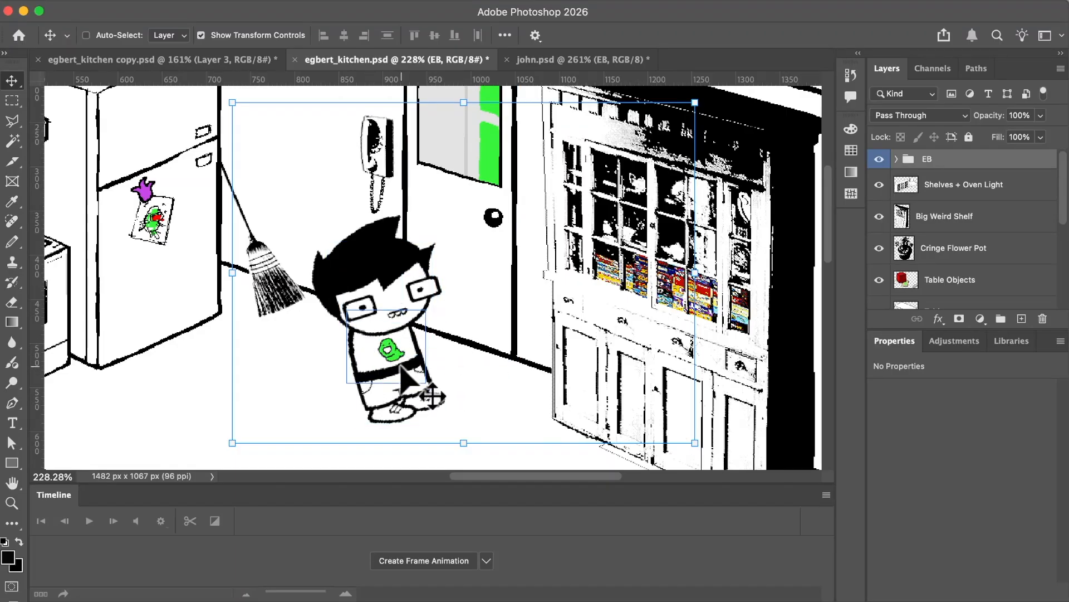
key(super+z)
key(super+s)
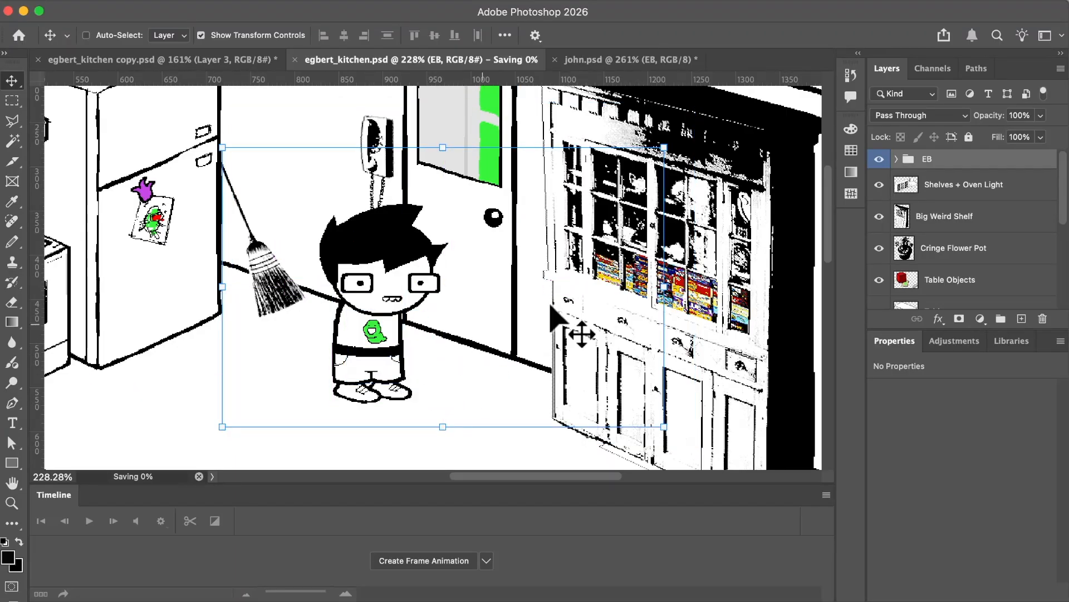
Flip the EB group horizontally with Free Transform.
click(667, 293)
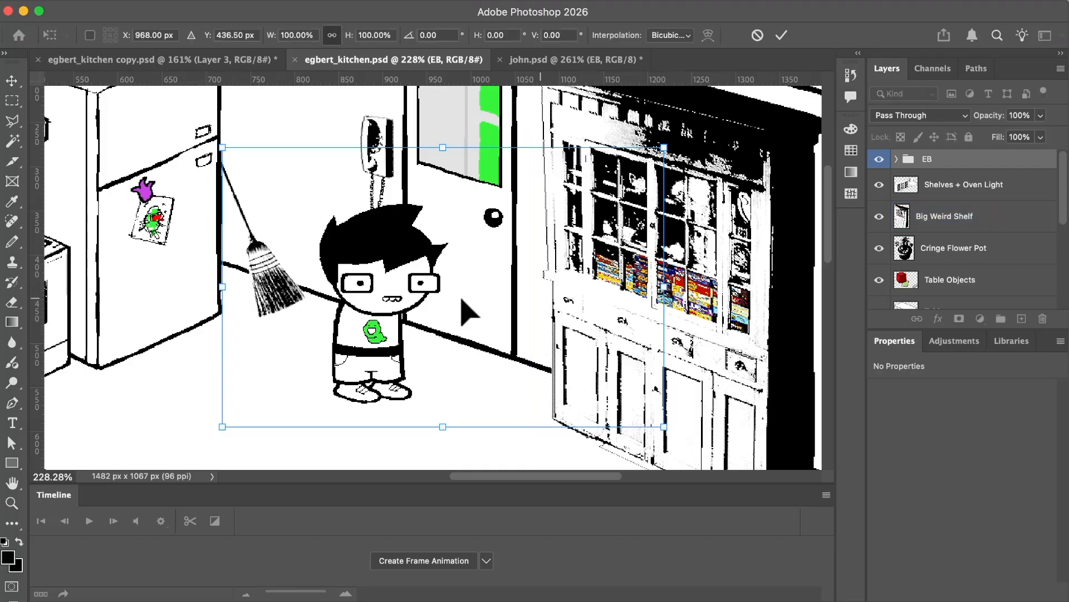
right_click(383, 286)
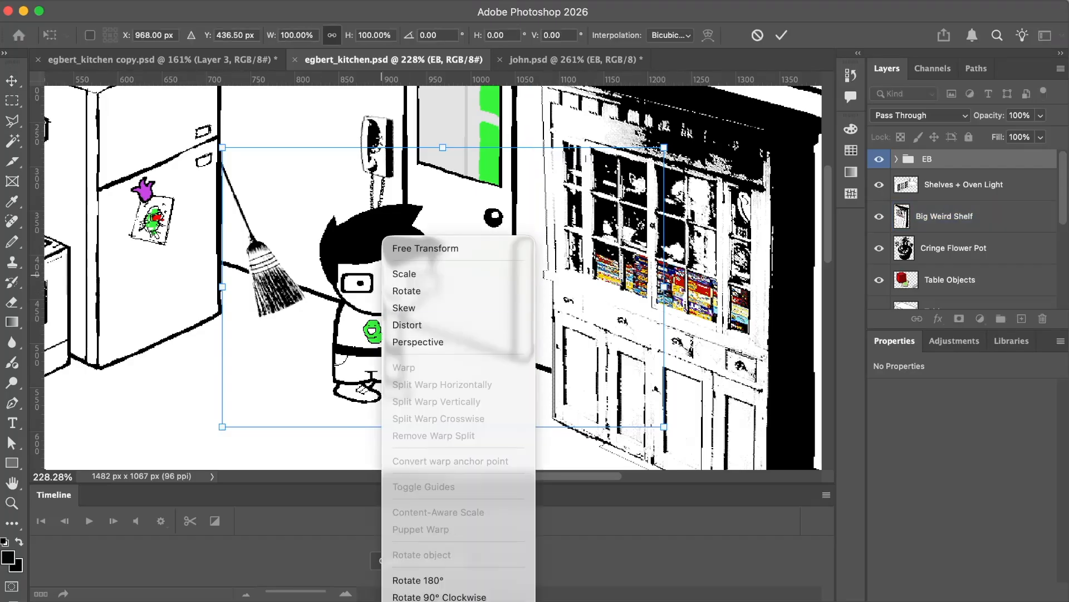
click(440, 601)
Examine the mirrored character's glasses, face, shirt and outlines at pixel level, and apply the flip.
key(super+plus)
key(super+plus)
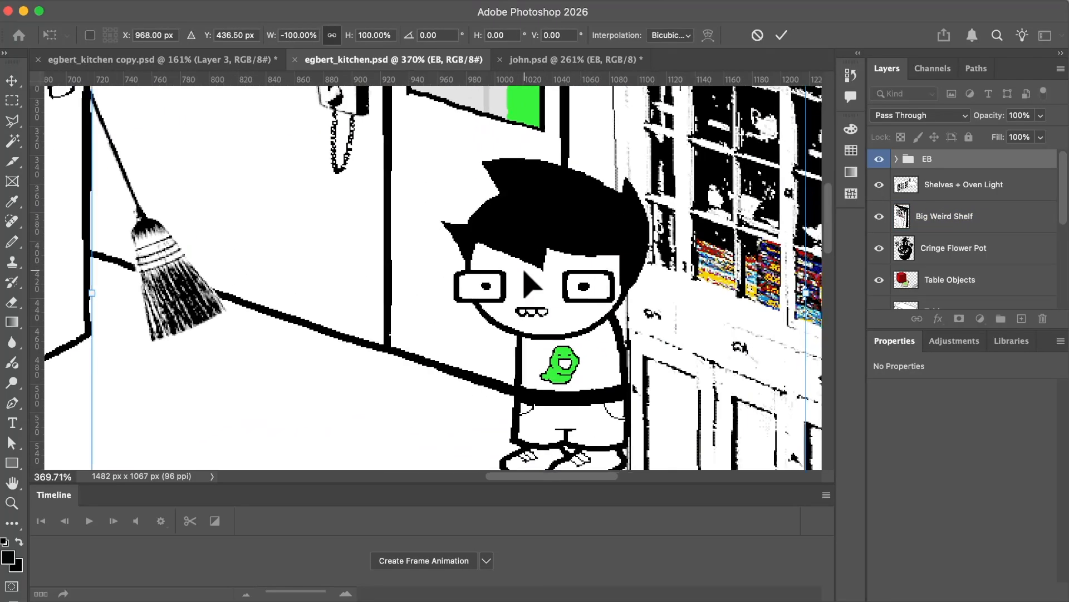
scroll(523, 271, up, 6)
scroll(524, 271, down, 3)
scroll(524, 271, right, 4)
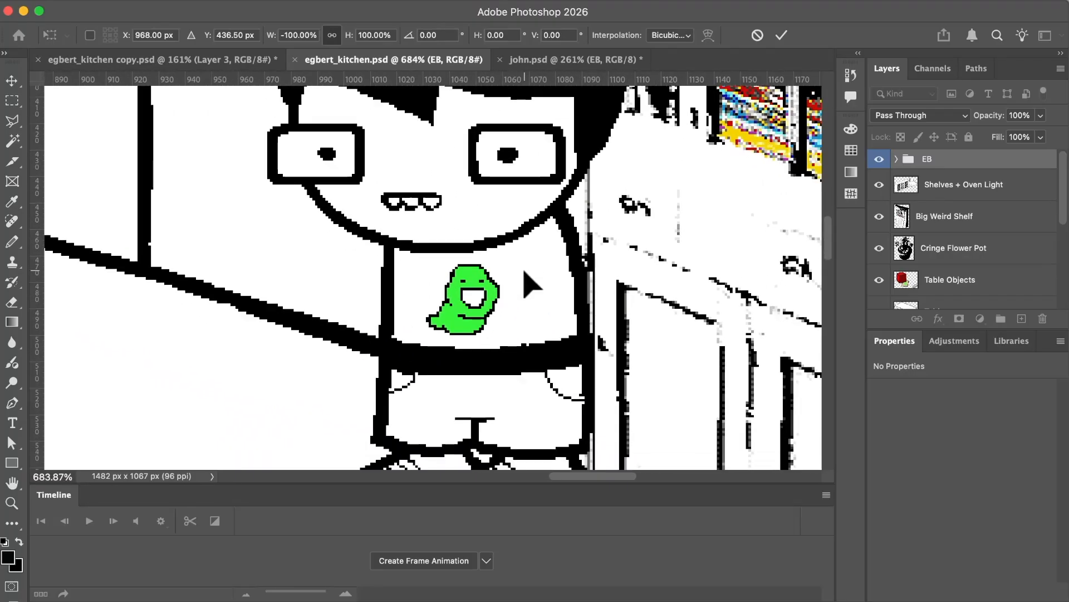
scroll(523, 271, down, 2)
scroll(524, 271, left, 2)
scroll(524, 270, up, 2)
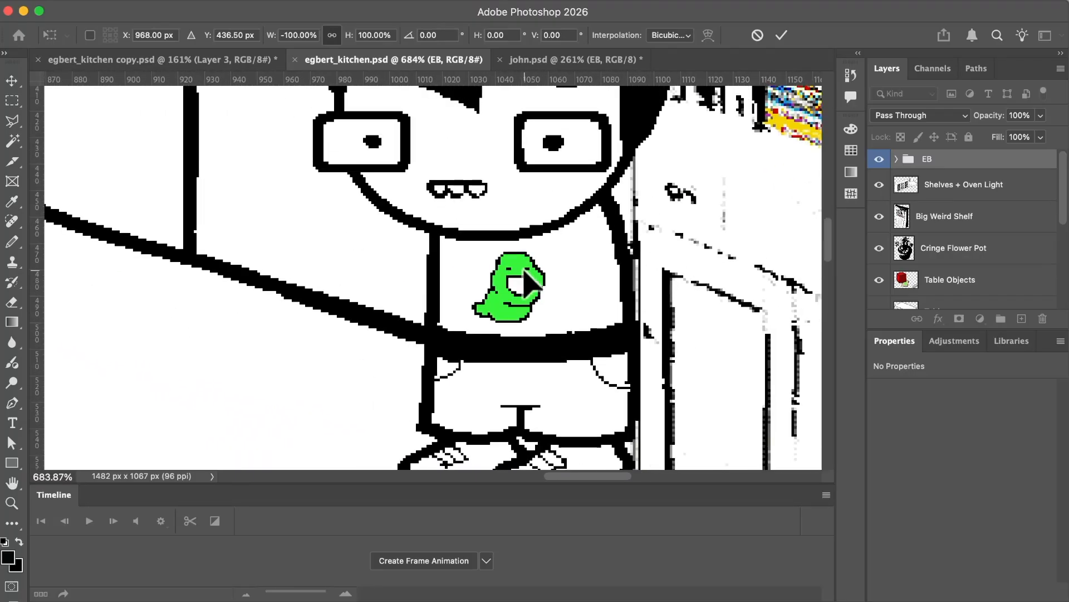
scroll(523, 271, down, 2)
scroll(524, 271, up, 3)
scroll(523, 271, up, 3)
scroll(524, 270, left, 1)
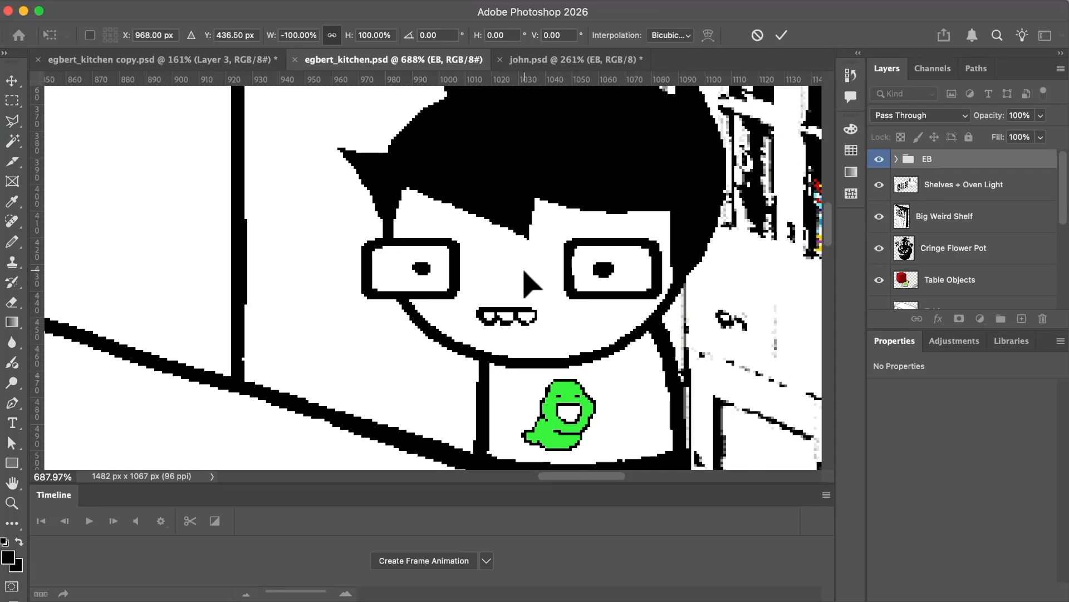
scroll(504, 226, down, 3)
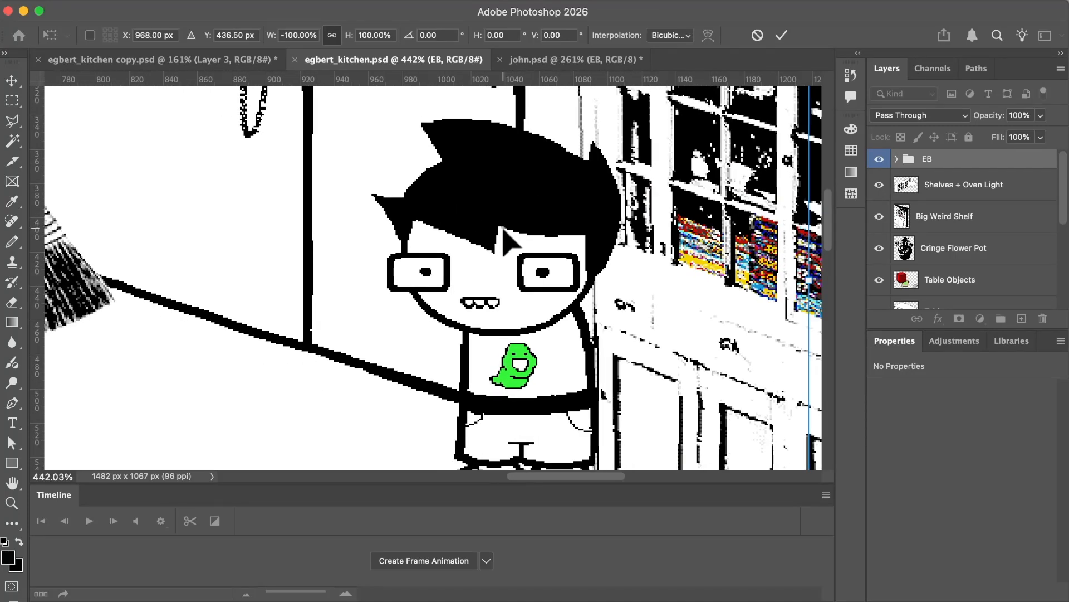
key(Return)
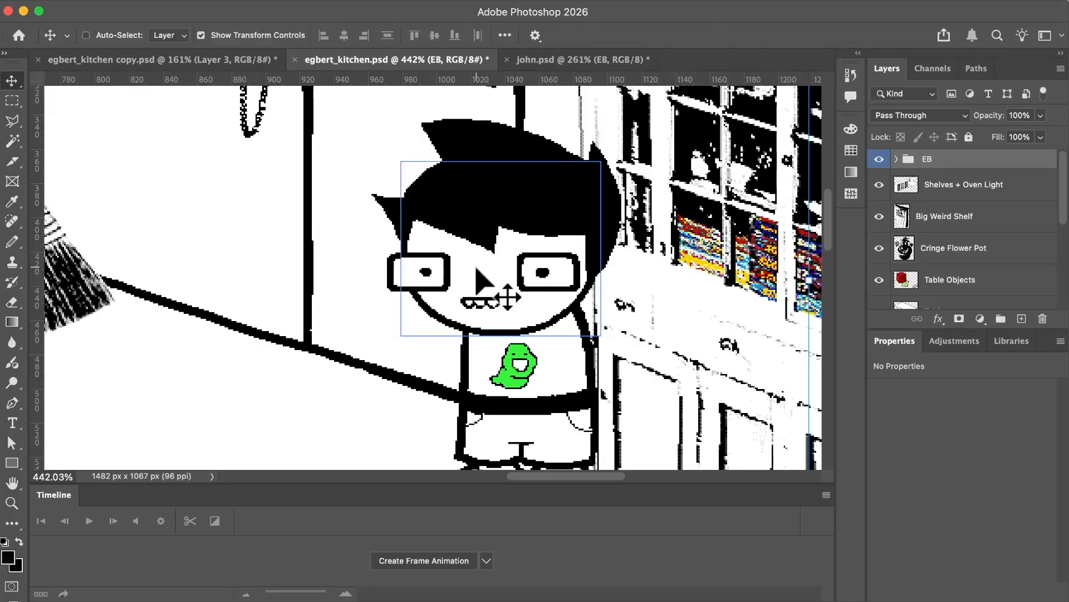
Duplicate the EB group and place the copy on the floor in front of the broom.
scroll(476, 268, down, 3)
scroll(473, 276, up, 1)
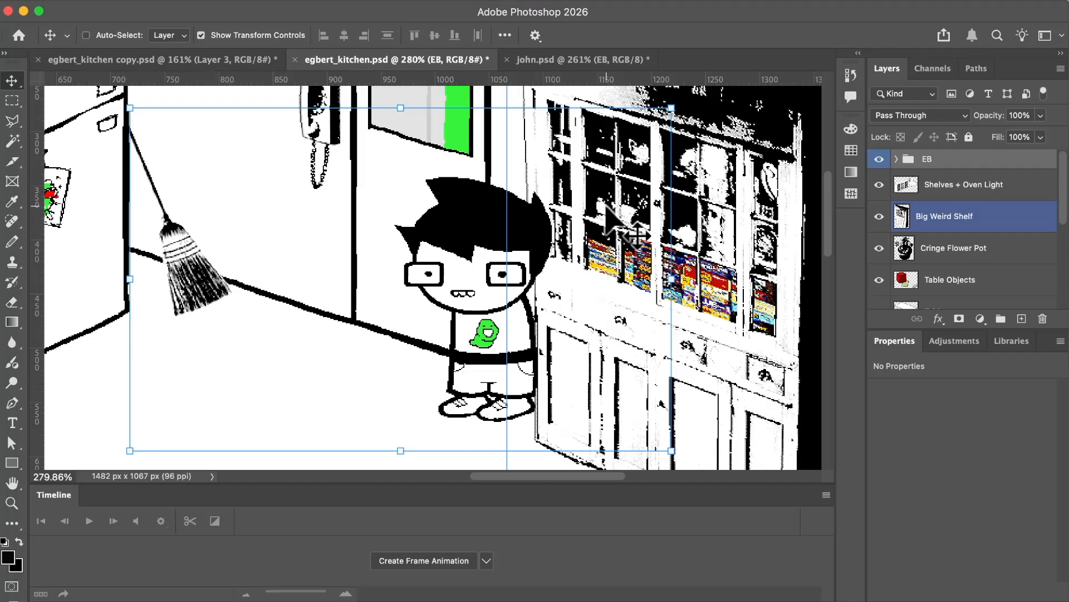
scroll(528, 233, down, 2)
alt+drag(389, 252, 280, 265)
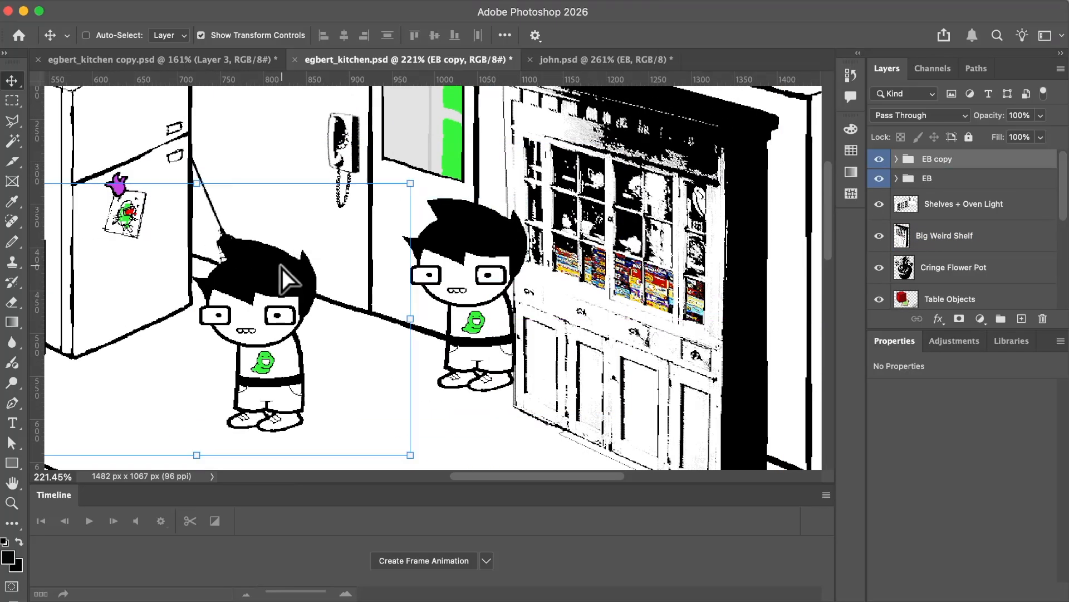
Flip the EB copy horizontally and move it next to the original character by the door.
key(super+t)
right_click(264, 279)
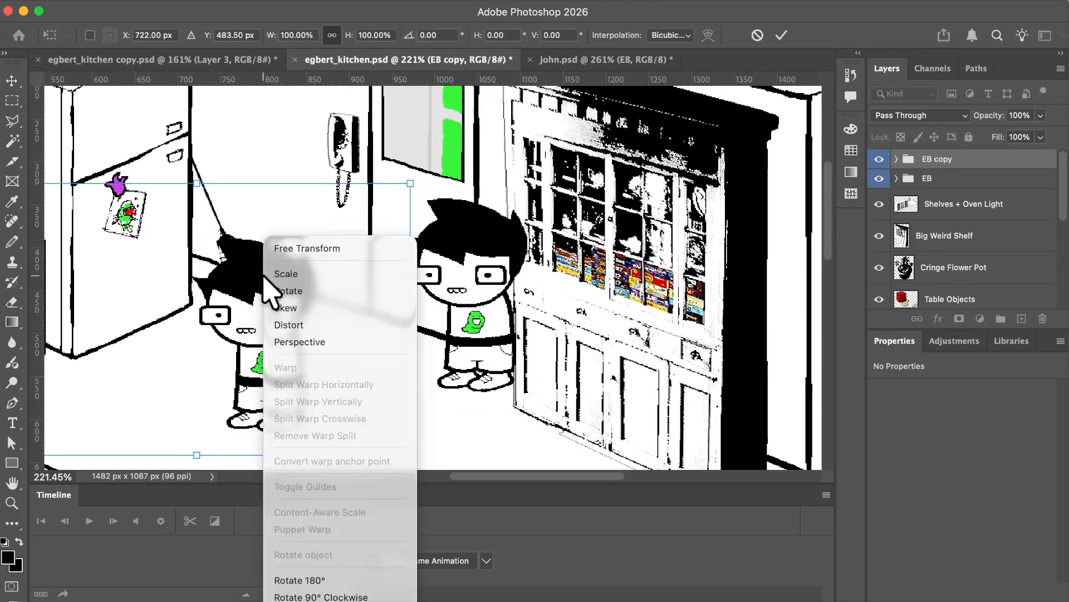
click(304, 601)
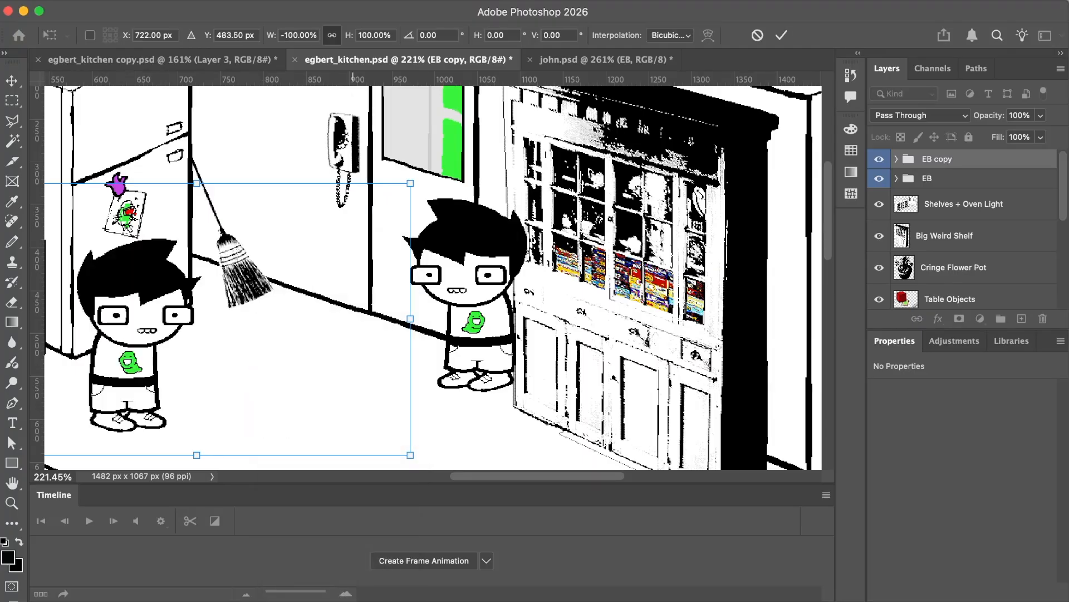
key(Return)
drag(141, 362, 377, 365)
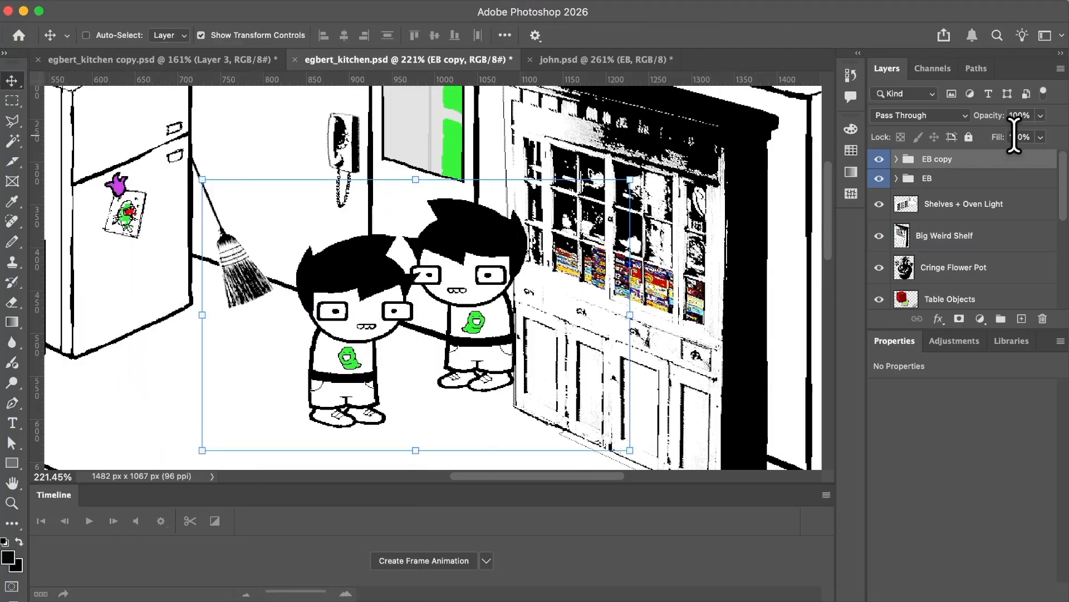
Delete the EB copy group, leaving only the original EB group.
click(943, 178)
click(944, 165)
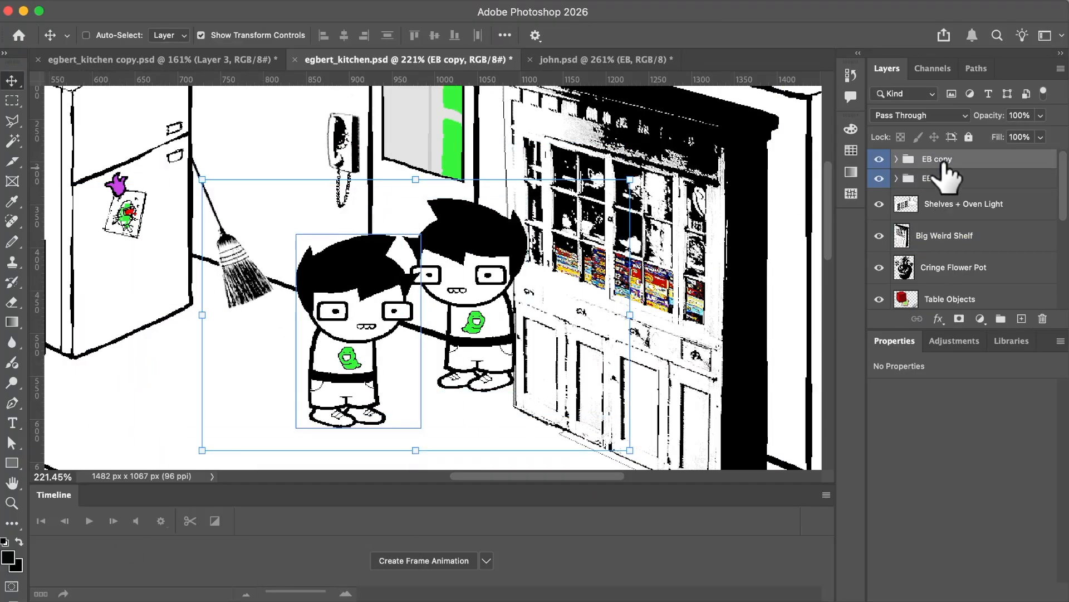
key(BackSpace)
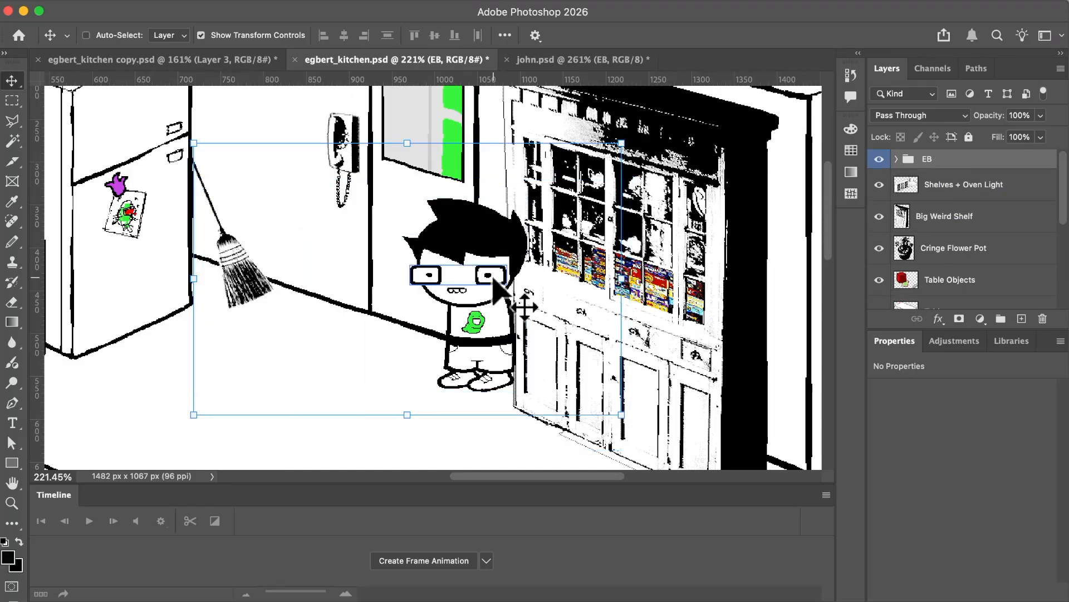
Move the EB character away from the large shelf to stand between the broom and the door.
scroll(501, 262, down, 2)
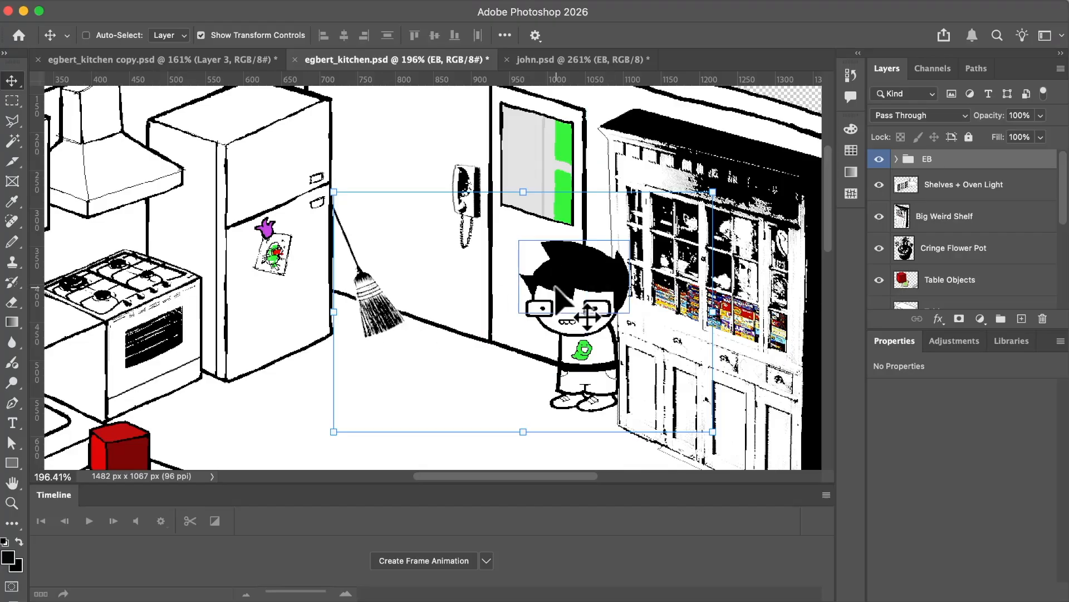
scroll(557, 287, down, 2)
scroll(764, 315, right, 1)
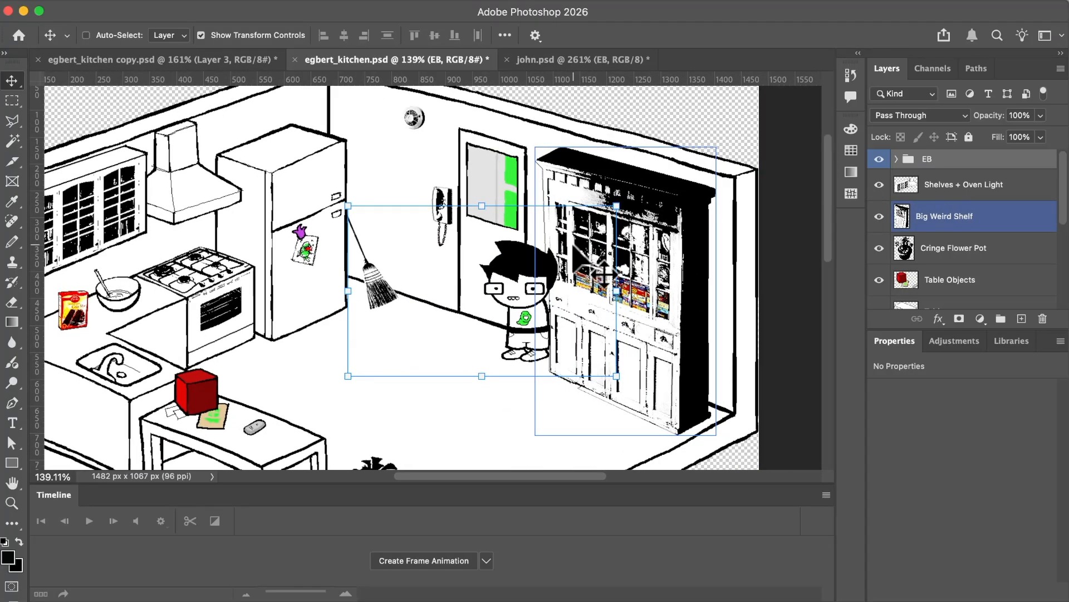
scroll(605, 273, down, 1)
scroll(581, 310, down, 2)
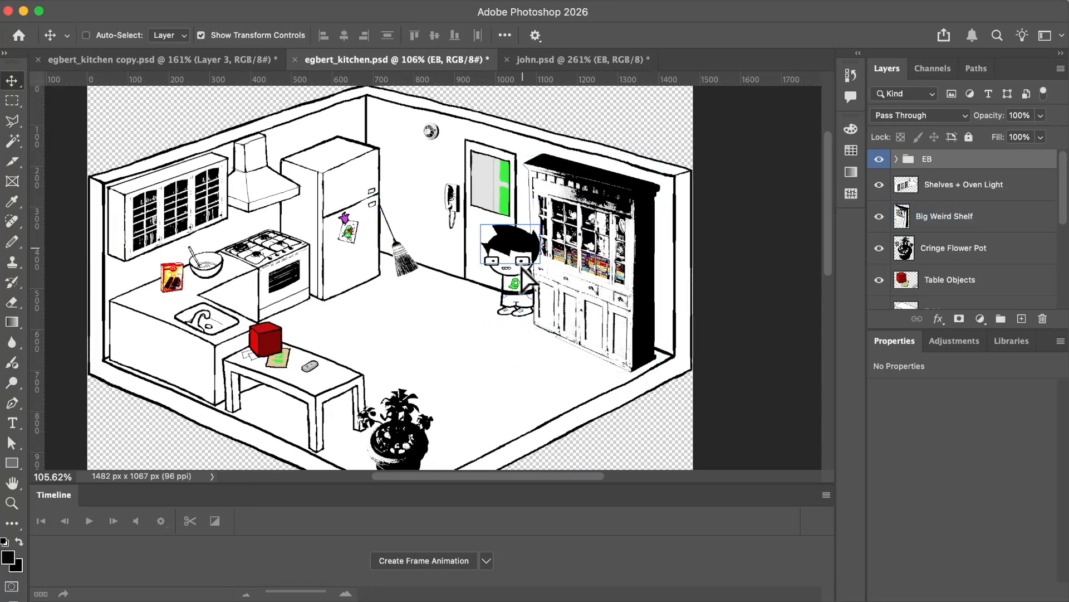
drag(523, 268, 488, 248)
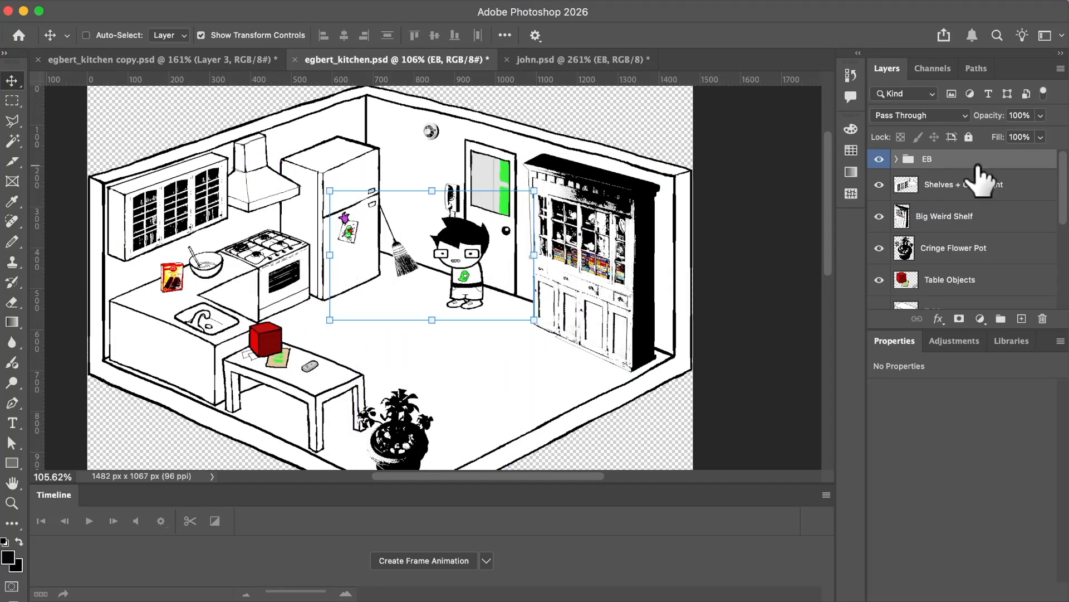
Reorder the EB group in the layer stack so it sits between the Fridge and door layers.
drag(979, 177, 969, 267)
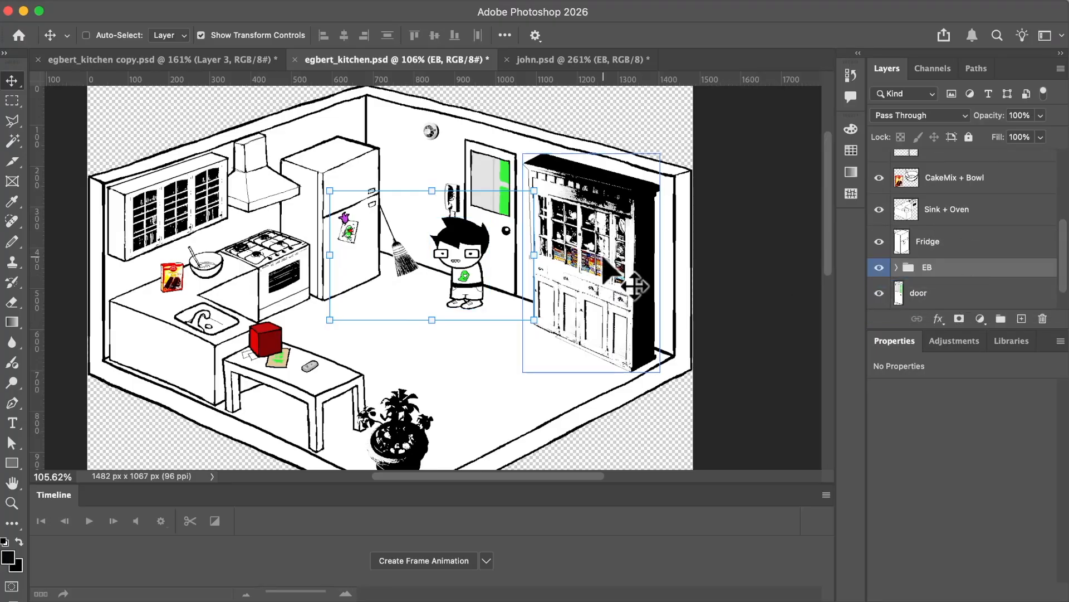
scroll(619, 278, down, 2)
scroll(524, 248, up, 4)
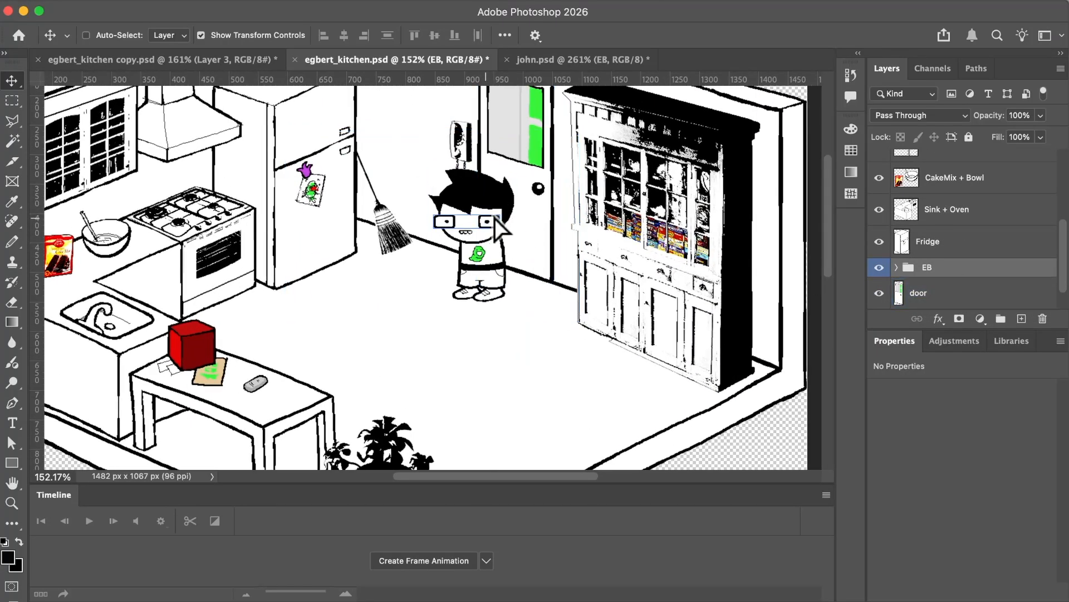
Move the EB character to the gap between the door and the large shelf, partly behind the shelf.
mouse_move(495, 219)
mouse_down()
mouse_move(568, 181)
mouse_move(485, 239)
mouse_move(552, 211)
mouse_move(387, 250)
mouse_move(521, 223)
mouse_move(509, 209)
mouse_move(504, 221)
mouse_up()
scroll(674, 245, up, 3)
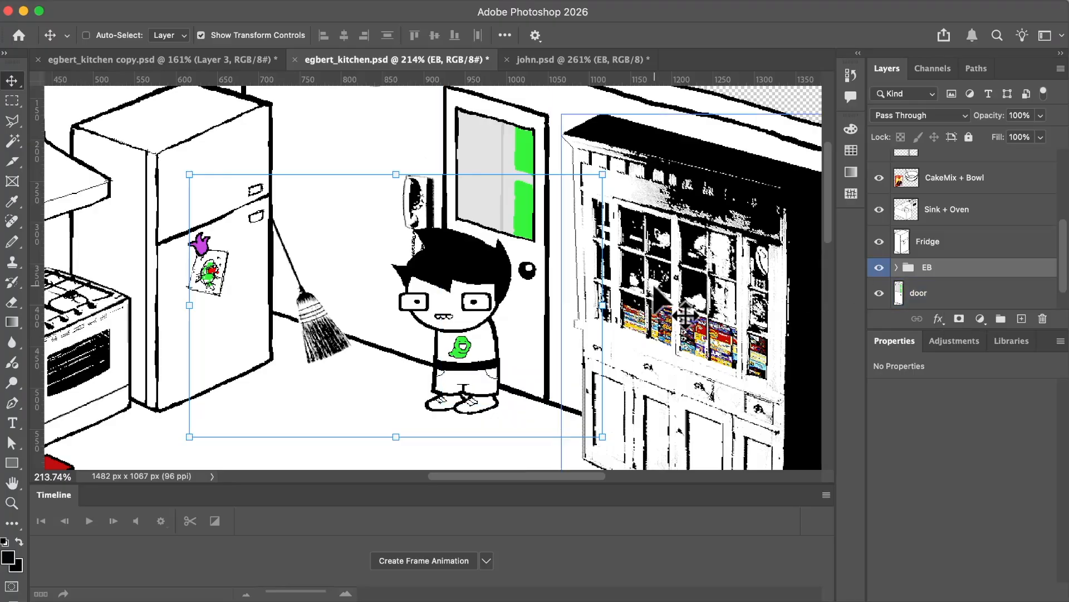
drag(464, 266, 543, 222)
Move the EB group below the door layer and above Background so the door covers the character.
click(900, 223)
scroll(919, 240, down, 2)
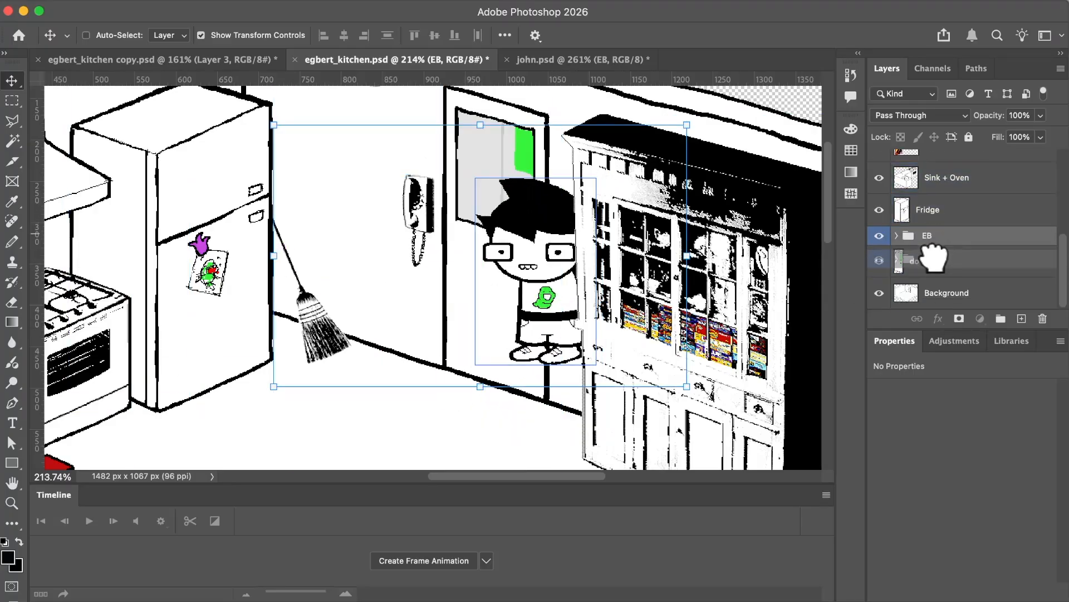
drag(934, 258, 916, 281)
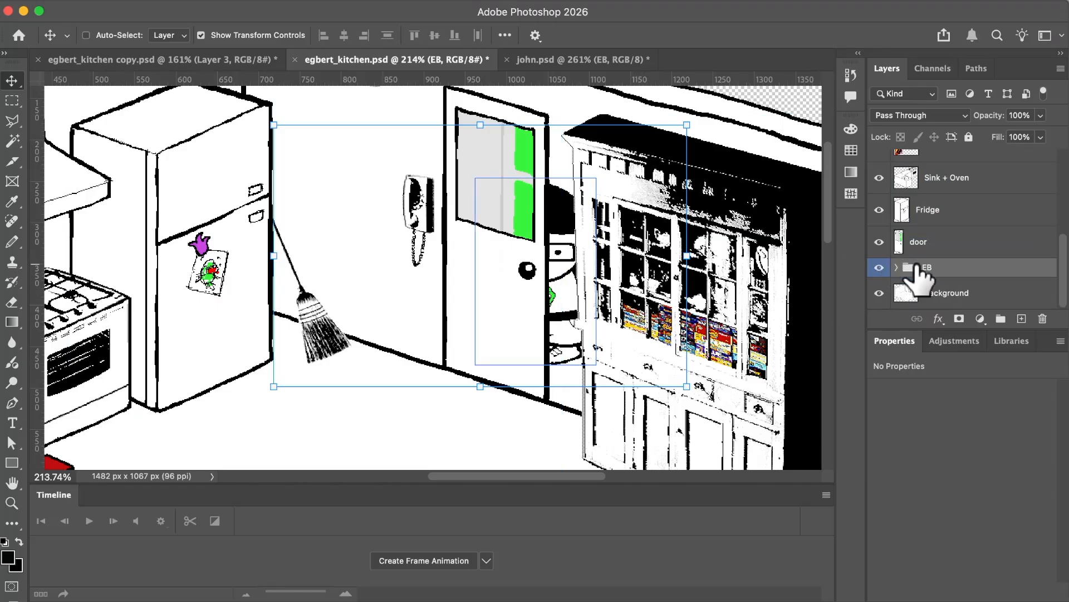
Create a frame animation, add a second frame, and move the EB group above the door layer.
click(418, 563)
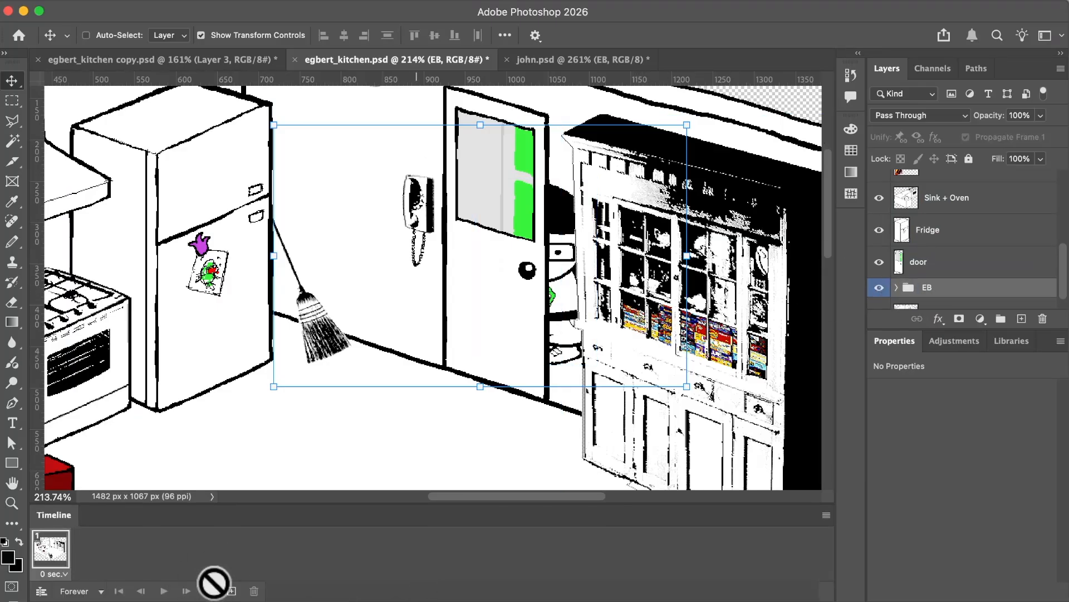
click(231, 590)
drag(972, 285, 961, 257)
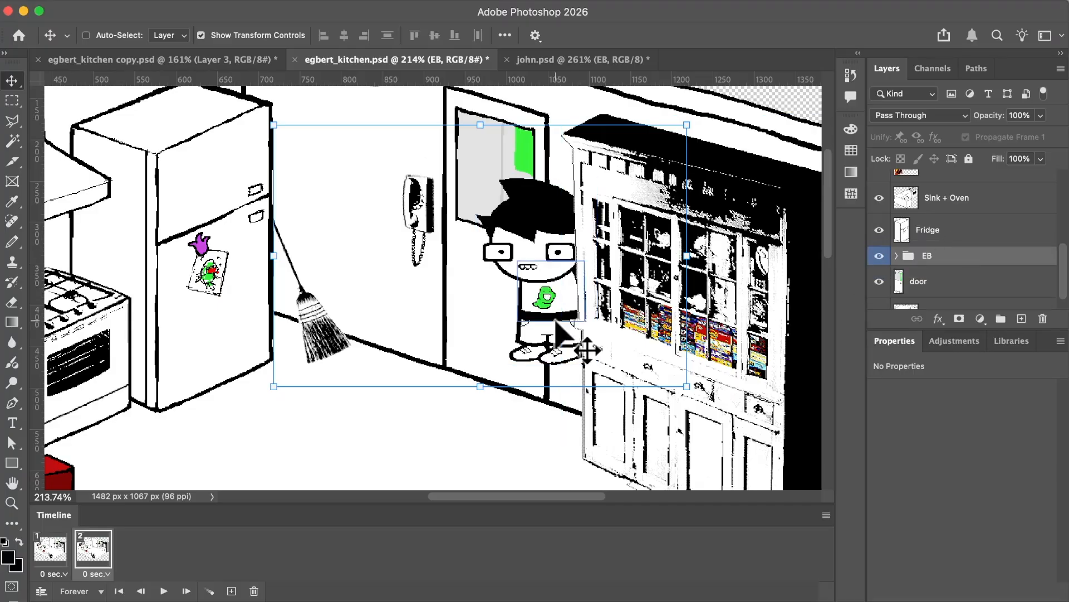
Compare the layer order in animation frames 1 and 2, and delete the second frame.
click(64, 551)
click(94, 551)
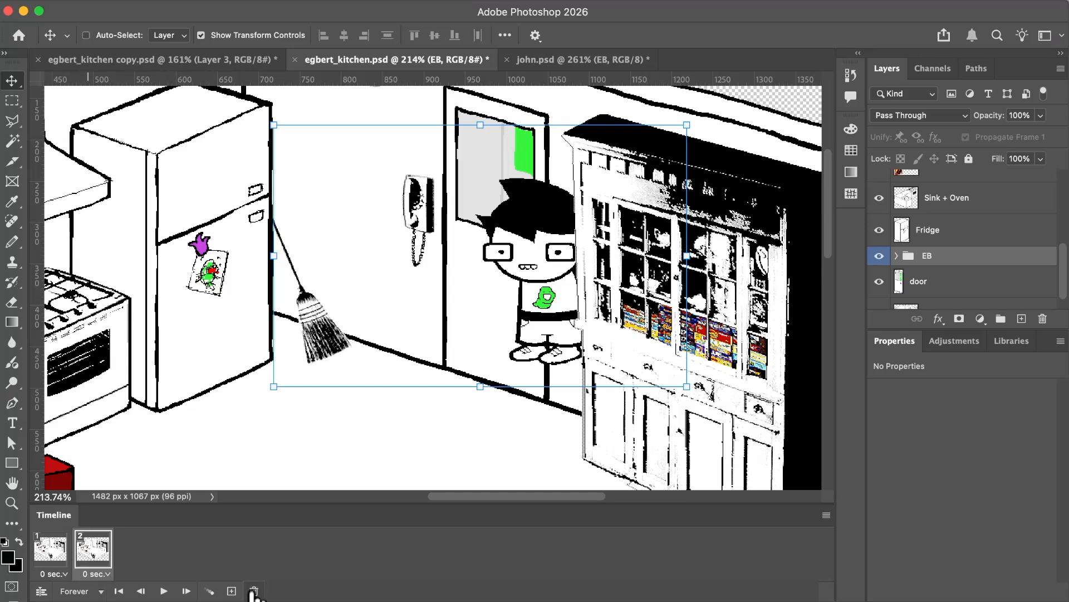
click(575, 267)
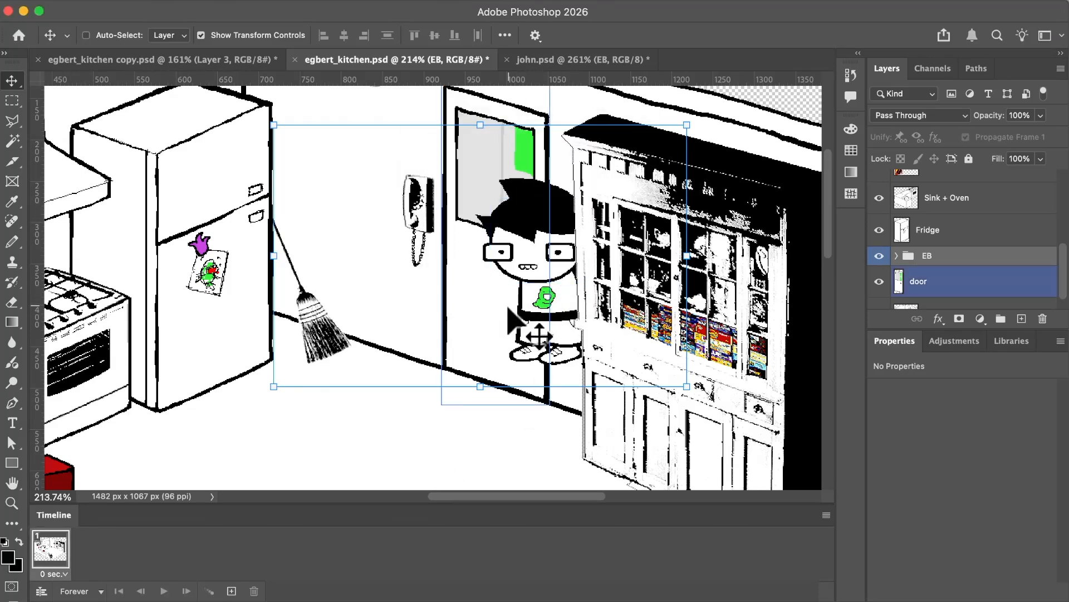
Place a duplicate of the door layer directly above the EB group, and select the EB group again.
scroll(938, 275, down, 1)
click(936, 268)
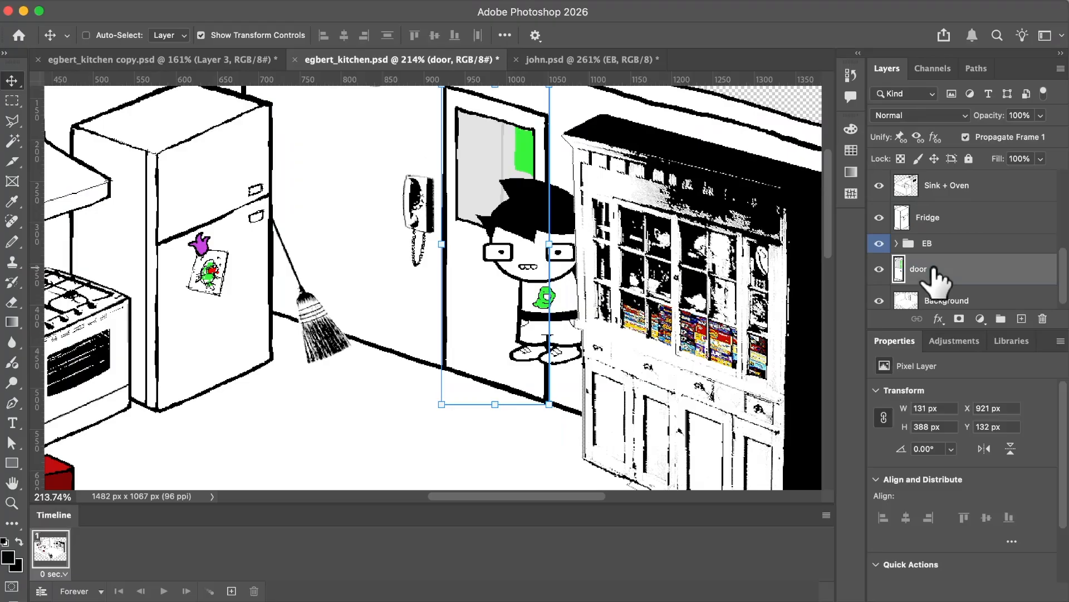
click(955, 247)
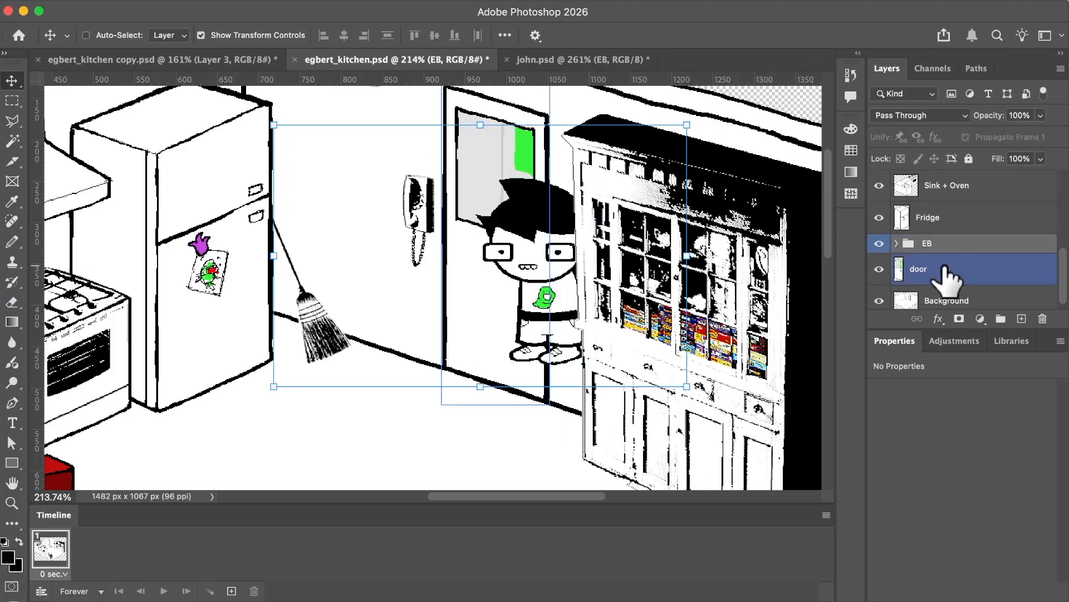
drag(946, 273, 917, 241)
scroll(641, 290, down, 3)
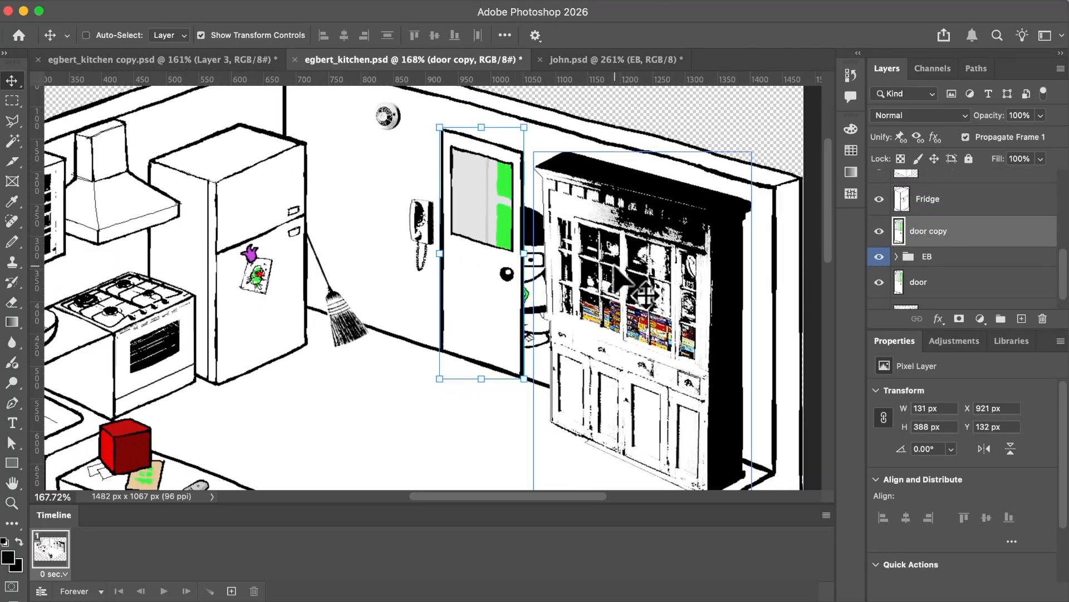
click(916, 258)
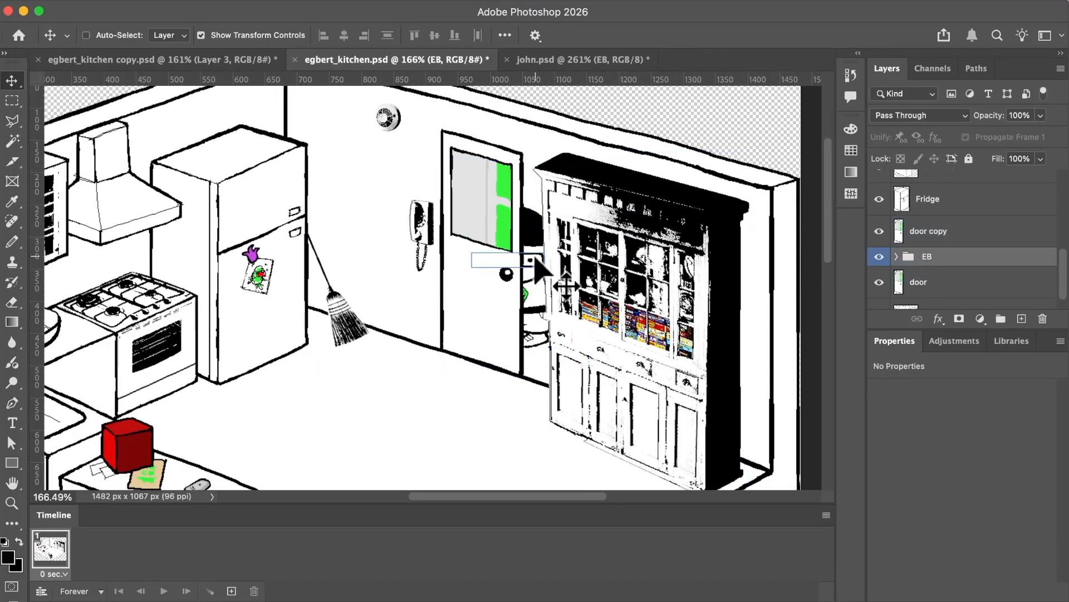
Shift the EB group down behind the door, raise Background and Layer 2 above the original door layer, and rename Layer 2 as Outside.
drag(519, 225, 523, 250)
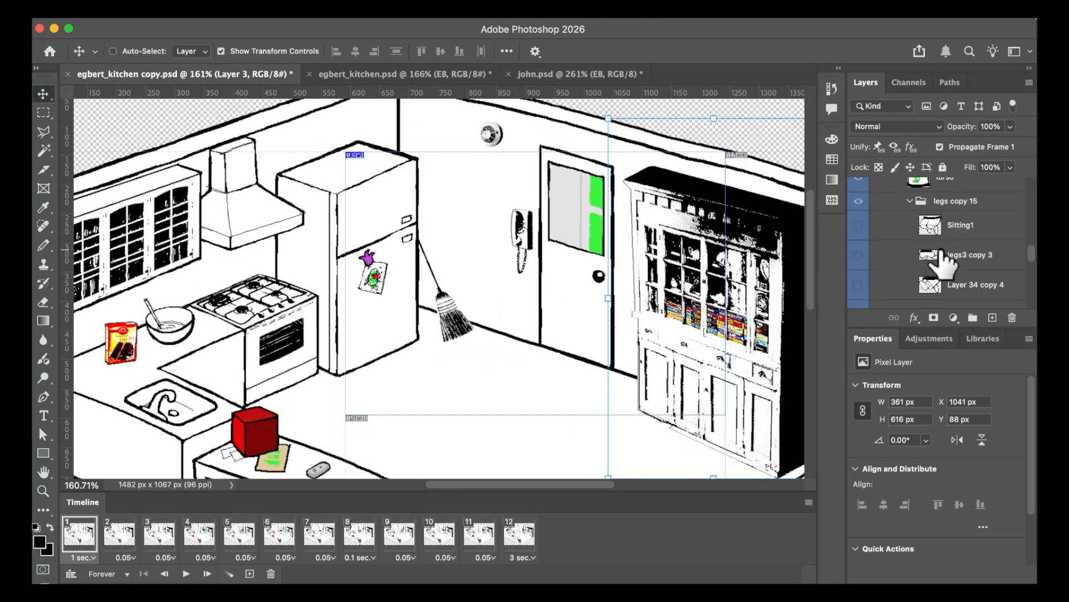
shift+click(935, 294)
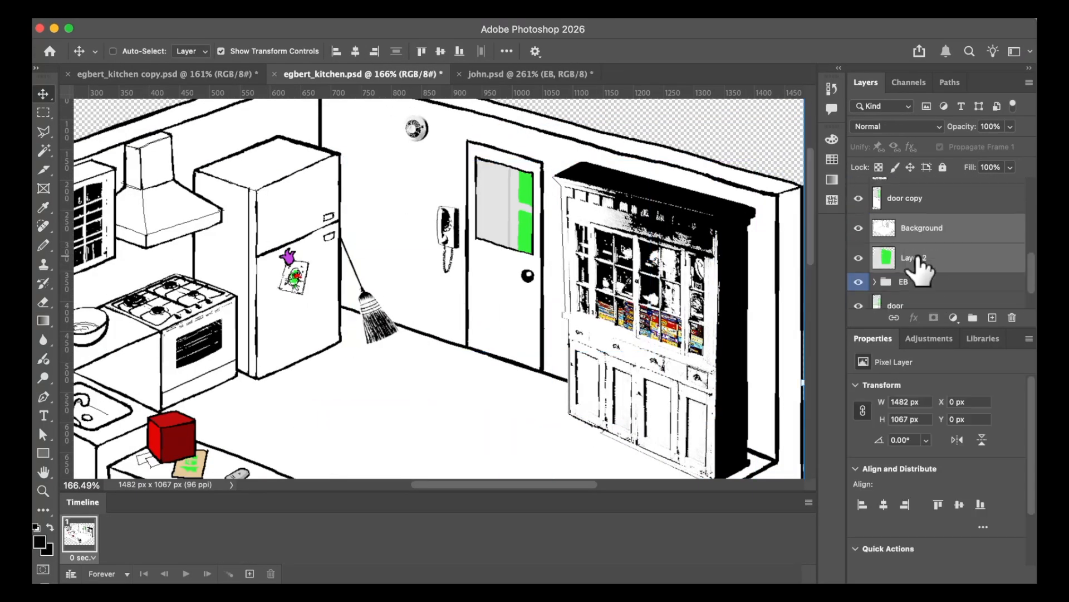
double_click(912, 233)
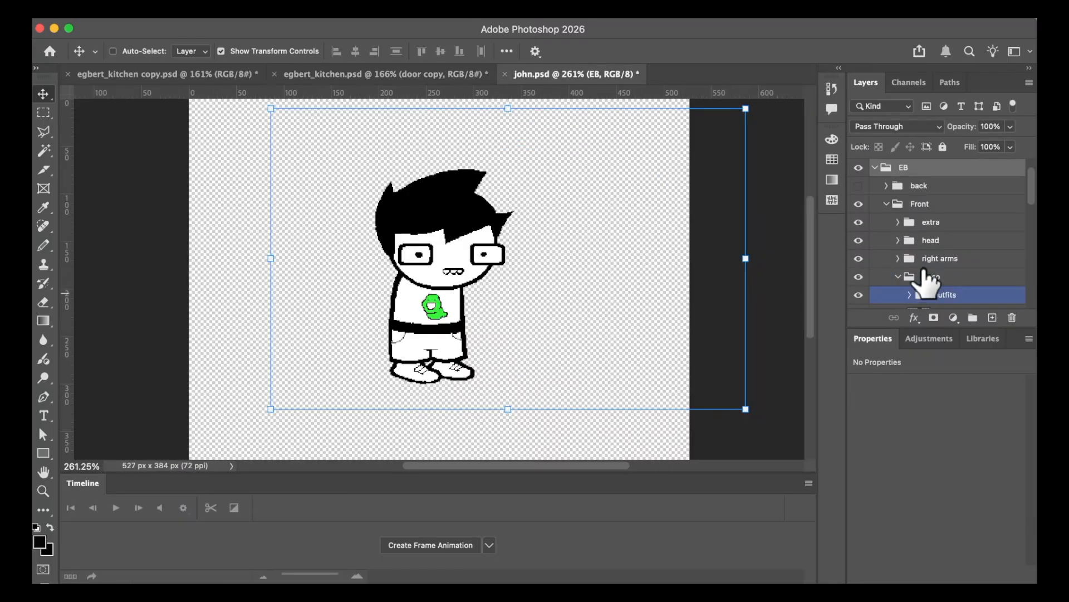
Bring a copy of the door layer from egbert_kitchen copy.psd into egbert_kitchen.psd, above the existing door copy.
click(204, 77)
click(425, 77)
scroll(499, 280, up, 10)
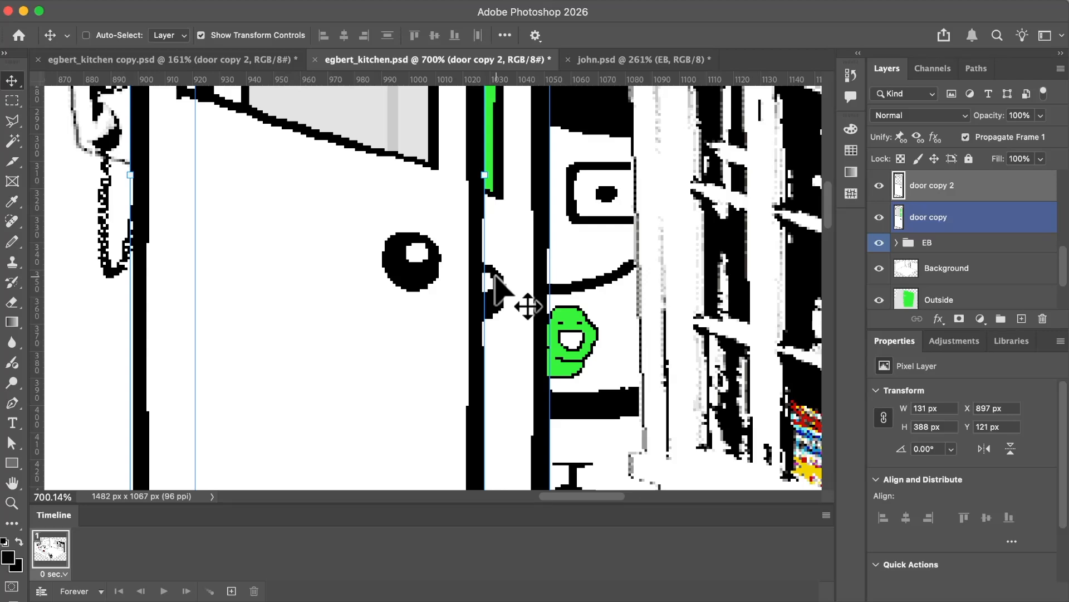
Align the imported door copy exactly over the existing door using 50% opacity, and restore its opacity to 100%.
key(5)
drag(433, 269, 497, 301)
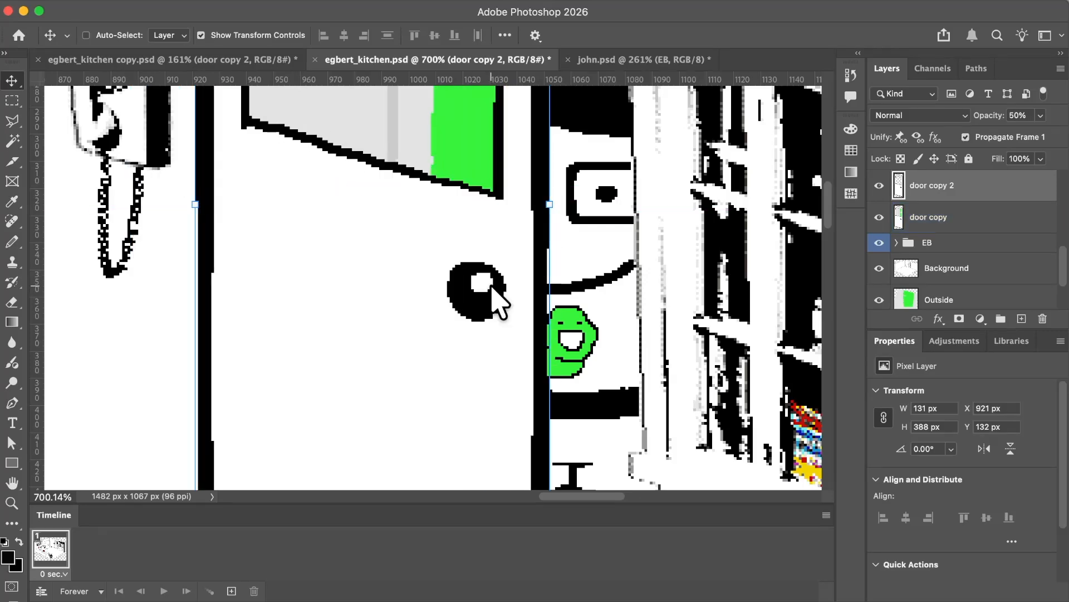
key(Up)
key(Left)
key(Right)
key(Right)
key(Right)
key(Left)
key(Left)
key(Left)
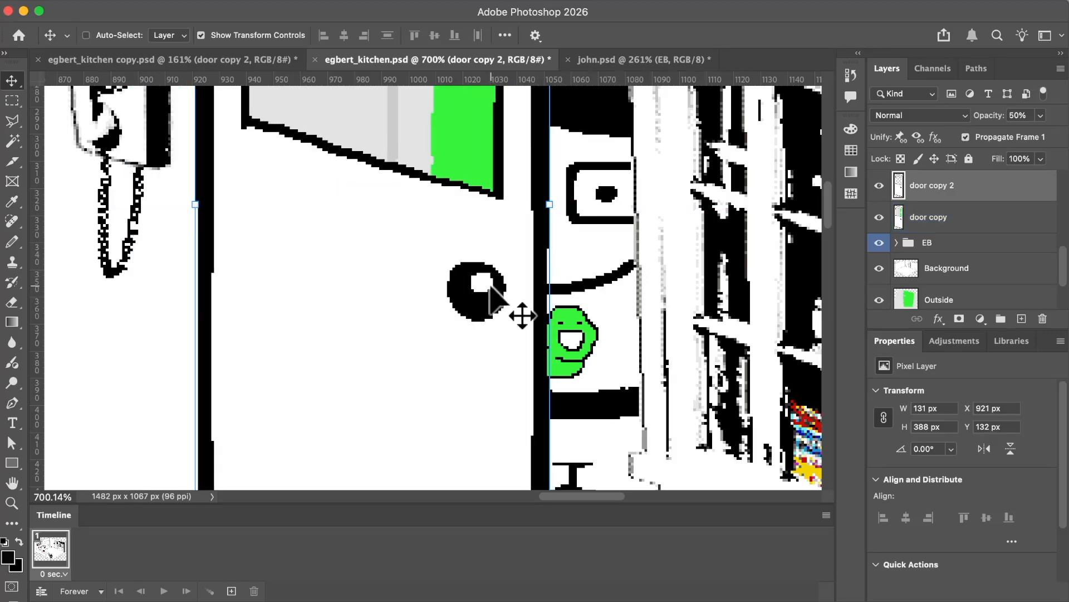
key(Right)
scroll(523, 316, down, 8)
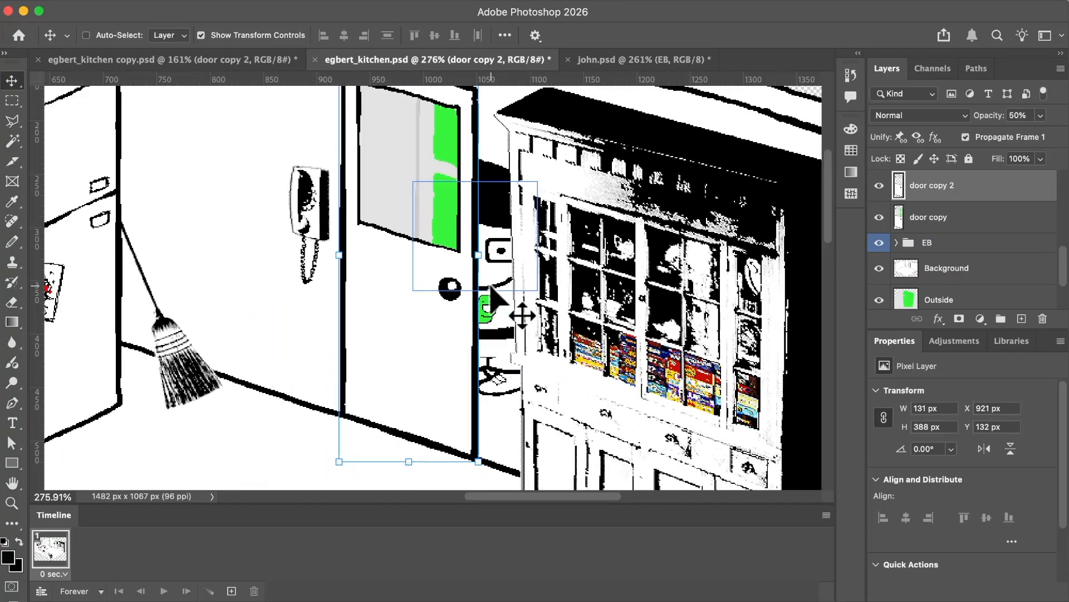
key(0)
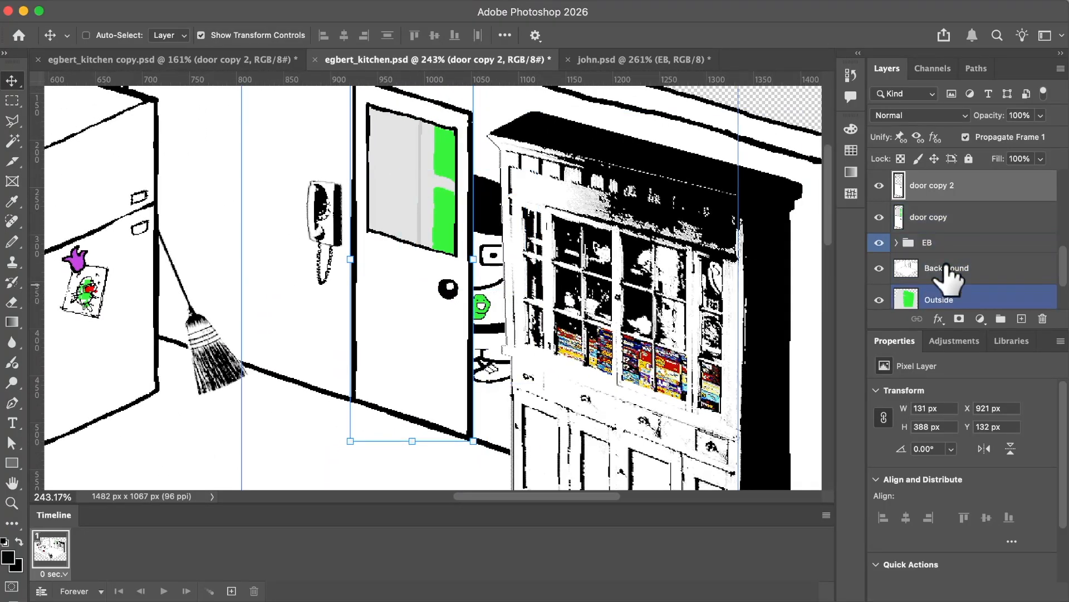
Delete the older door copy layer and rename door copy 2 as Door 1.
scroll(647, 329, down, 2)
scroll(642, 317, down, 1)
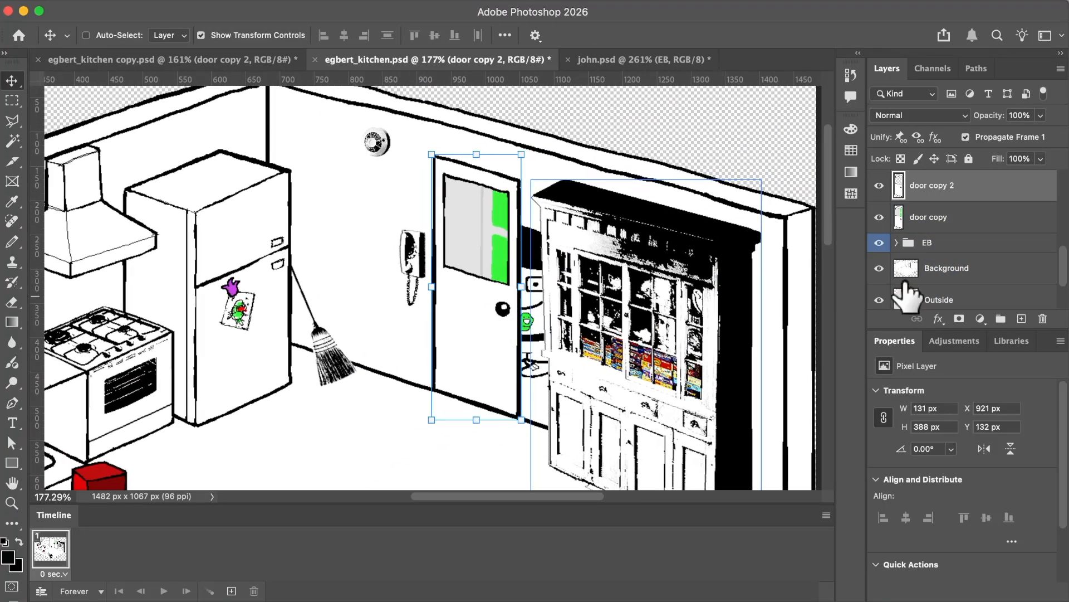
click(953, 222)
key(Delete)
double_click(929, 186)
text(Door 1)
key(Return)
Place a duplicate of Door 1 below the EB group as Door Back, and rename the door layer above EB as Door Front.
key(super+j)
click(933, 244)
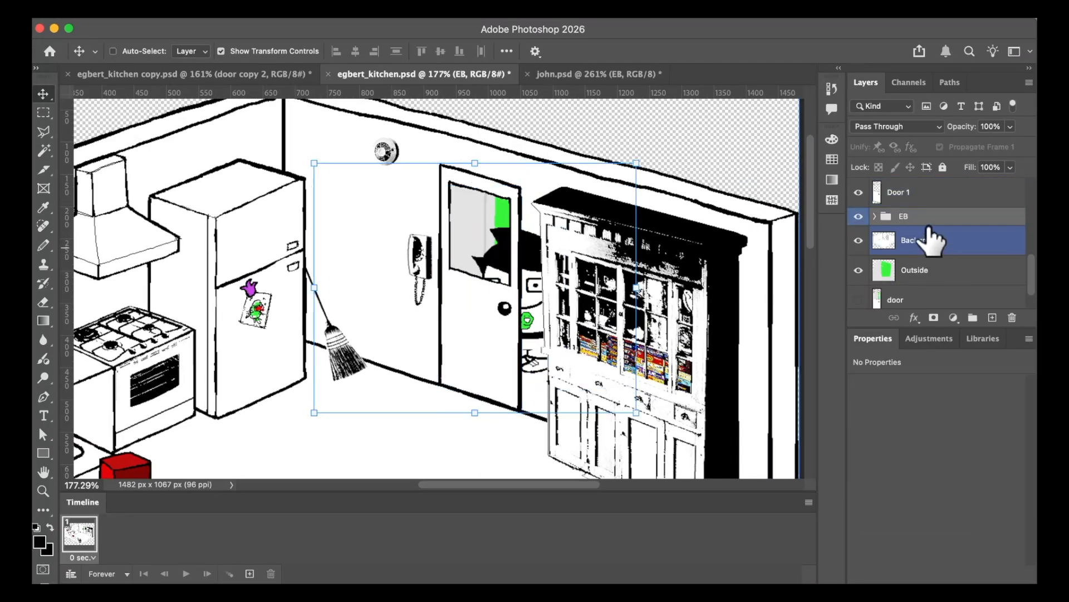
drag(940, 193, 941, 258)
double_click(904, 240)
text(Door Back)
key(Return)
double_click(899, 193)
text(Door Front)
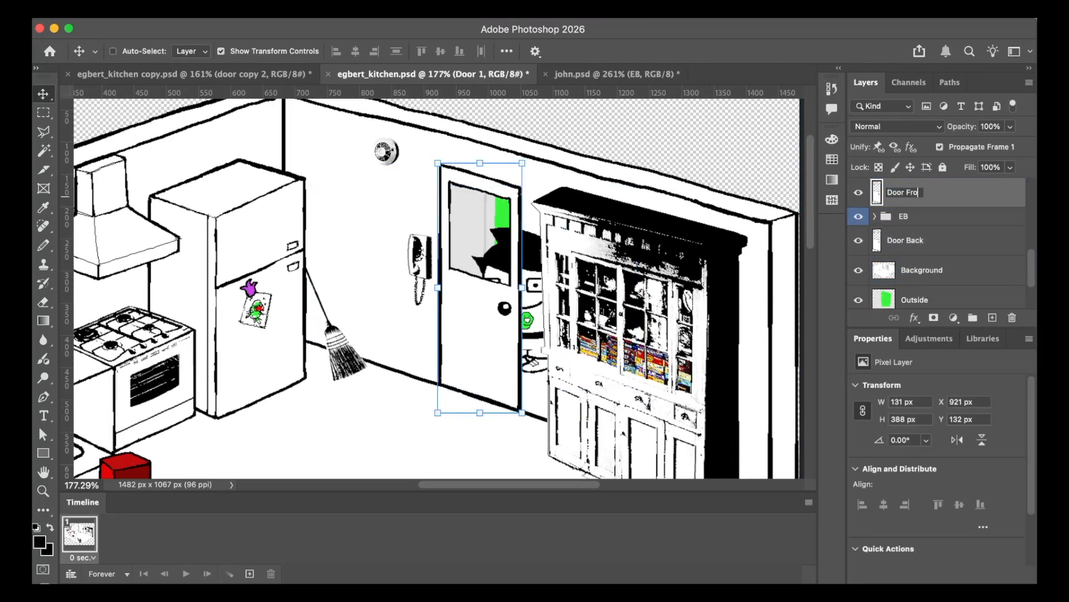
key(Return)
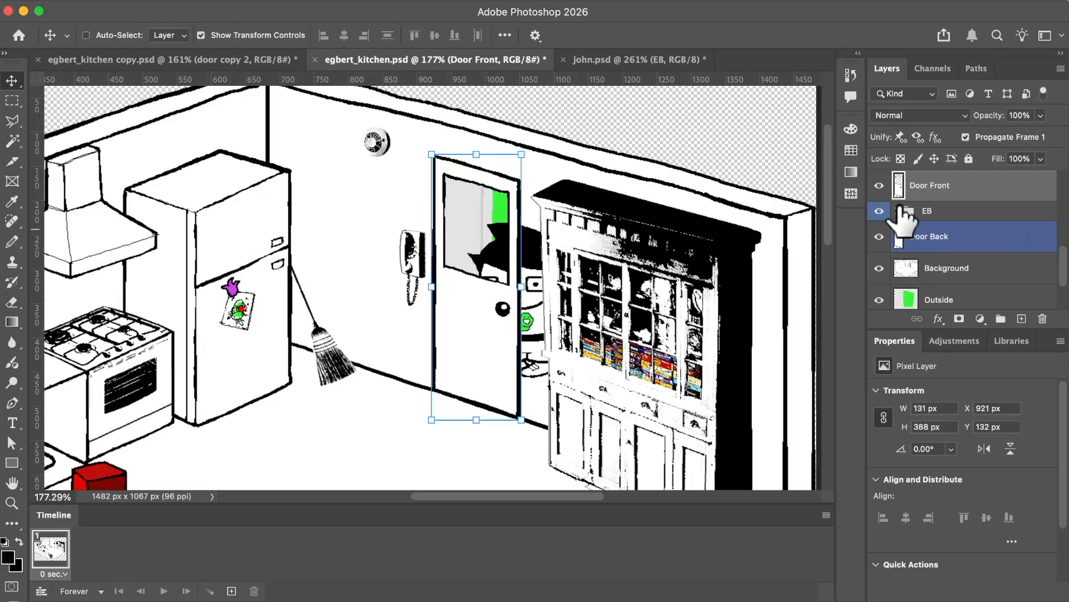
Move the EB group left into the doorway, hide Door Back and show Door Front so the door covers the character.
click(878, 186)
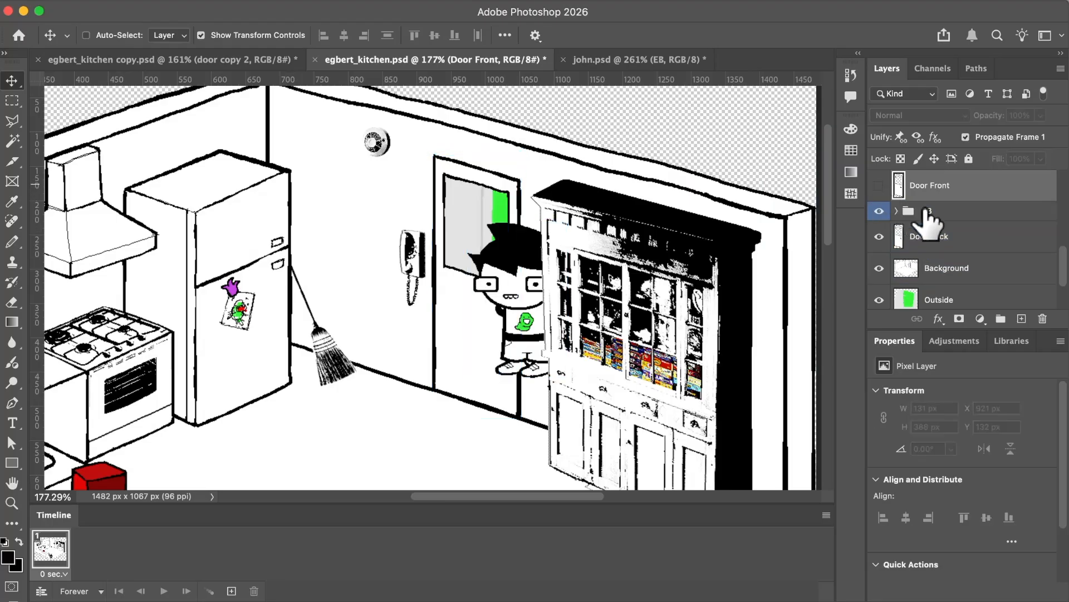
click(926, 212)
mouse_move(535, 284)
mouse_down()
mouse_move(461, 329)
mouse_move(522, 287)
mouse_up()
click(892, 236)
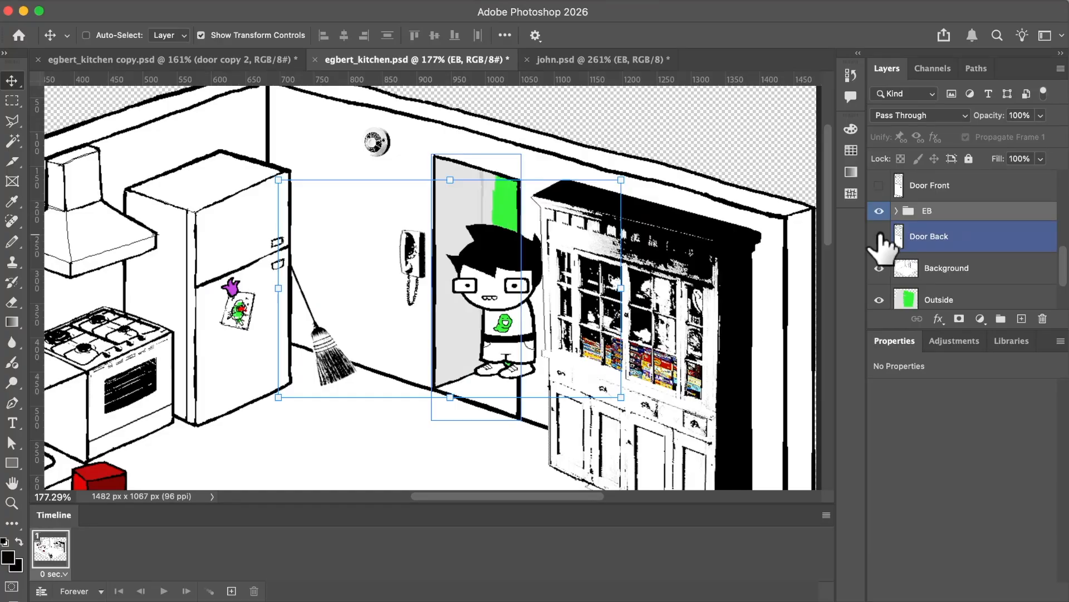
click(879, 236)
click(879, 186)
scroll(544, 222, down, 1)
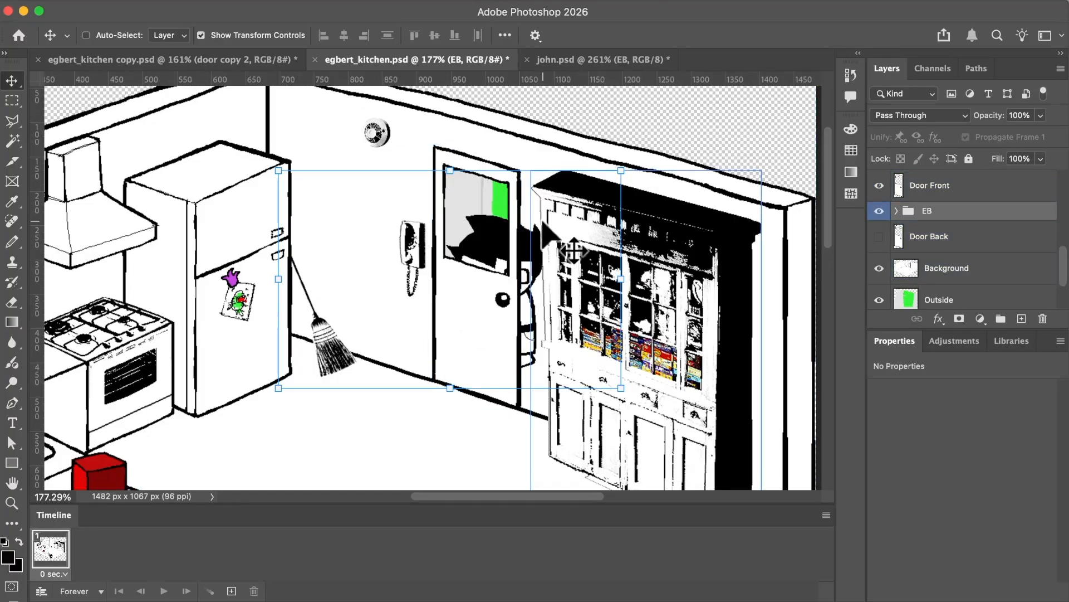
scroll(543, 223, down, 2)
scroll(525, 244, up, 2)
scroll(533, 207, up, 3)
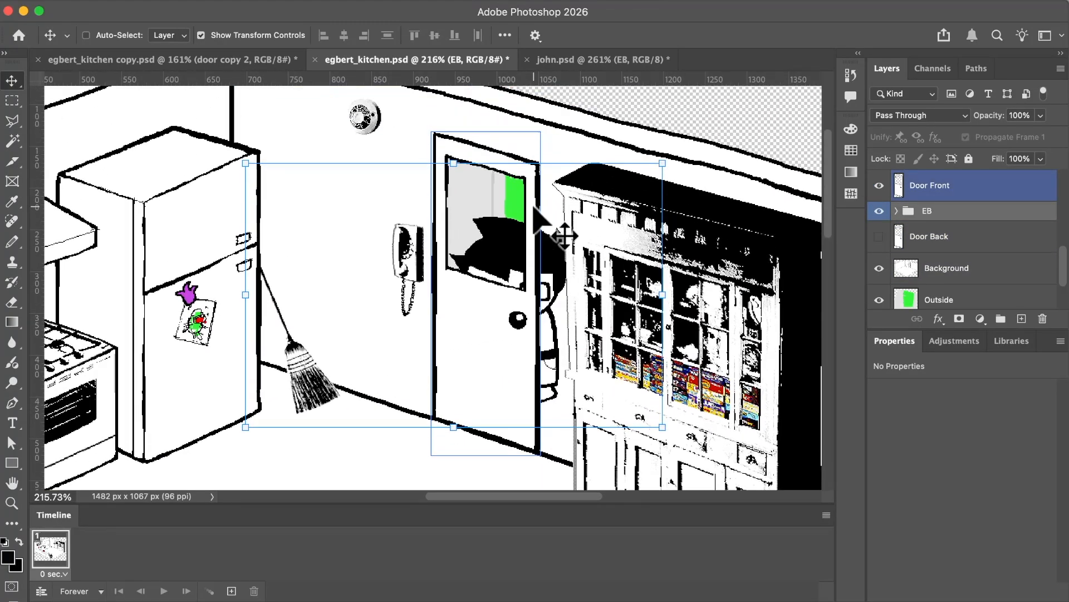
Try shifting the Background layer up and left from behind the door, and undo the move.
super+click(336, 158)
drag(365, 173, 270, 130)
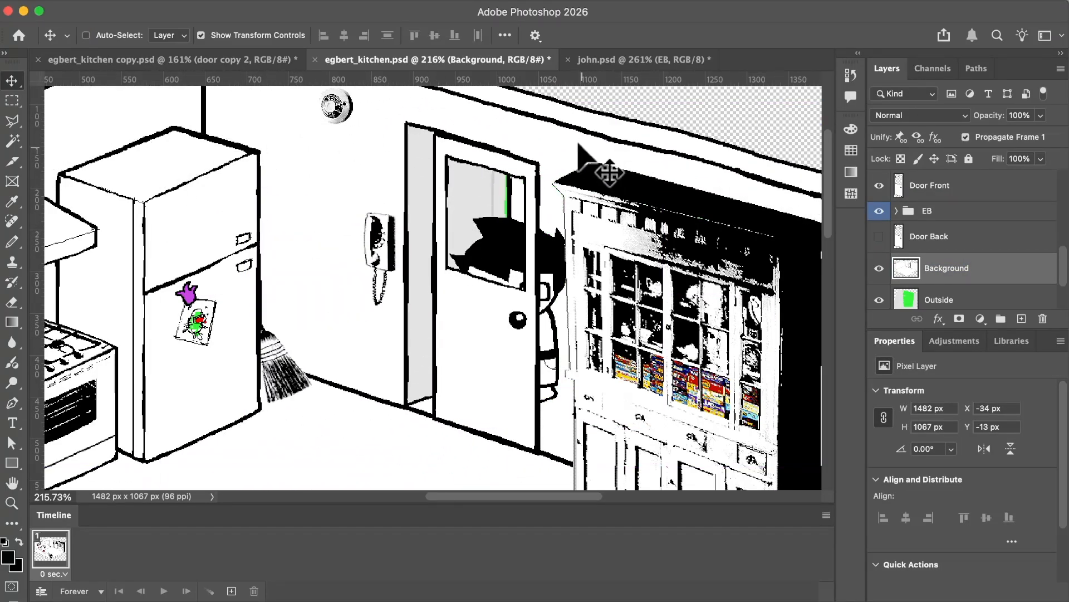
key(super+z)
scroll(585, 212, down, 5)
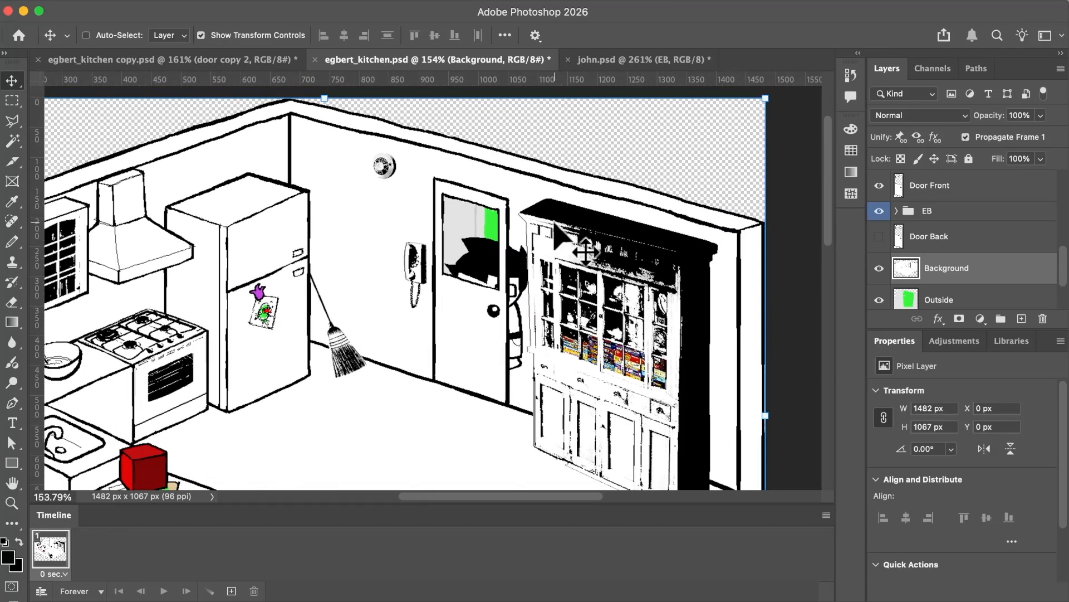
scroll(555, 224, up, 3)
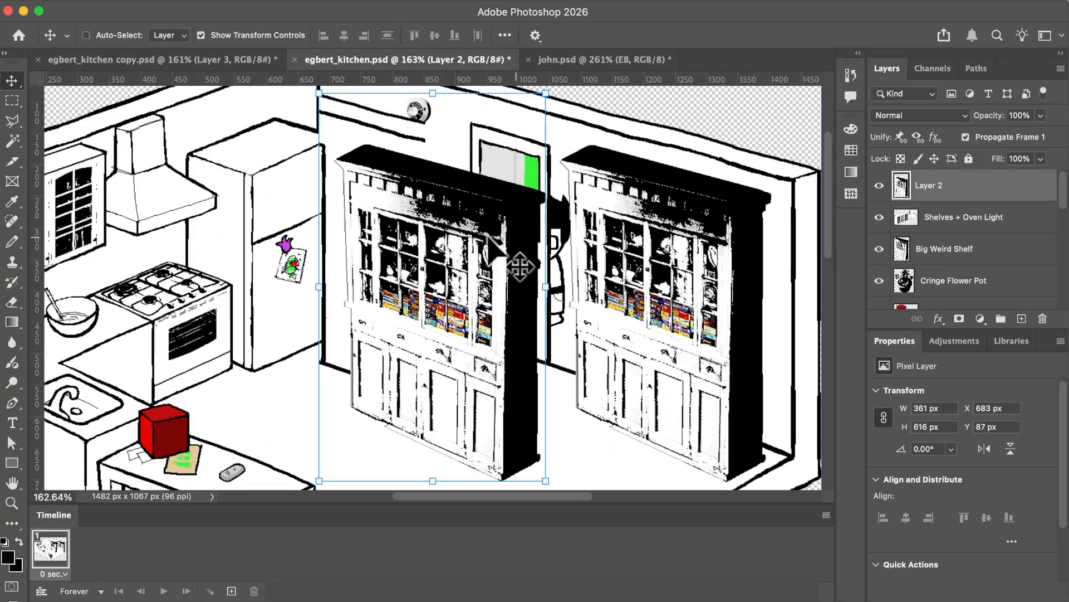
Move the Layer 2 cabinet and wall copy toward the original cabinet, show that layer alone, and shift it left.
drag(486, 235, 684, 229)
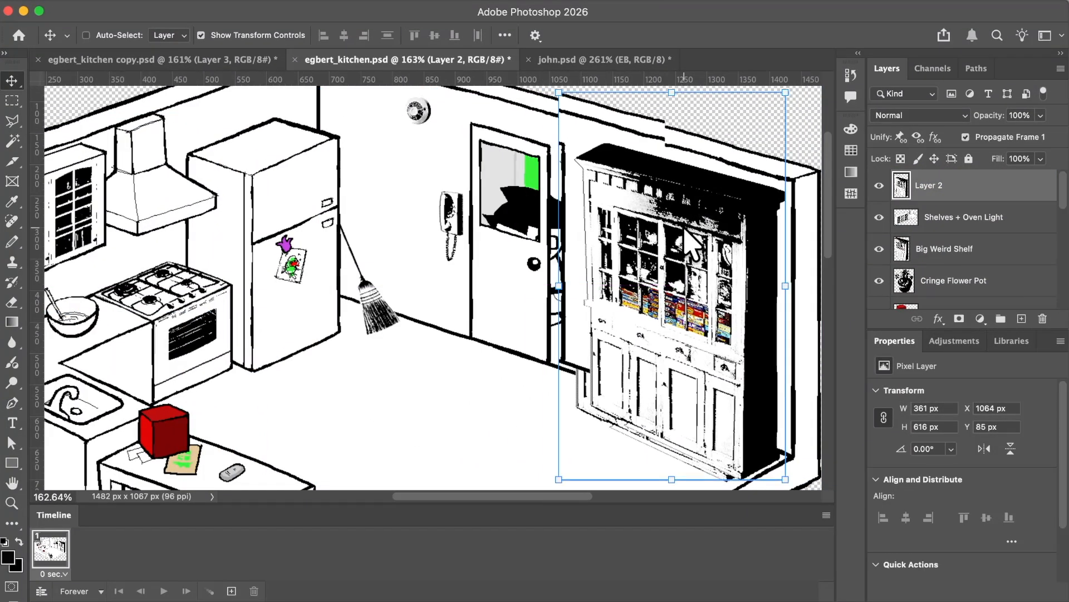
alt+click(879, 186)
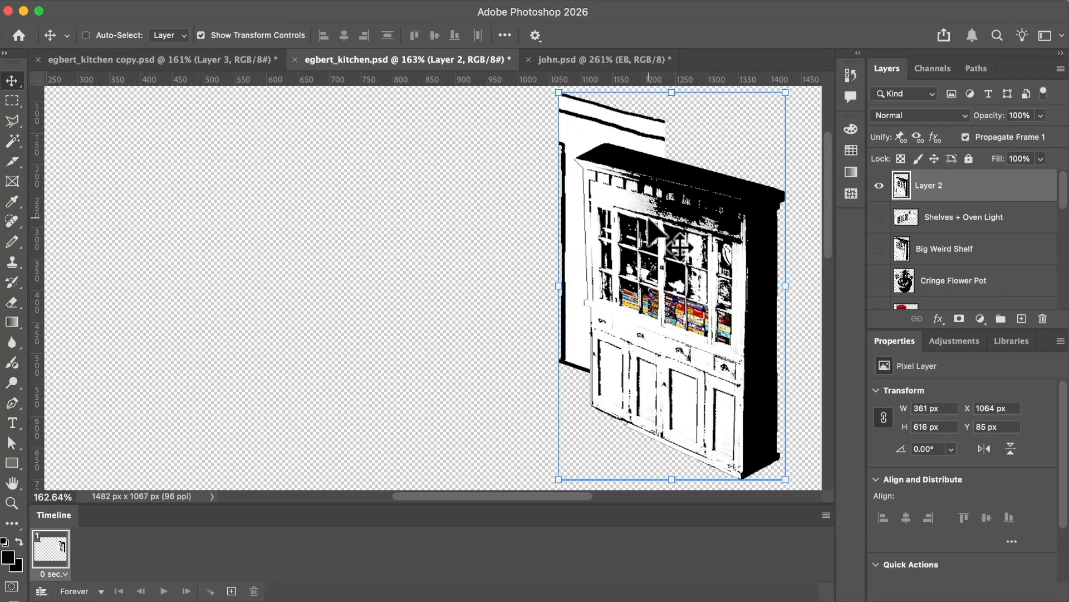
scroll(649, 218, down, 3)
drag(638, 250, 569, 247)
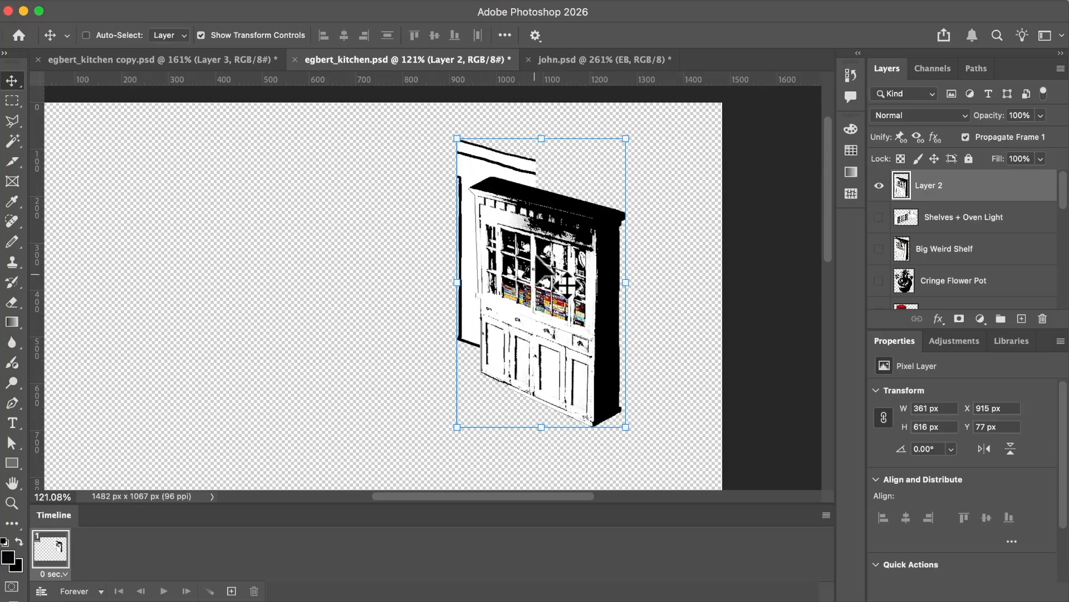
Examine the Background and Big Weird Shelf layers that Layer 2 combines, and show all layers again.
scroll(917, 240, down, 5)
click(947, 257)
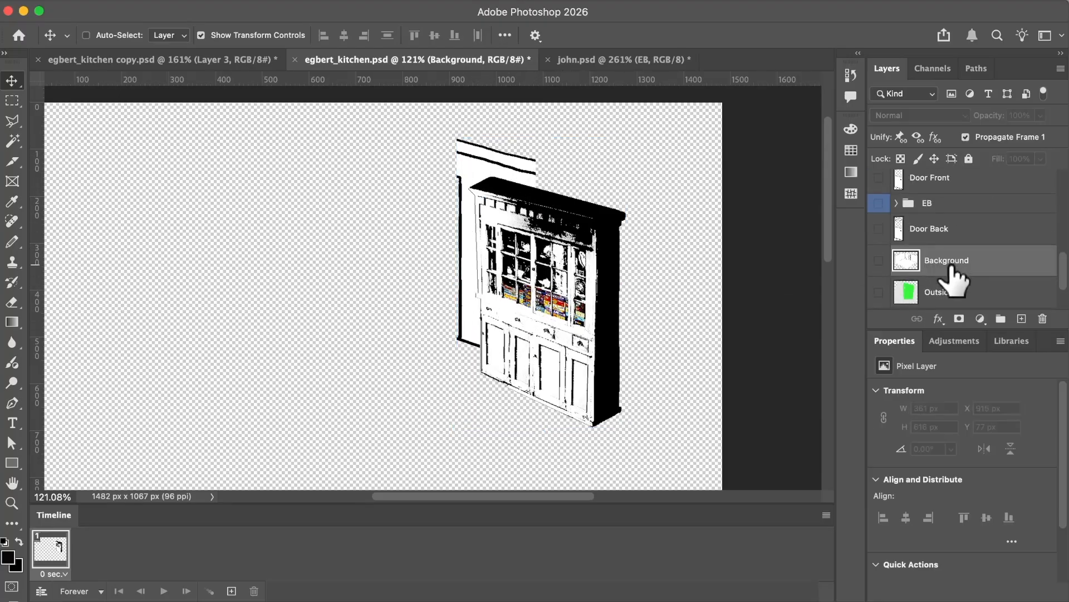
scroll(954, 268, up, 5)
scroll(951, 264, up, 2)
click(980, 274)
click(975, 259)
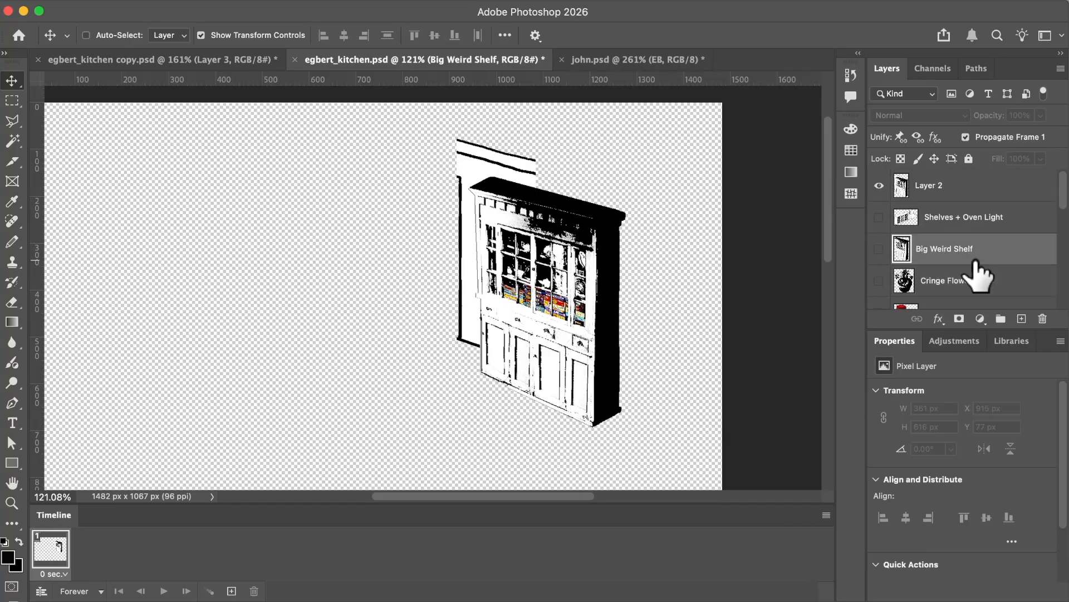
alt+click(880, 187)
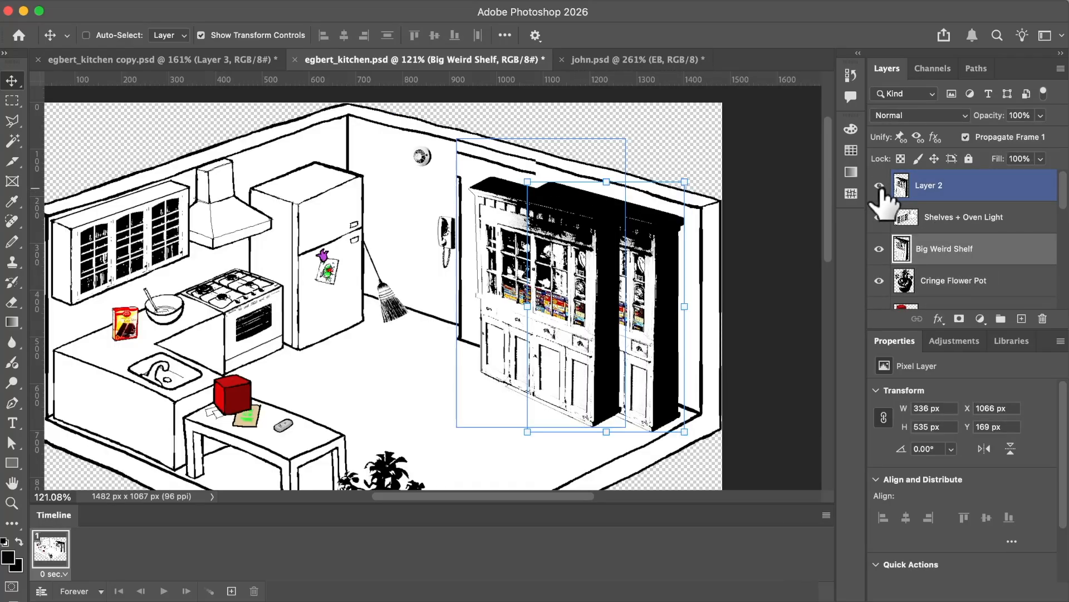
Position Layer 2 exactly over the original cabinet and wall, and rename it as Cheat layer!
click(908, 218)
click(969, 192)
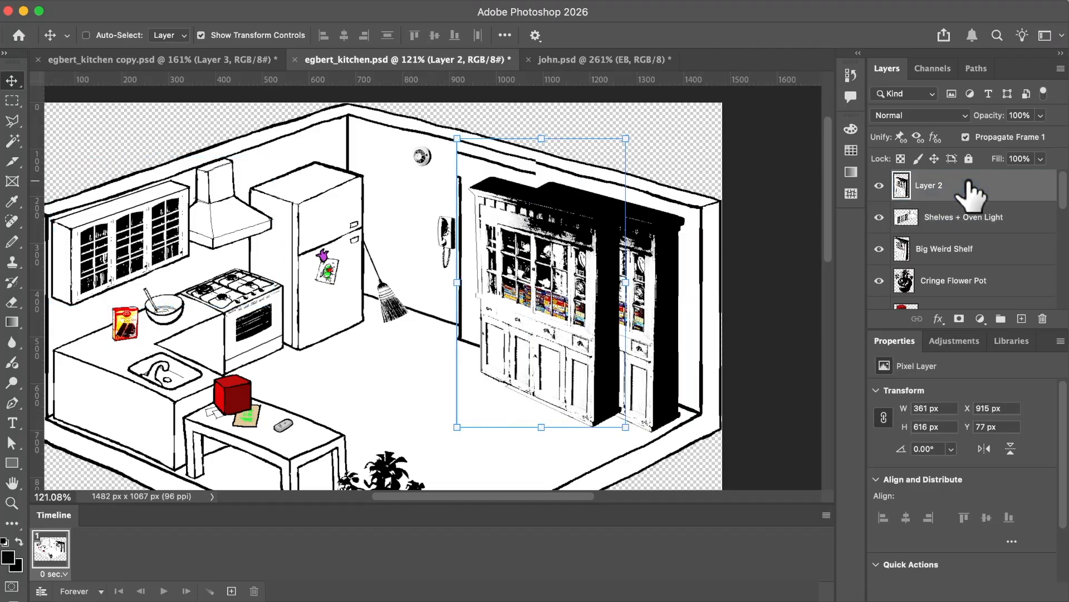
drag(524, 255, 554, 247)
scroll(599, 283, up, 10)
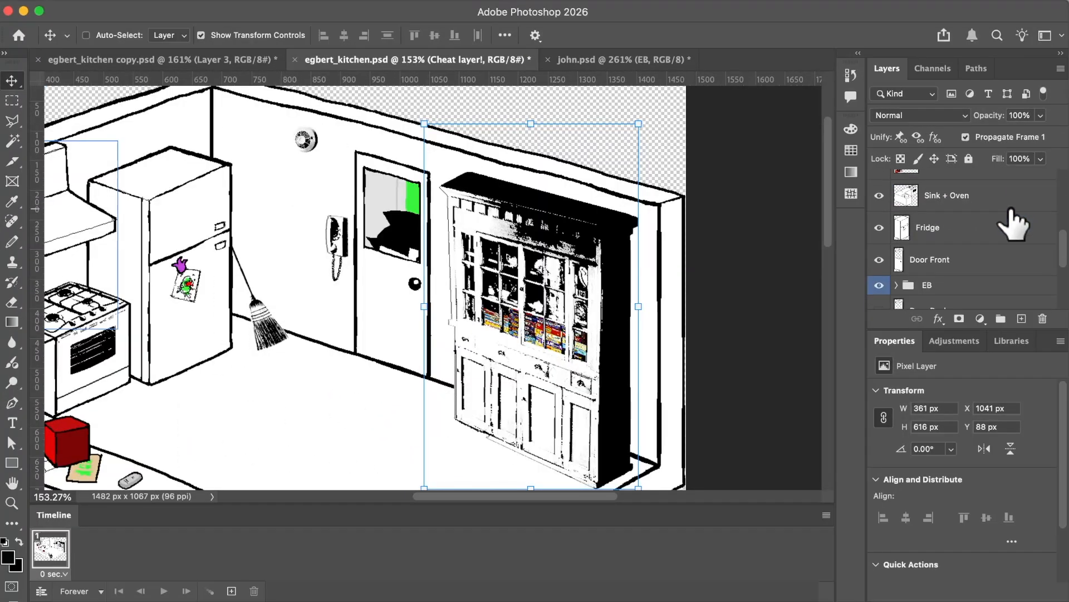
Add an animation frame with the EB group moved in front of the doorway, Door Front hidden and Door Back shown.
click(956, 259)
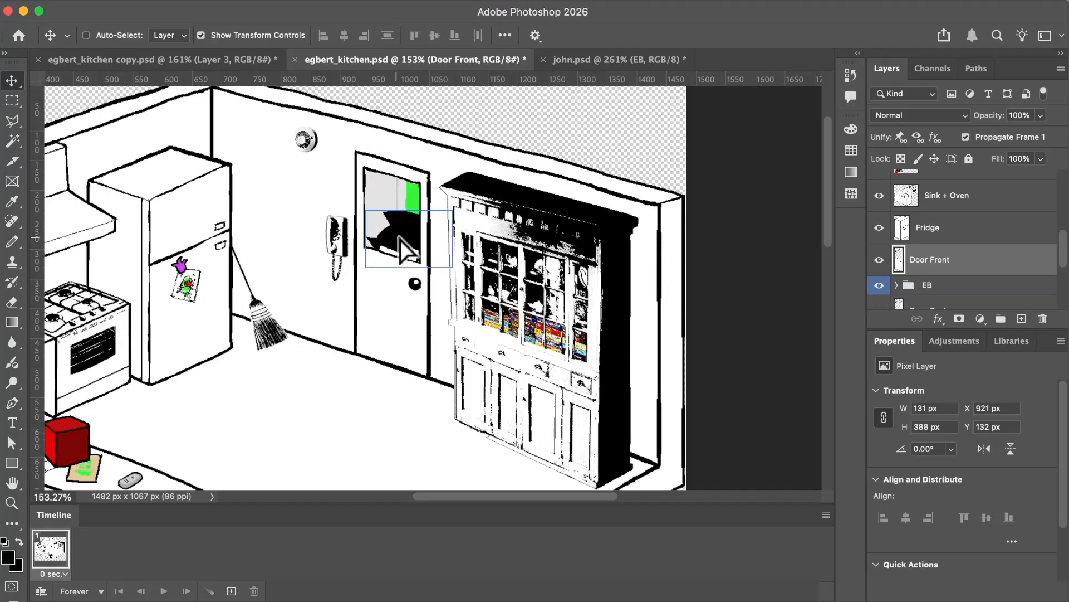
scroll(1011, 295, down, 1)
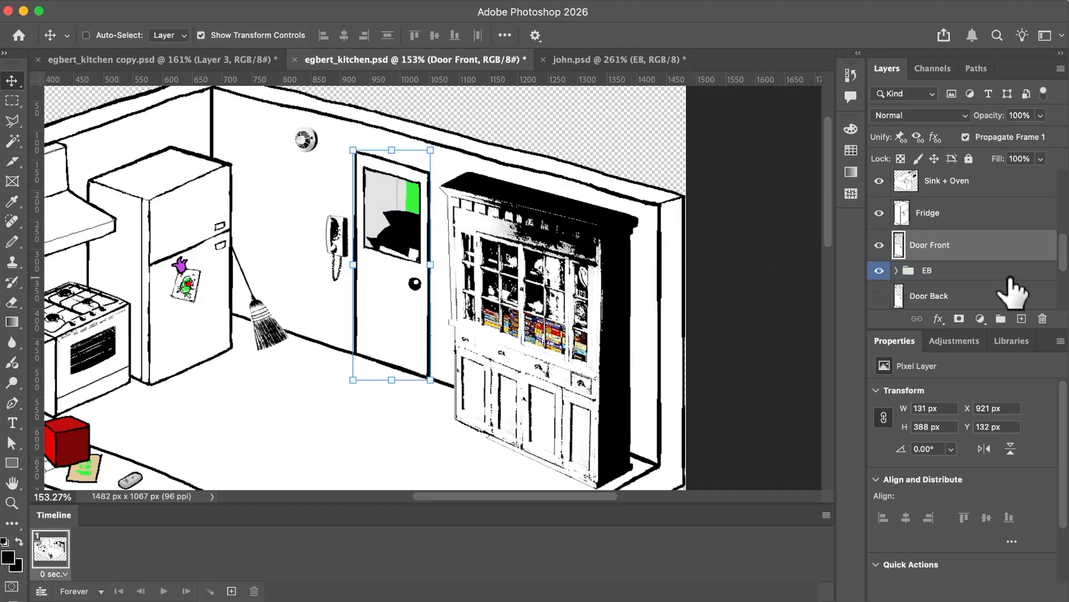
click(1010, 277)
drag(385, 232, 440, 320)
click(231, 590)
scroll(903, 266, down, 2)
click(879, 182)
click(879, 234)
key(alt+shift+super+f)
Hide Cheat layer! in frame 3 to uncover the character beside the cabinet, and delete that frame.
scroll(992, 203, up, 3)
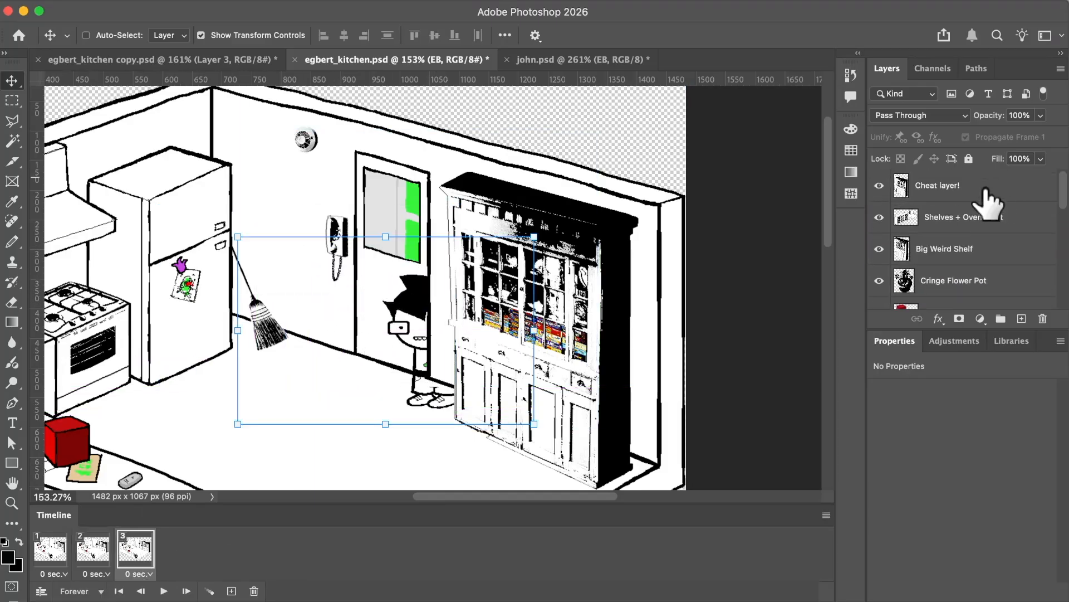
click(879, 185)
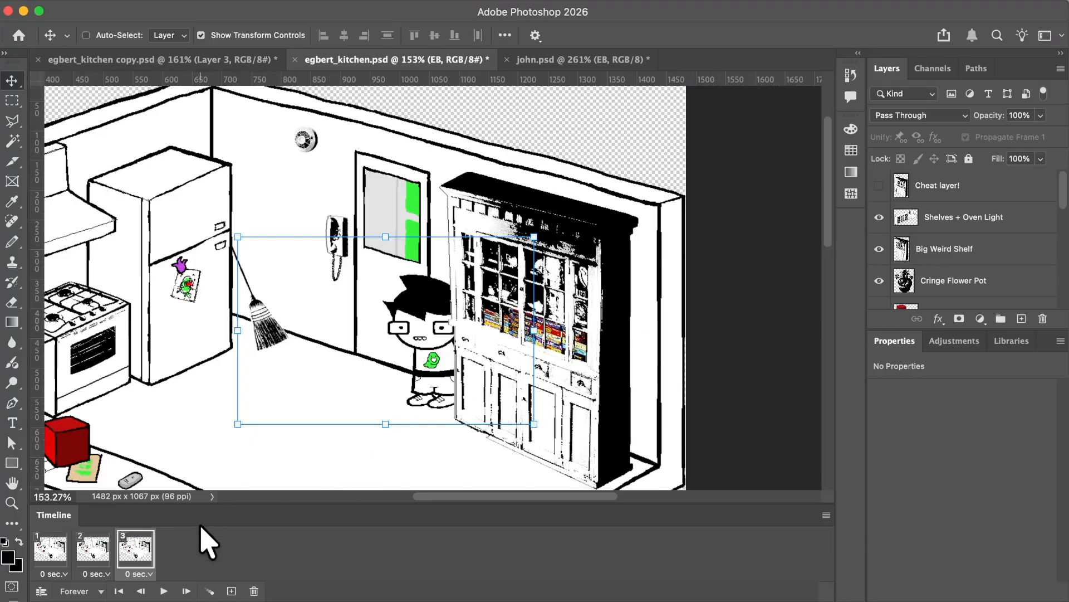
click(254, 591)
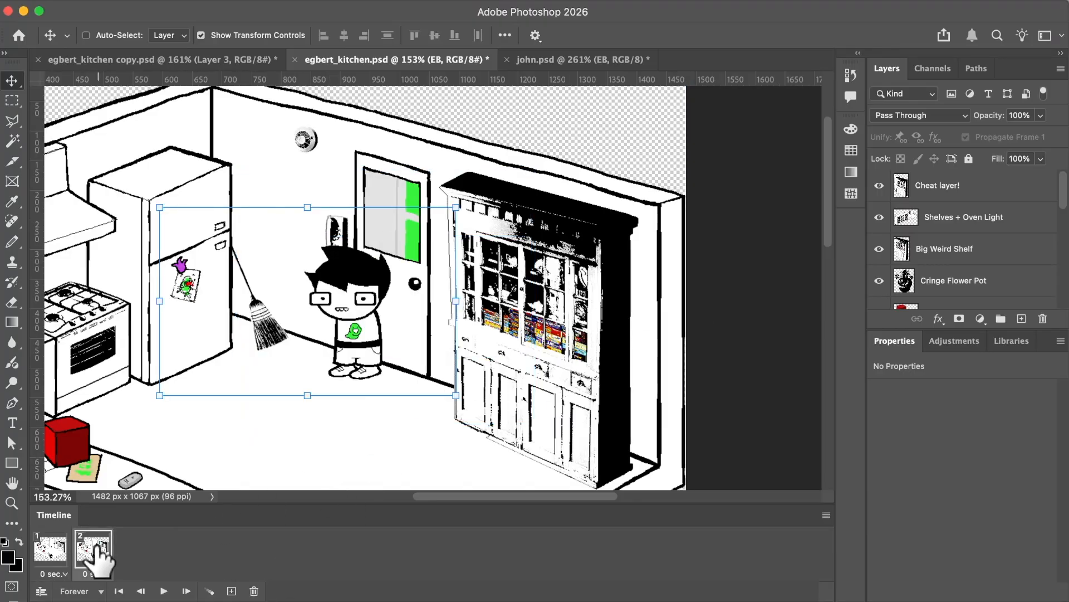
Copy the Path layer in egbert_kitchen copy.psd and return to egbert_kitchen.psd.
scroll(241, 455, down, 2)
scroll(241, 456, left, 2)
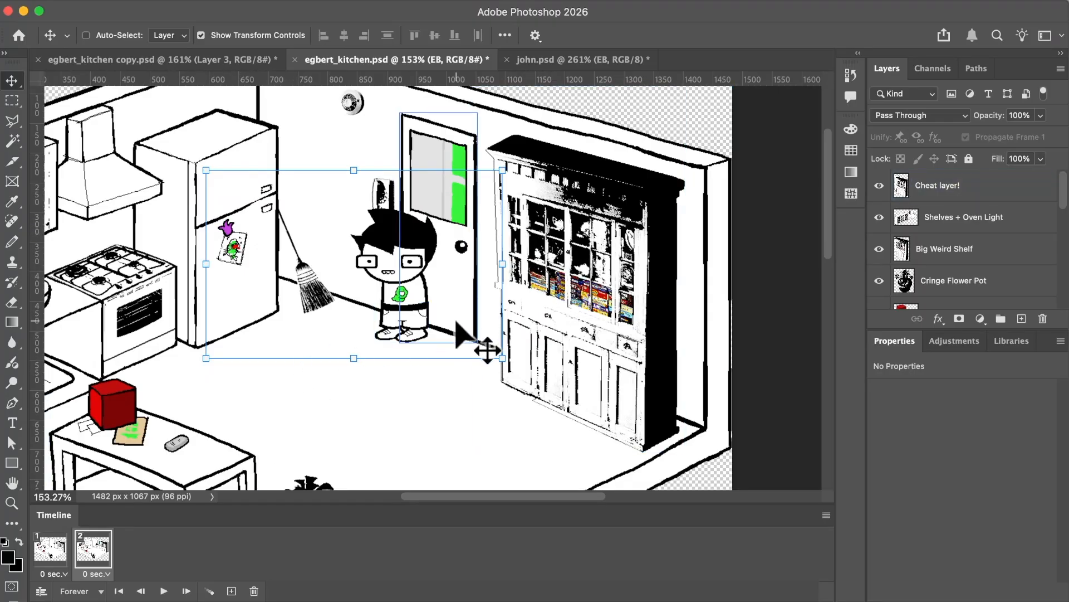
scroll(457, 329, up, 2)
scroll(457, 329, left, 2)
scroll(688, 353, down, 1)
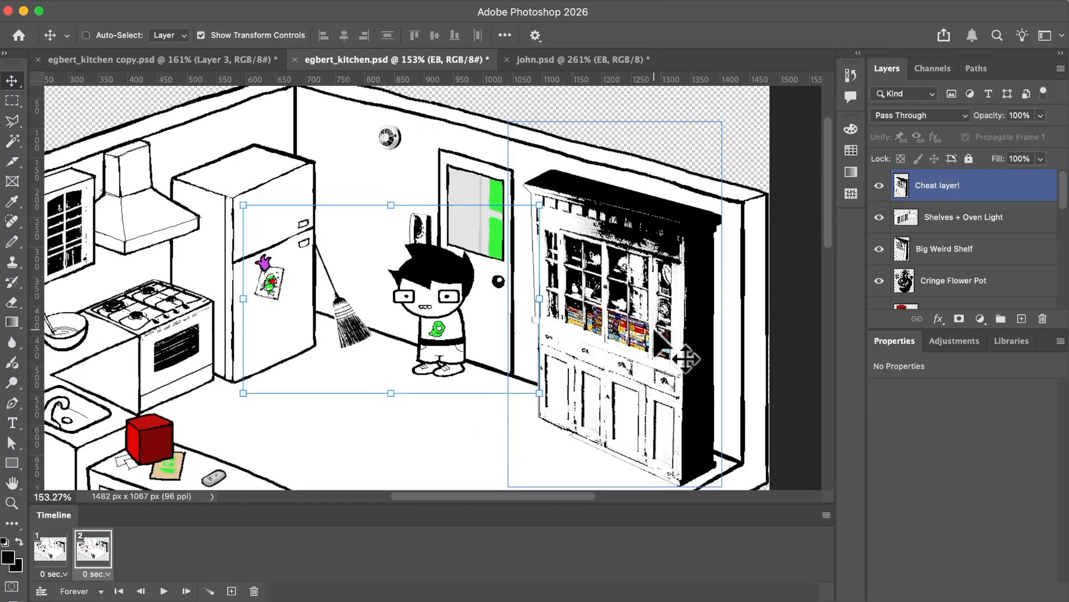
click(215, 60)
scroll(908, 267, down, 5)
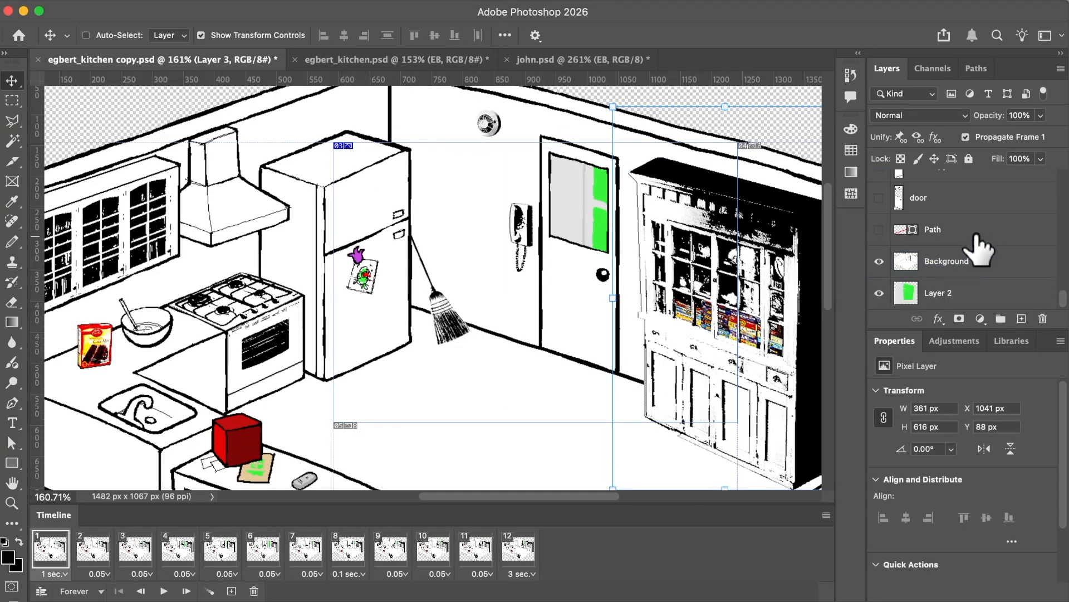
click(922, 243)
click(453, 63)
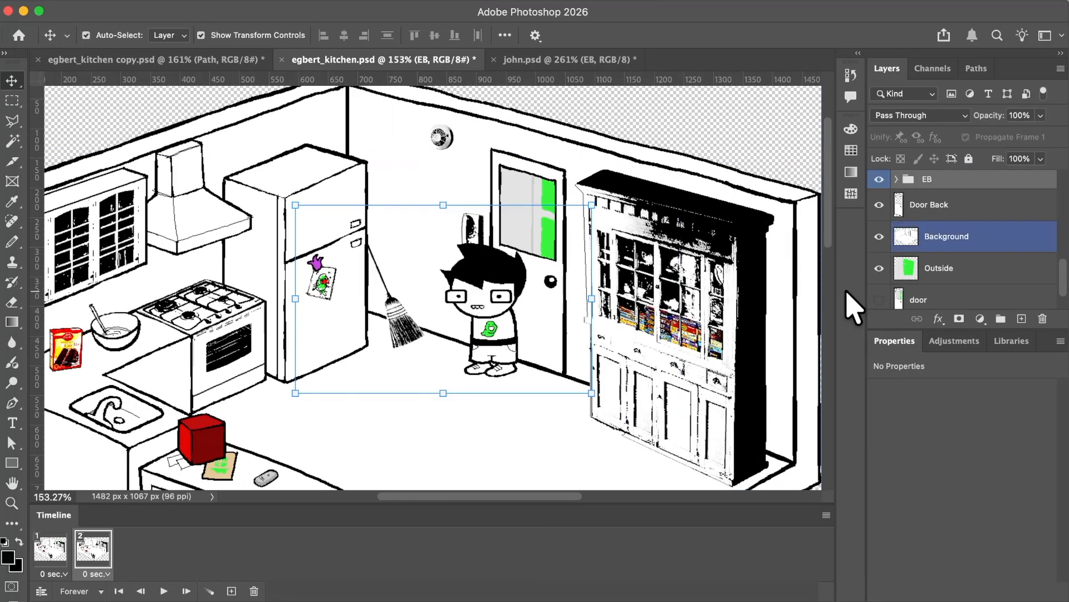
Add the red Path line above Cheat layer! and position it diagonally across the floor from the doorway.
mouse_move(948, 190)
mouse_down()
mouse_move(956, 263)
mouse_move(953, 163)
mouse_move(950, 184)
mouse_up()
click(879, 236)
drag(428, 307, 478, 361)
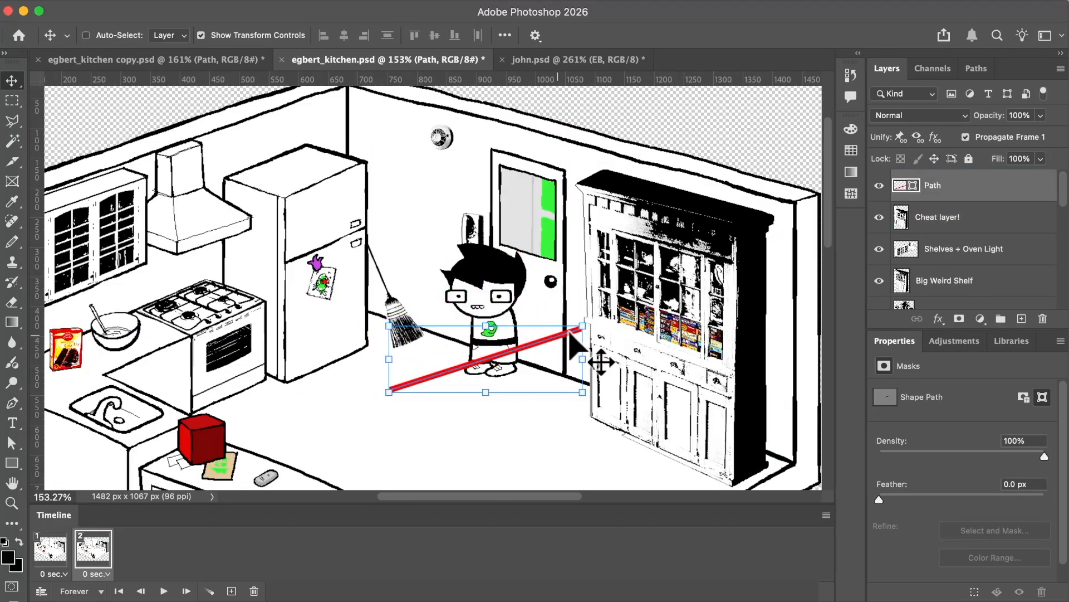
drag(558, 337, 556, 343)
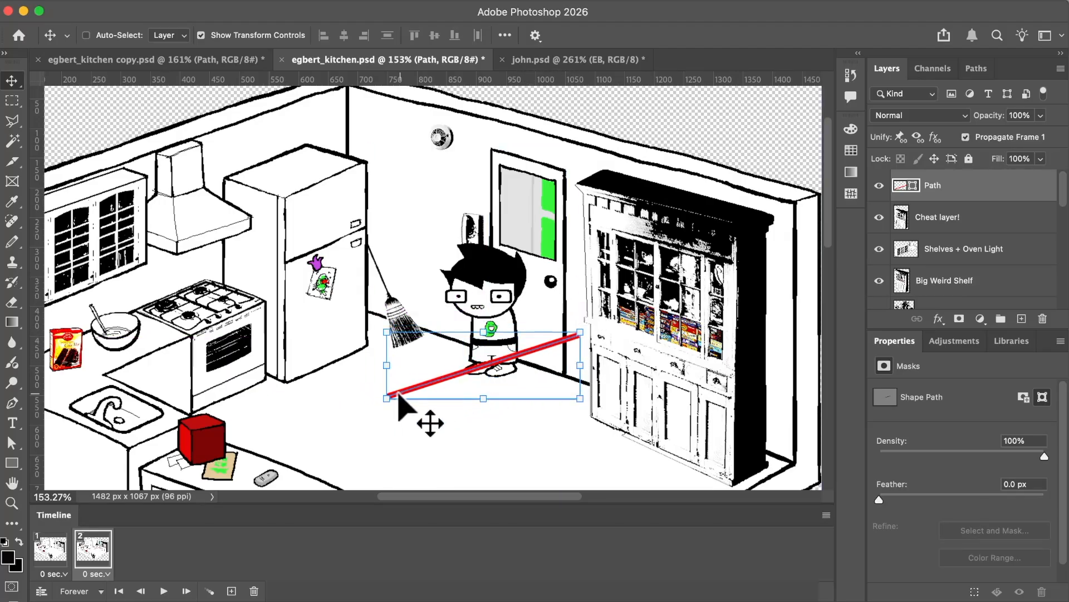
Hide the red Path line in frame 1 and select the EB group.
click(58, 545)
scroll(891, 279, down, 3)
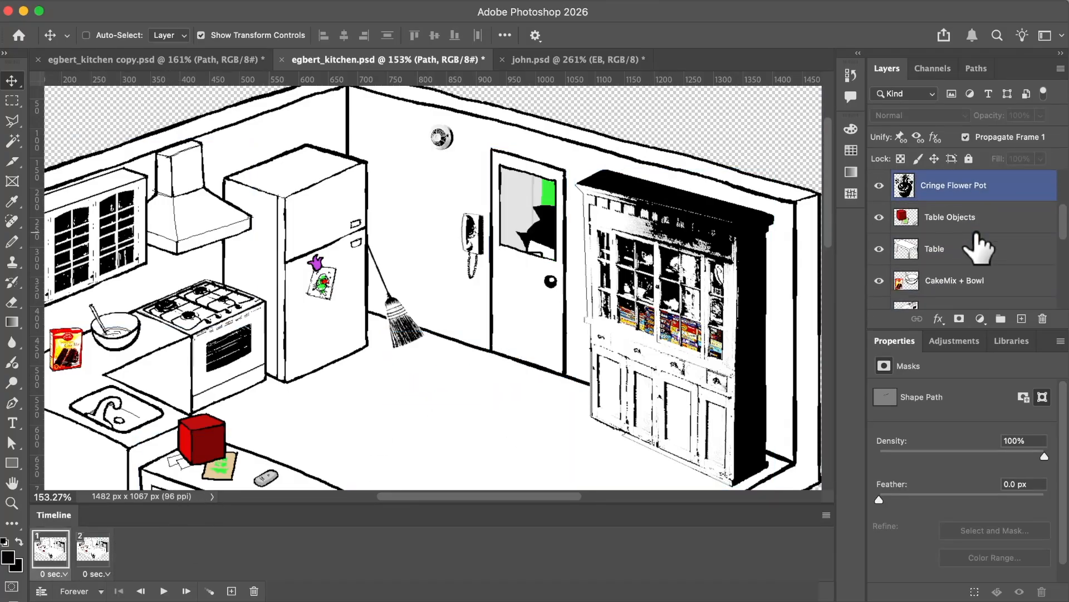
scroll(980, 245, up, 5)
click(966, 137)
scroll(942, 239, down, 8)
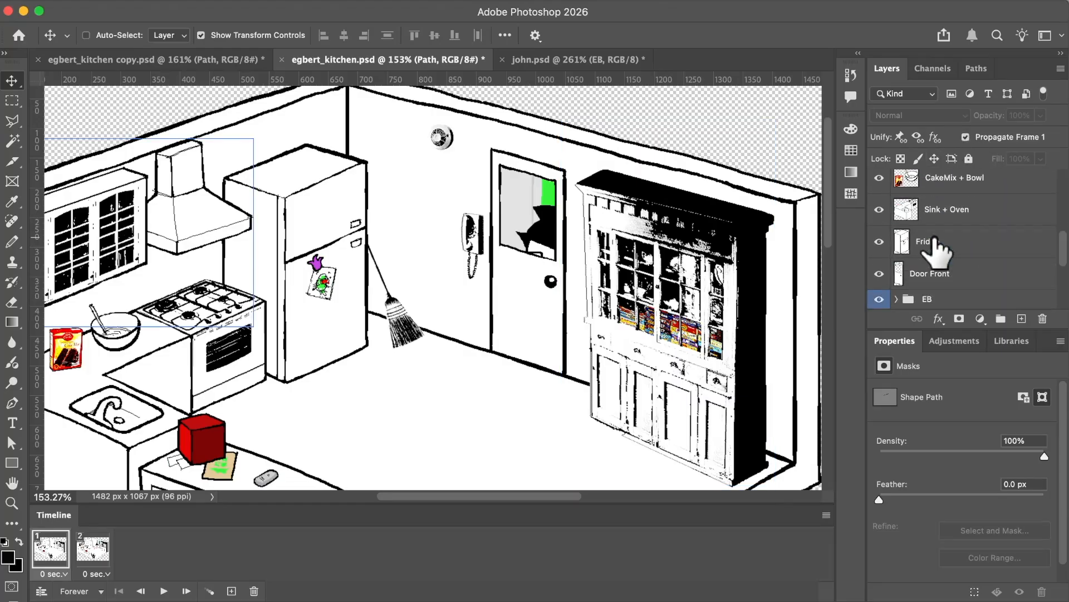
click(939, 245)
scroll(939, 220, up, 1)
click(943, 203)
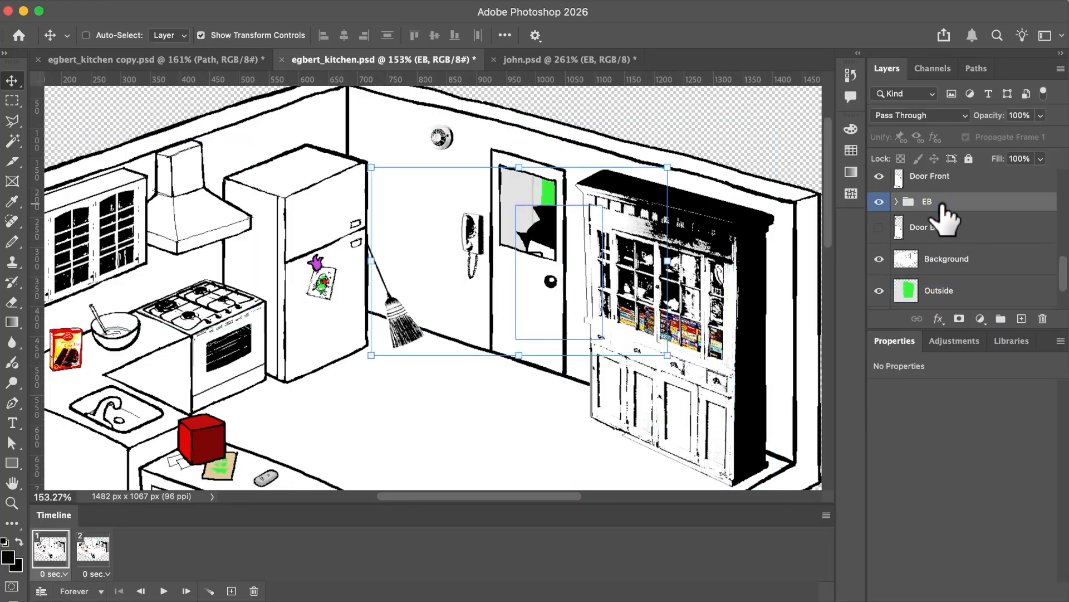
Duplicate the Door Back layer in frame 2.
click(92, 550)
scroll(954, 239, up, 1)
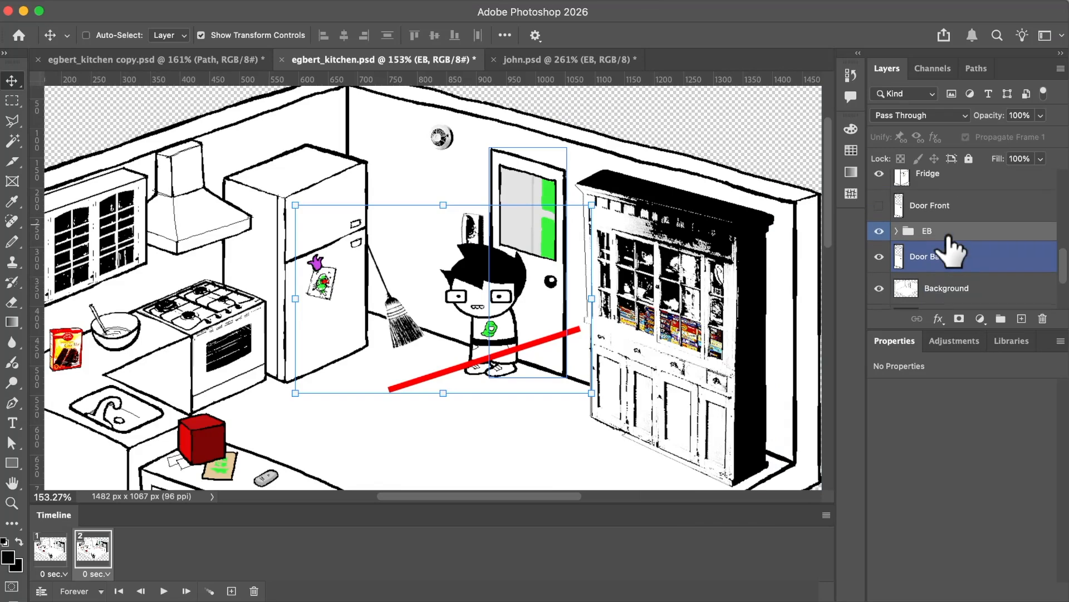
click(1036, 266)
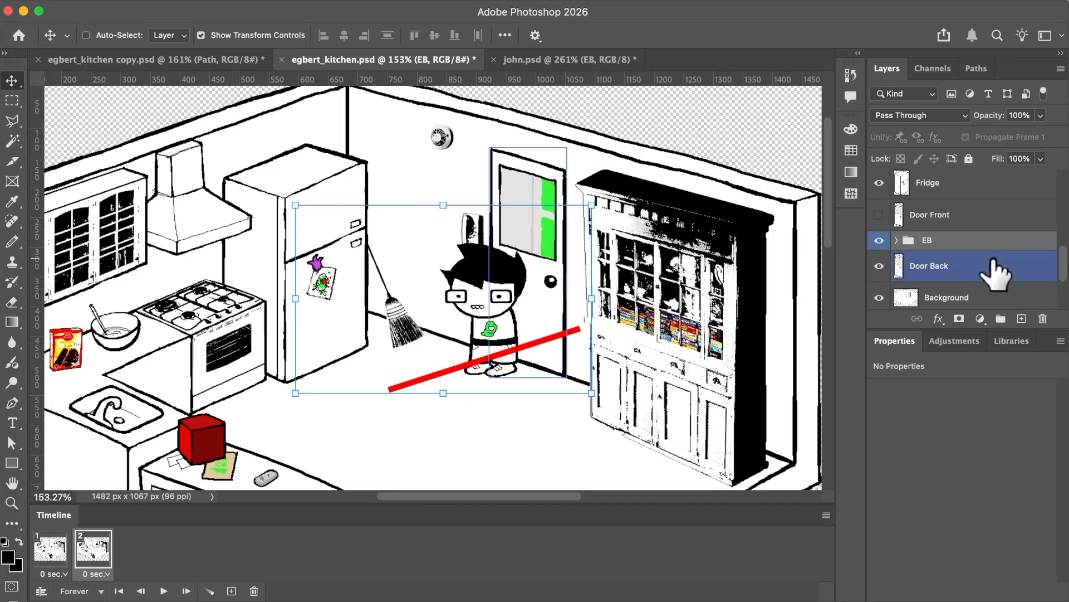
scroll(995, 273, down, 1)
scroll(940, 233, down, 1)
click(941, 233)
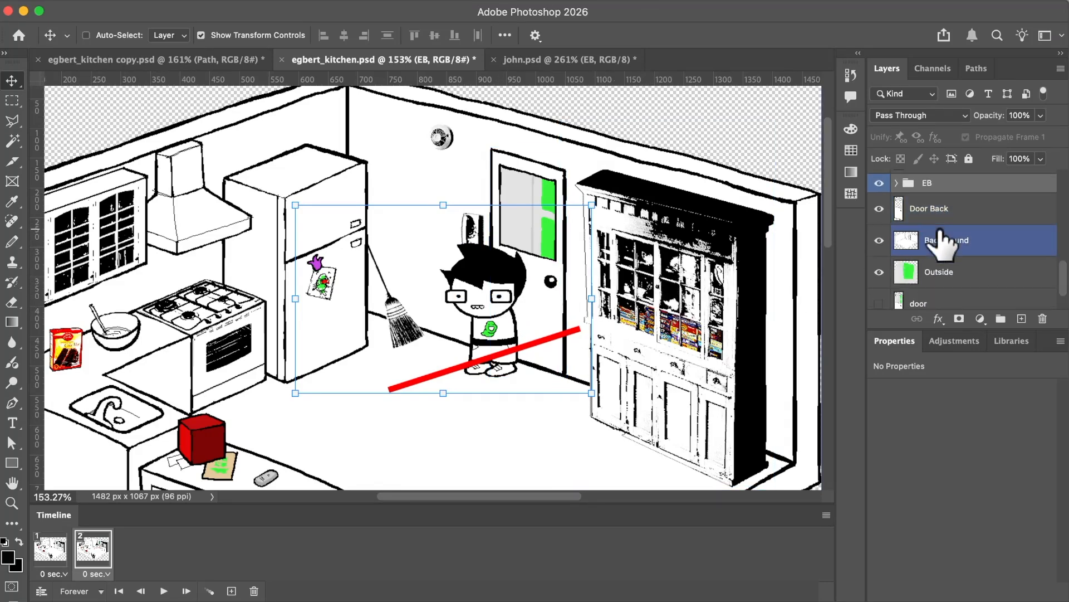
click(1038, 212)
scroll(958, 258, up, 2)
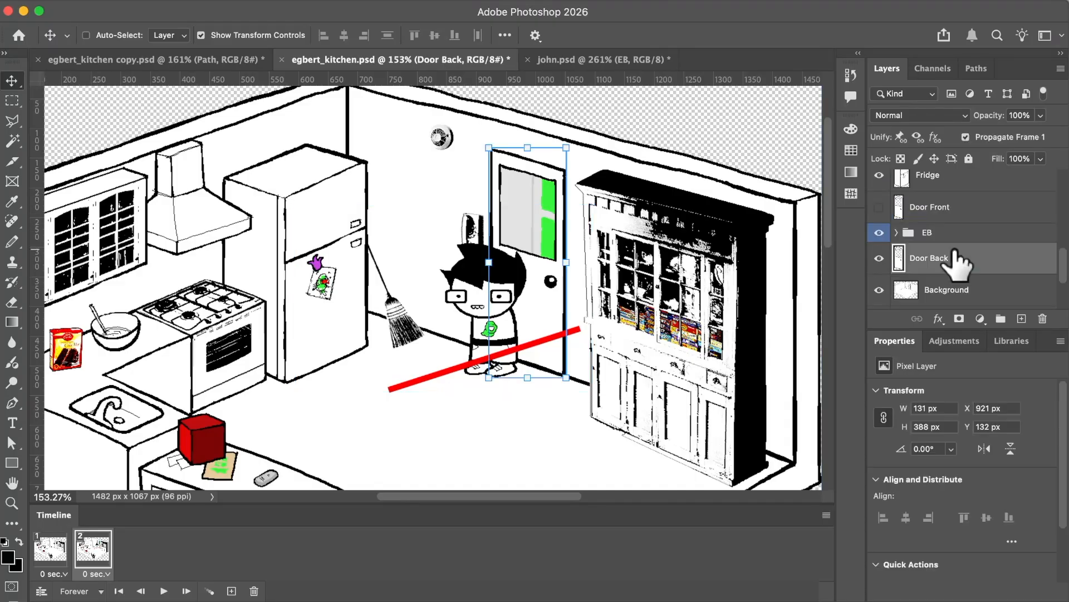
key(cmd+j)
Flip Door Back copy horizontally, place it against the doorway's hinge side as an open door, and hide Door Back.
key(cmd+t)
right_click(522, 211)
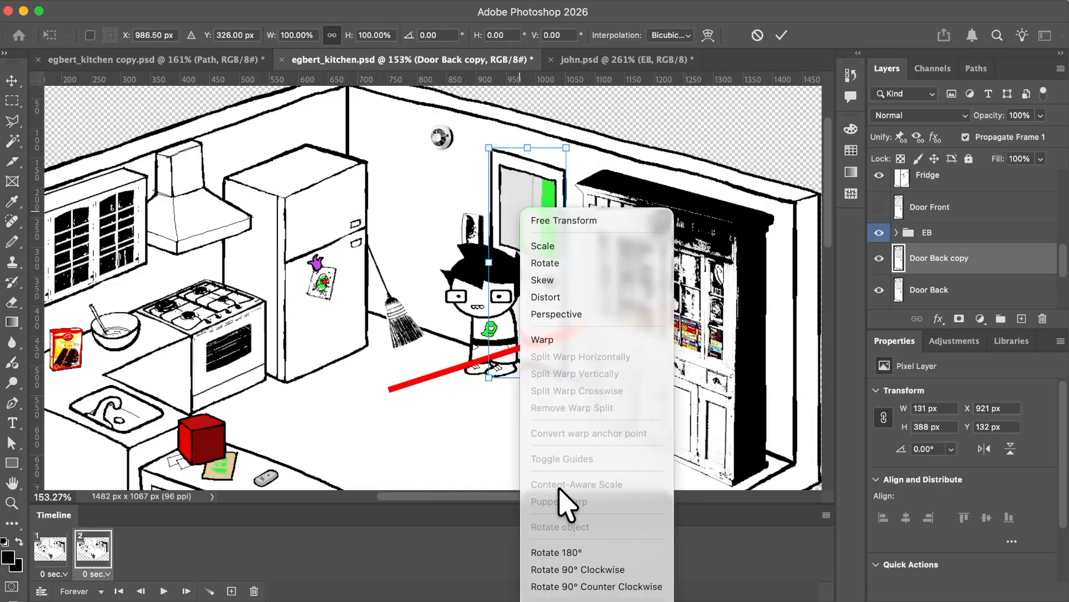
key(Escape)
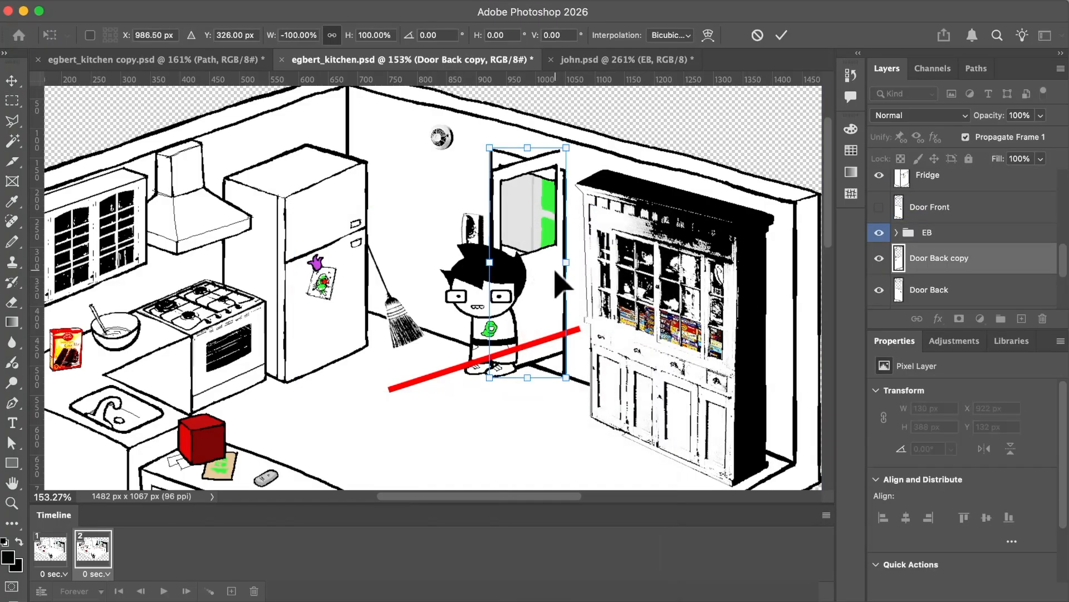
key(Escape)
drag(550, 248, 476, 249)
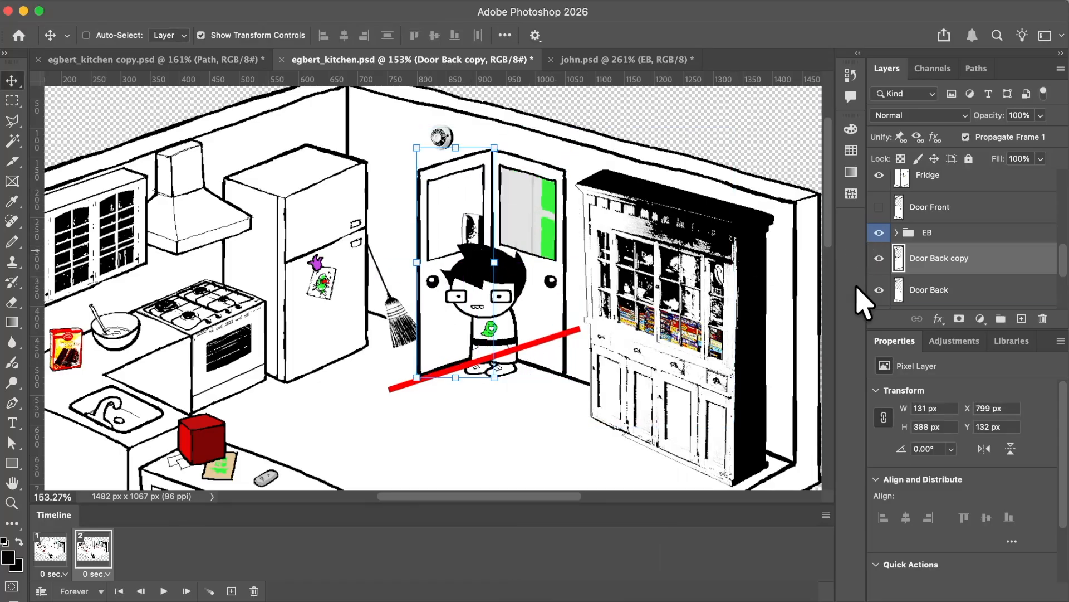
click(879, 289)
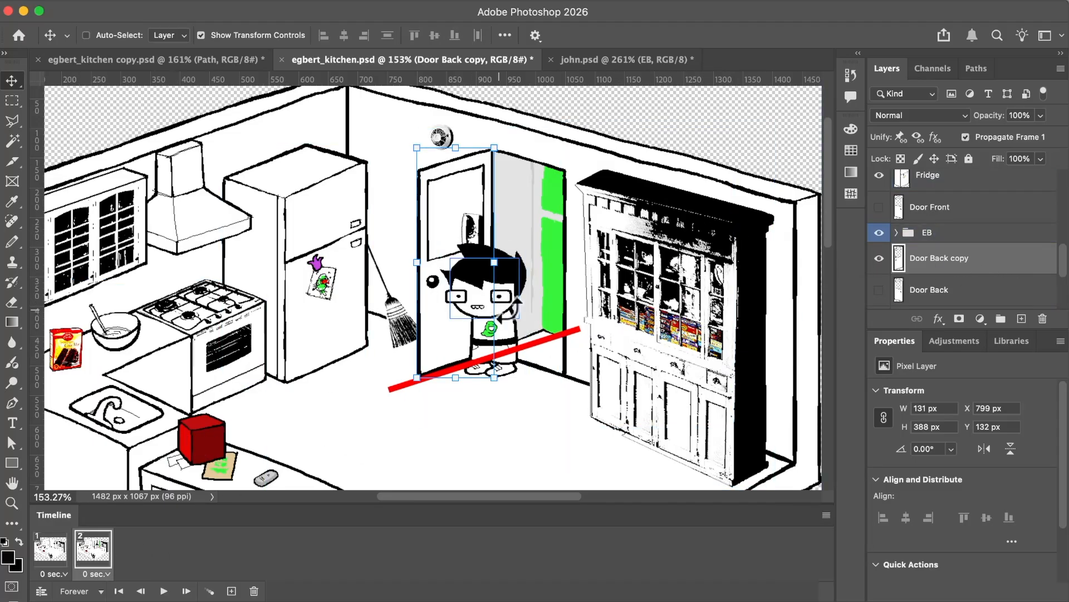
Hide Door Back copy in frame 1 and compare the closed-door frame with the open-door frame.
click(50, 549)
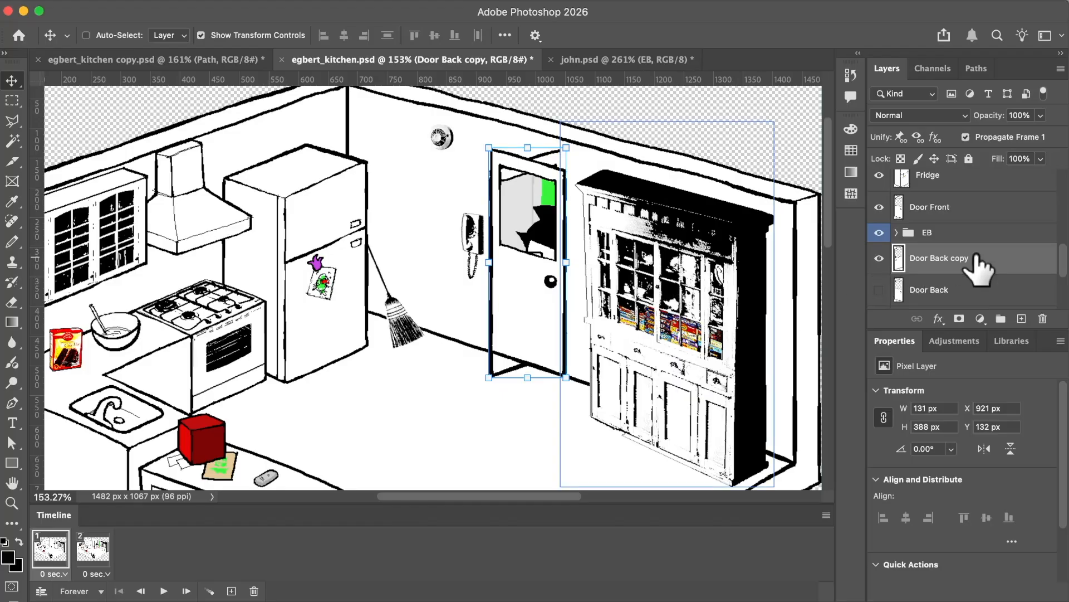
click(879, 260)
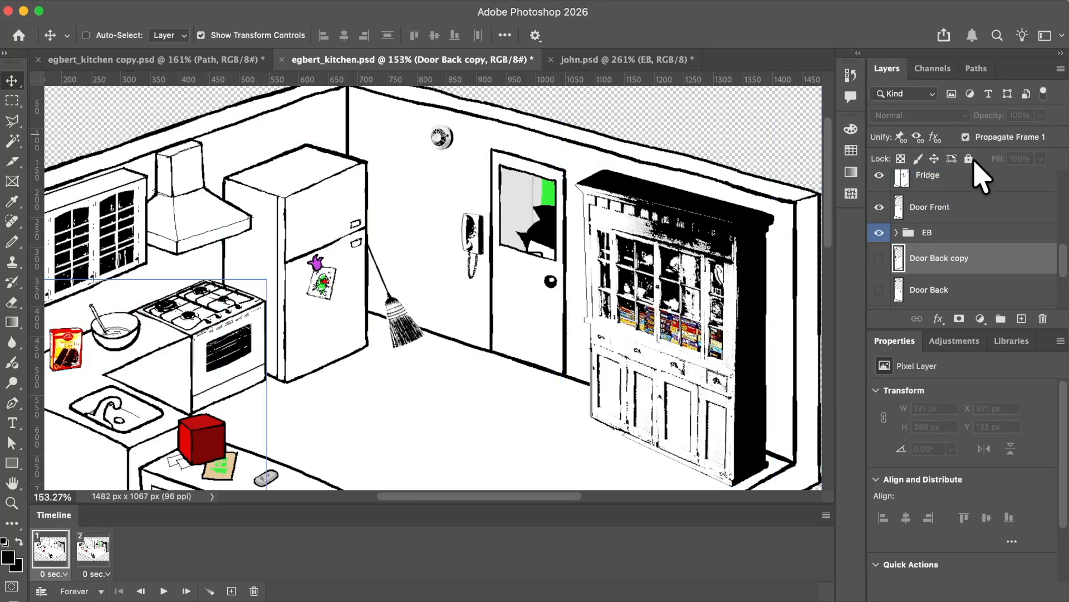
click(95, 551)
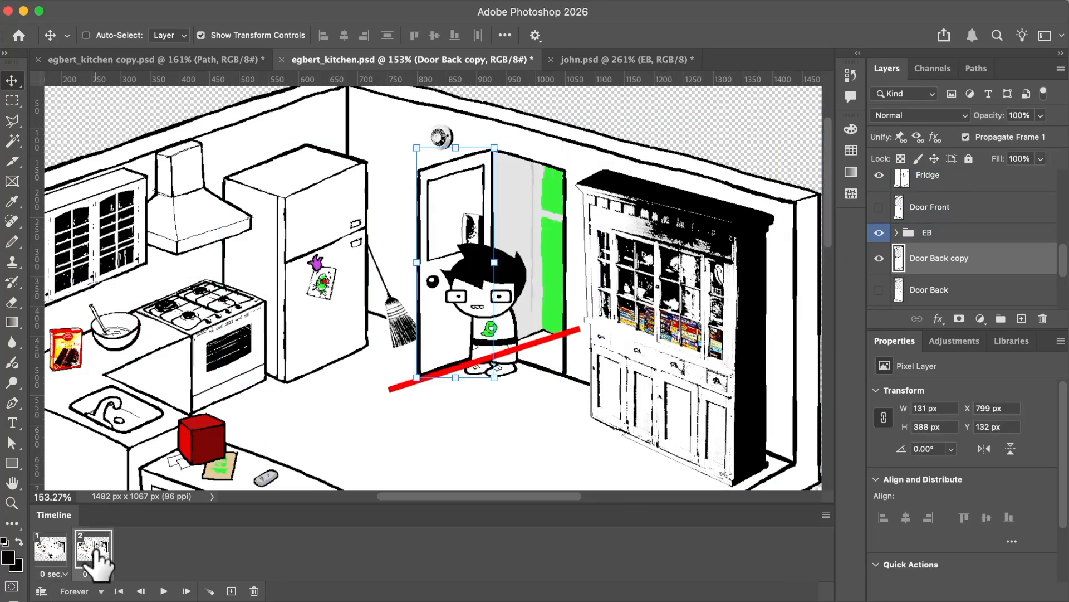
click(53, 550)
click(101, 550)
click(51, 550)
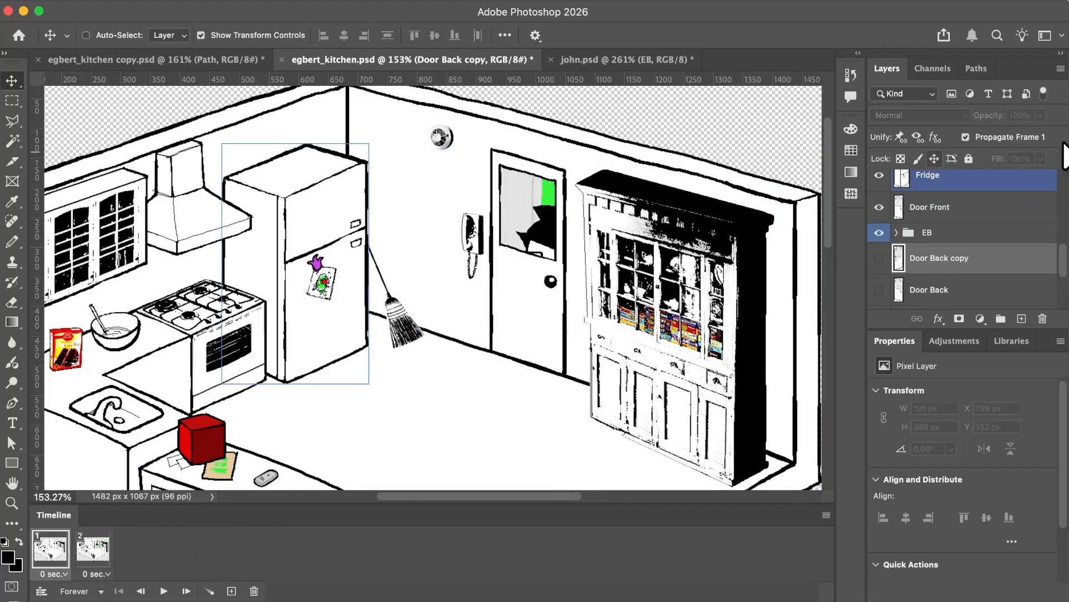
Add frame 3 with the EB group moved from the doorway to the Path line's far end, and tween with 3 added frames.
click(90, 552)
click(231, 591)
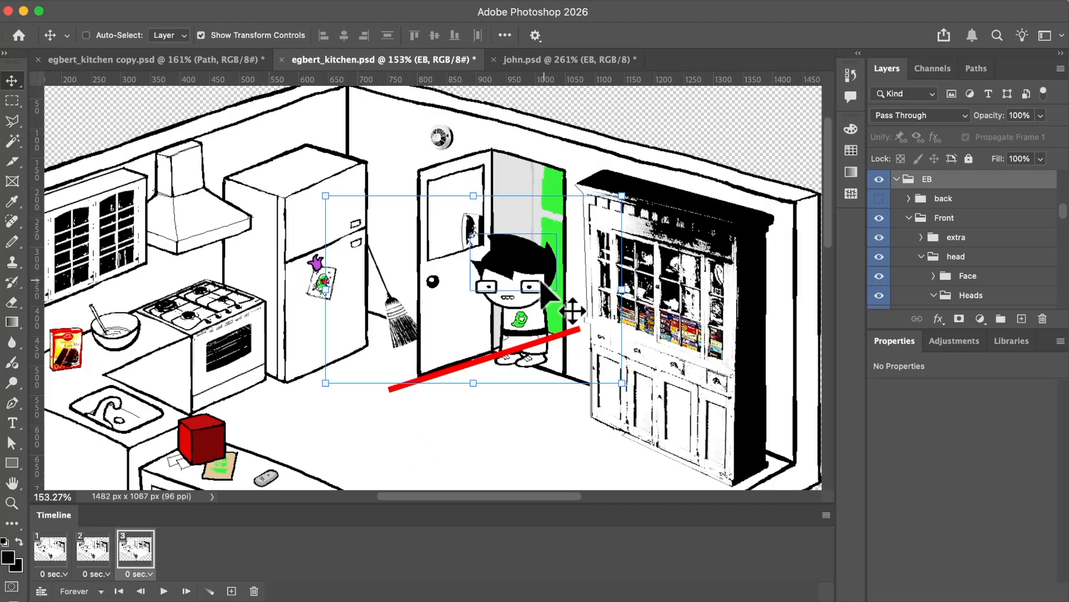
drag(542, 282, 430, 345)
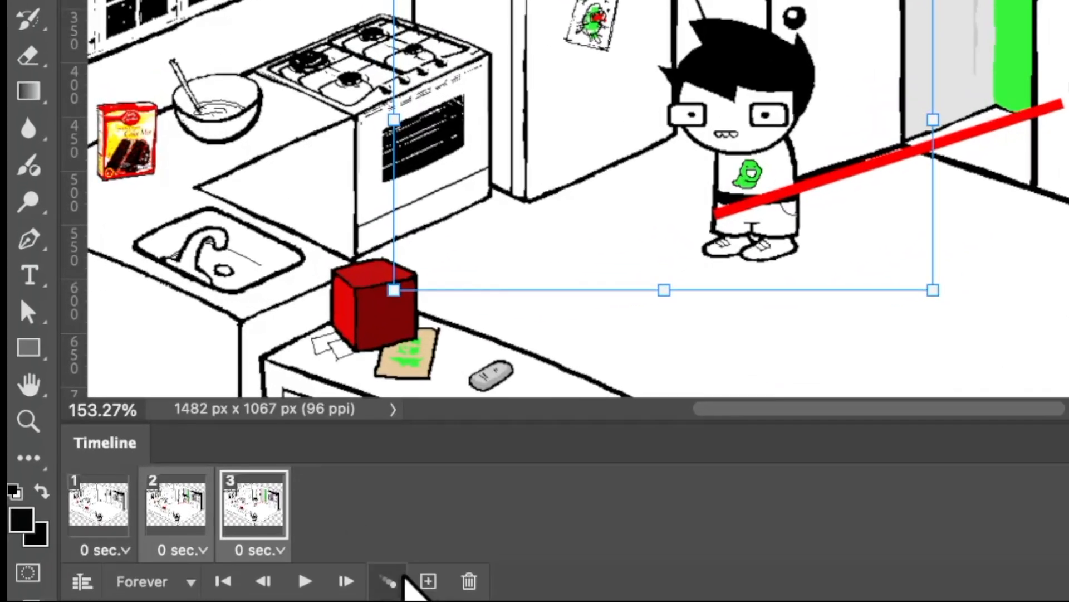
click(403, 579)
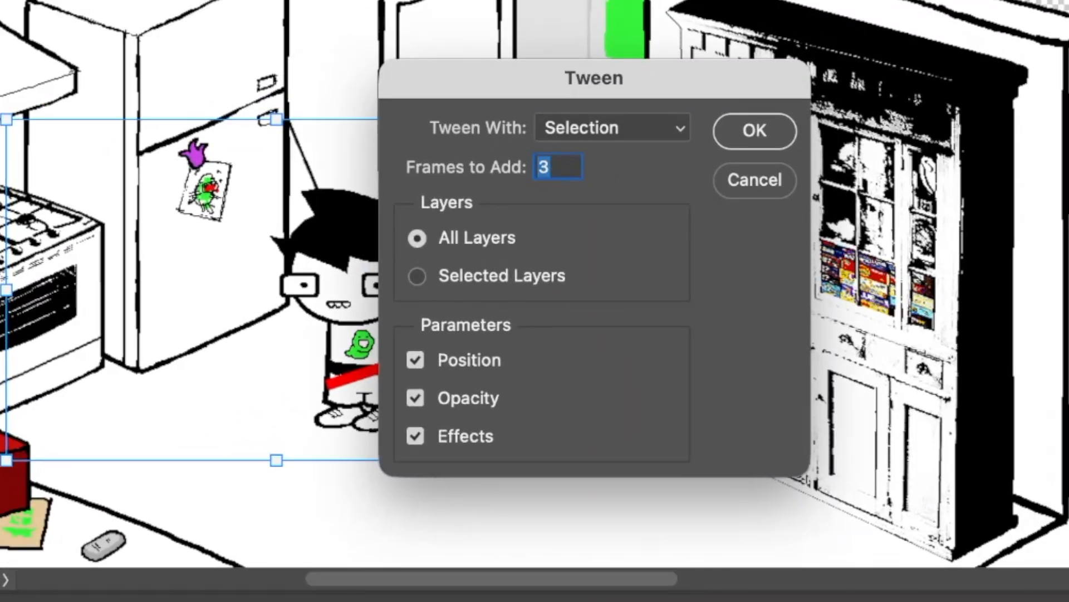
key(Return)
Step through the tweened frames to check the character's movement along the red line.
click(195, 501)
click(256, 502)
click(325, 497)
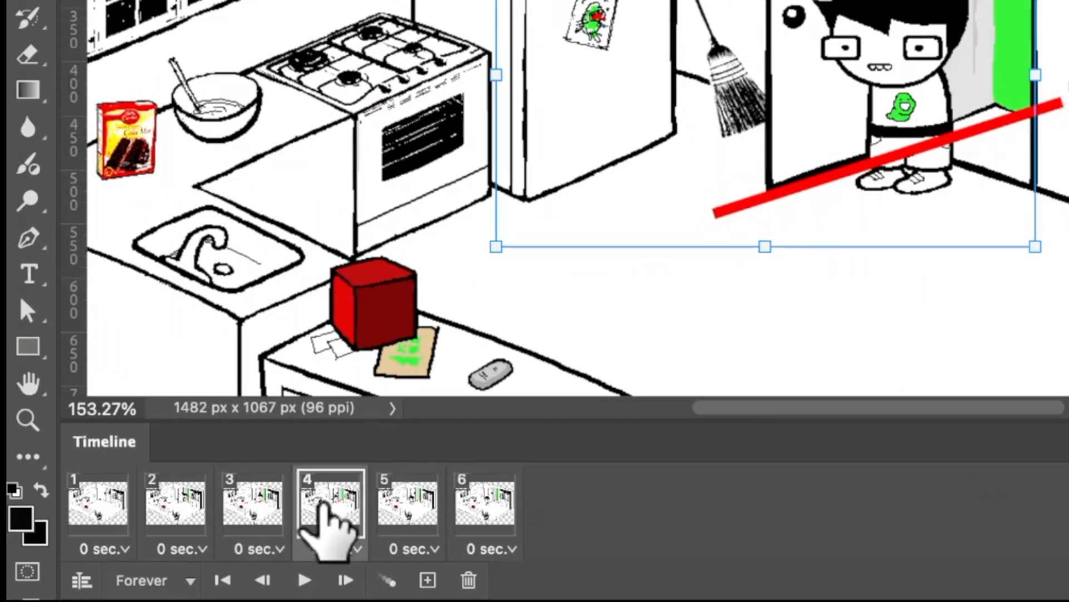
click(395, 498)
click(479, 501)
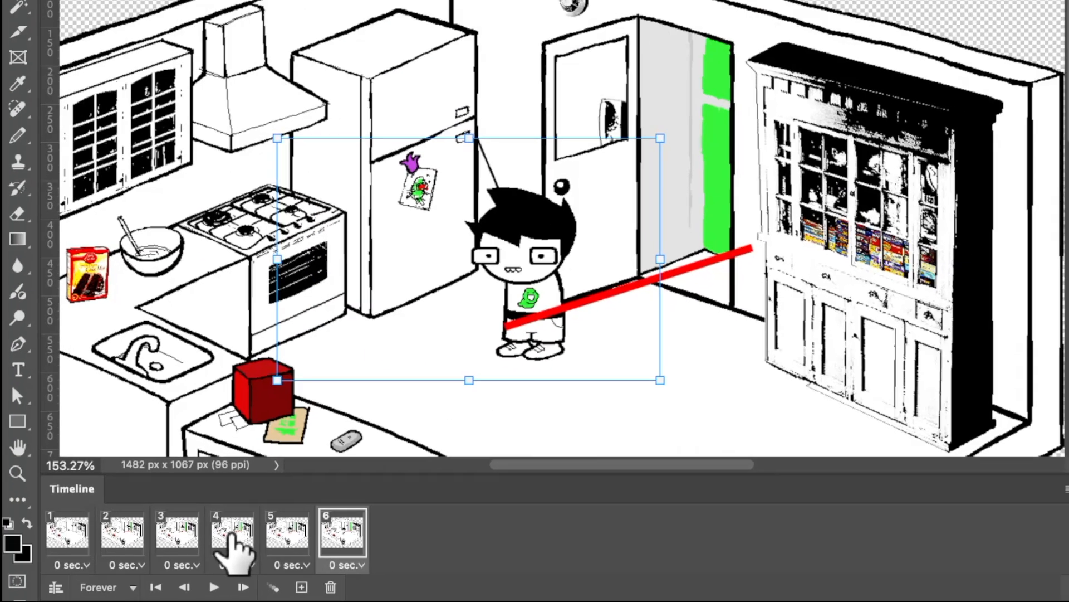
click(60, 535)
Replace legs copy 14 with Layer 33 copy 4 in frame 2, and hide legs copy 14 in frame 3.
click(139, 536)
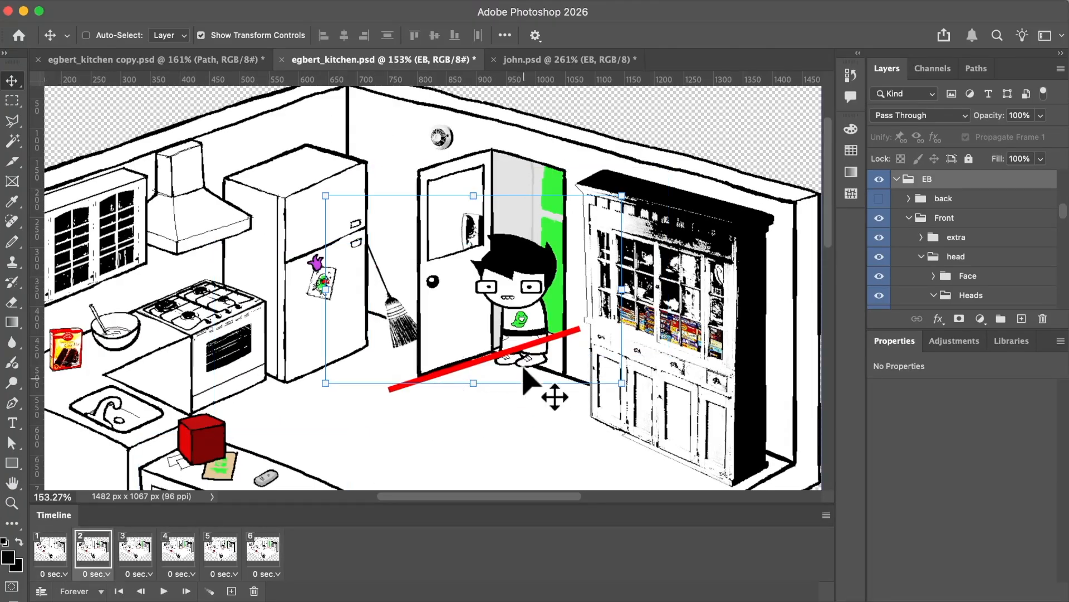
super+click(513, 348)
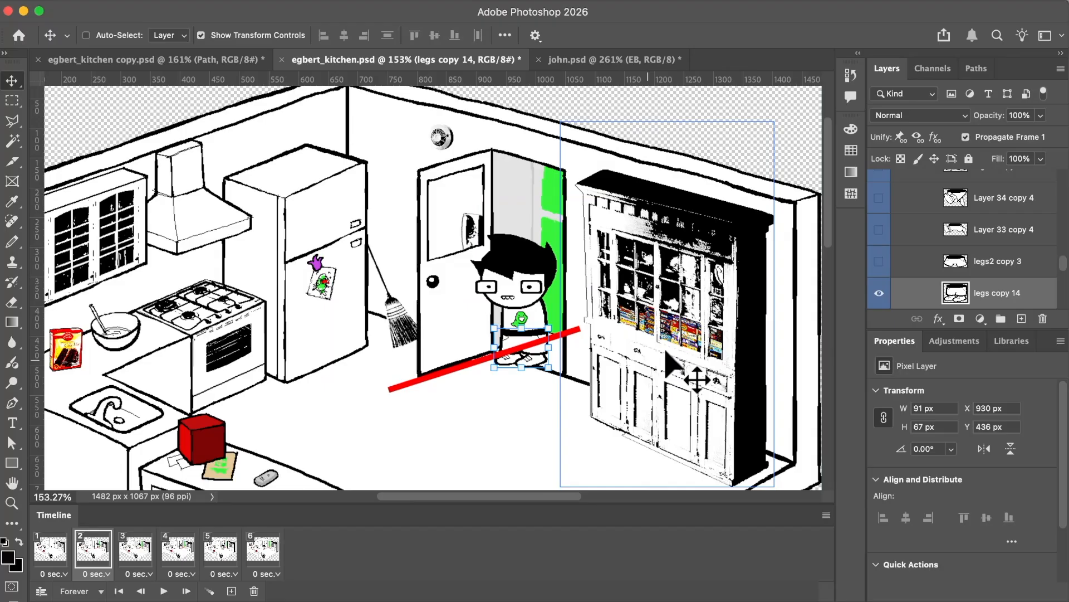
scroll(925, 267, down, 1)
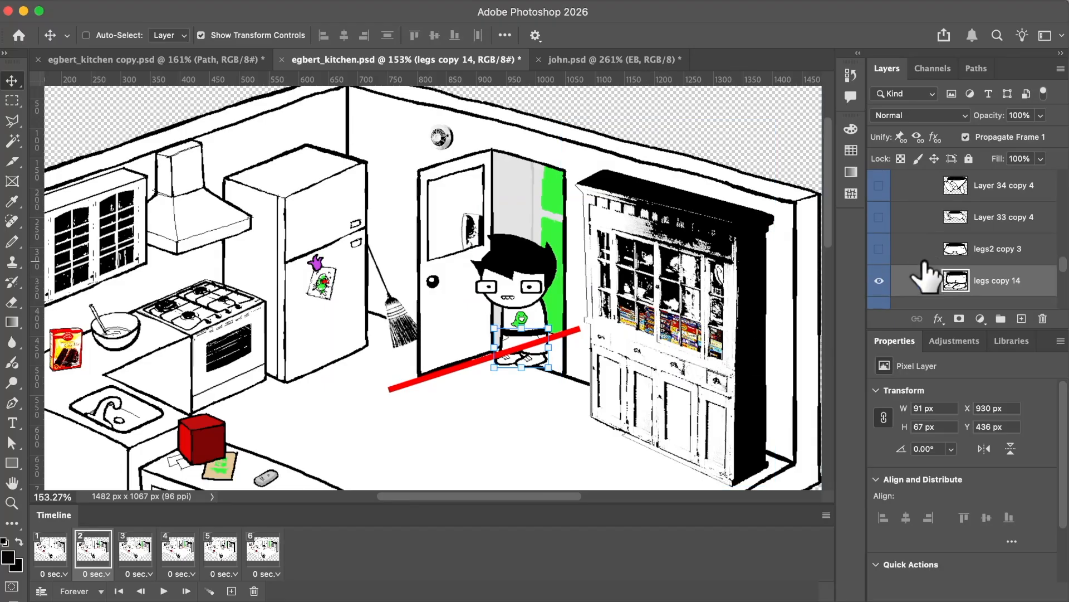
click(879, 281)
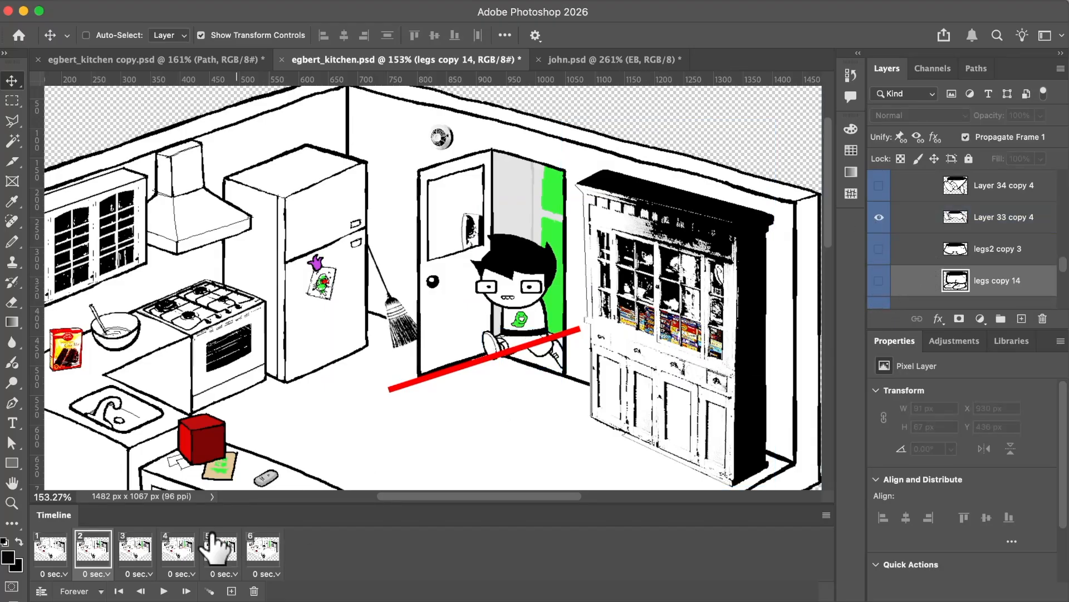
click(135, 549)
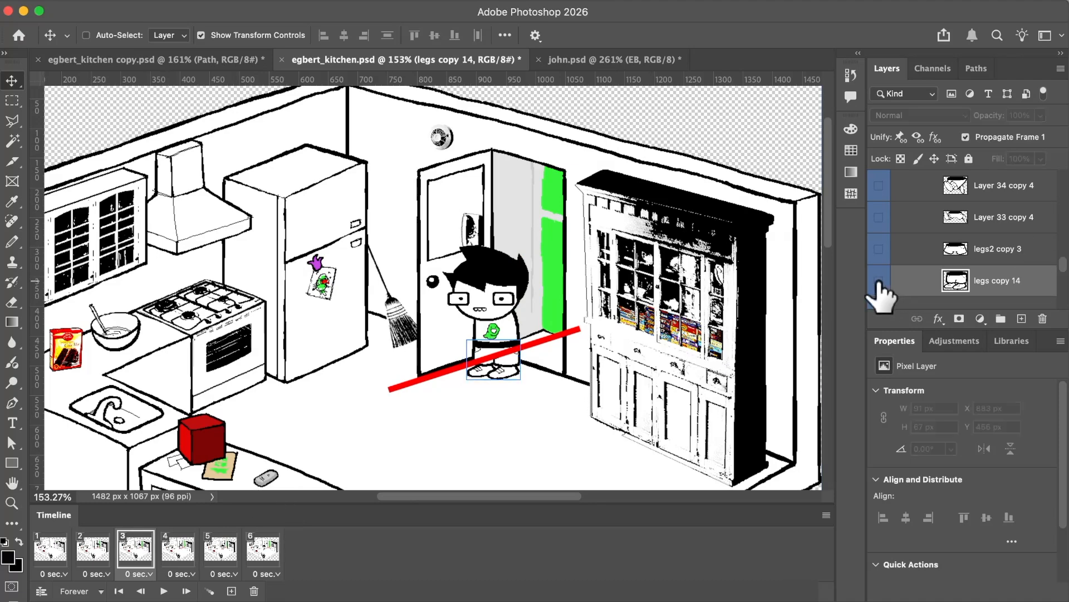
Give the character wide-stride legs in frame 4, and replace legs copy 14 with Layer 34 copy 4 in frame 5.
click(178, 549)
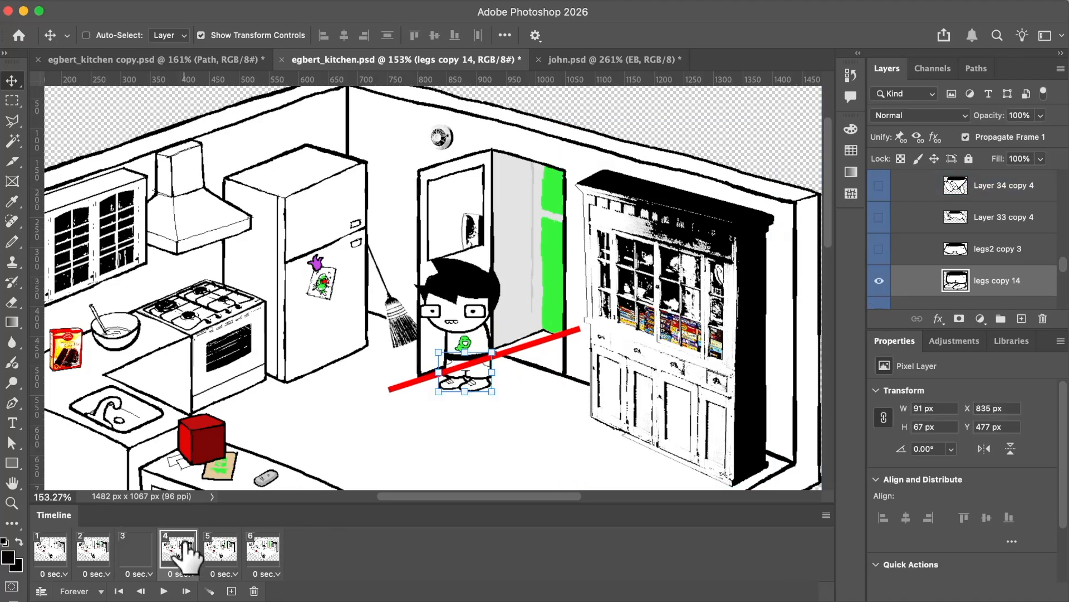
click(879, 281)
click(880, 279)
click(225, 547)
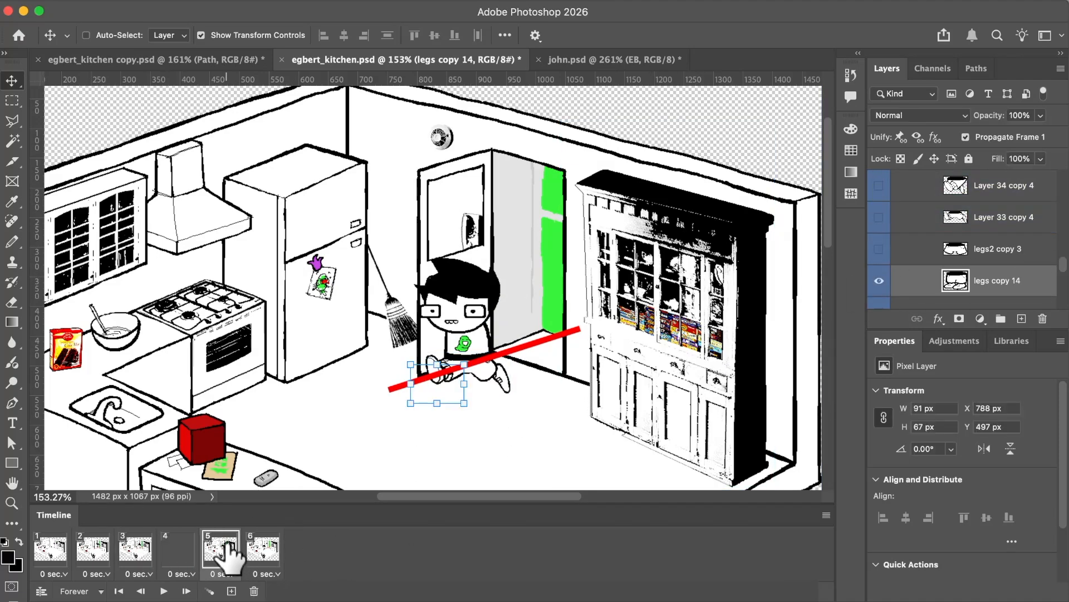
click(879, 282)
click(880, 186)
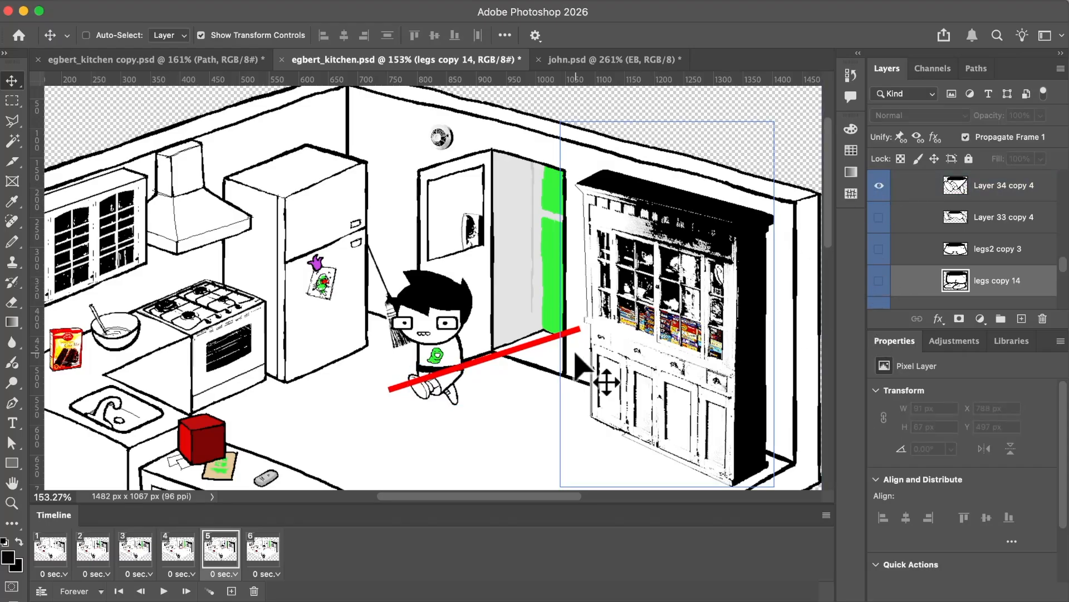
Step through the first four timeline frames to check the character's position and leg poses.
click(55, 550)
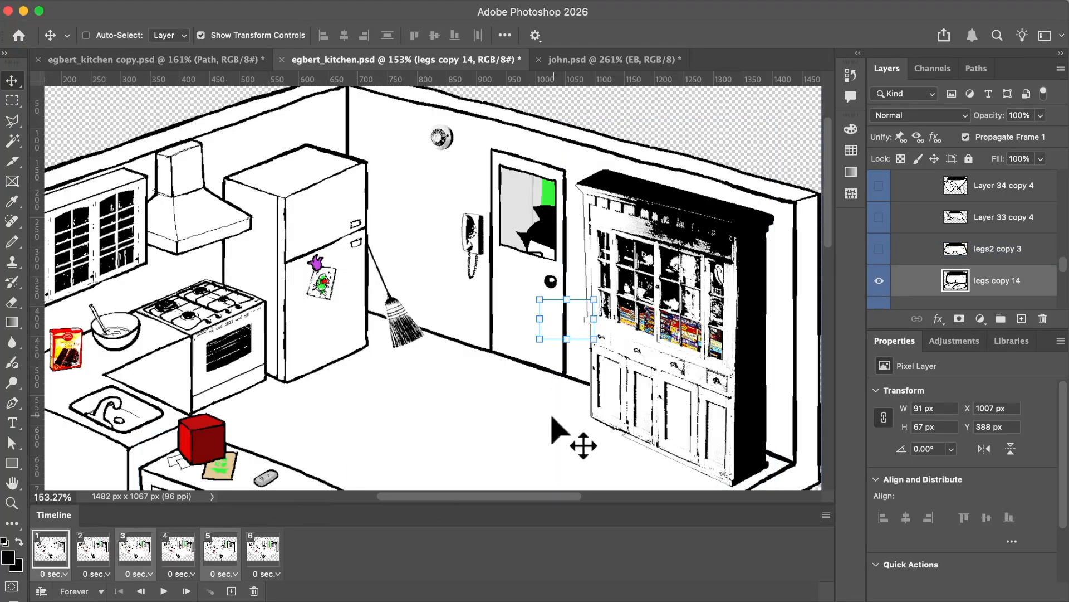
click(94, 548)
click(137, 548)
click(178, 549)
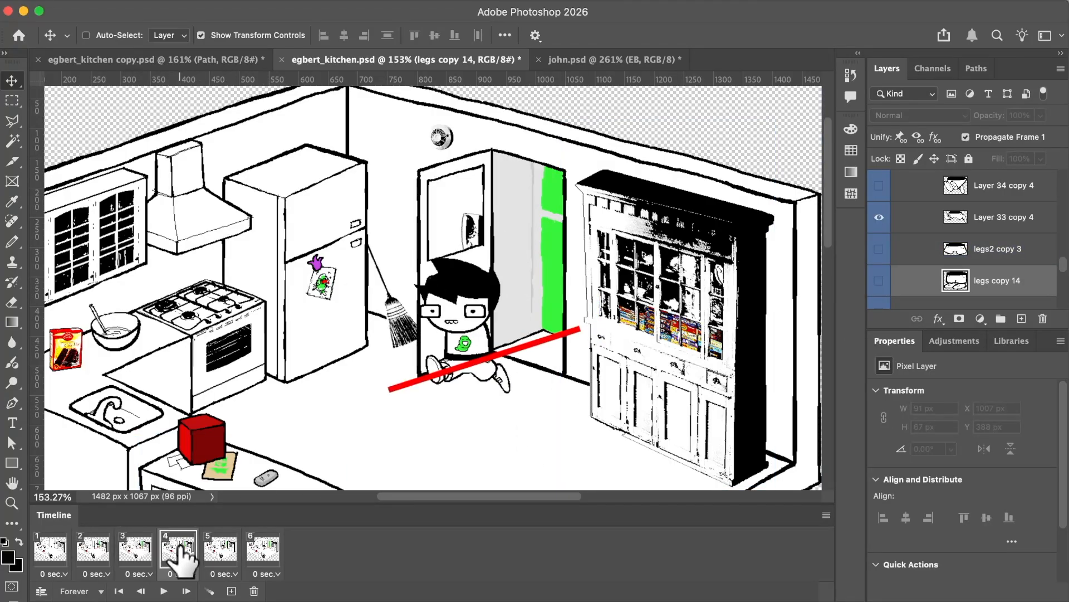
click(94, 551)
click(136, 550)
click(94, 550)
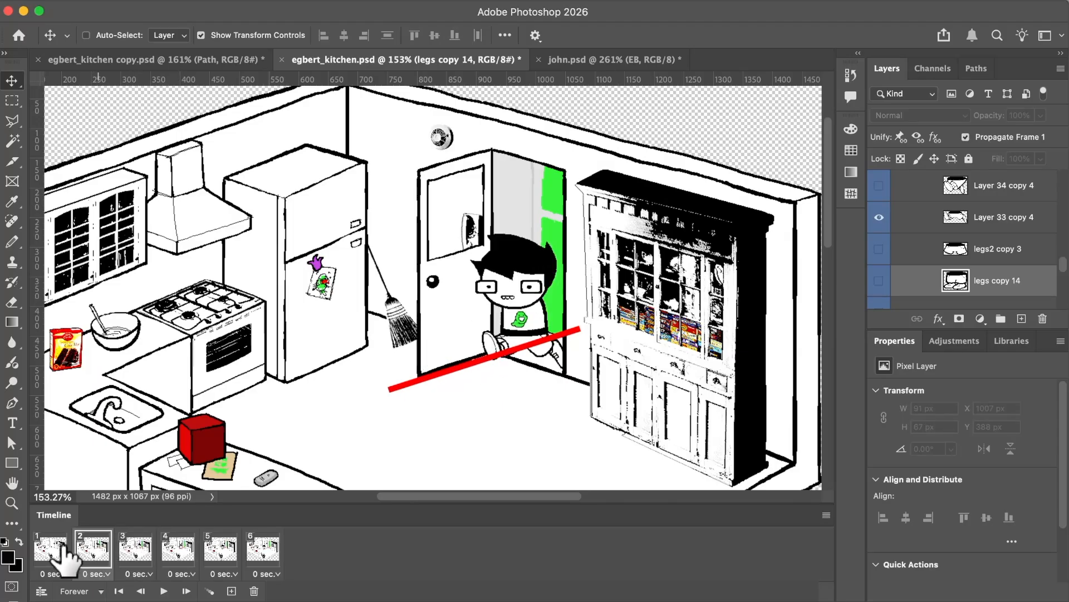
Duplicate frame 1 and hide the EB group in the first frame.
click(53, 552)
click(48, 573)
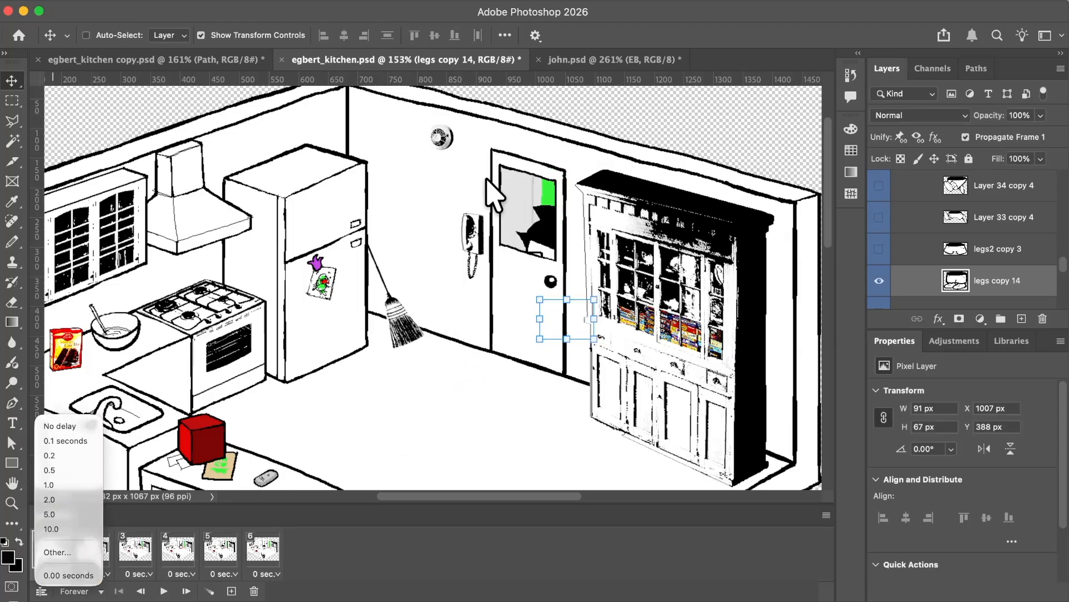
click(631, 12)
click(232, 590)
scroll(980, 292, up, 5)
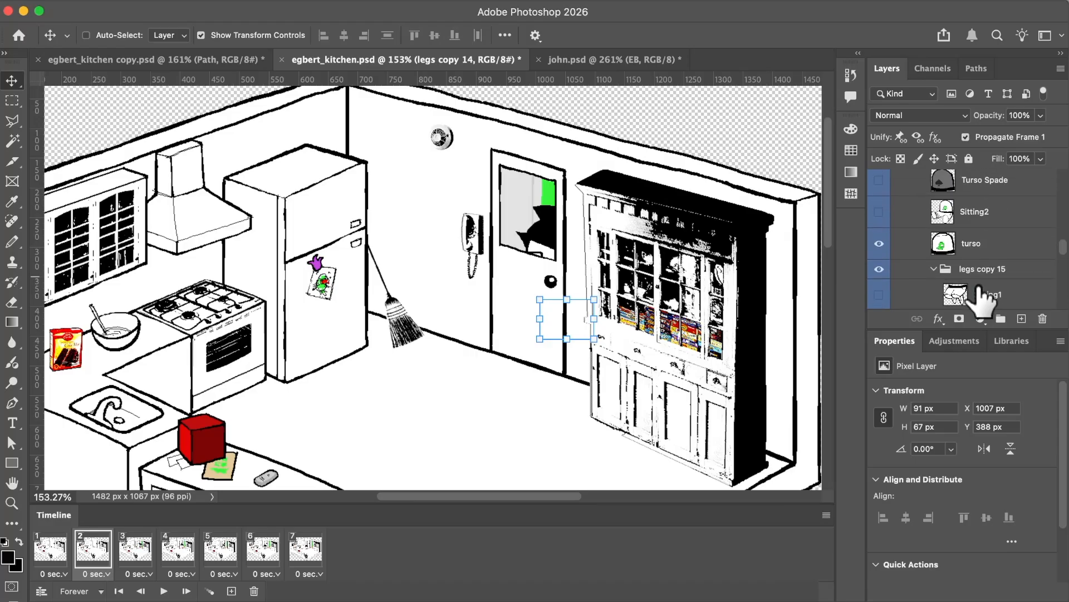
scroll(981, 292, up, 5)
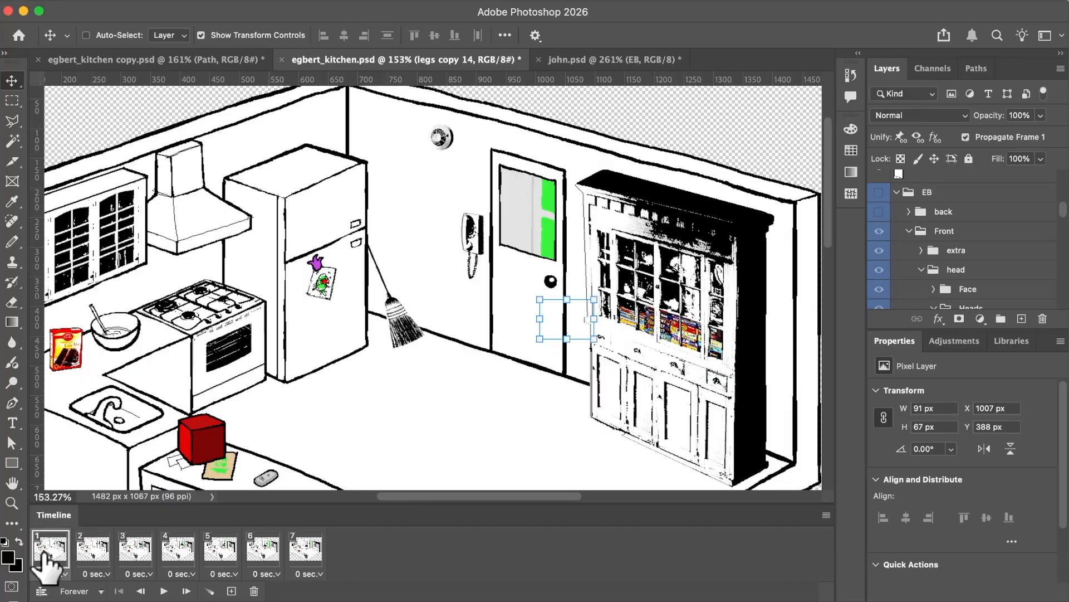
Set the delay of frame 1 to 1 second and of frames 2 to 7 to 0.05 seconds.
click(62, 574)
click(60, 487)
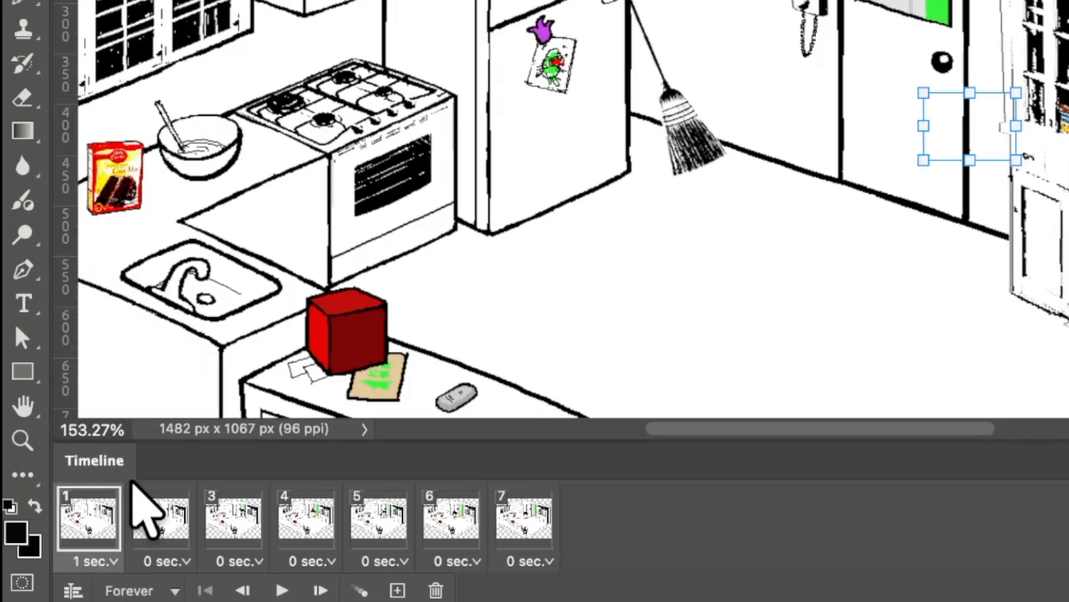
click(83, 548)
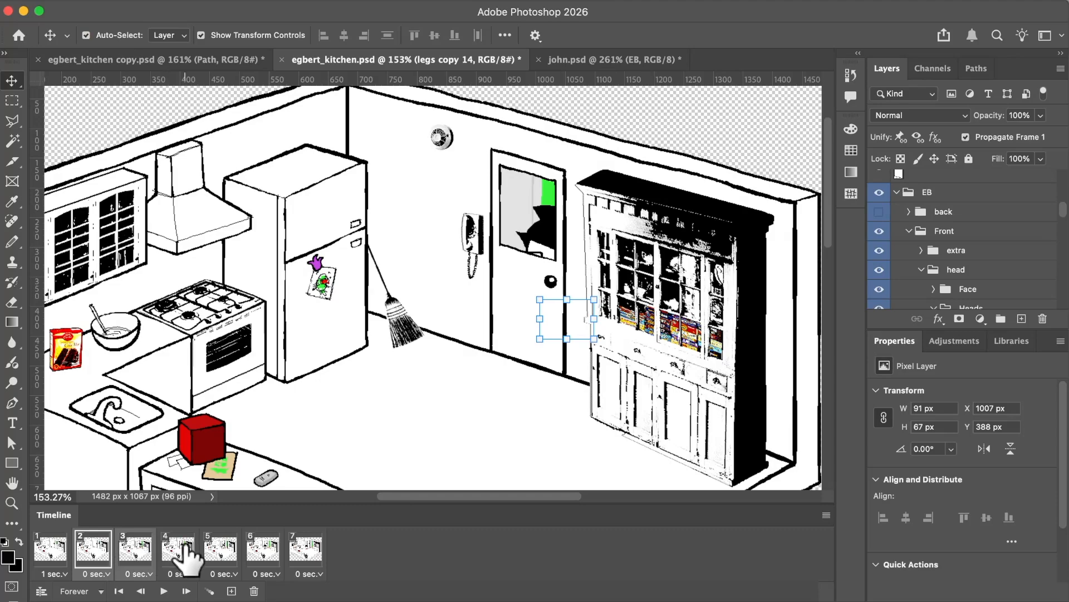
click(307, 573)
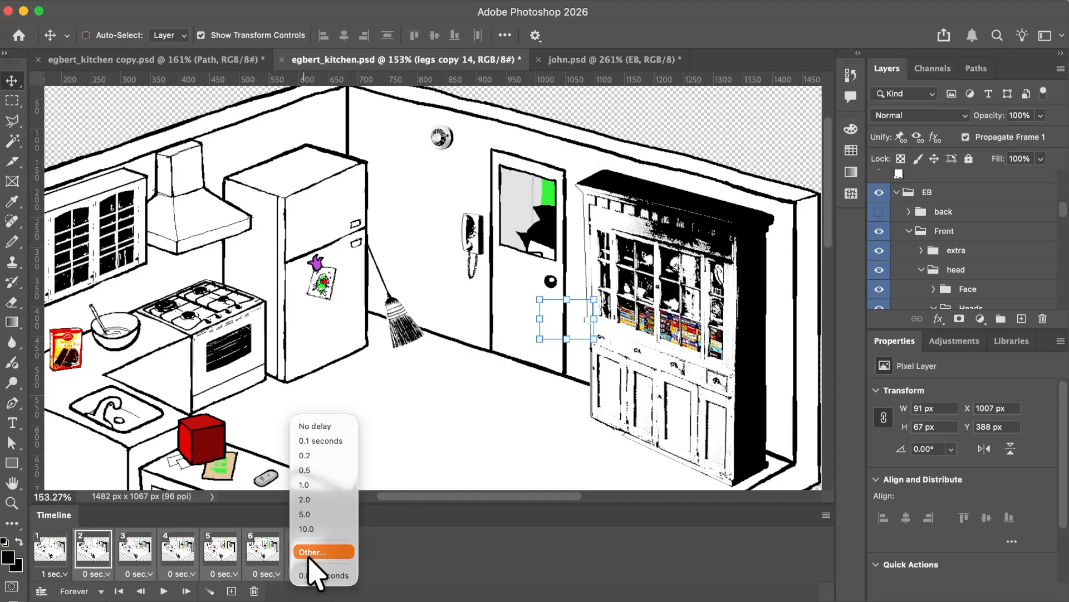
click(323, 551)
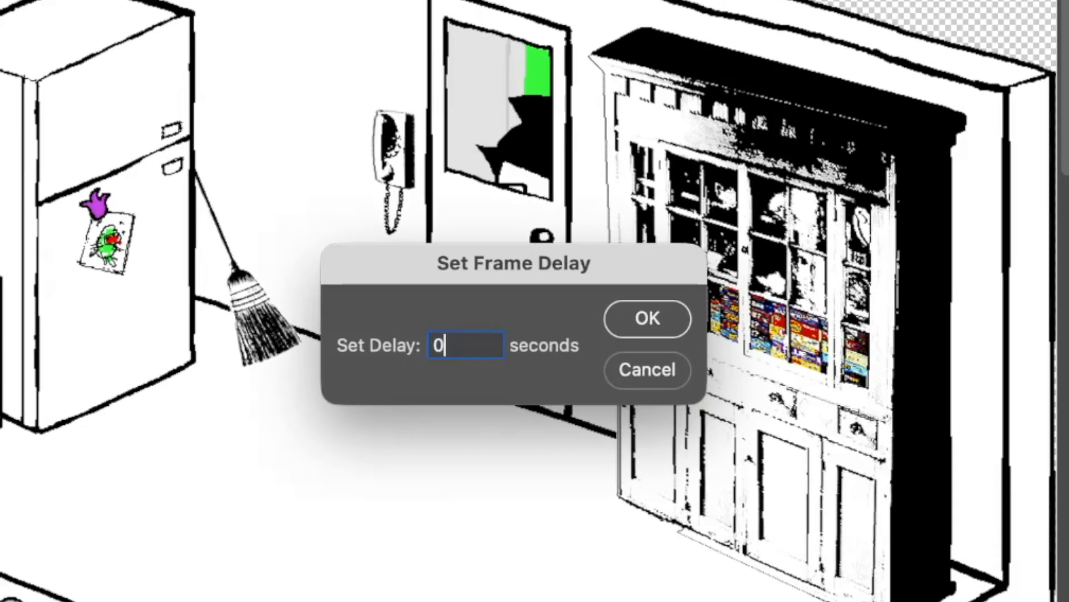
text(0.05)
key(Return)
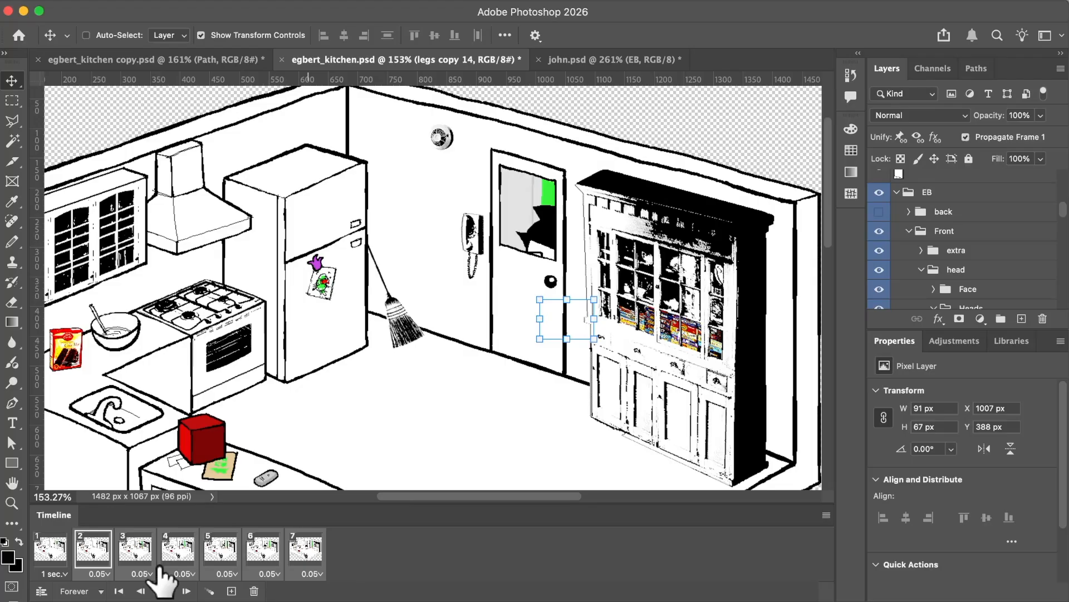
click(161, 566)
Step through frames 1 to 7 to check the door opening and the character's walk.
click(52, 552)
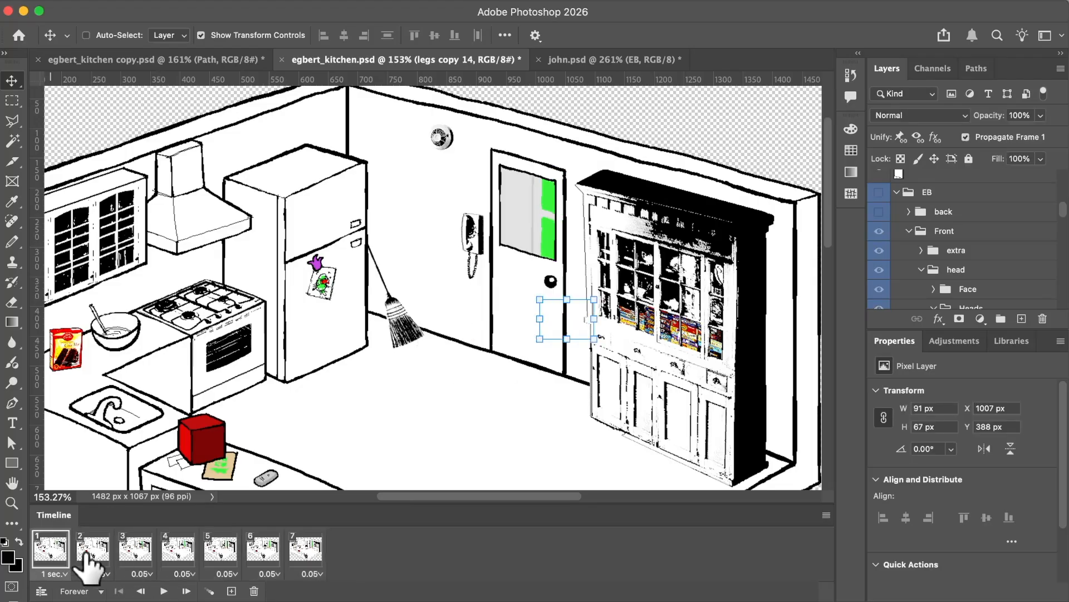
click(86, 552)
click(135, 544)
click(176, 549)
click(221, 548)
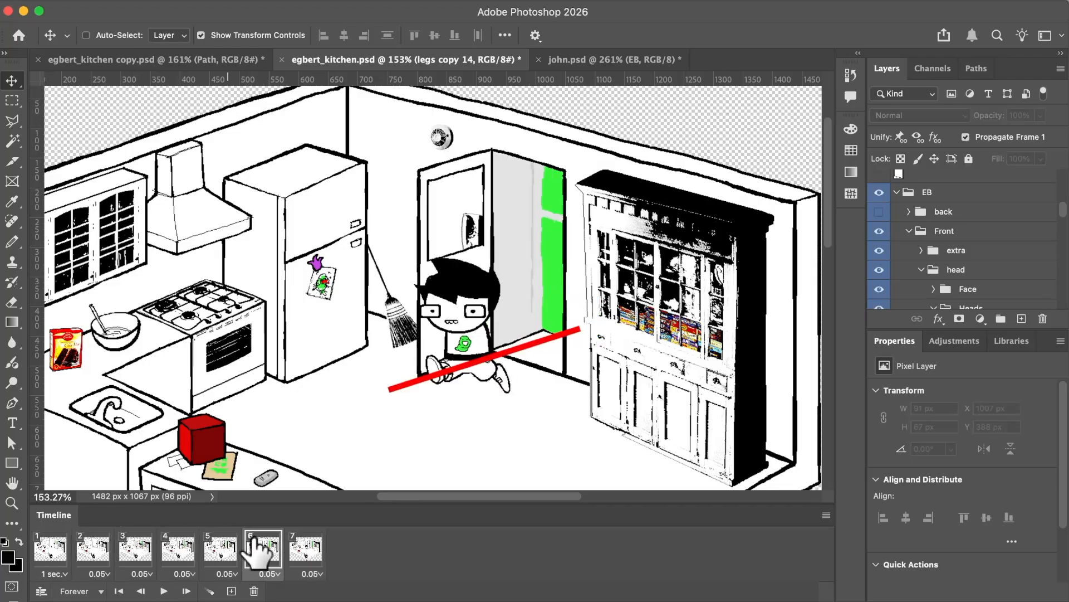
click(262, 548)
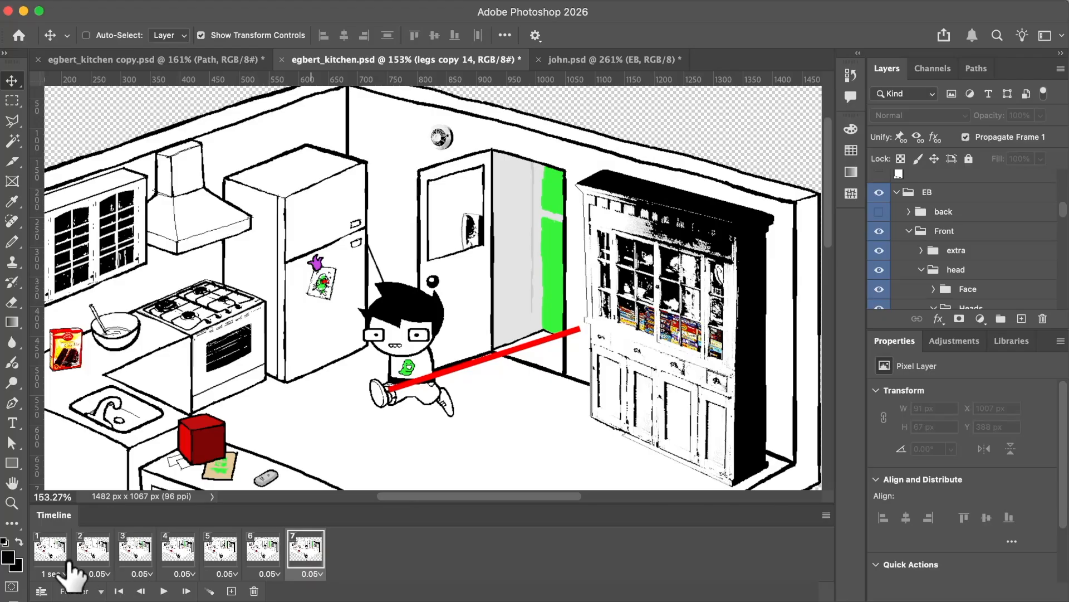
click(51, 552)
click(88, 551)
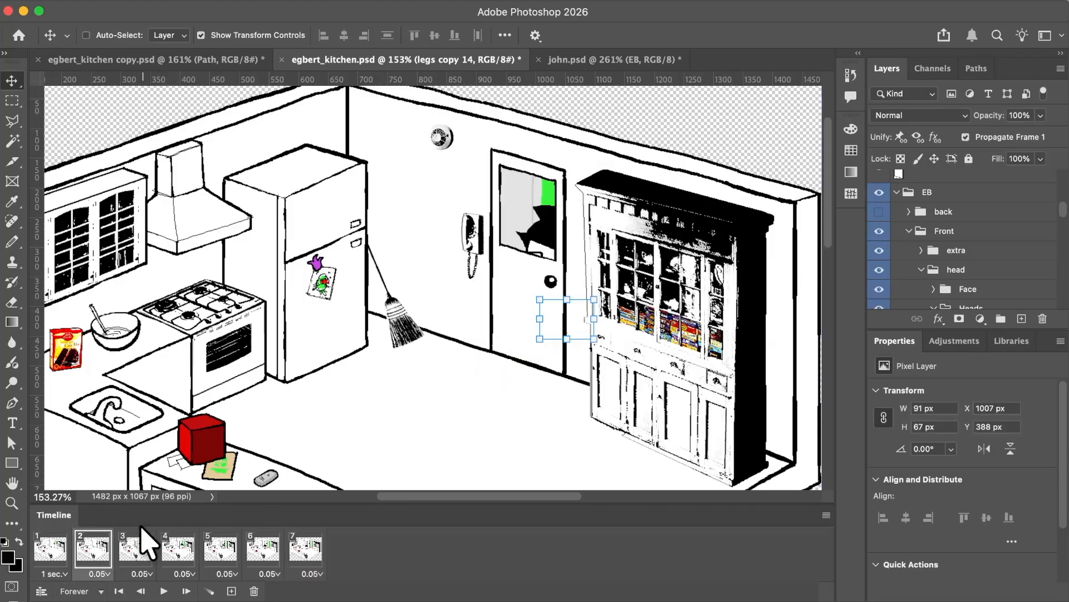
Nudge the Door Back copy layer about 5 px left and 1 px up in frame 3.
click(139, 544)
super+click(442, 314)
scroll(442, 312, up, 3)
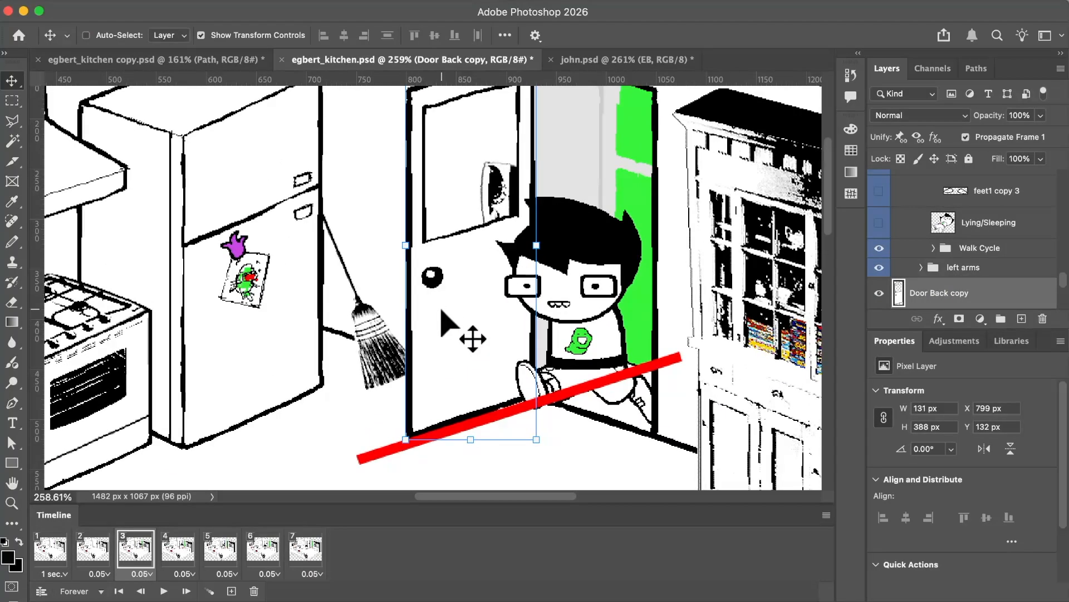
scroll(441, 315, up, 2)
key(Left)
key(Left)
key(Left)
key(Left)
key(Left)
key(Up)
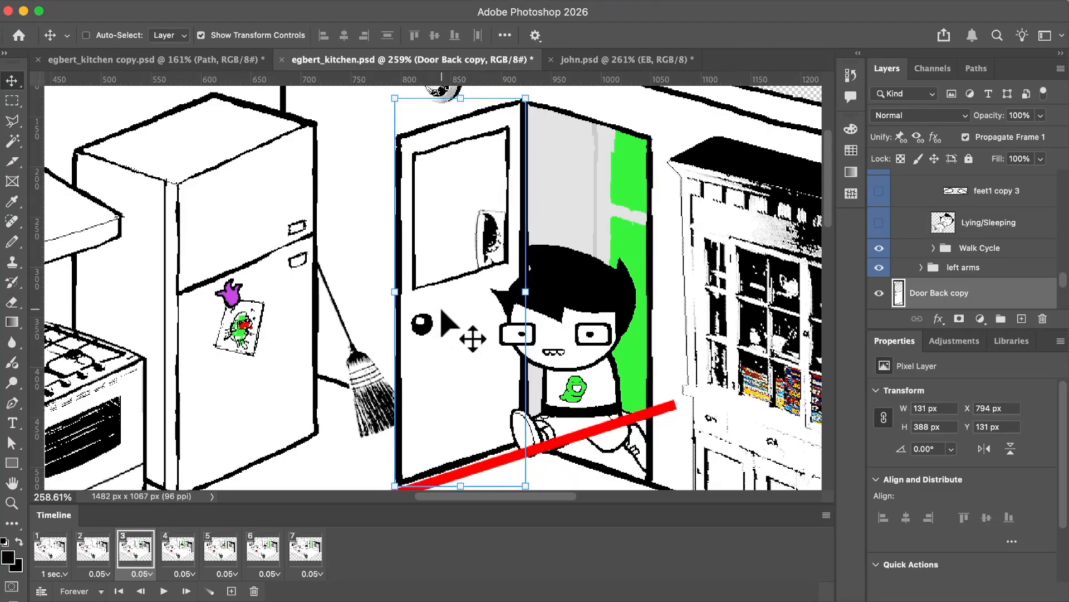
Add frame 8 after frame 7 and replace the Layer 33 copy 4 legs with legs3 copy 3.
click(179, 549)
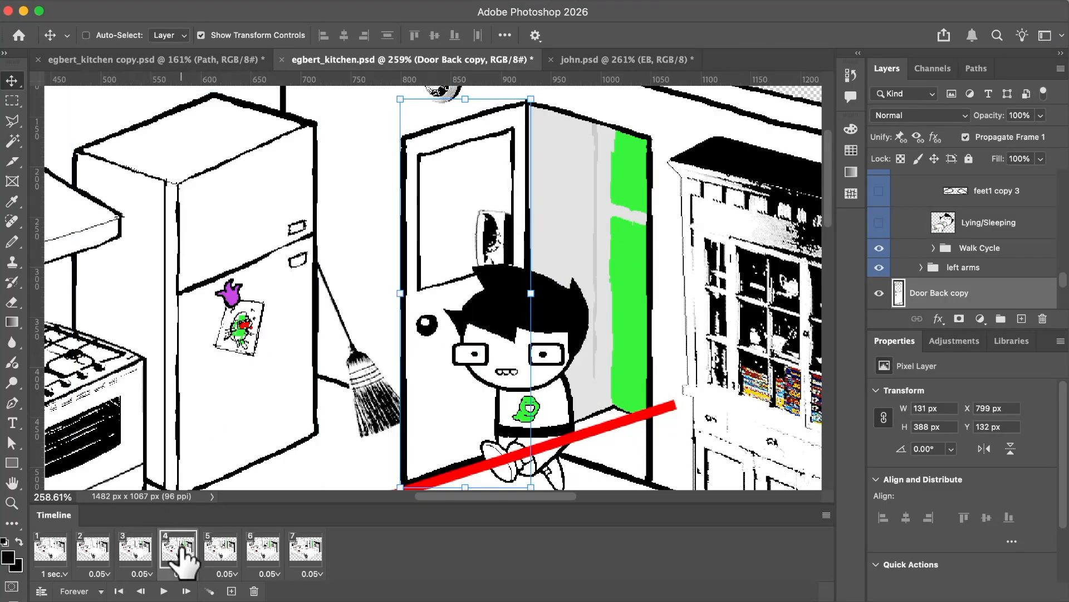
click(218, 549)
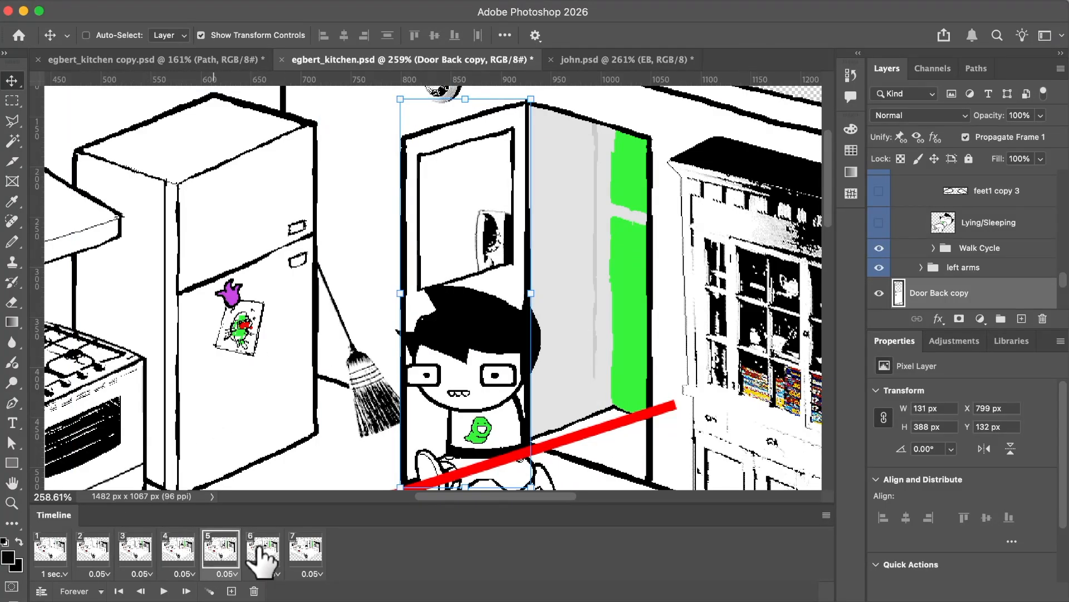
click(262, 549)
click(305, 549)
scroll(422, 375, down, 3)
scroll(451, 401, down, 4)
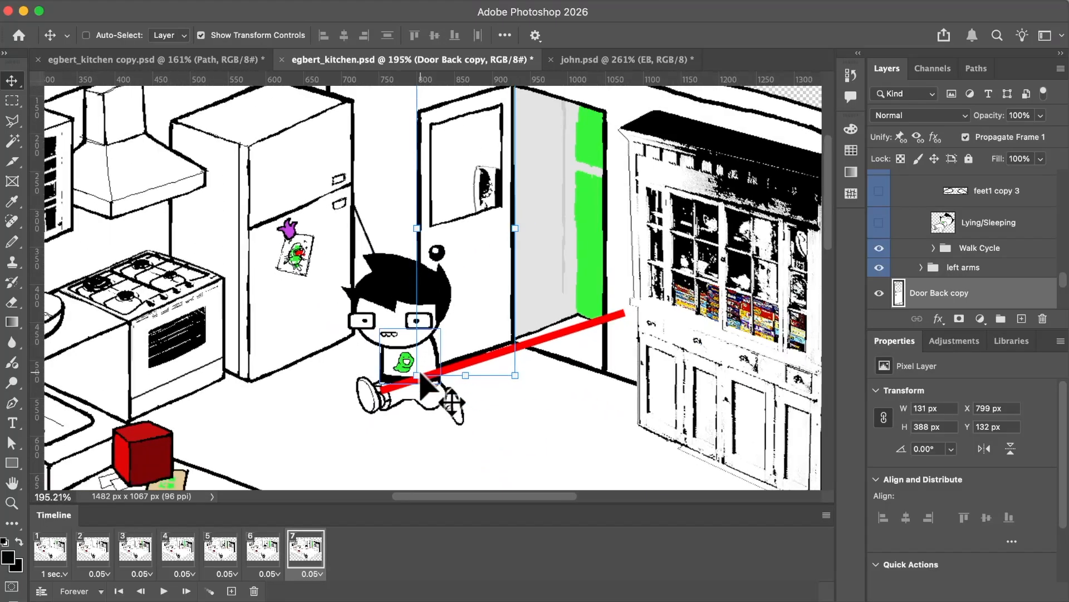
click(231, 590)
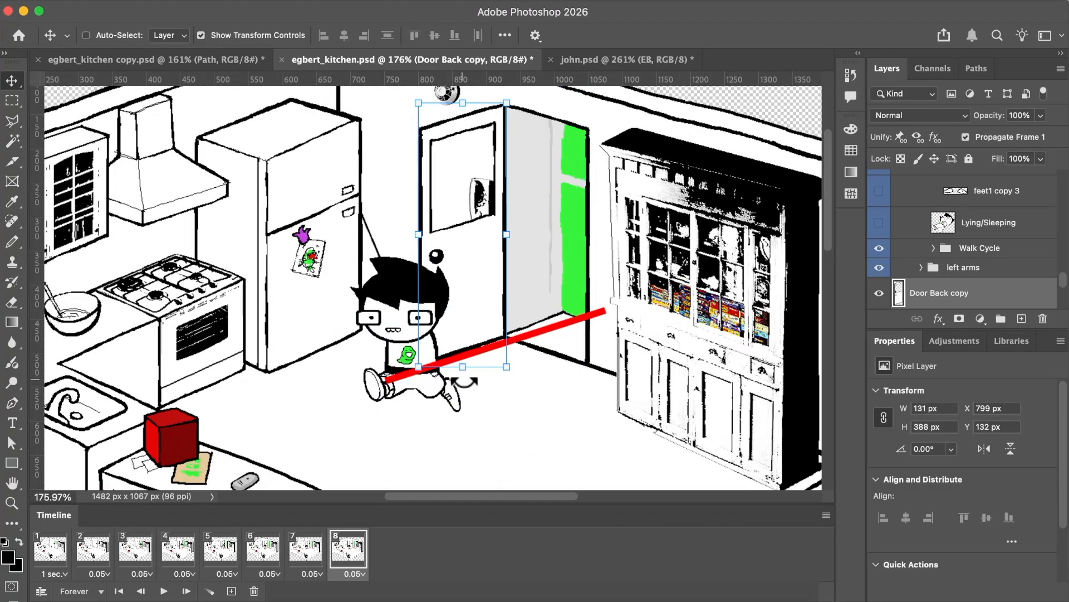
super+click(438, 392)
scroll(986, 226, up, 3)
click(879, 282)
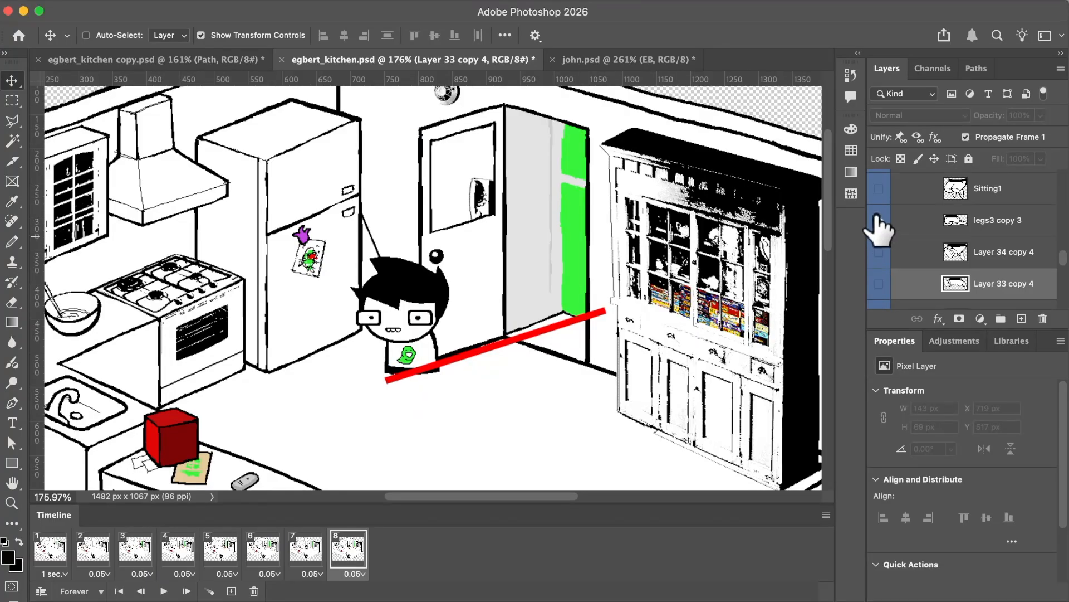
click(879, 218)
scroll(983, 181, up, 3)
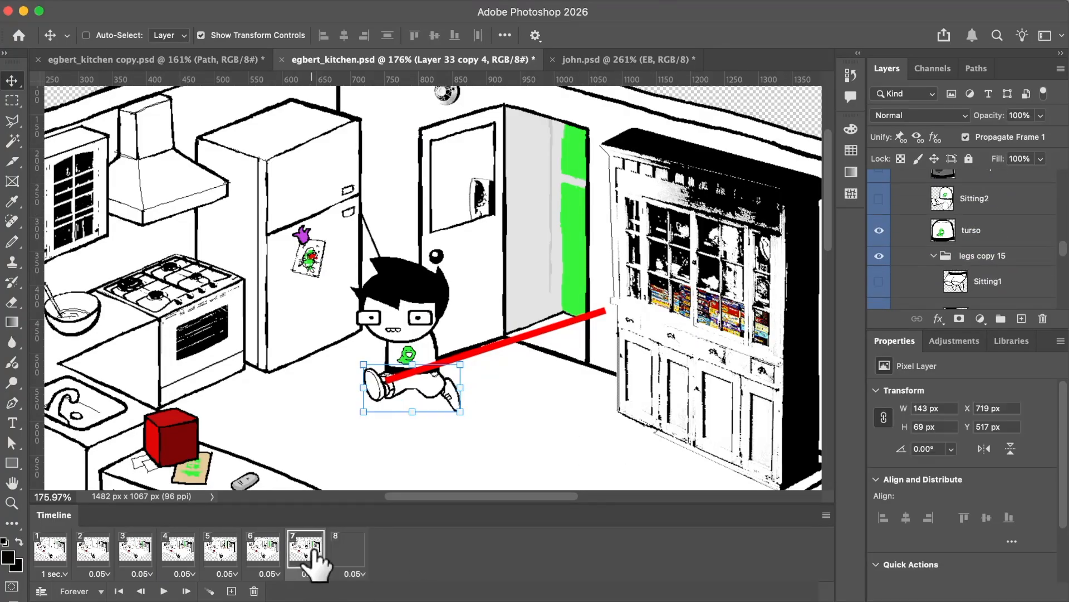
Add frame 9 and nudge the EB group slightly left and down in it.
scroll(991, 253, up, 5)
scroll(975, 234, up, 2)
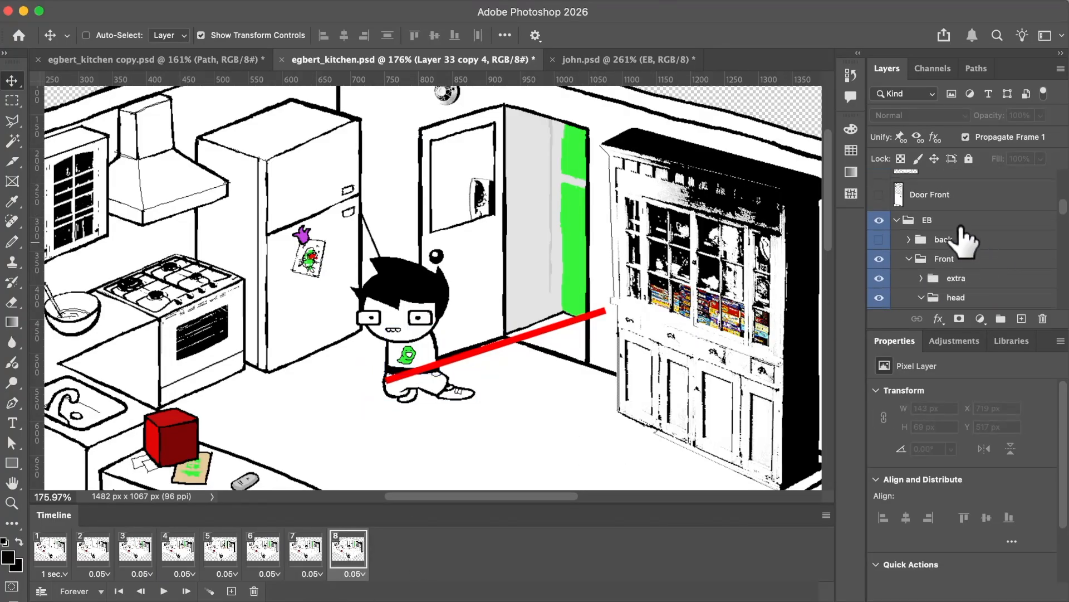
click(961, 223)
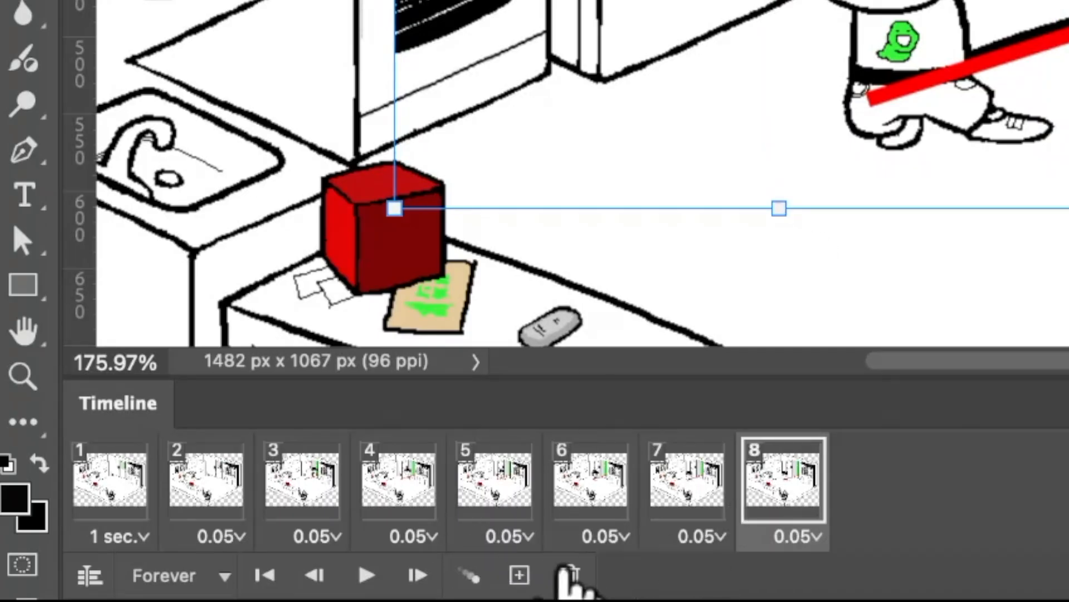
click(518, 575)
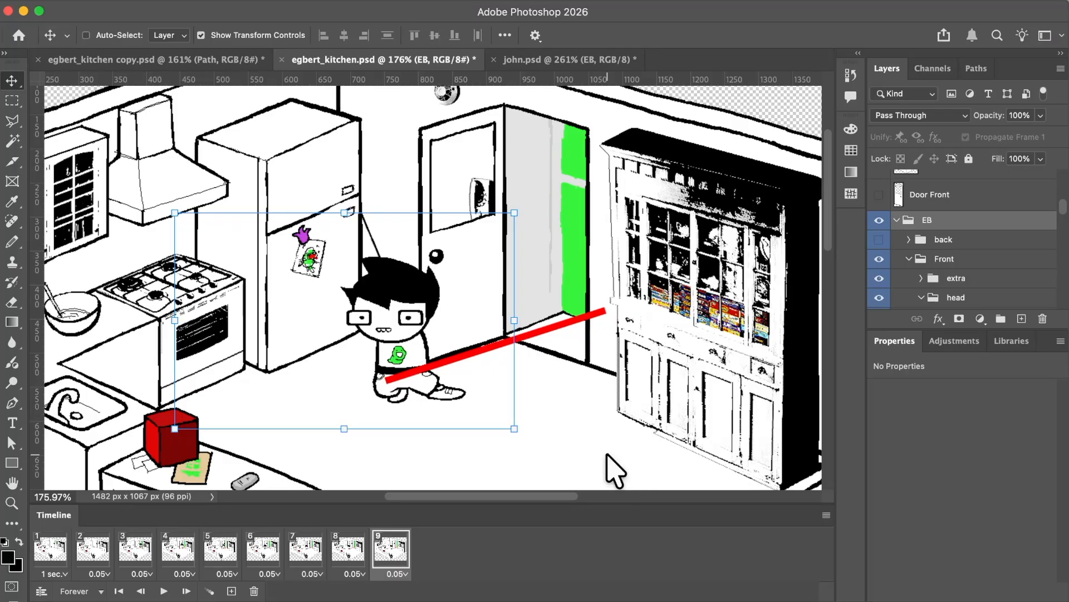
key(Left)
key(Down)
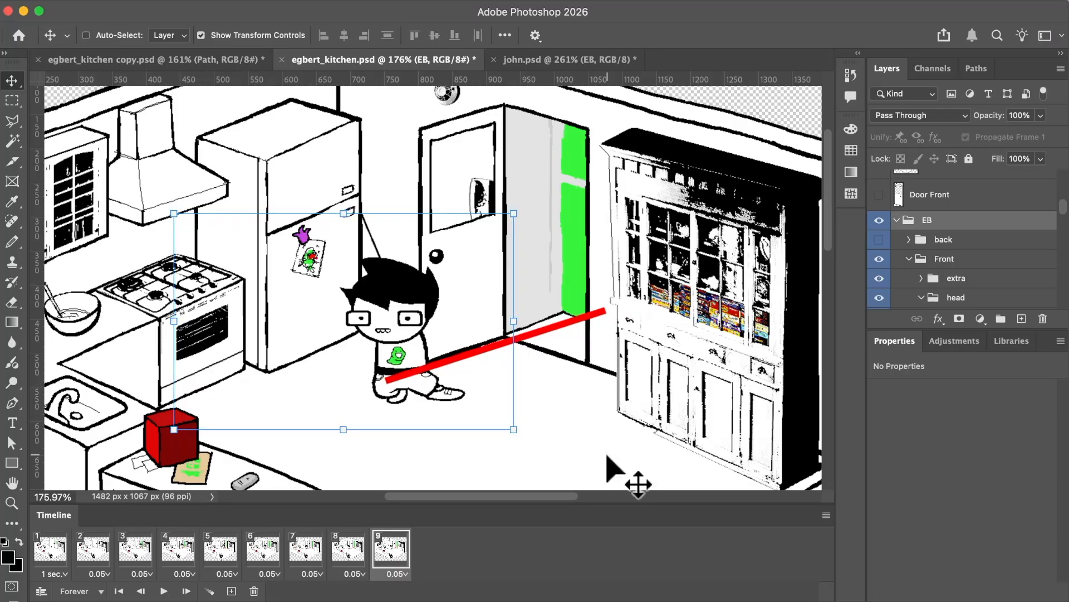
Compare frames 7 to 9, and nudge the EB group further left and slightly down with frames 8 and 9 selected.
click(345, 545)
click(295, 549)
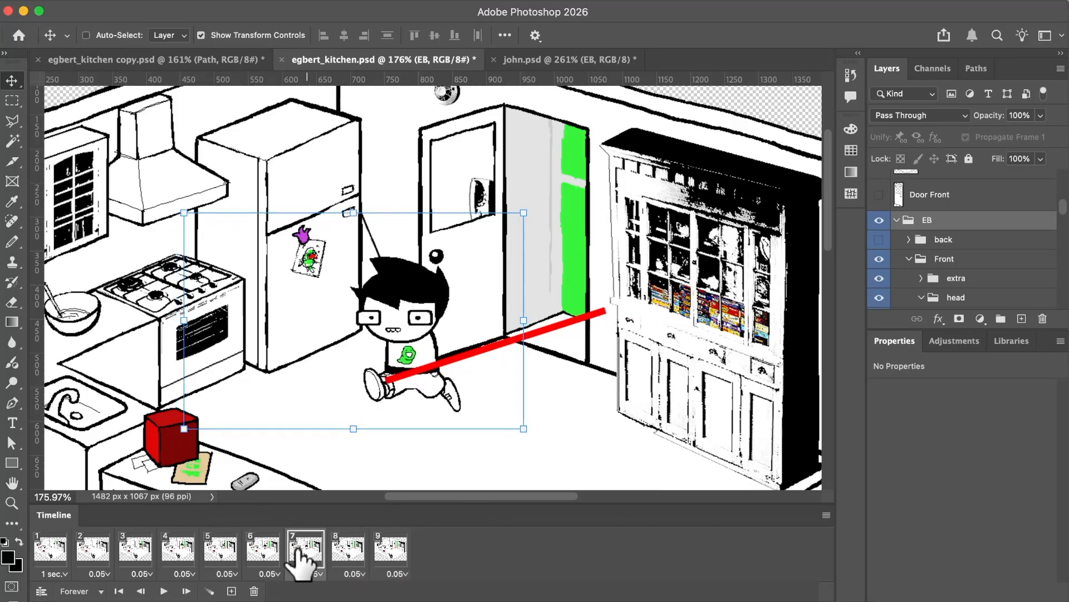
click(350, 547)
click(396, 550)
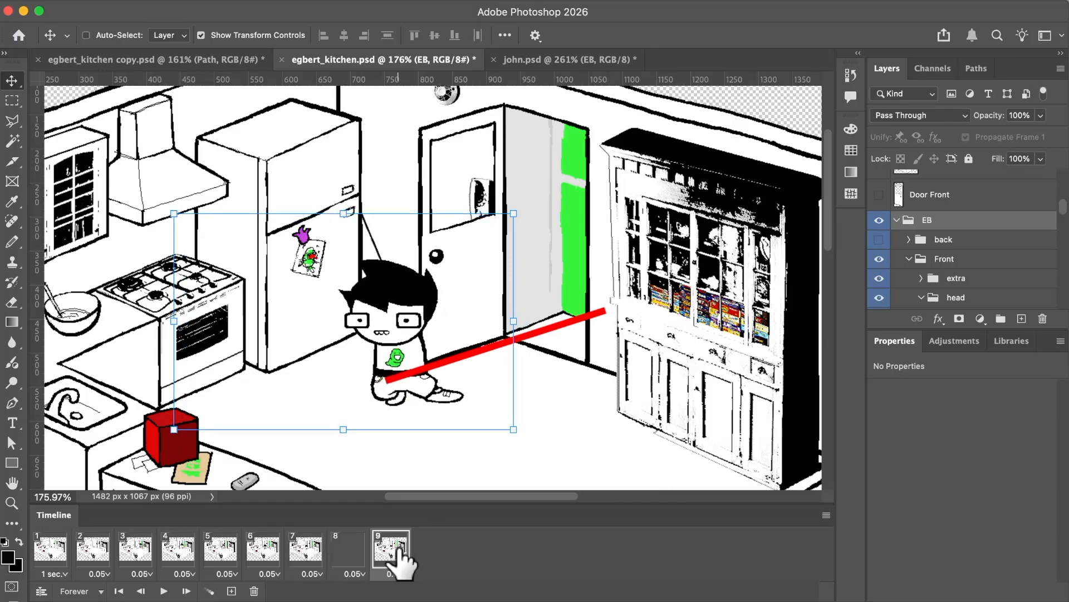
click(351, 551)
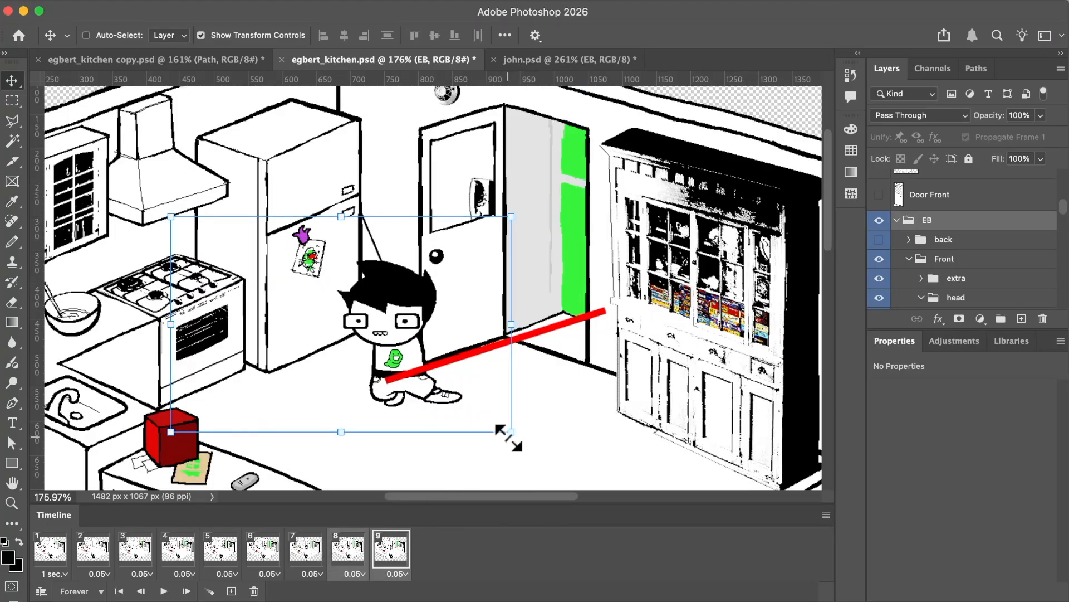
key(Down)
key(Down)
key(Left)
key(Left)
key(Left)
key(Left)
key(Left)
key(Left)
key(Left)
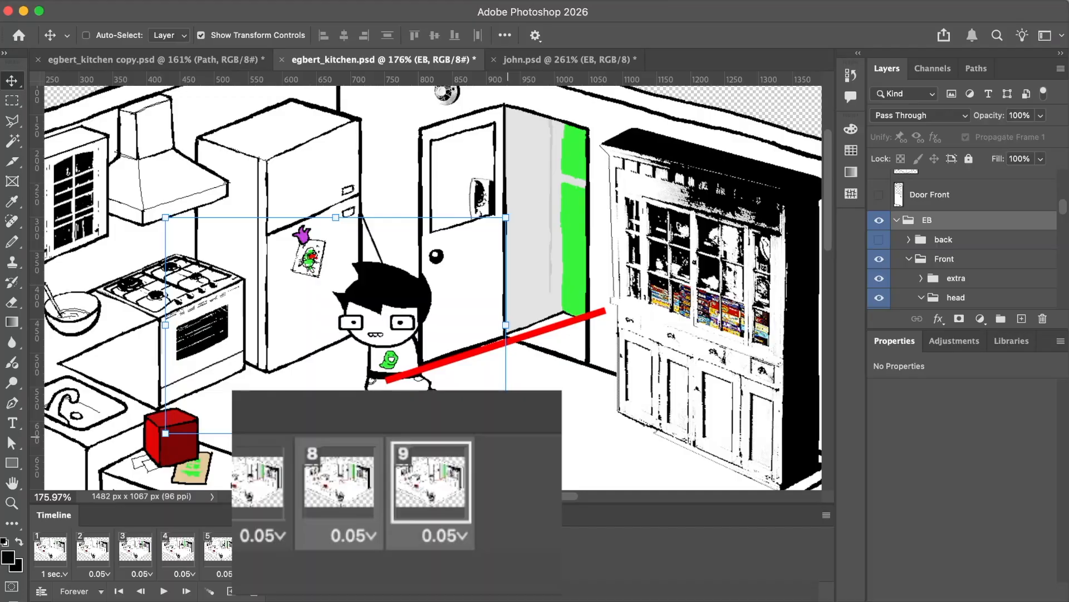
key(Left)
key(Down)
key(Left)
key(Left)
key(Left)
Add frame 10 with the door closed by showing Door Back and hiding Door Back copy.
click(306, 551)
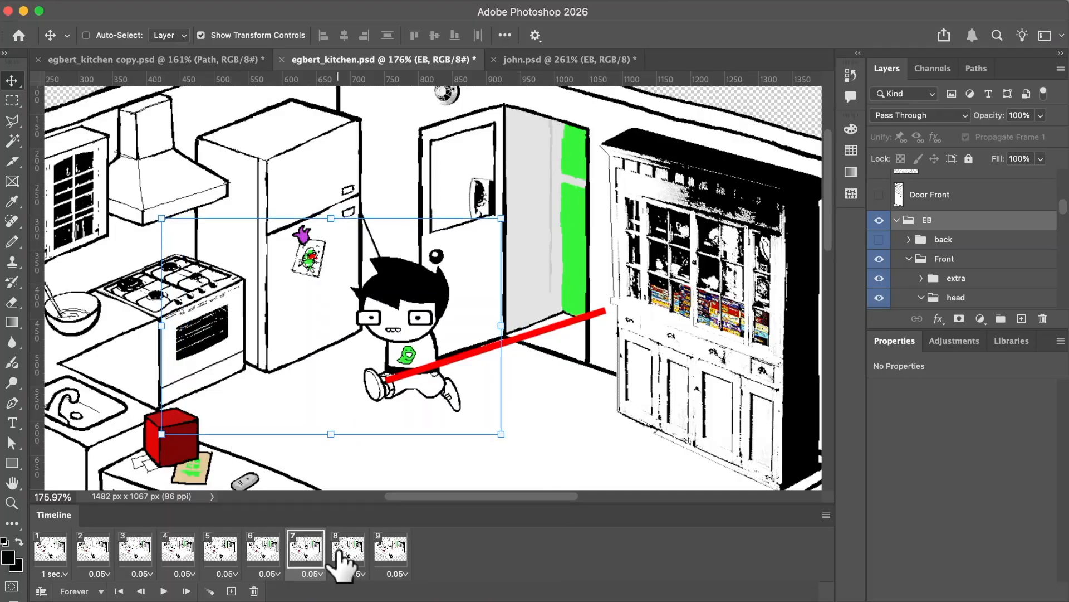
click(345, 551)
click(383, 553)
click(348, 551)
click(307, 552)
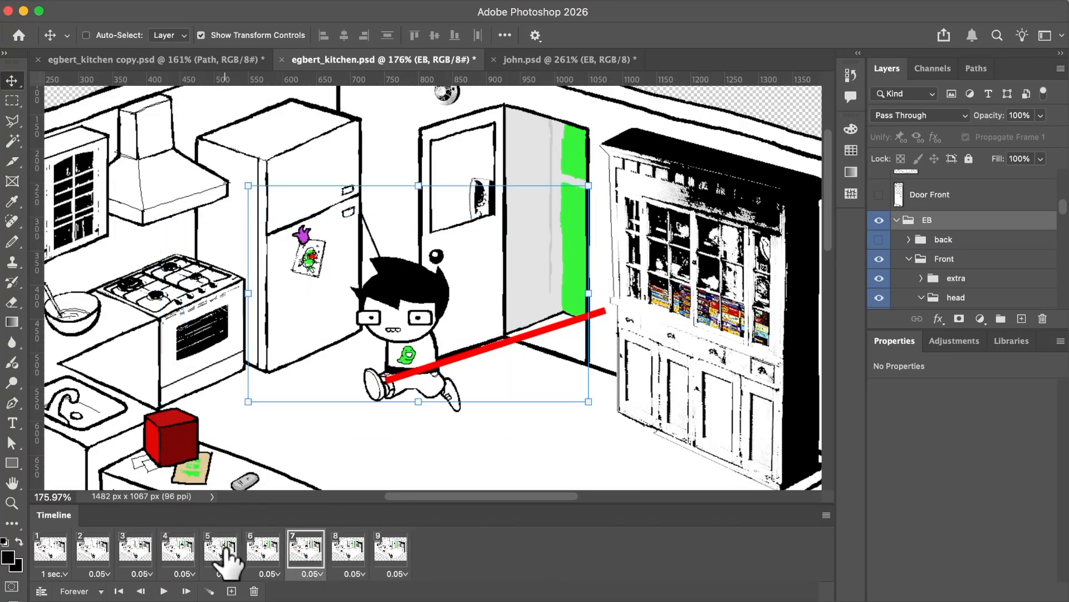
click(262, 551)
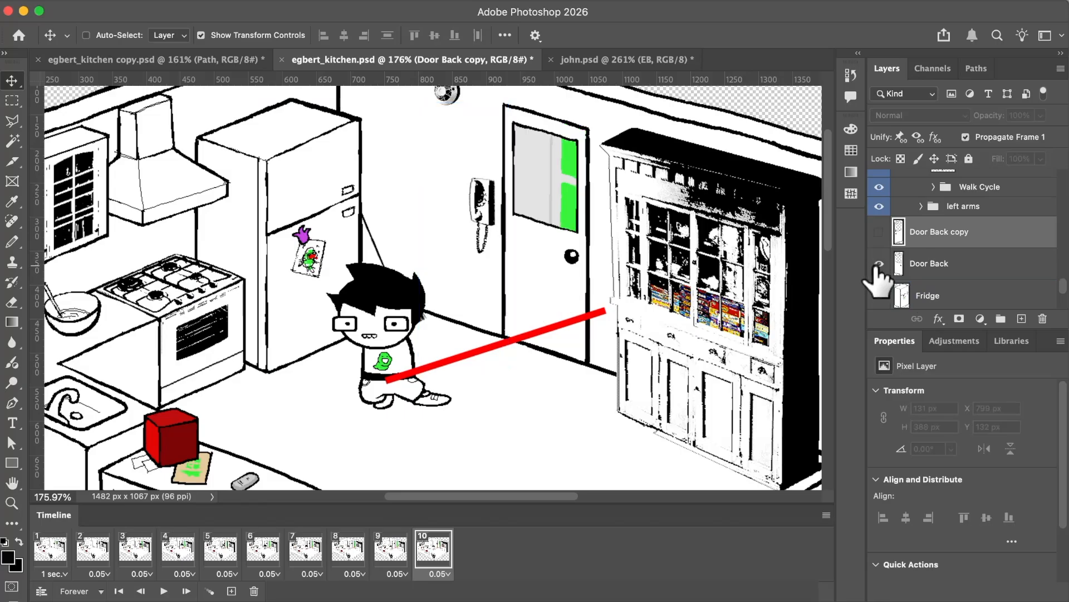
click(917, 266)
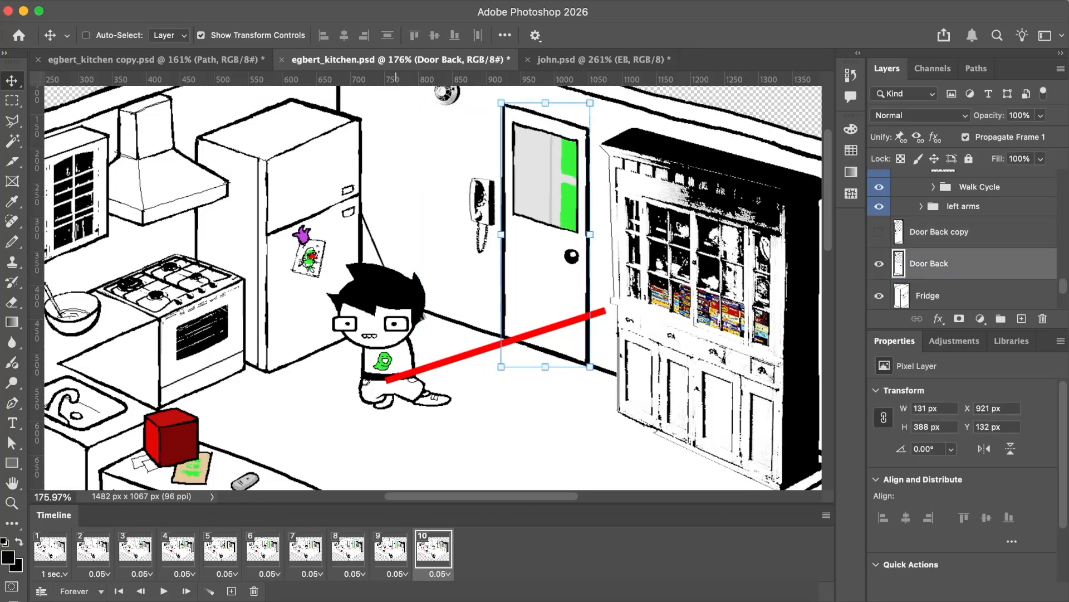
Step through frames 7 to 10 to check the character's stop and the door closing.
click(390, 550)
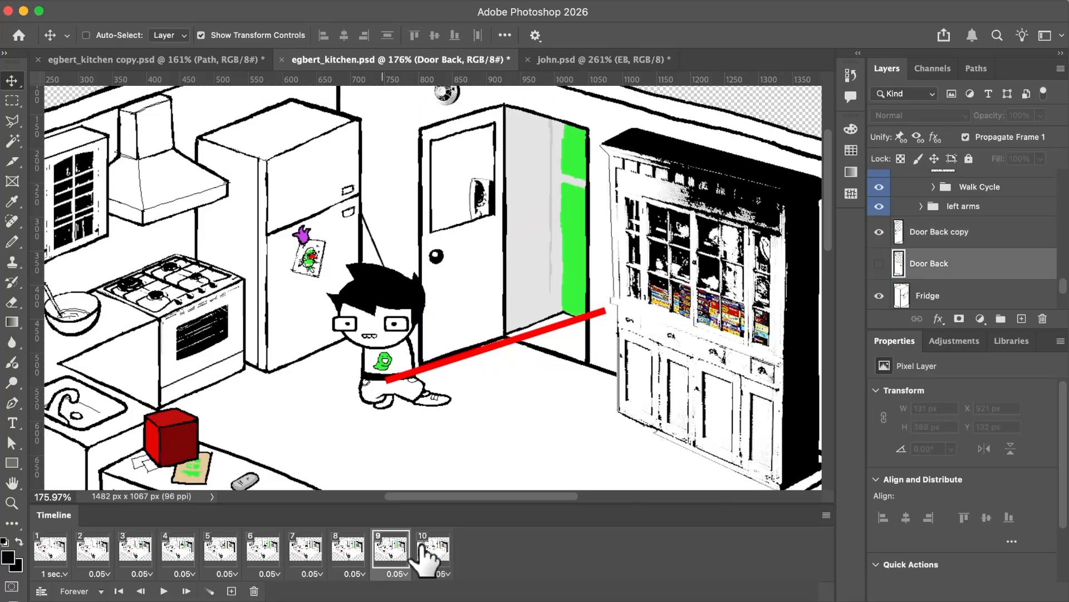
click(315, 552)
click(351, 551)
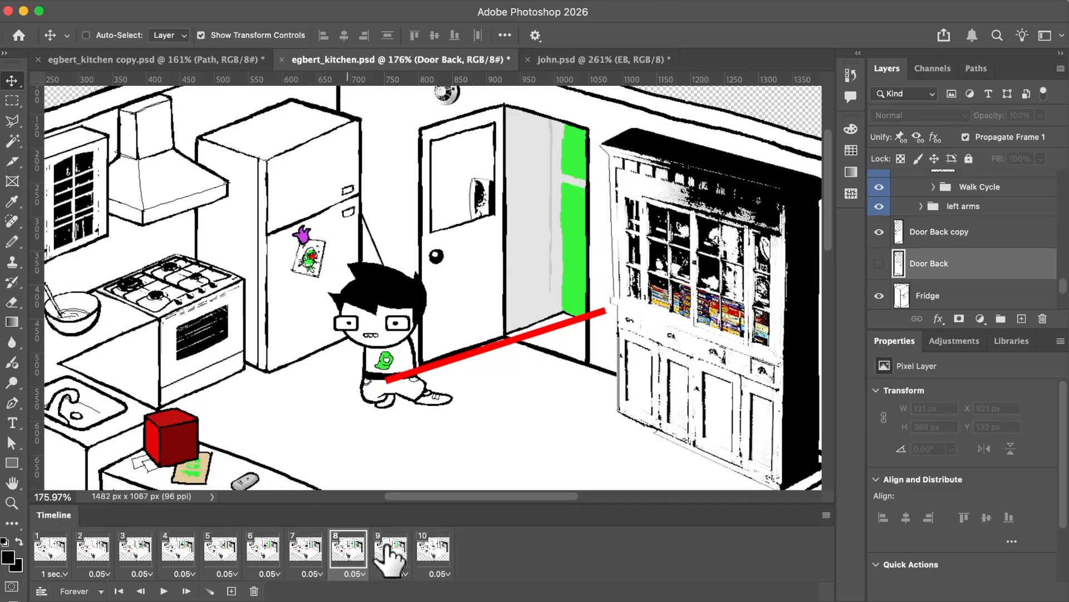
click(393, 551)
click(426, 551)
click(390, 555)
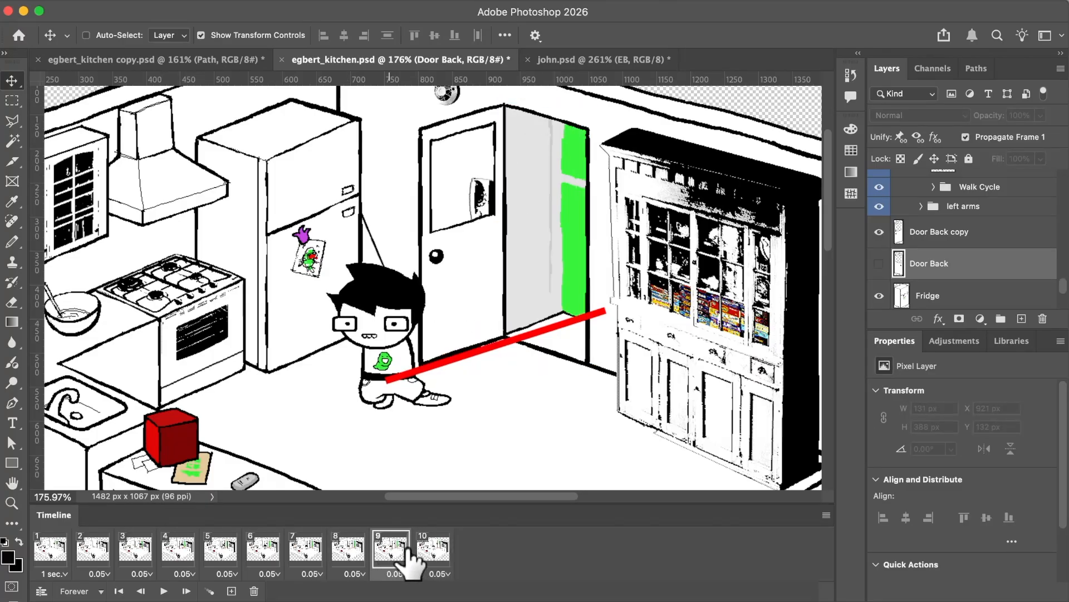
In frame 10, replace EB's walking legs with the front-facing standing legs.
click(418, 557)
scroll(974, 205, up, 10)
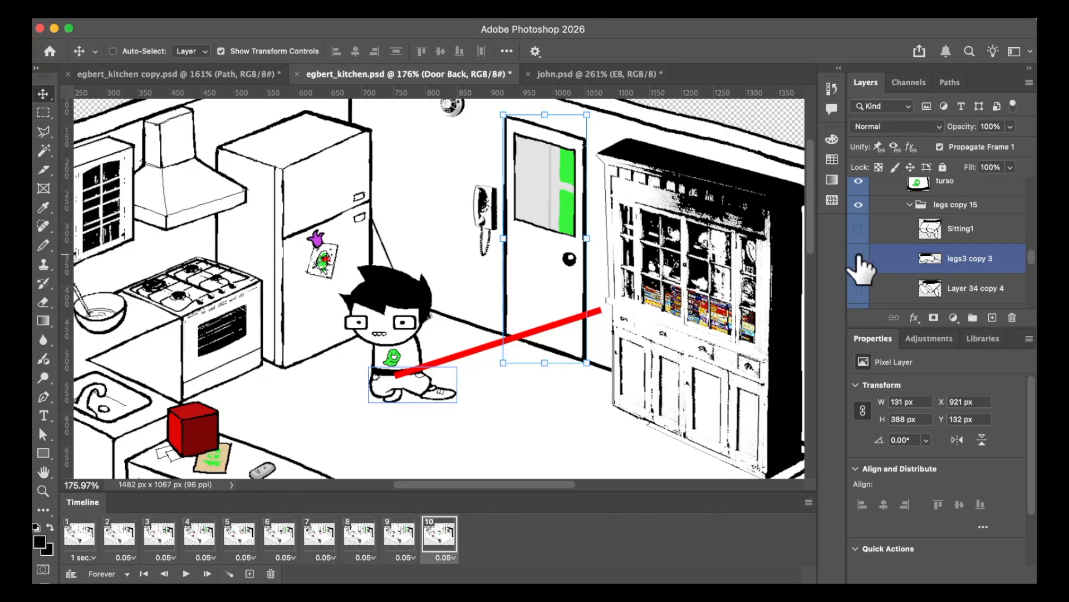
click(858, 259)
scroll(858, 259, down, 3)
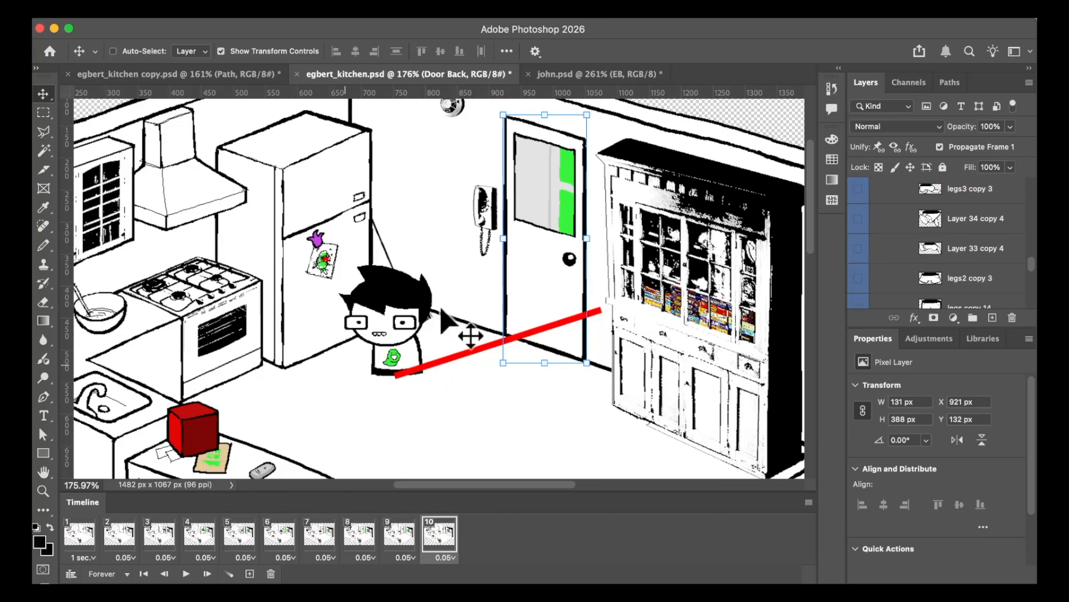
click(858, 259)
scroll(858, 260, down, 1)
click(858, 282)
scroll(859, 282, up, 4)
scroll(862, 284, up, 5)
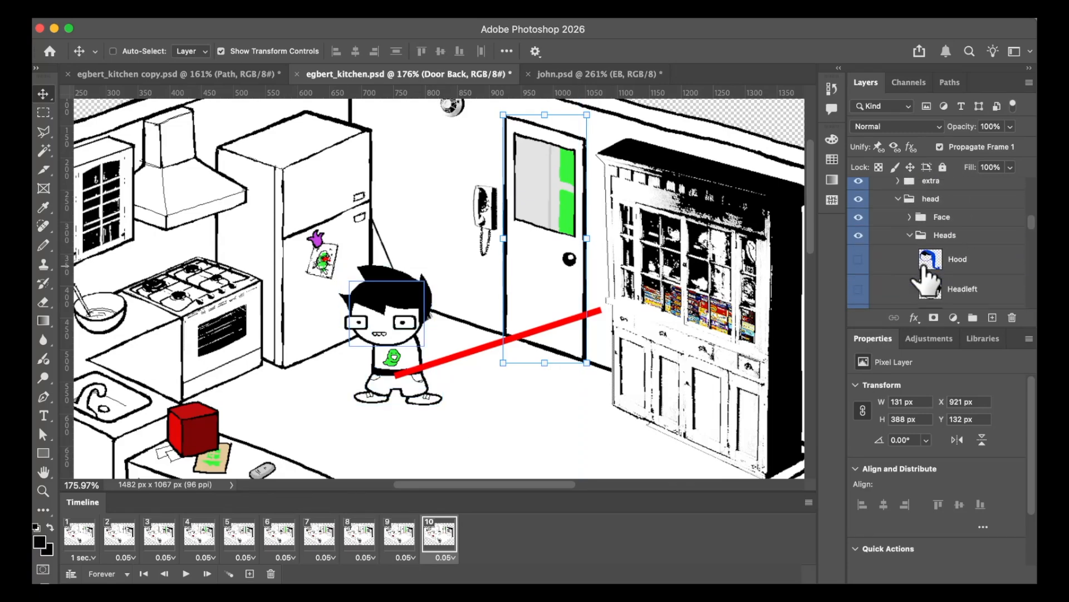
Move the EB group in frame 10 in front of the closed door, and compare its position with frame 9.
click(914, 212)
drag(387, 328, 520, 285)
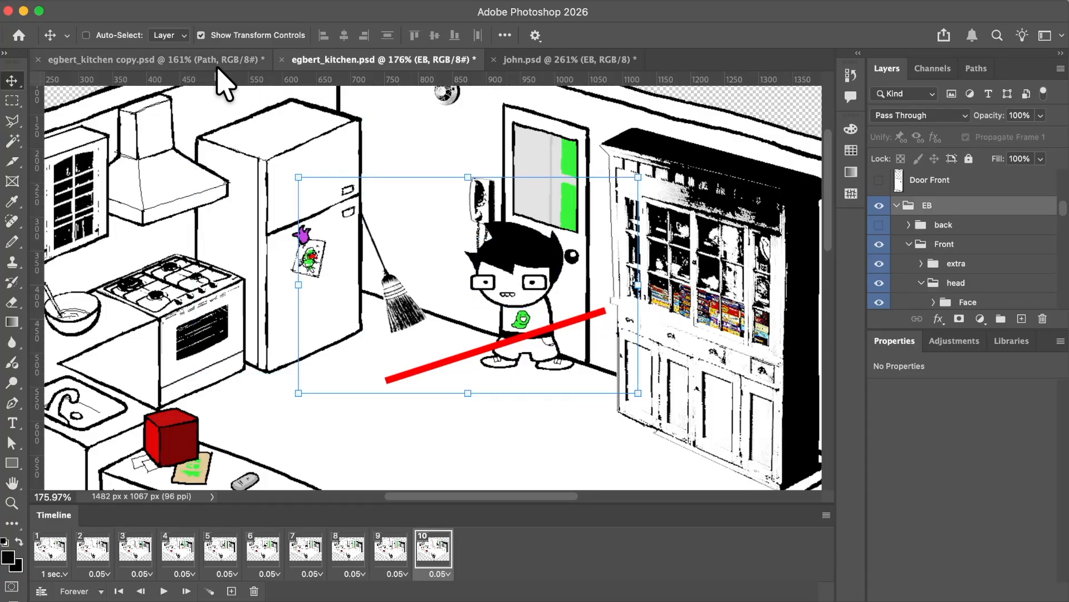
click(390, 549)
click(434, 549)
click(390, 550)
click(434, 548)
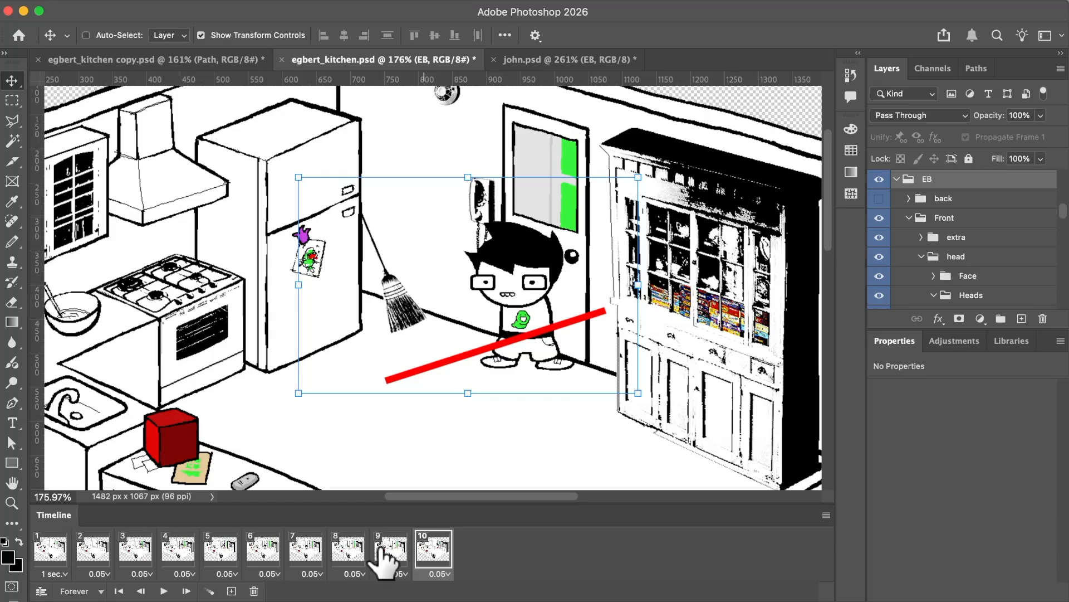
Try to tween between frames 9 and 10 across all layers.
click(210, 590)
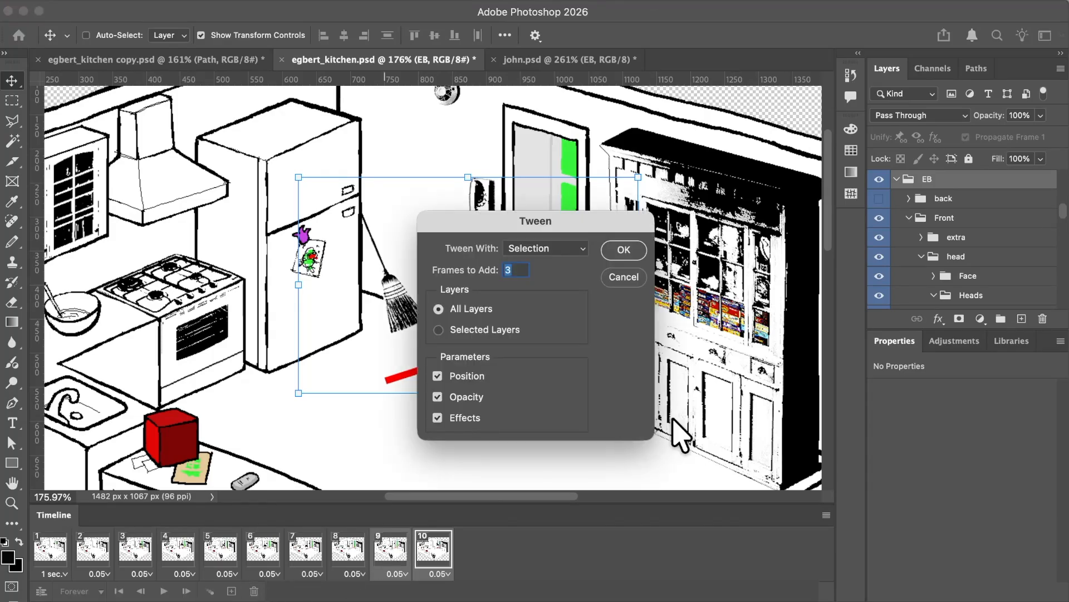
key(Return)
click(363, 549)
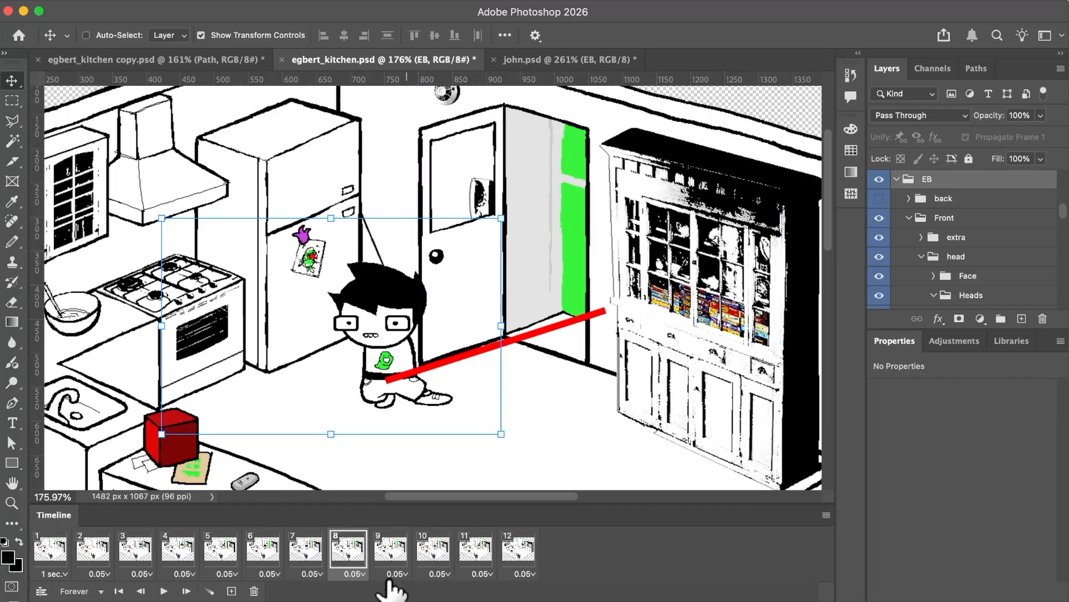
Tween frames 9 and 10 with 2 added frames, using all layers with position, opacity and effects.
click(390, 548)
click(435, 551)
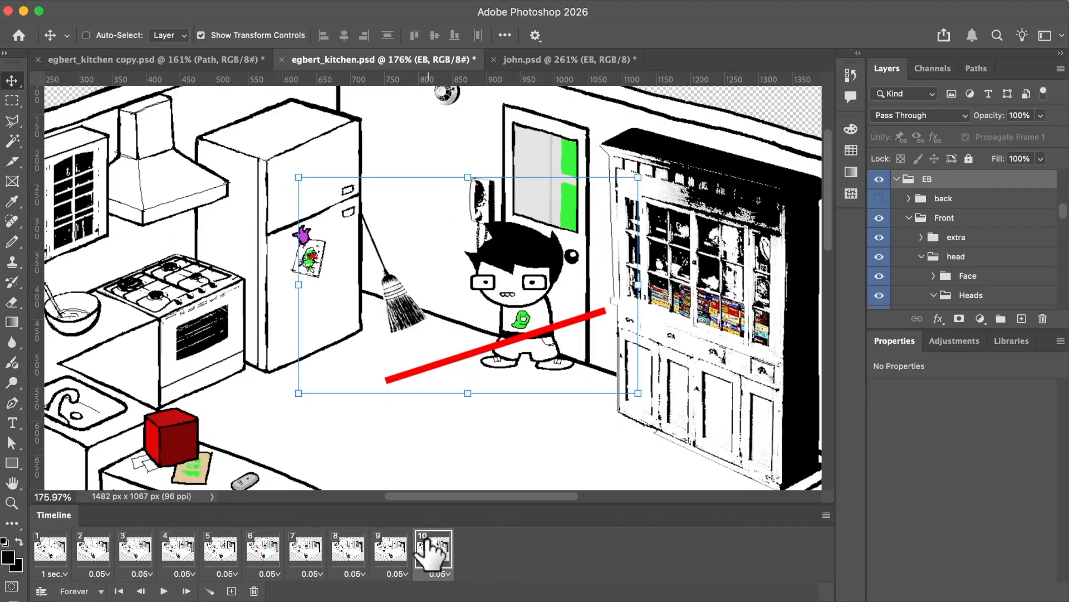
click(210, 591)
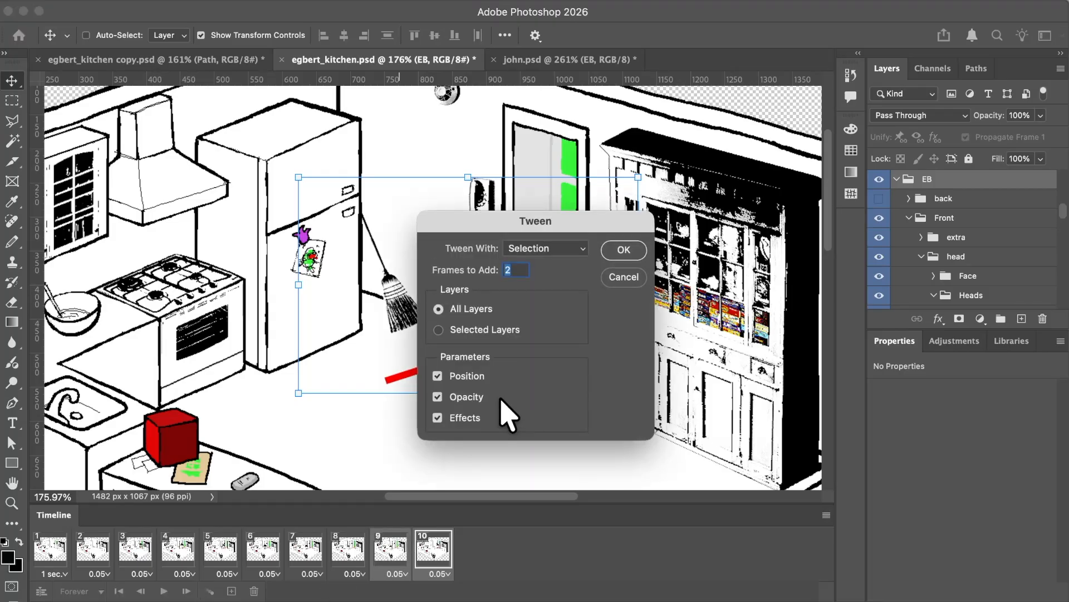
click(622, 247)
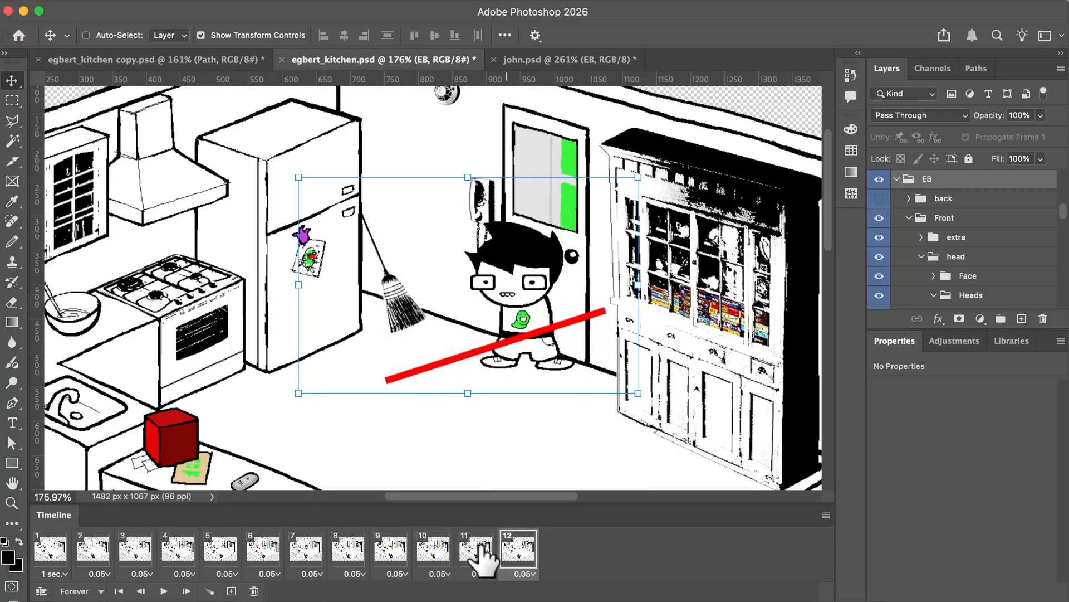
Step through frames 9 to 12 to examine EB's tweened movement toward the door.
click(477, 549)
click(425, 549)
click(390, 548)
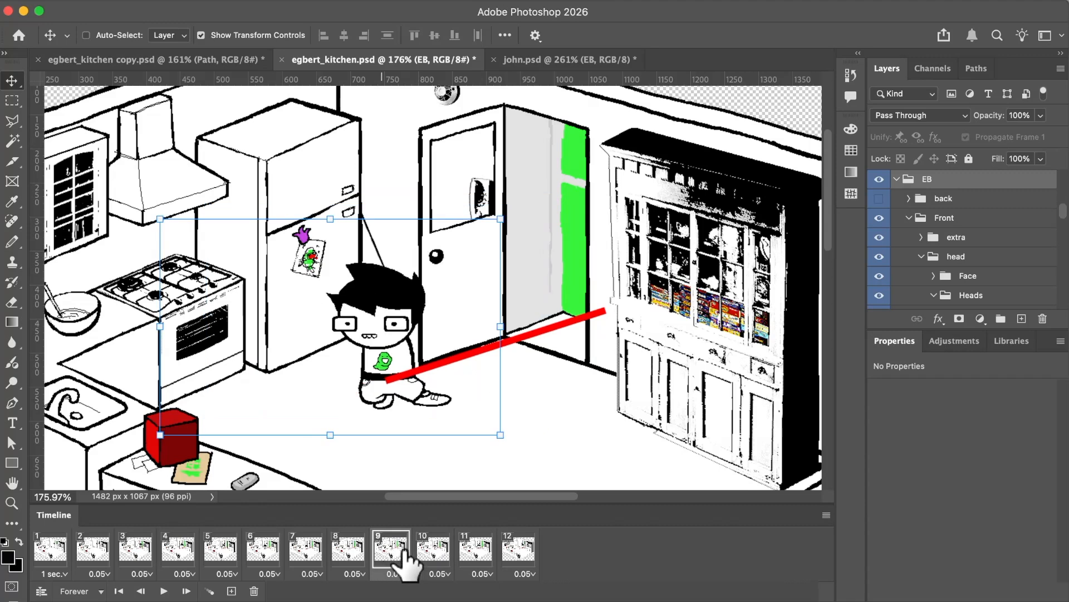
click(435, 554)
click(477, 554)
click(515, 555)
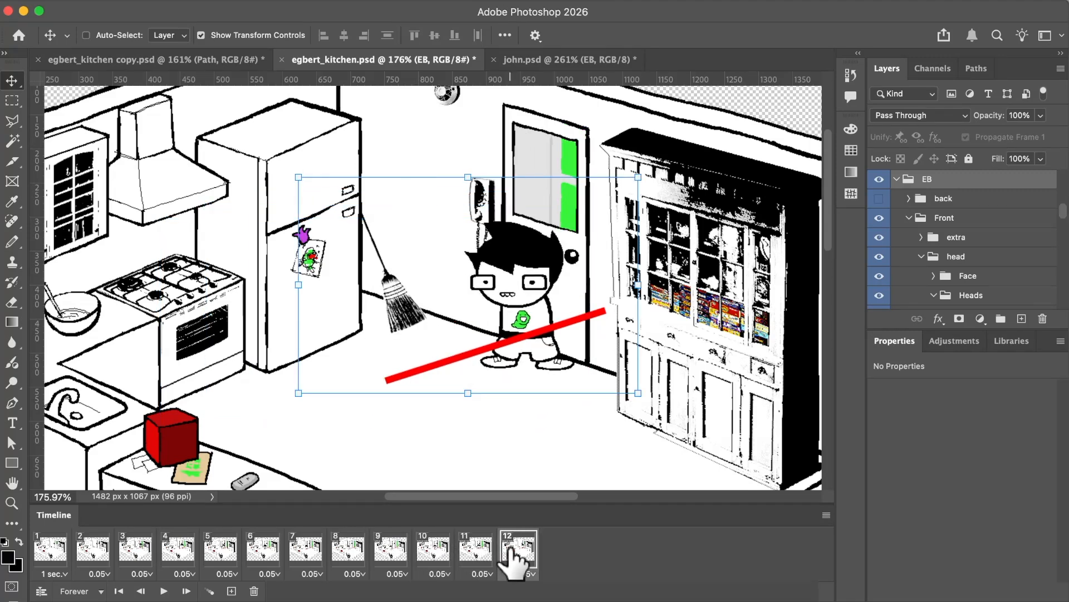
click(432, 557)
click(391, 552)
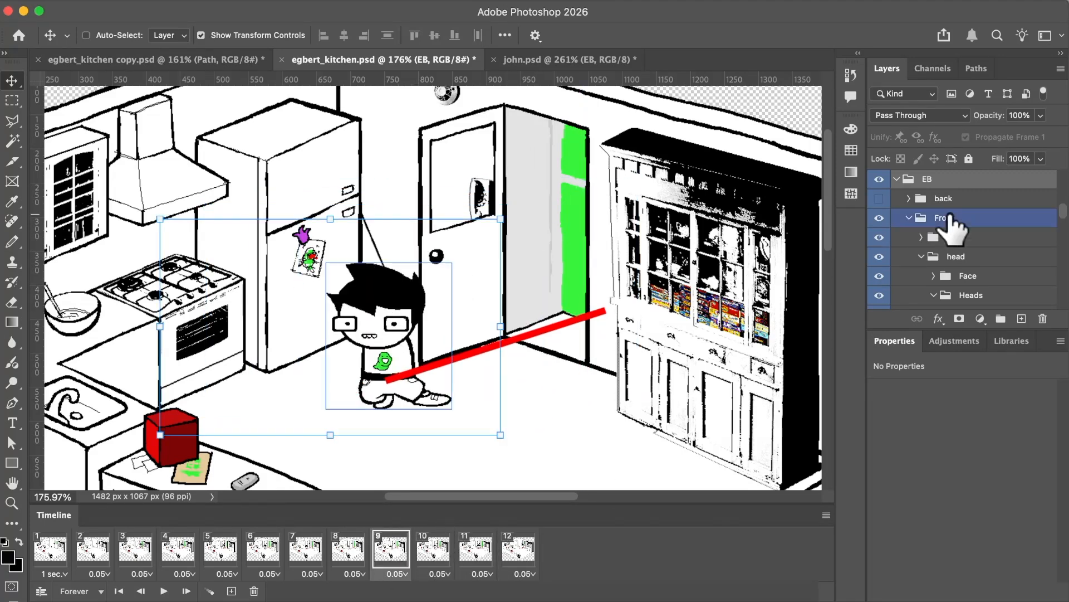
Close the door in frames 9 to 11 by hiding Door Back copy and showing Door Back.
scroll(943, 217, down, 10)
click(434, 554)
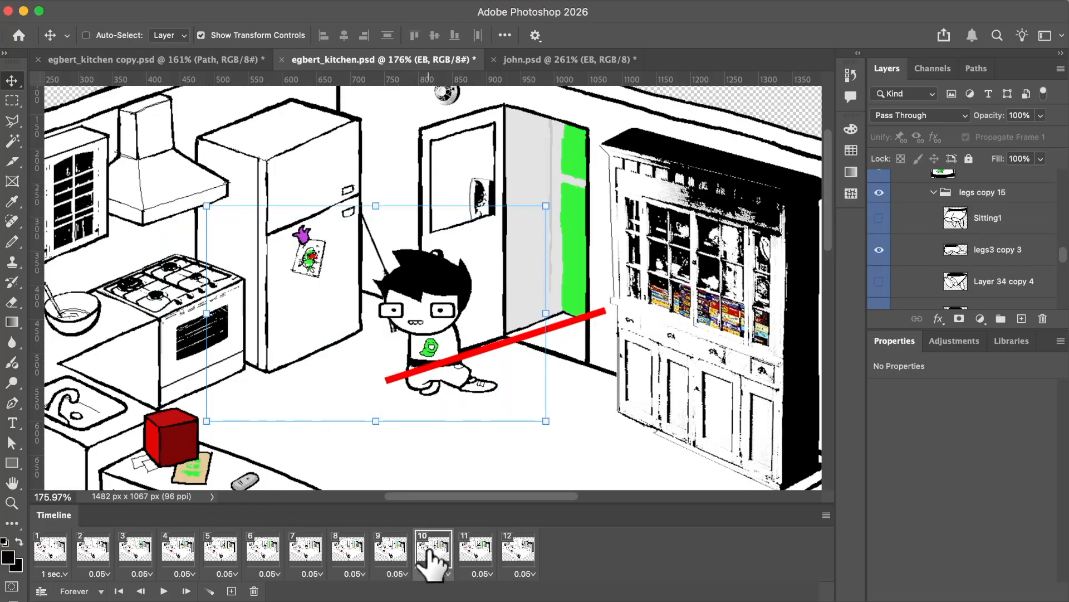
click(391, 553)
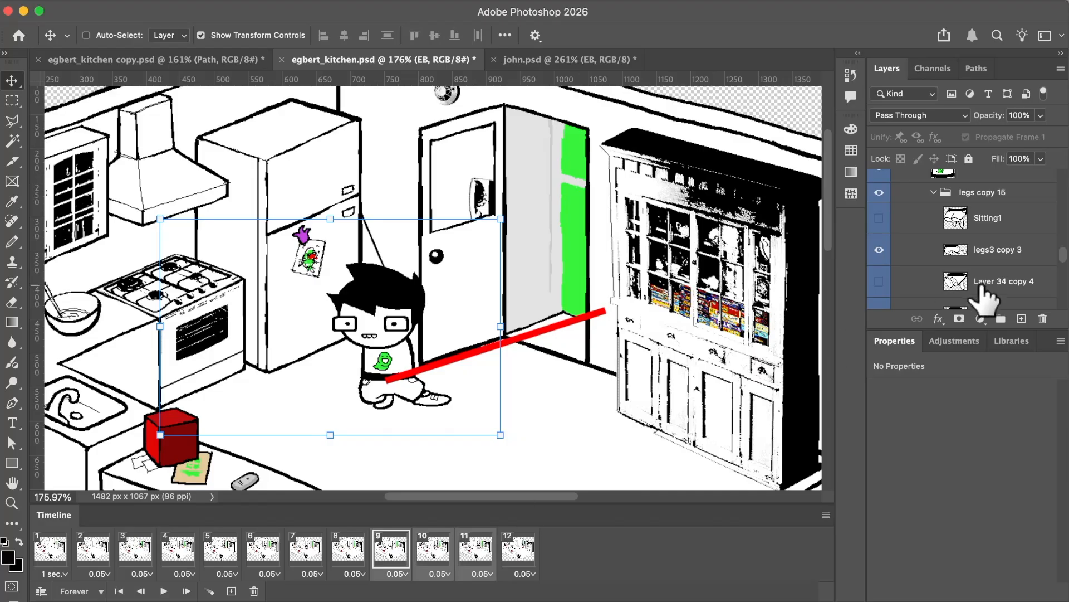
scroll(983, 289, down, 10)
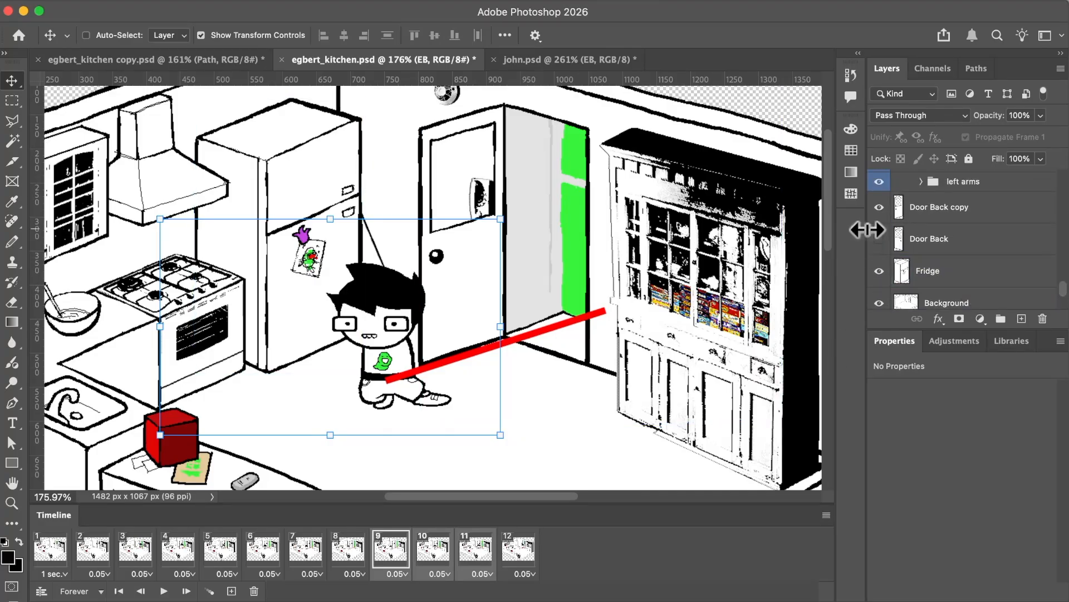
click(879, 207)
click(872, 238)
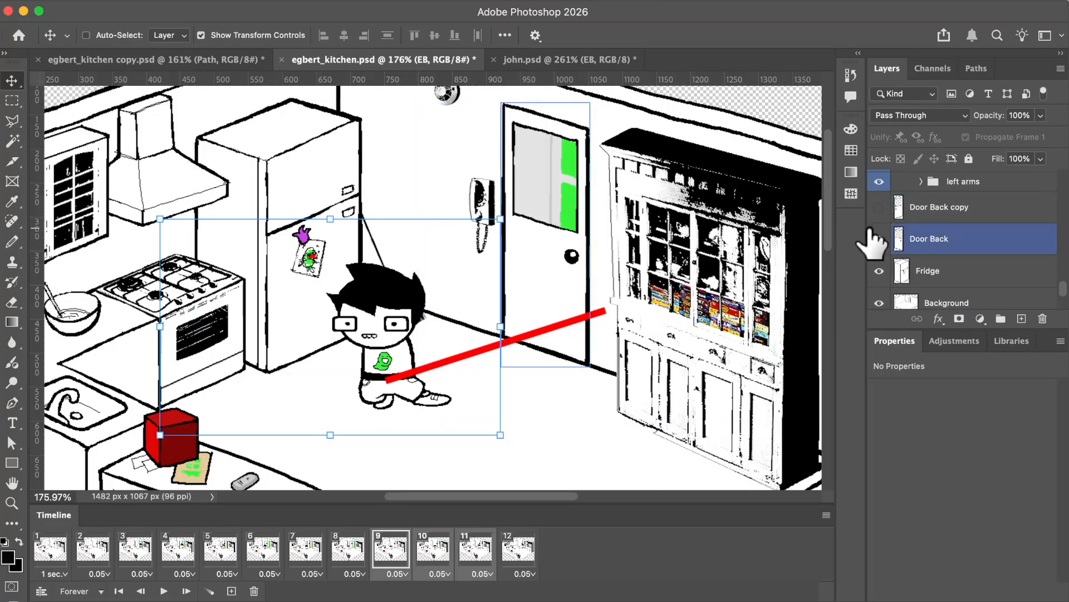
Check frames 6 to 9, and reopen the door in frame 9 by hiding Door Back and showing Door Back copy.
click(293, 554)
click(390, 541)
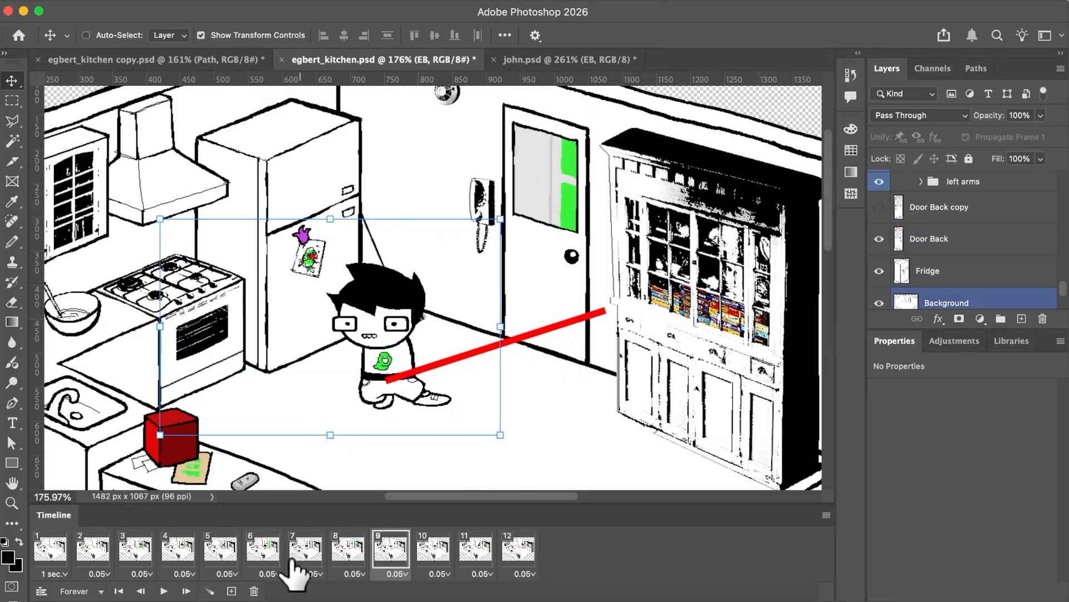
click(274, 554)
click(309, 555)
click(351, 554)
click(392, 552)
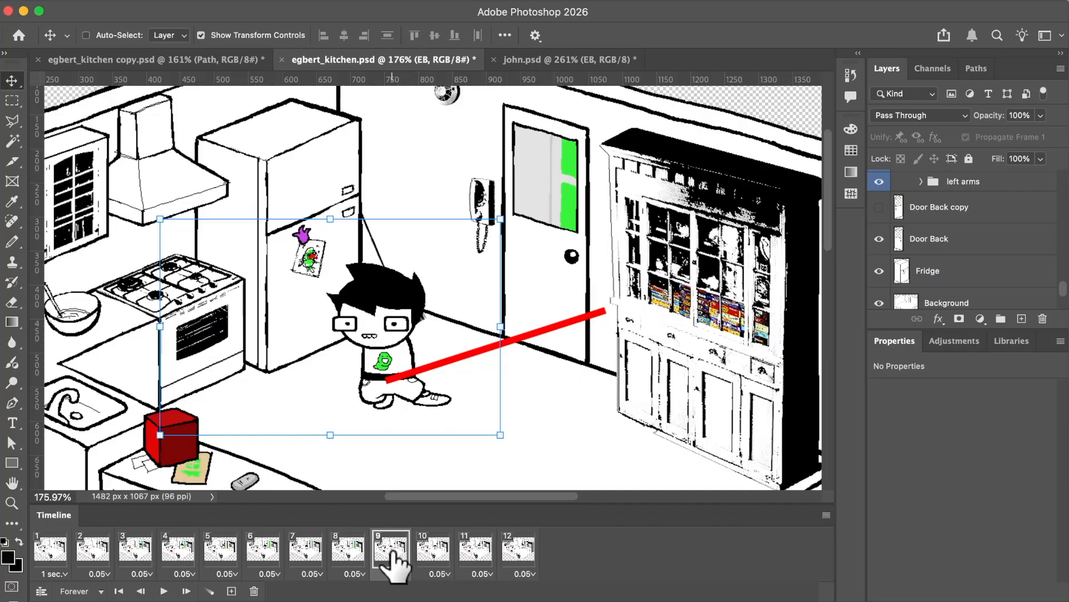
click(879, 238)
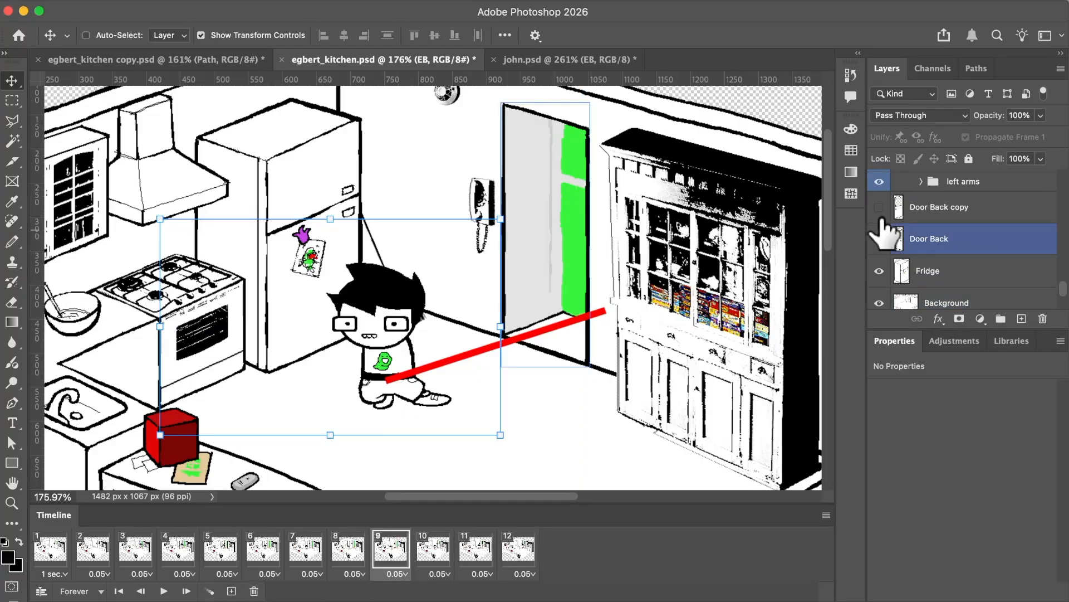
click(879, 206)
click(348, 551)
click(391, 551)
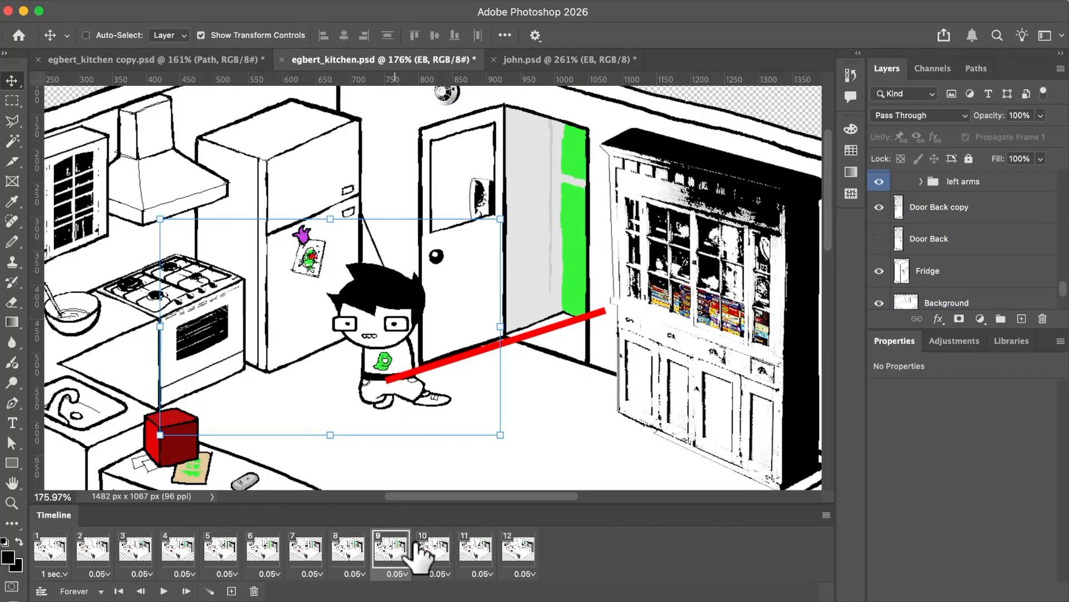
In frame 10, nudge the Door Back layer right and down to X 926 px, Y 136 px.
click(432, 551)
super+click(591, 298)
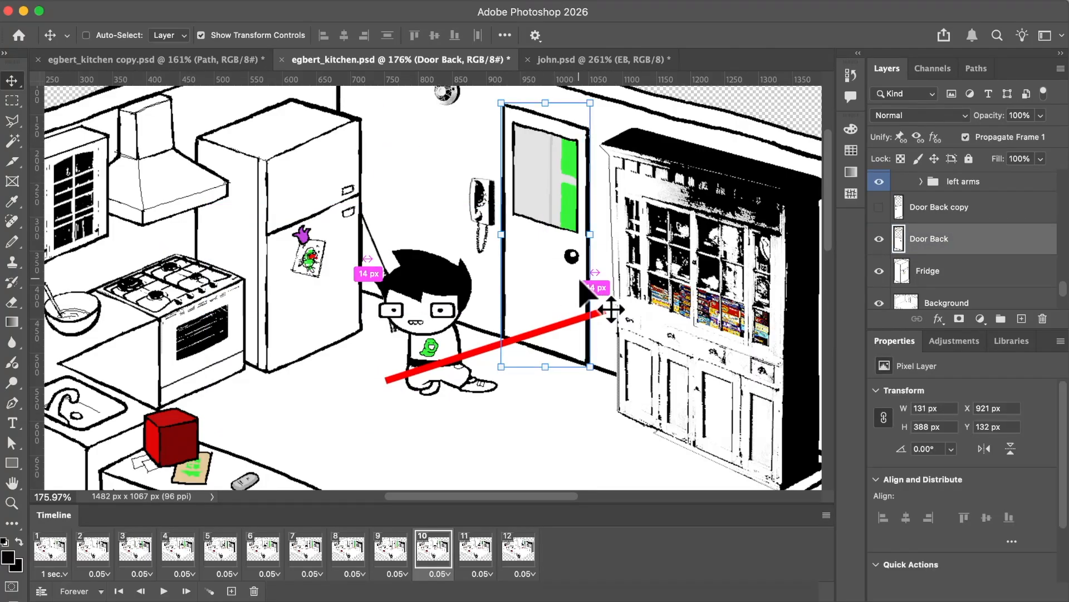
key(Right)
key(Right)
key(Right)
key(Right)
key(Down)
key(Down)
key(Down)
key(Down)
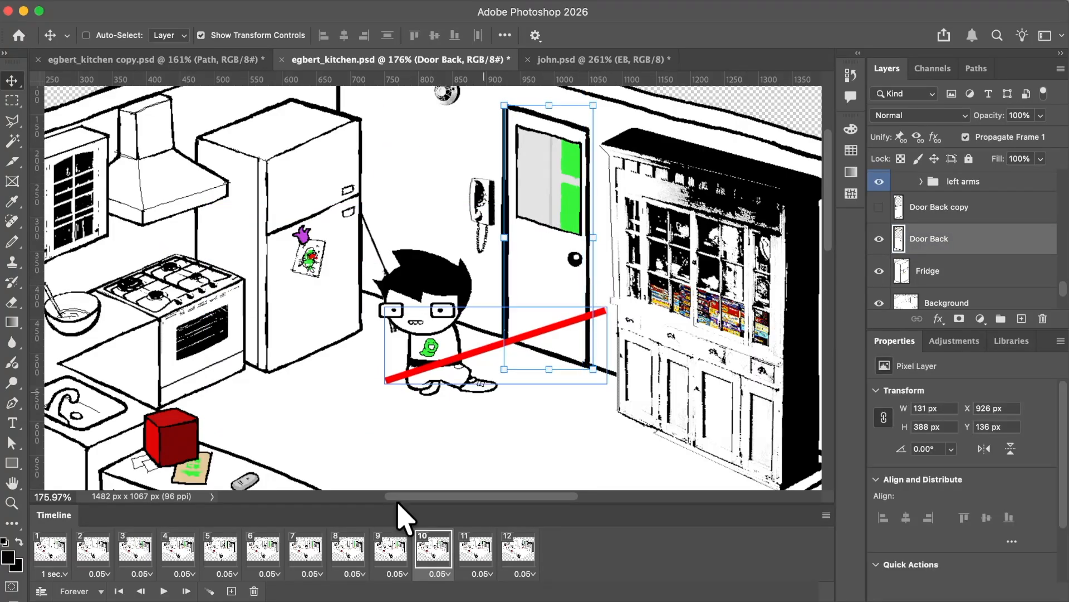
In frame 11, nudge the Door Back layer left and up to X 919 px, Y 131 px.
click(475, 547)
key(Left)
key(Left)
key(Left)
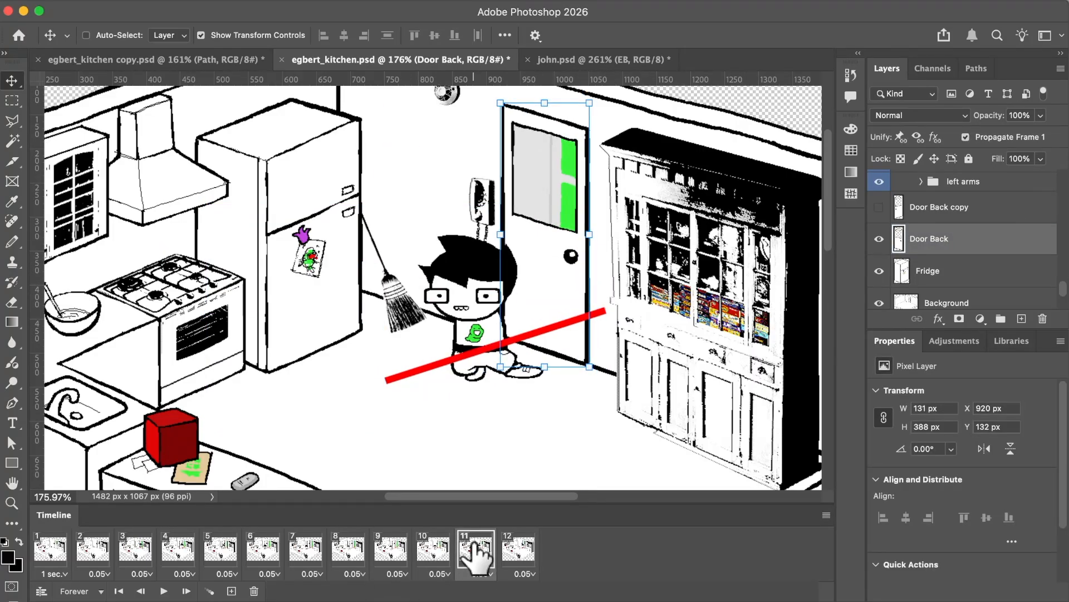
key(Up)
Step forward and back through frames 8 to 12 to check the door's slam shake.
click(359, 546)
click(393, 547)
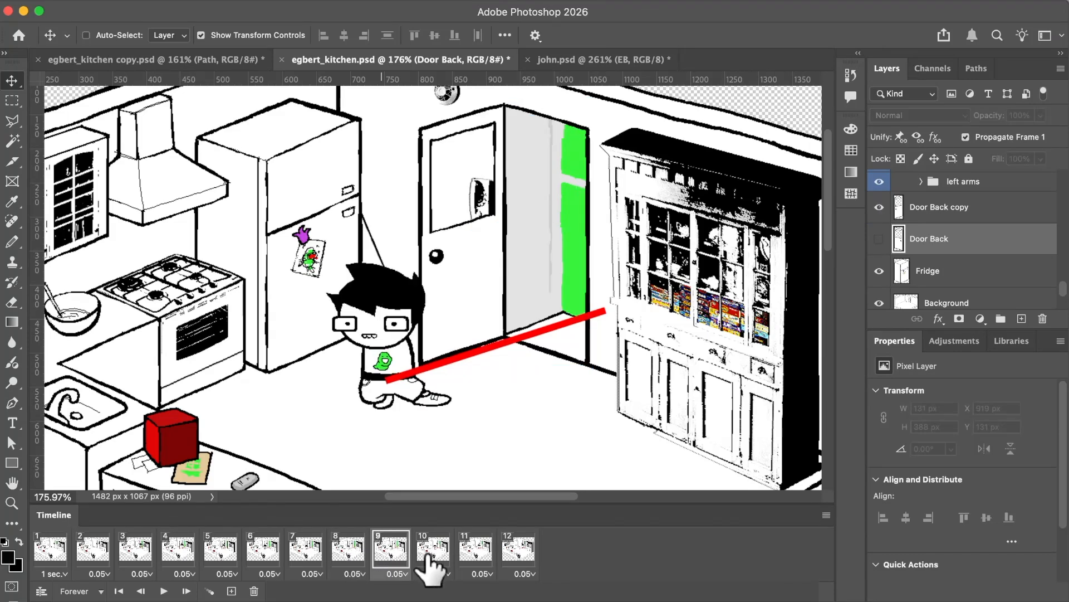
click(434, 548)
click(473, 551)
click(509, 551)
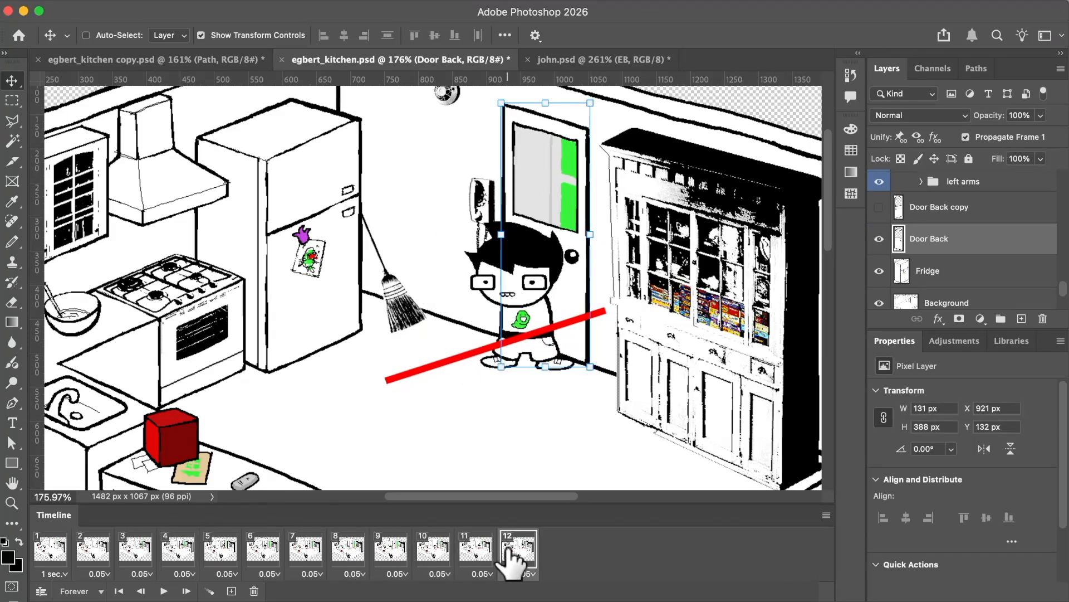
click(477, 550)
click(432, 551)
click(384, 550)
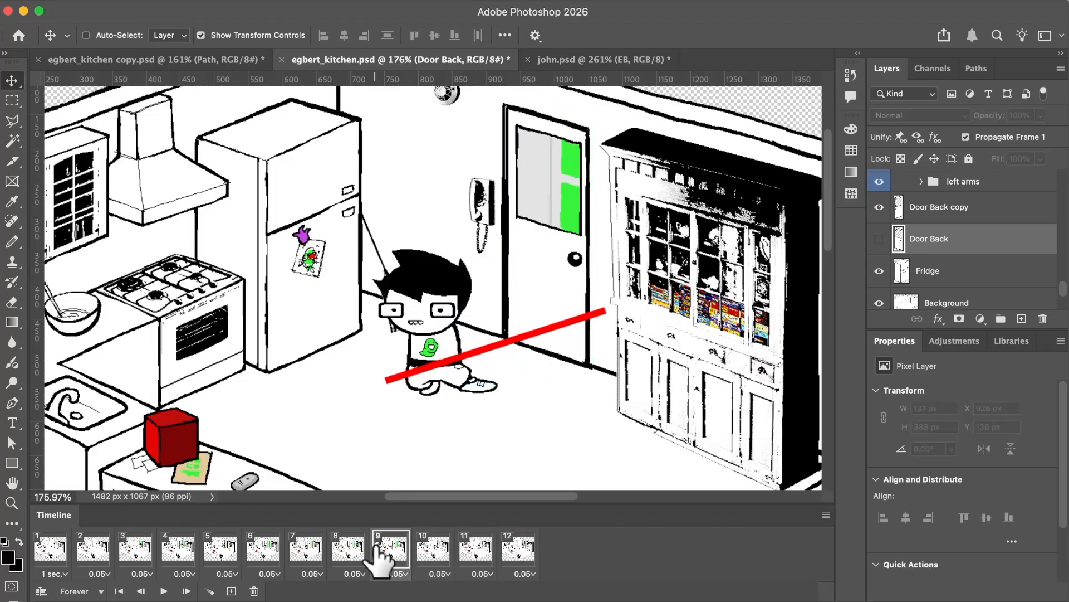
click(341, 552)
click(388, 552)
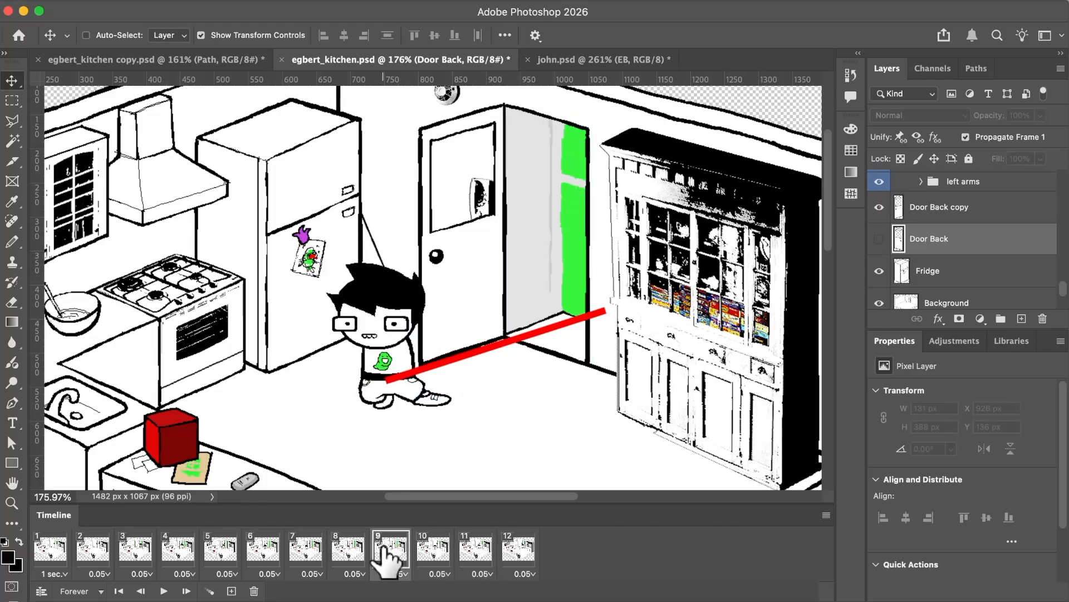
Review frames 6 to 12 in order, comparing the door's offset in frames 11 and 12.
click(275, 553)
click(315, 553)
click(349, 552)
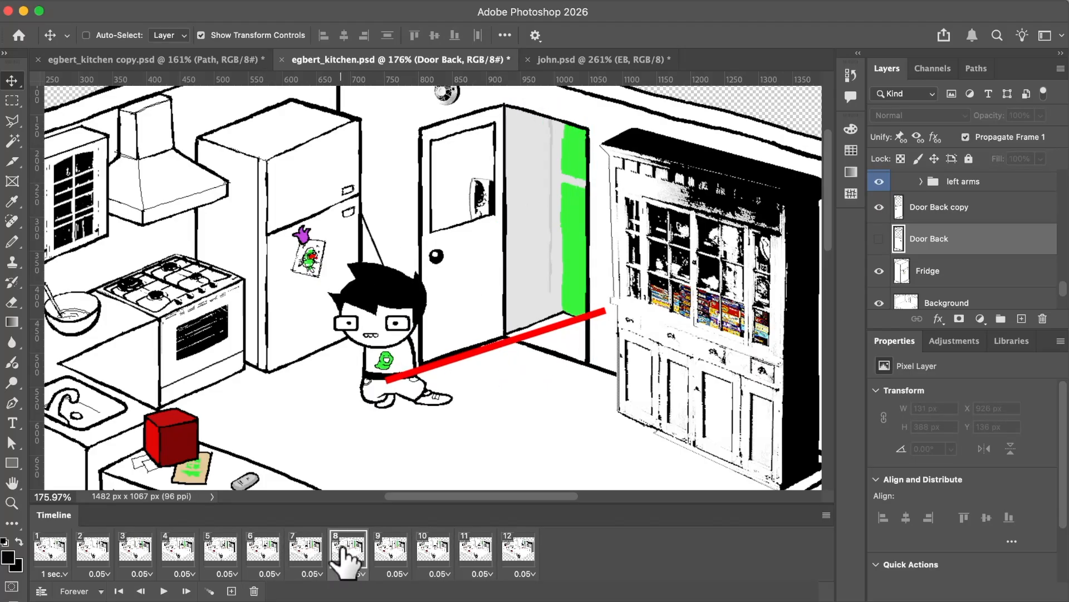
click(387, 550)
click(434, 552)
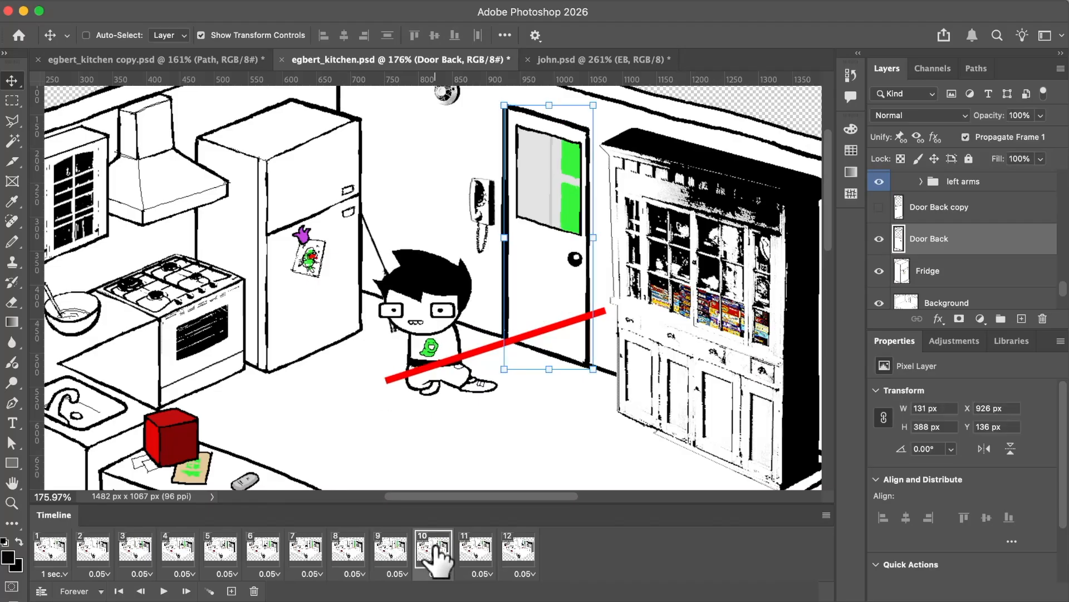
click(476, 551)
click(518, 551)
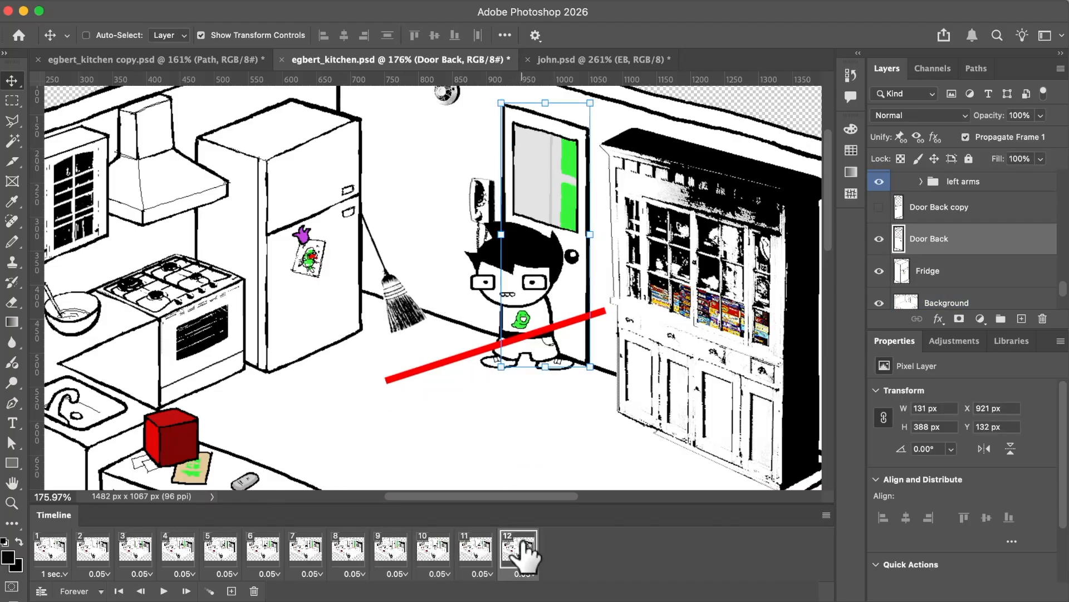
click(477, 553)
click(515, 553)
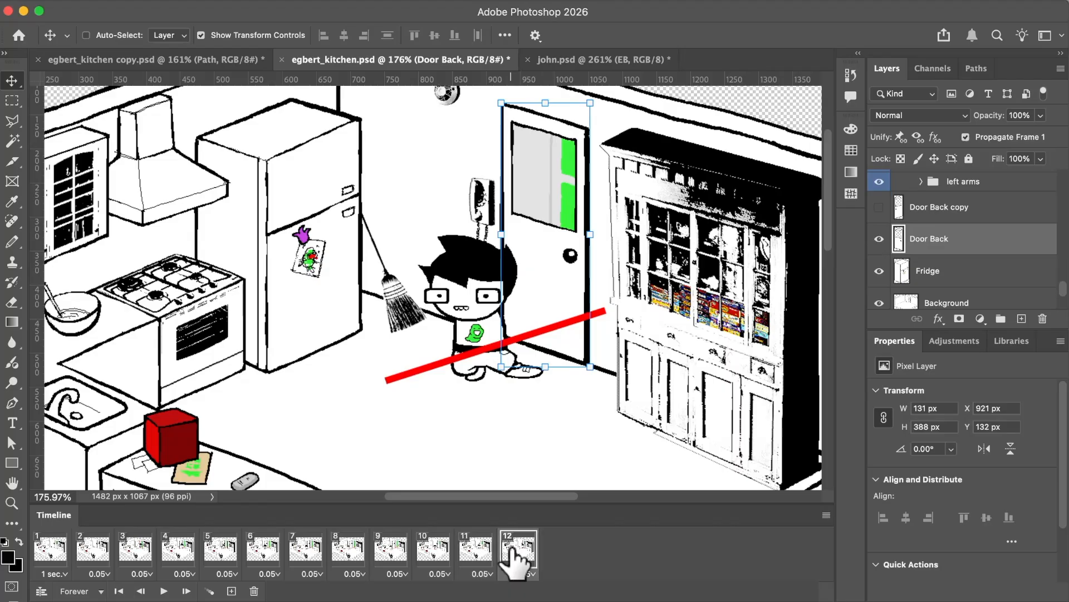
click(477, 552)
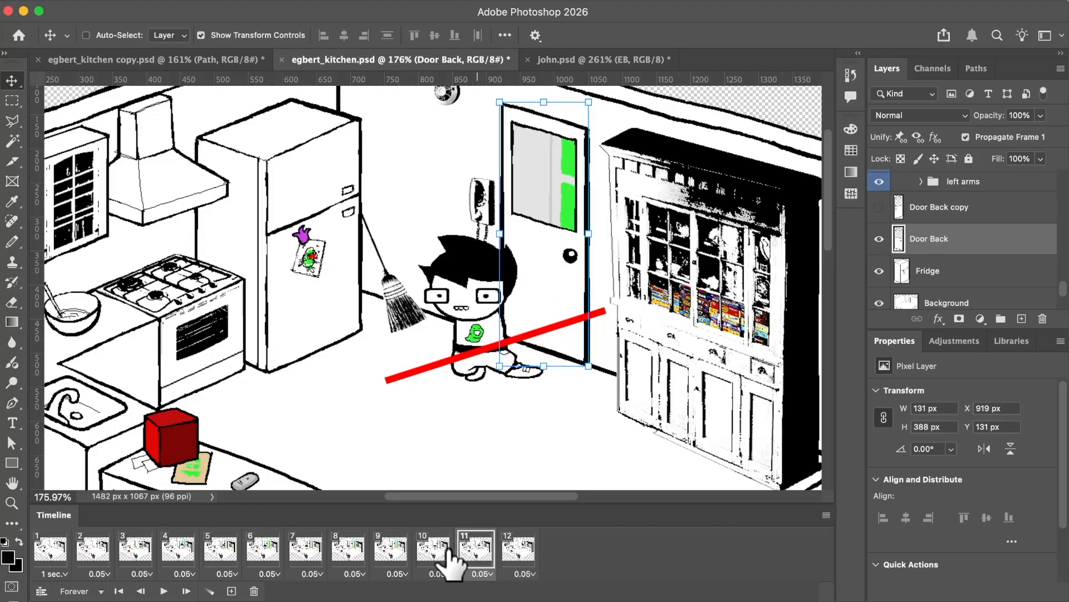
In frame 7, select the Rightarmtyping layer in EB's Front right arms group and make it visible.
click(305, 551)
scroll(974, 266, up, 15)
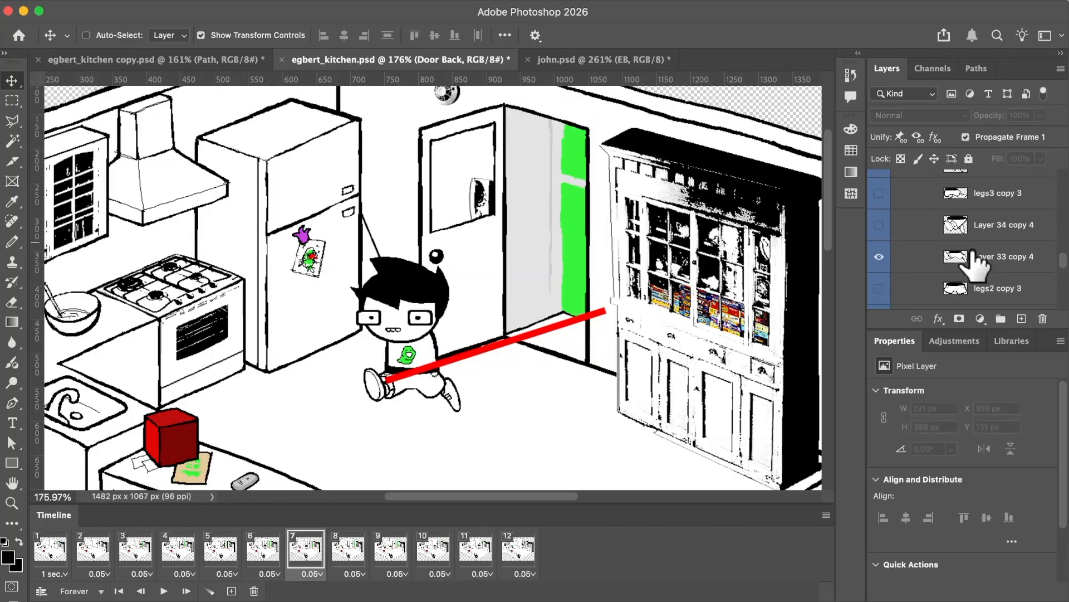
scroll(972, 253, up, 10)
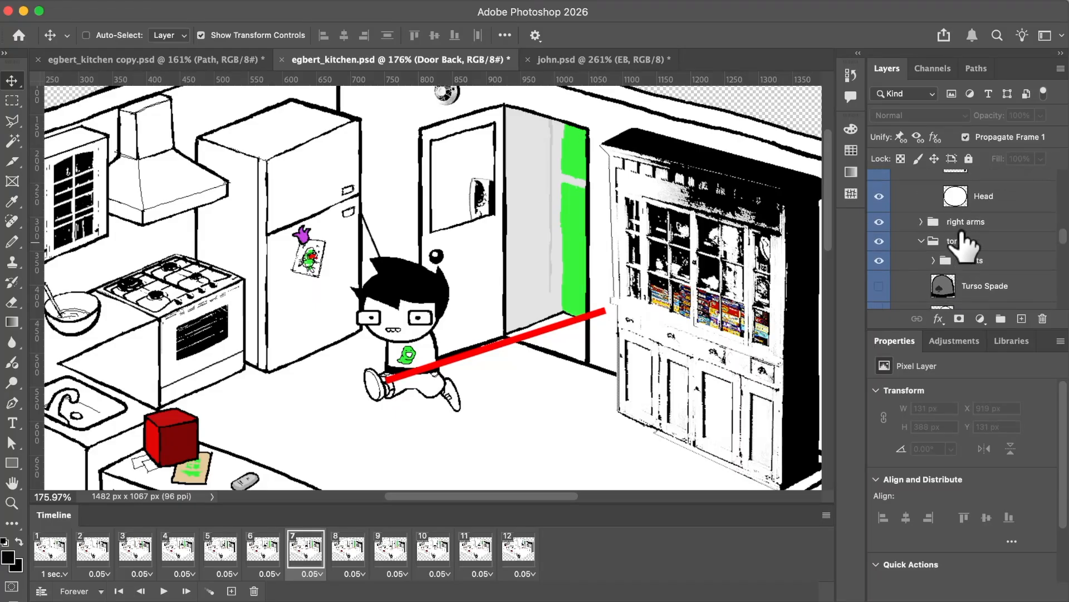
scroll(962, 234, up, 2)
click(967, 234)
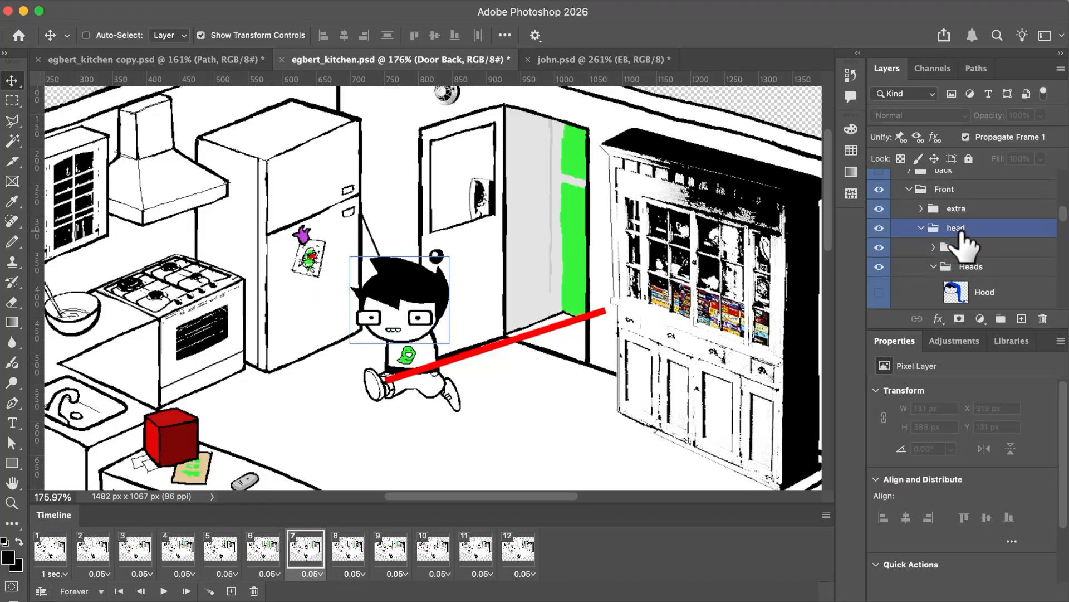
scroll(958, 246, up, 3)
click(912, 228)
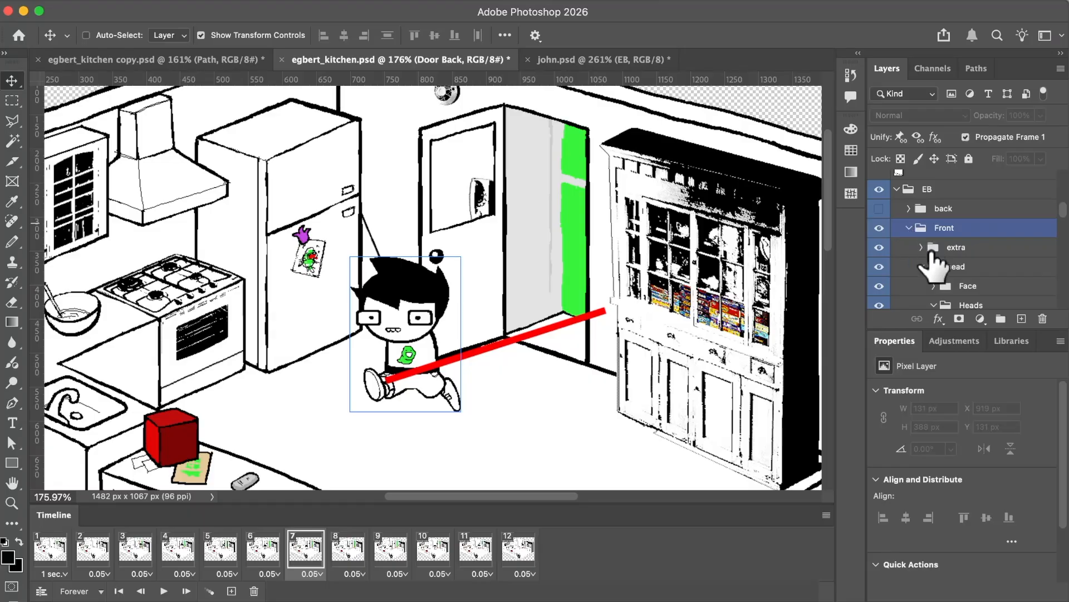
key(super+z)
scroll(396, 333, up, 2)
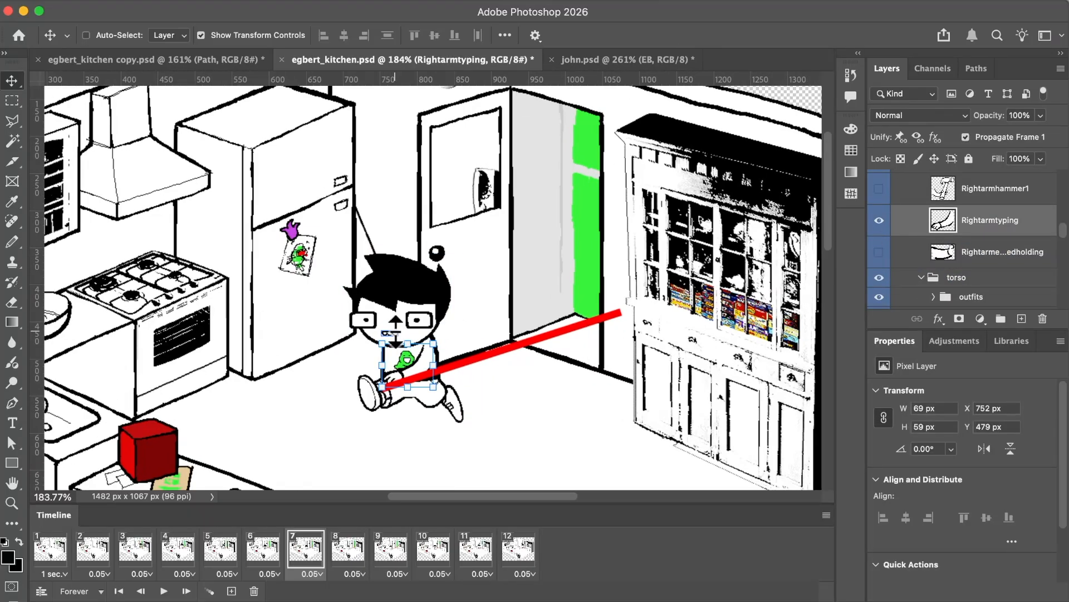
Rotate the Rightarmtyping layer by -90 degrees in frame 7, using Nearest Neighbor interpolation.
scroll(396, 332, up, 6)
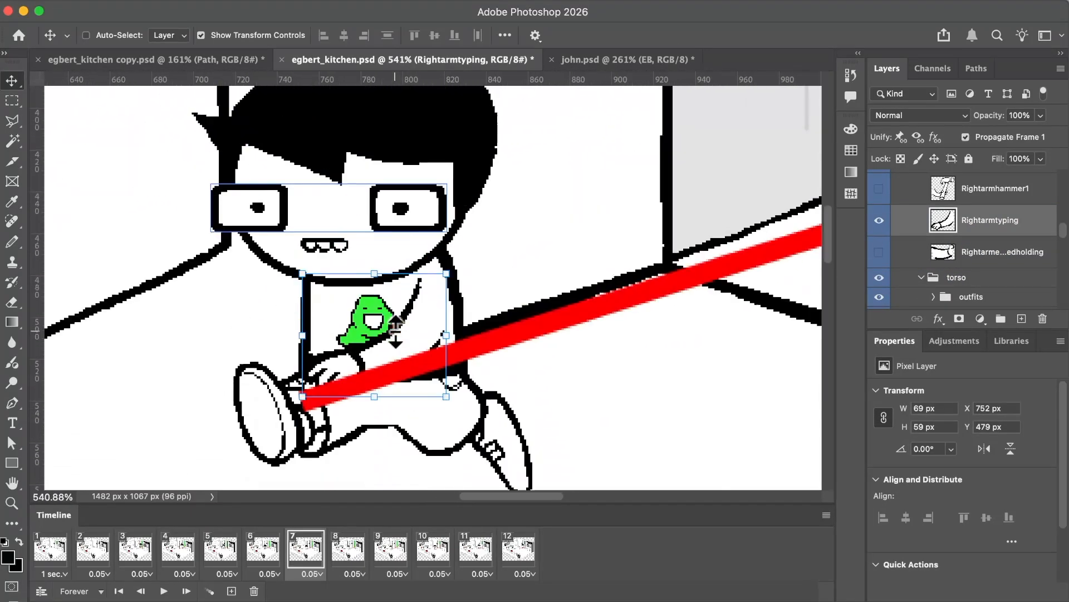
scroll(396, 332, up, 3)
key(super+t)
drag(462, 357, 301, 336)
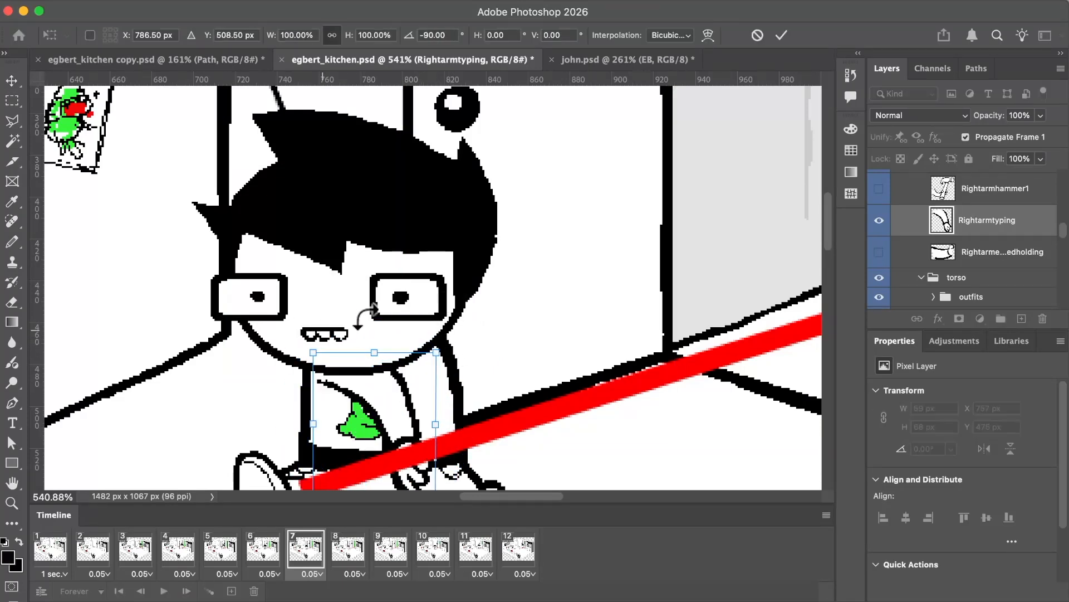
click(671, 36)
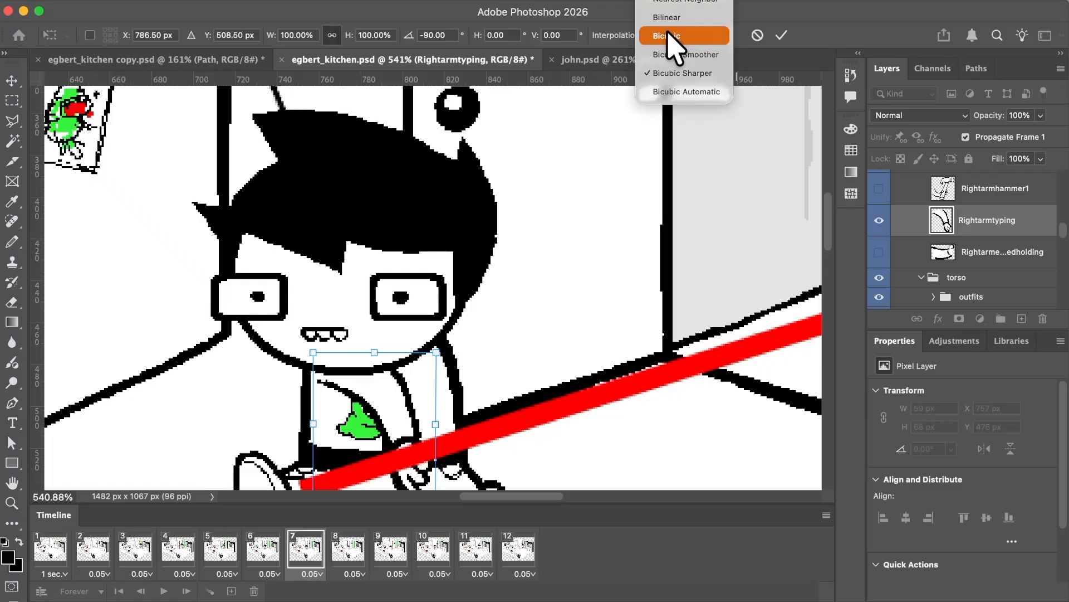
click(674, 2)
key(Return)
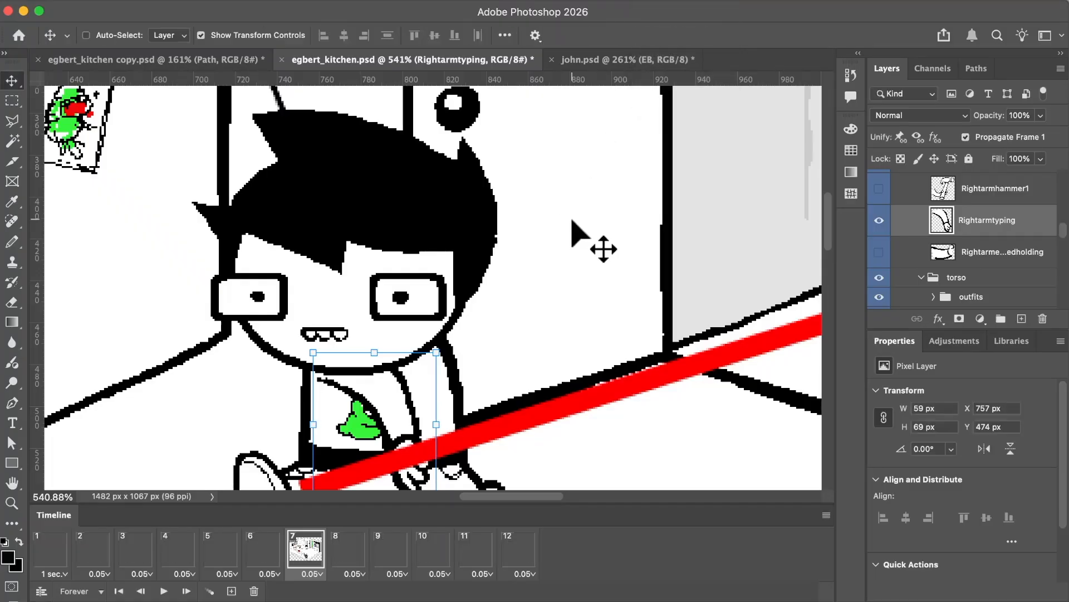
Try rotating EB's right arm a further 36.52 degrees in frame 7, and undo that rotation.
scroll(404, 425, up, 1)
scroll(374, 398, up, 4)
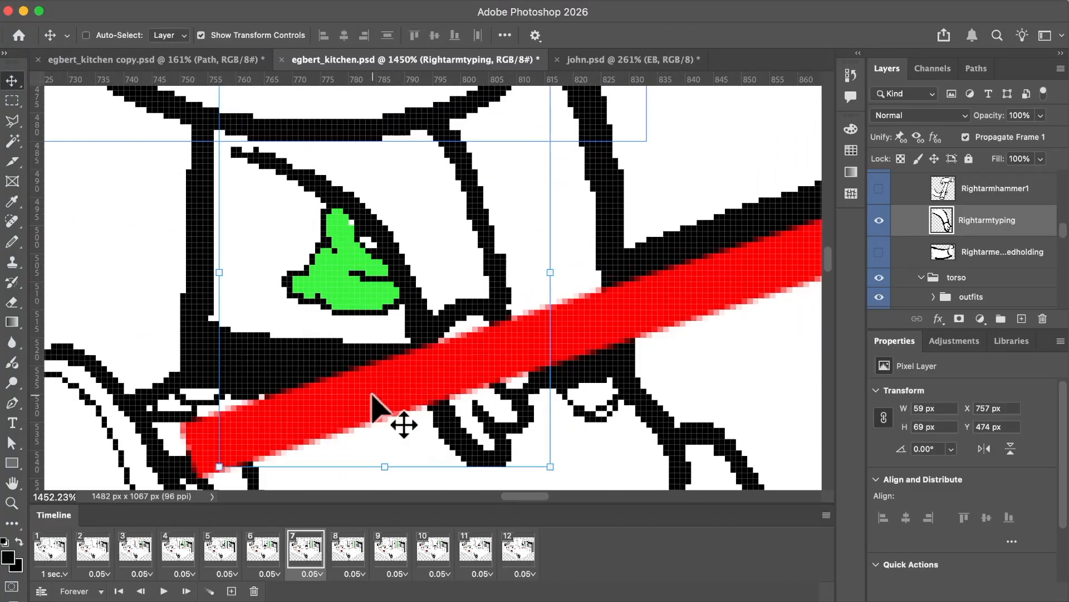
scroll(404, 181, down, 3)
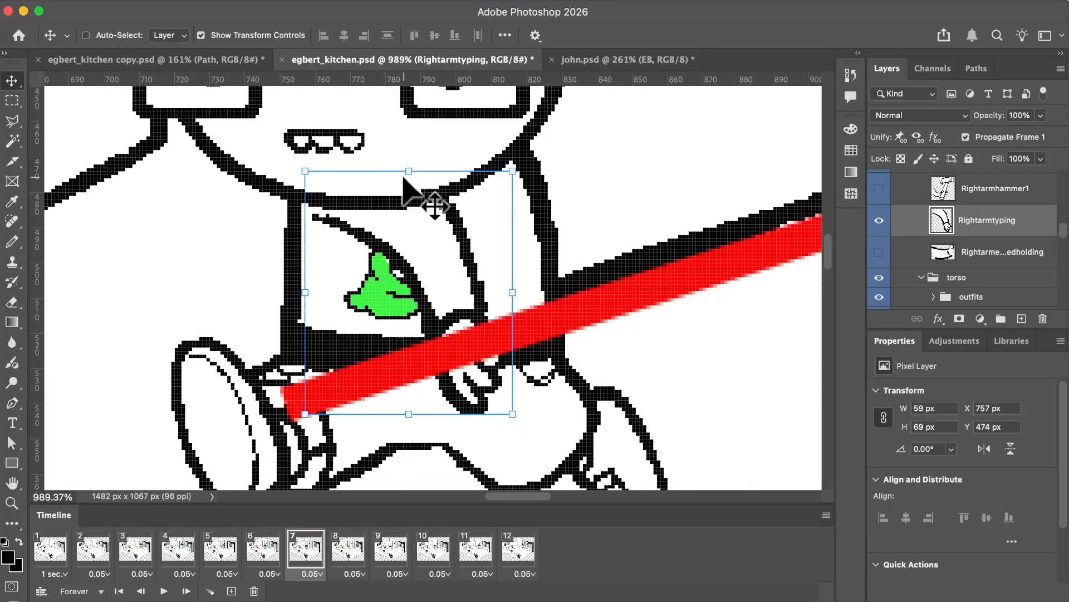
scroll(529, 156, up, 1)
drag(521, 162, 610, 240)
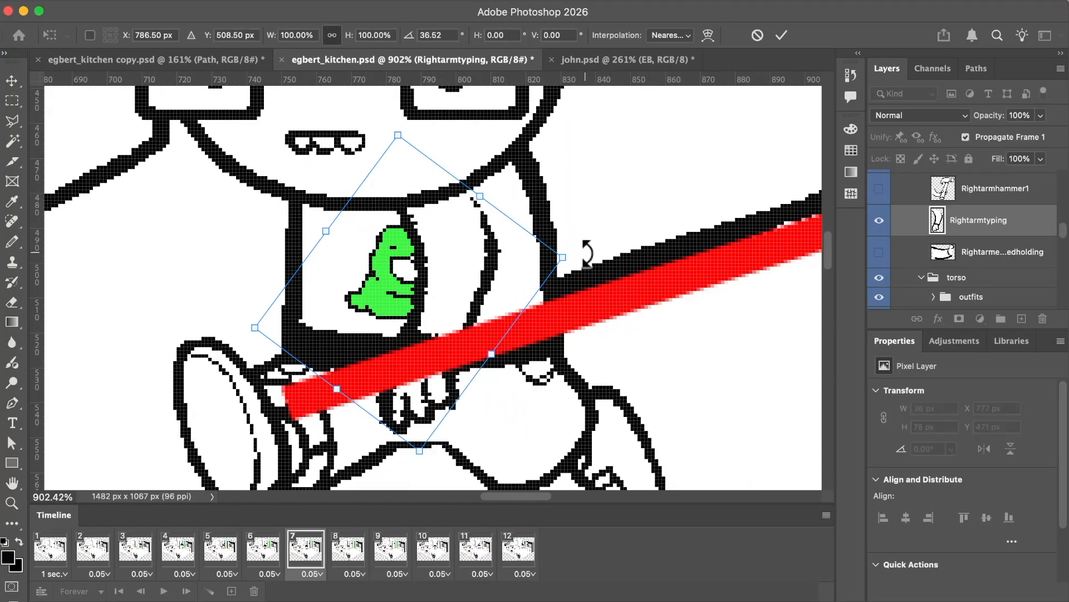
key(Return)
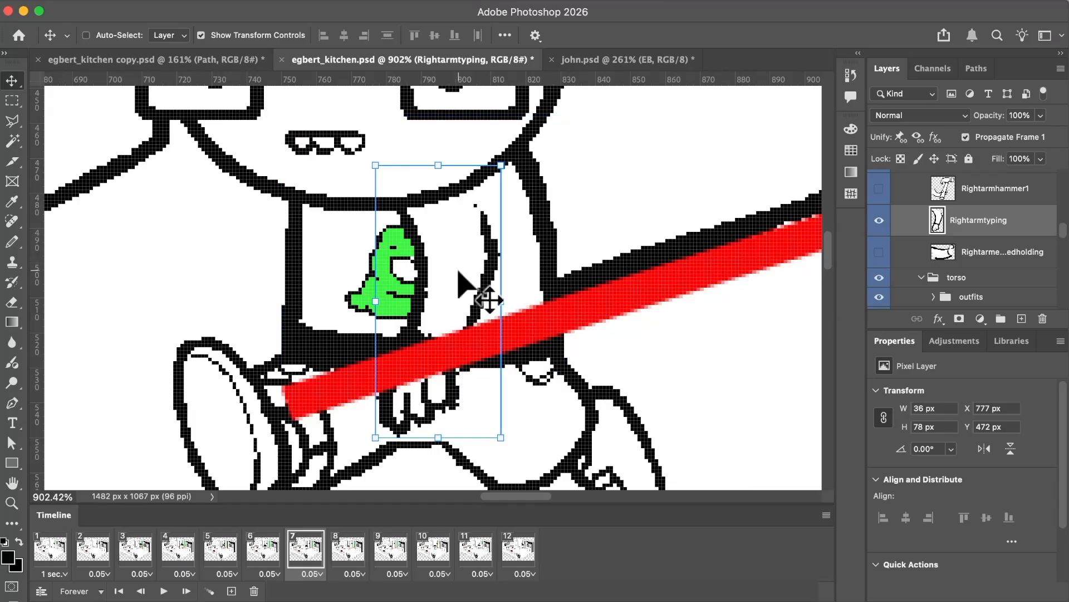
key(super+z)
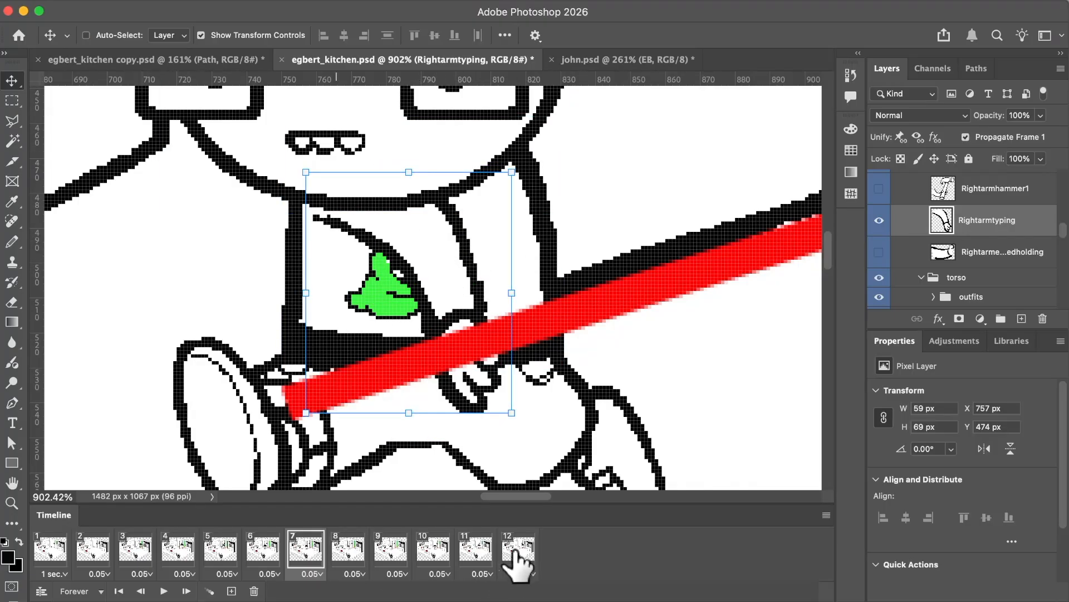
Make the Rightarmtyping layer visible in frames 8 and 9.
click(337, 548)
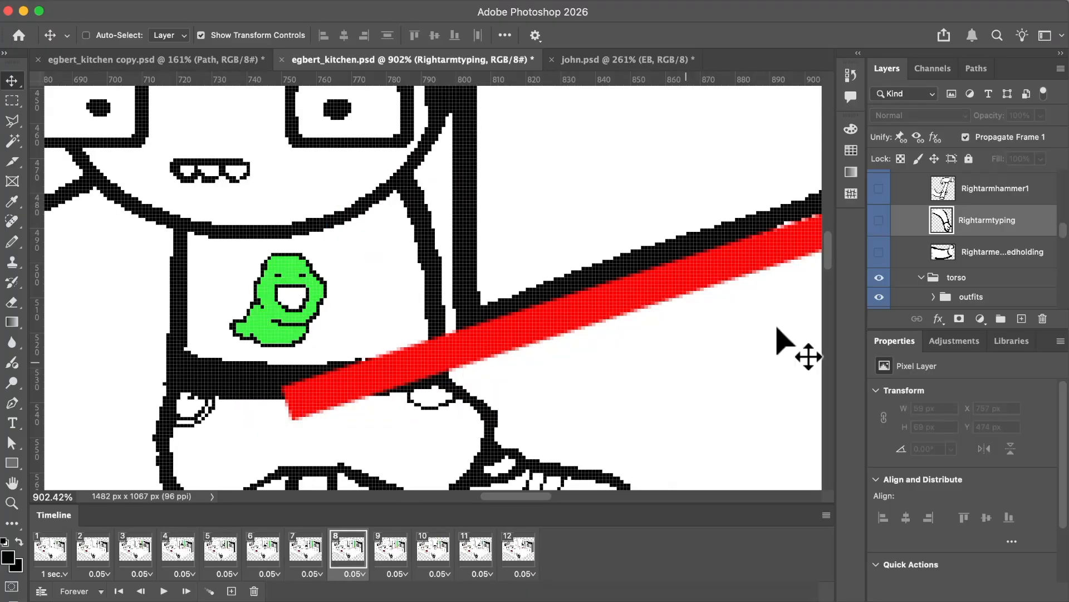
click(879, 220)
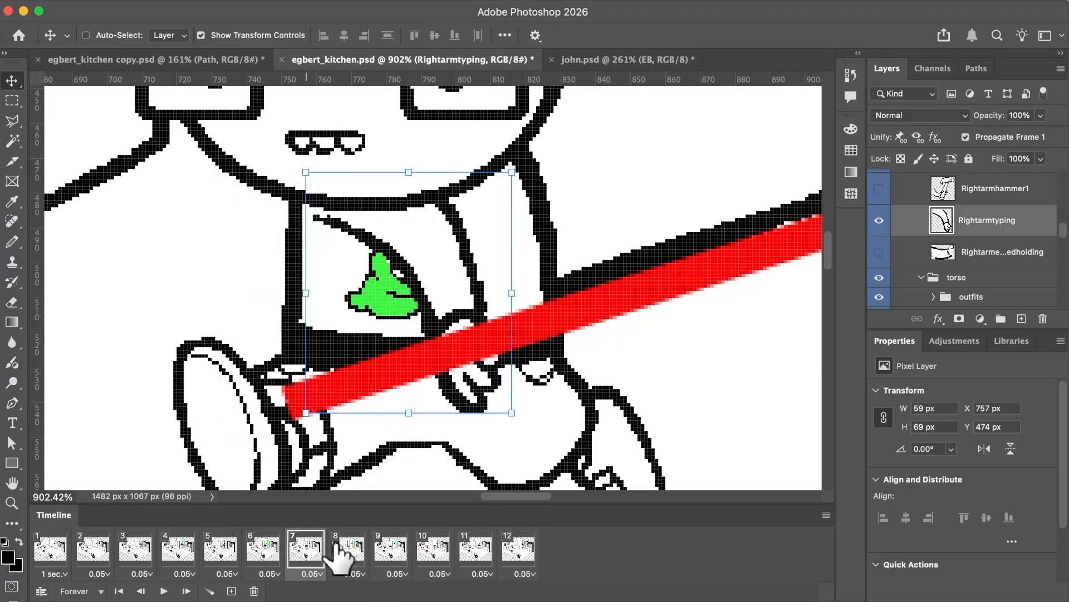
click(345, 547)
click(389, 548)
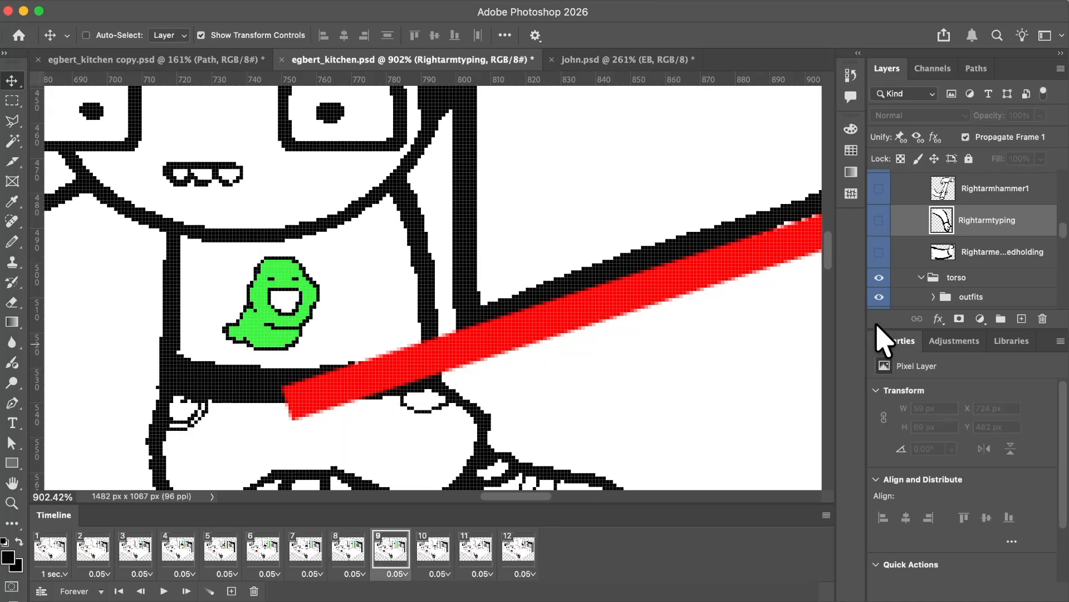
click(879, 221)
click(350, 551)
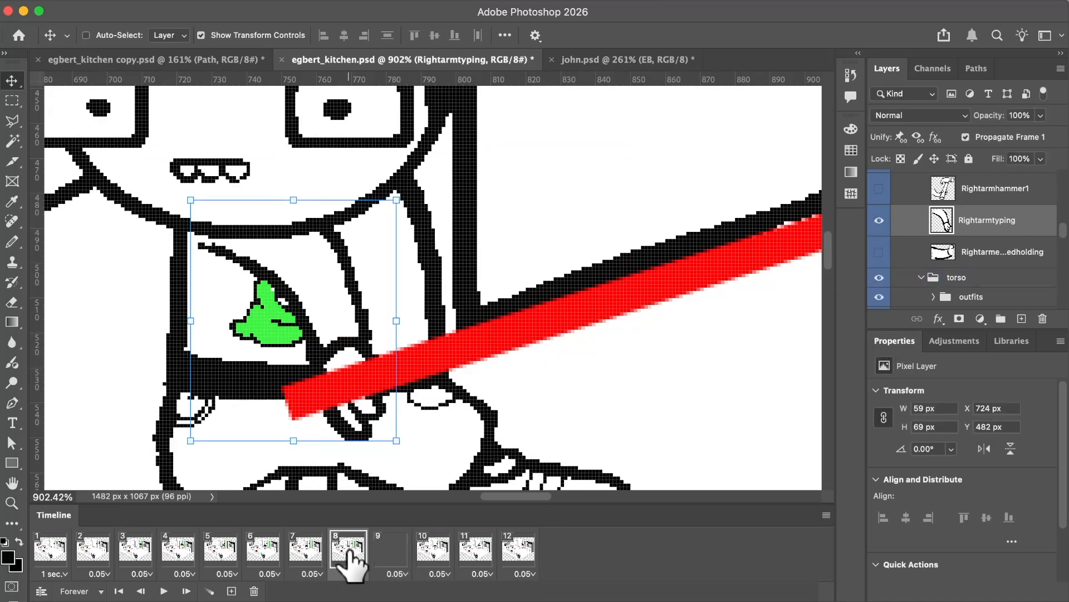
Select frames 7 through 12 and move the Rightarmtyping layer toward EB's shoulder, to X 786 px, Y 475 px in frame 7.
click(296, 555)
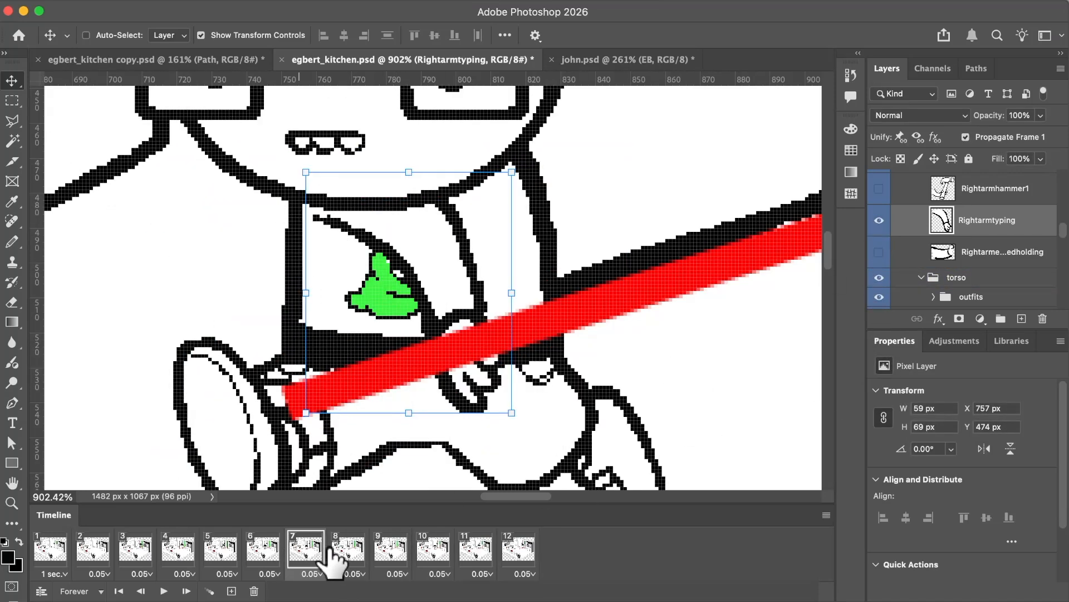
shift+click(516, 570)
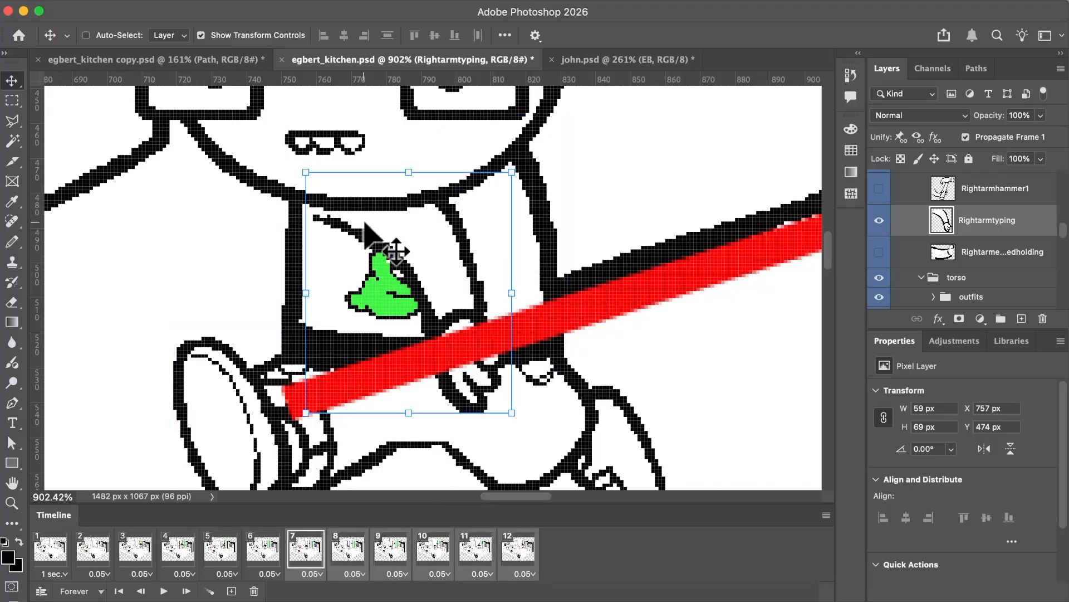
drag(372, 225, 465, 233)
scroll(568, 158, up, 5)
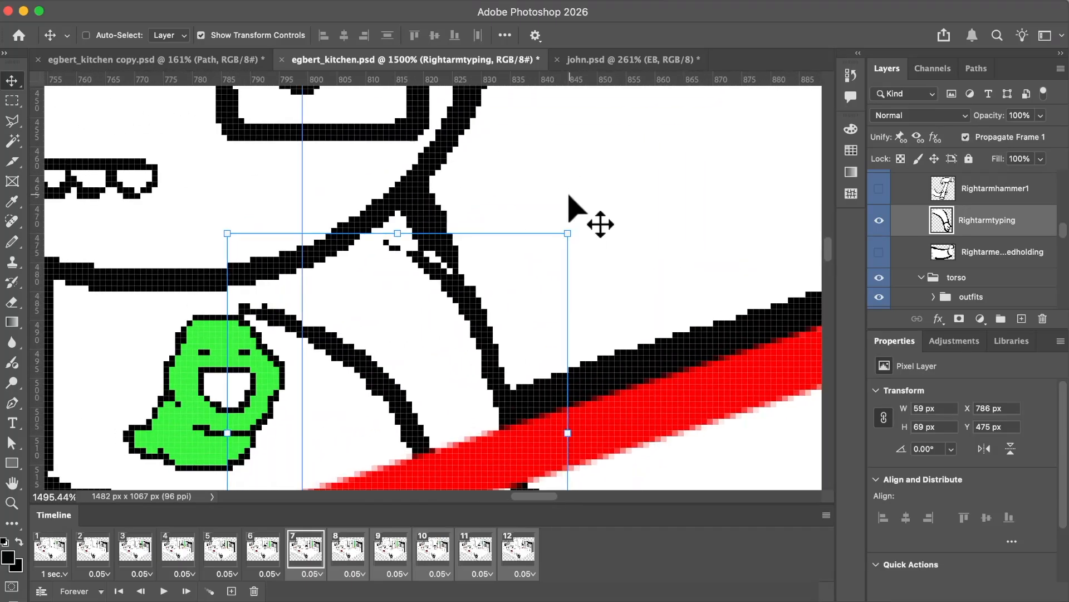
Select the stray arm pixels overlapping the shoulder outline with the Rectangular Marquee and delete them.
key(m)
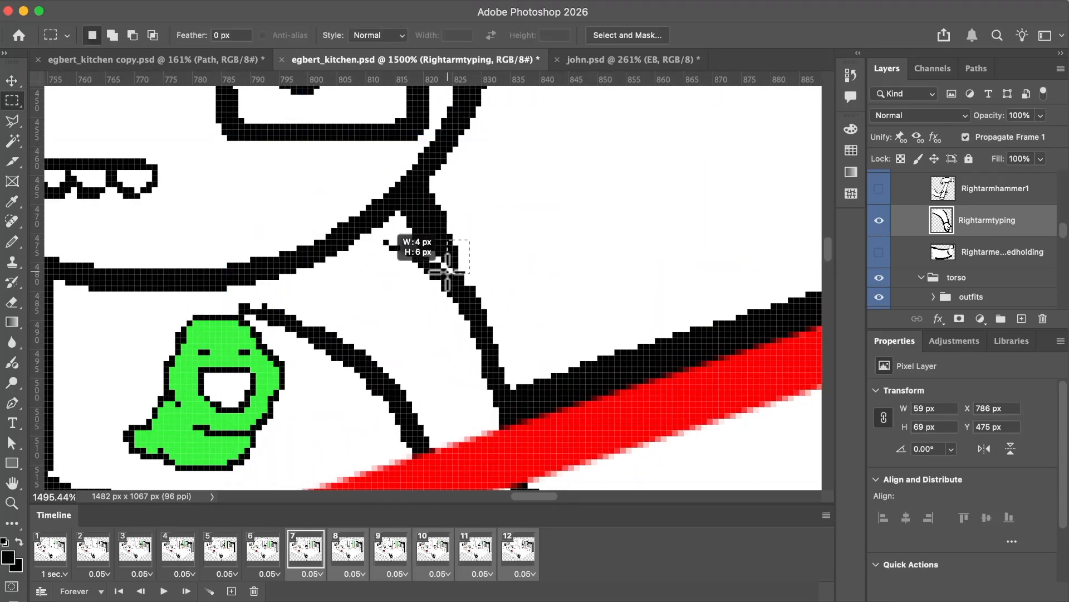
mouse_move(444, 269)
mouse_down()
mouse_move(471, 261)
mouse_move(429, 260)
mouse_up()
key(Delete)
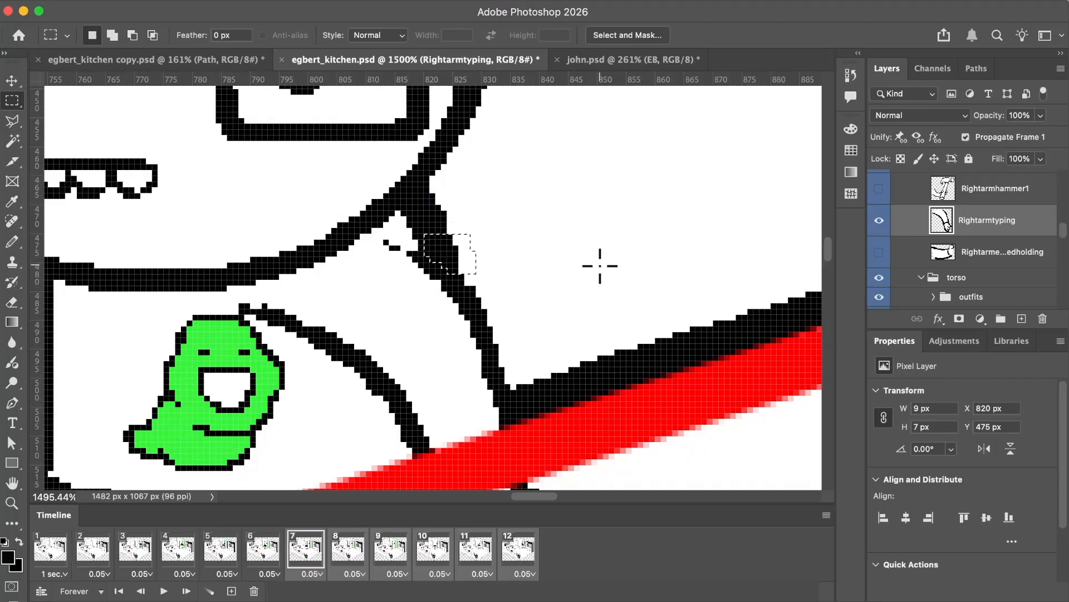
scroll(599, 266, down, 6)
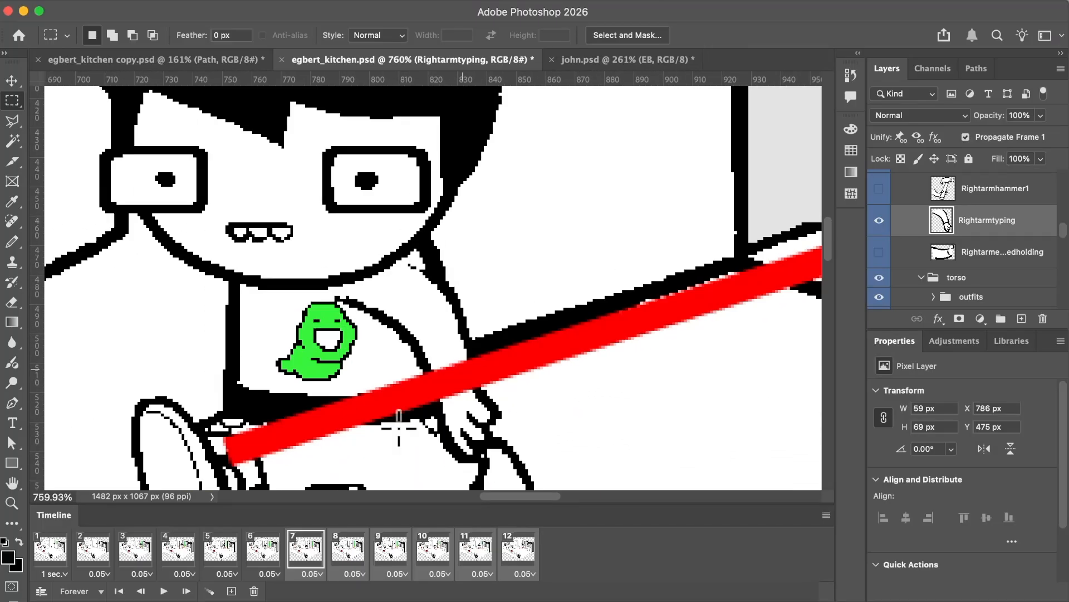
In frame 7, shift the Rightarmtyping layer slightly outward along the torso to X 789 px, Y 475 px.
click(260, 554)
click(313, 555)
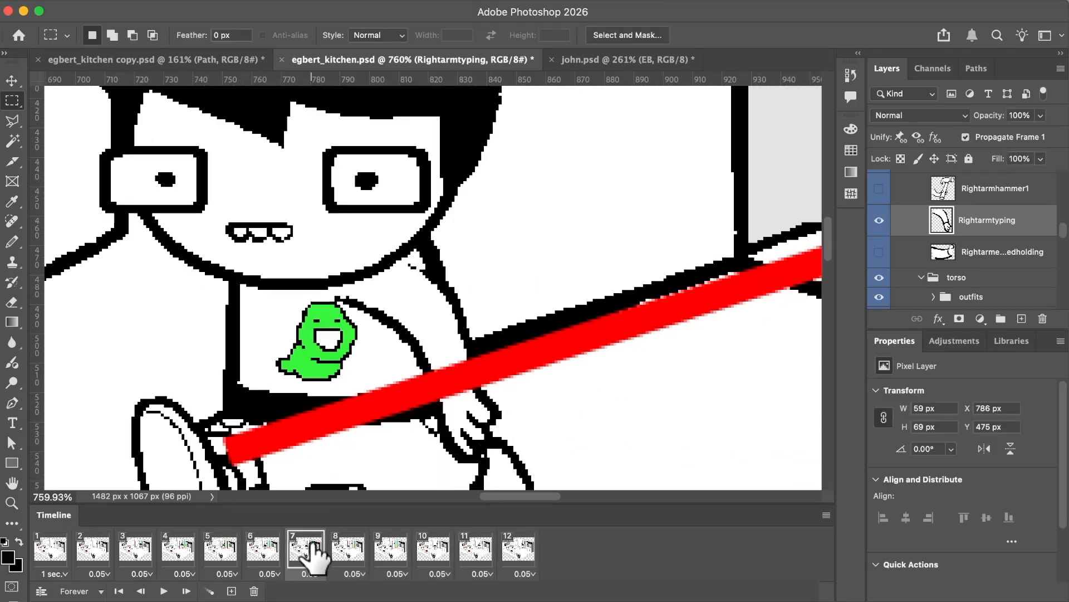
key(v)
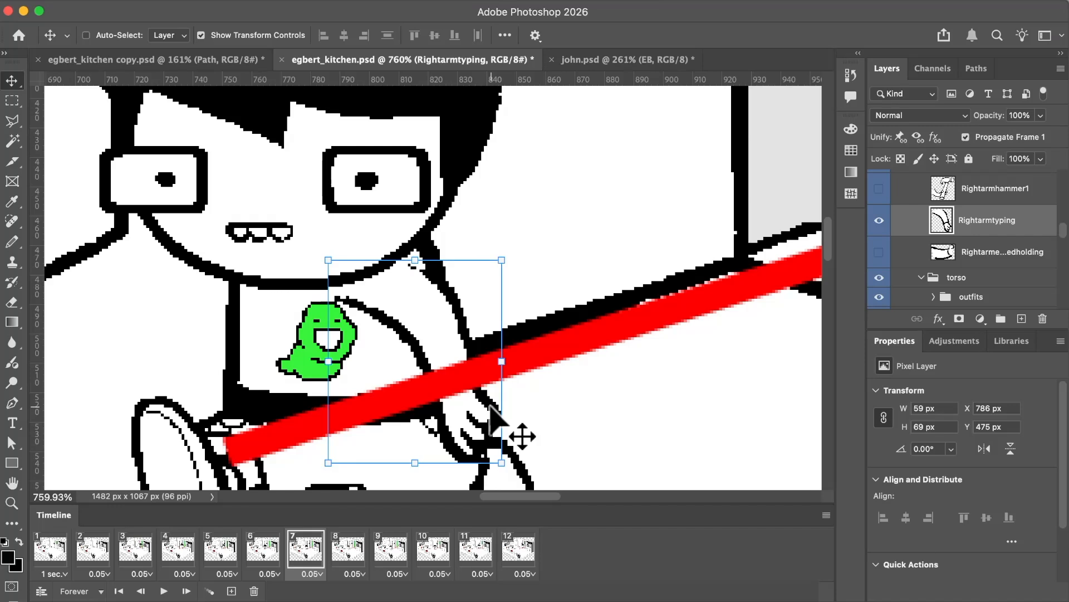
drag(513, 430, 432, 315)
scroll(437, 315, down, 3)
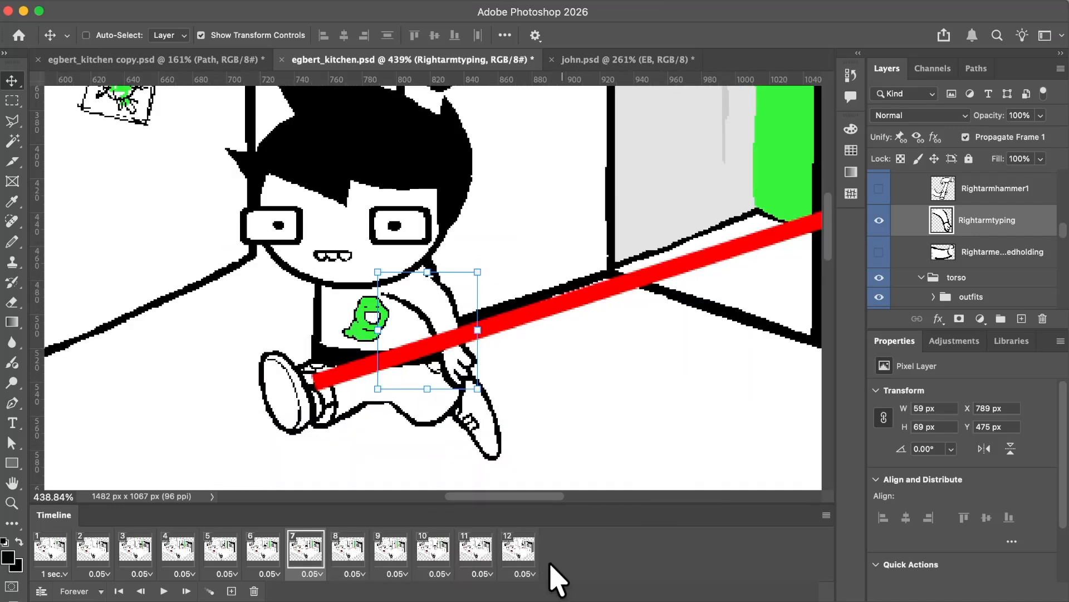
Make the Rightarmtyping layer visible in frames 10, 11 and 12.
click(879, 221)
click(351, 568)
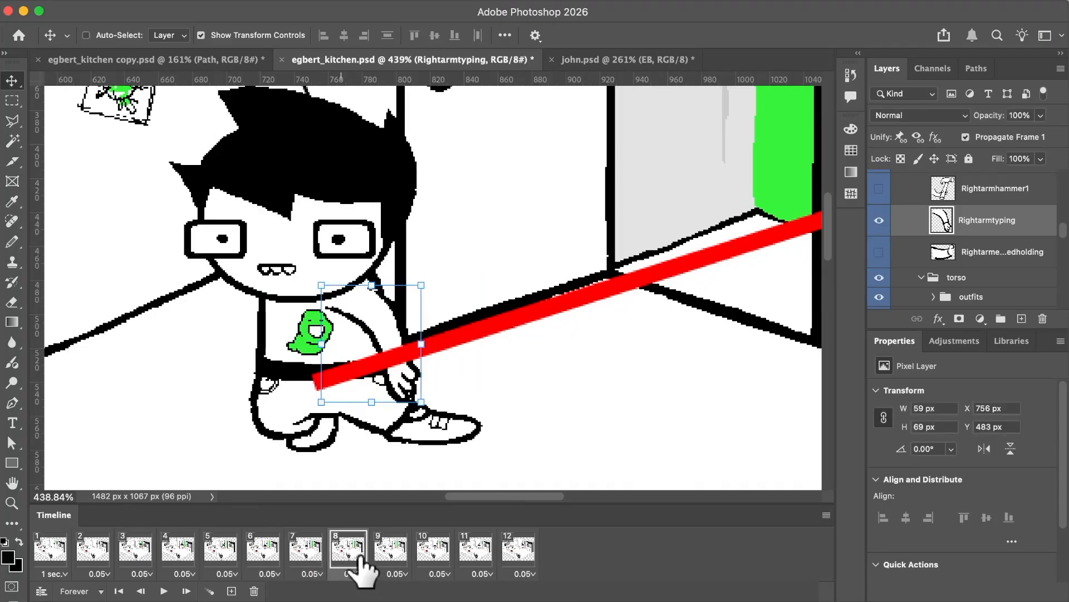
click(433, 554)
scroll(577, 435, down, 1)
click(878, 222)
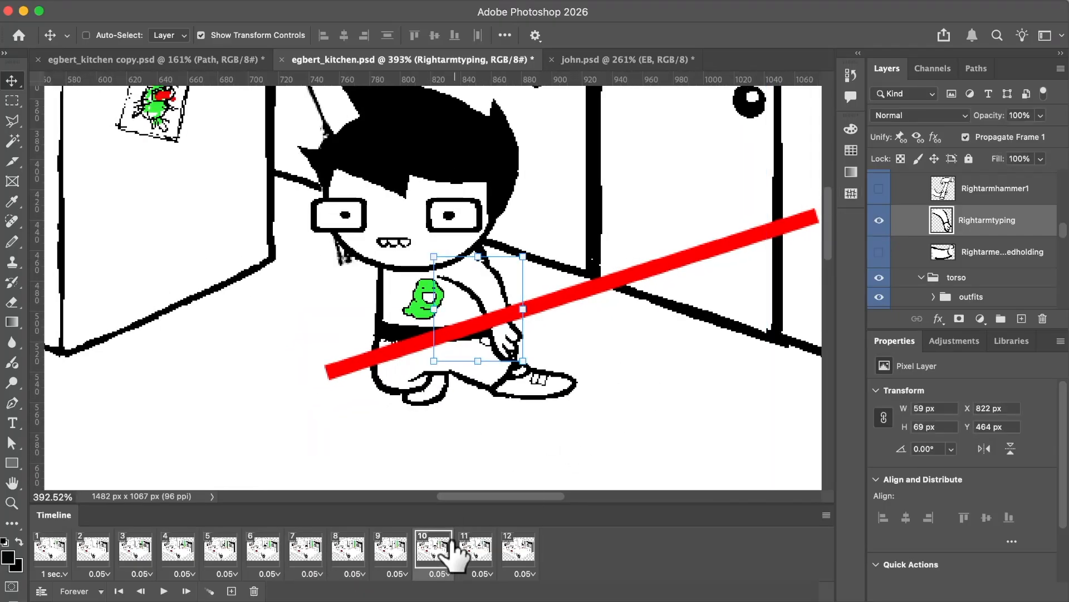
click(469, 550)
click(878, 222)
scroll(688, 366, right, 3)
click(516, 551)
click(880, 219)
Step through frames 9 to 12 and go to frame 1, checking EB's right arm against the body.
scroll(601, 338, down, 2)
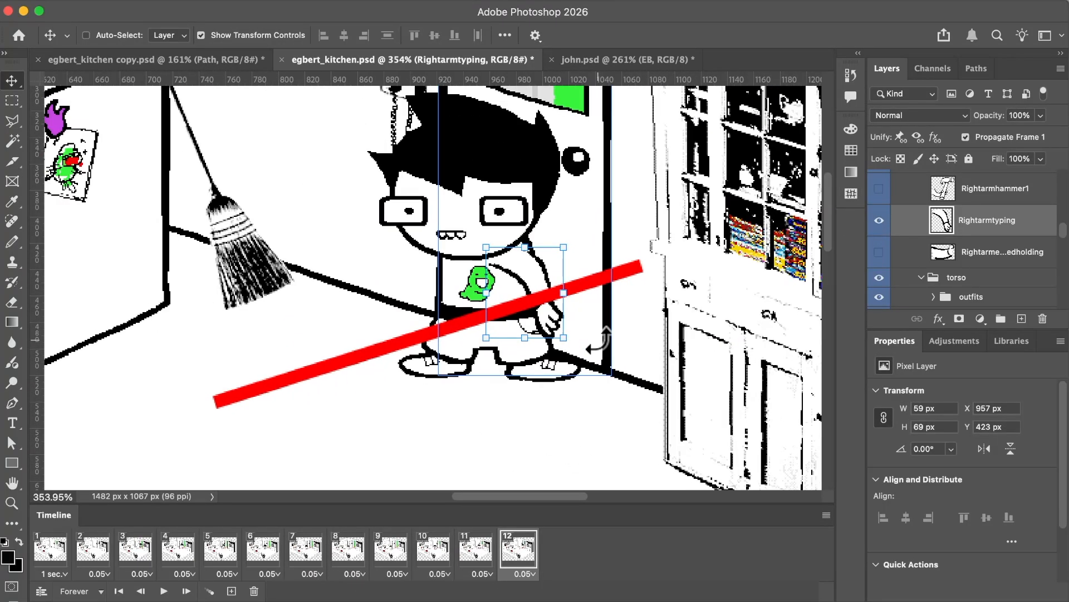
scroll(597, 343, right, 3)
scroll(598, 342, up, 3)
scroll(730, 339, down, 2)
scroll(730, 339, left, 1)
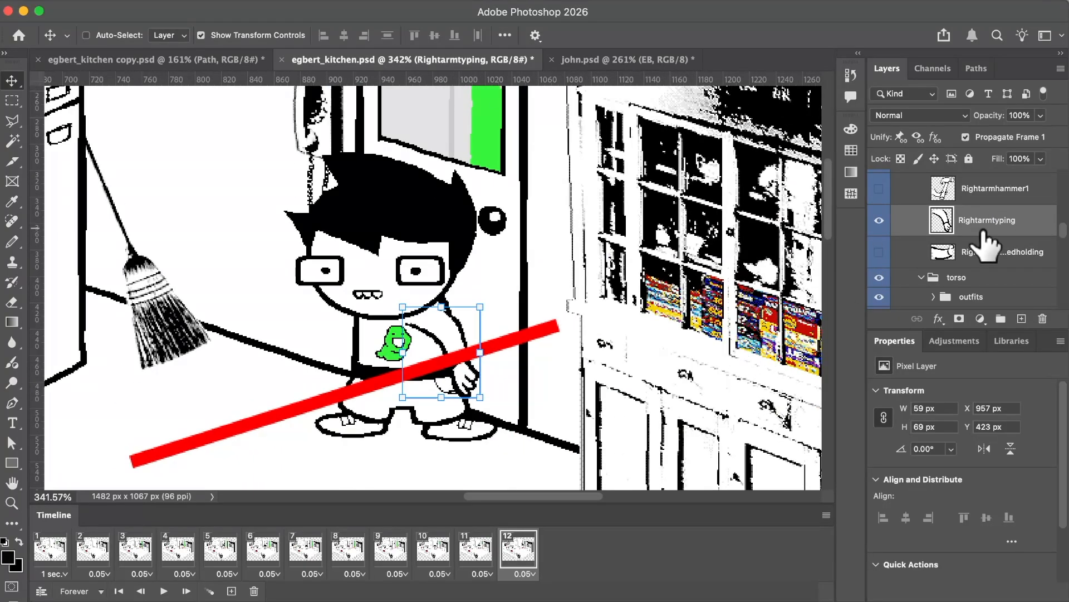
scroll(993, 239, up, 5)
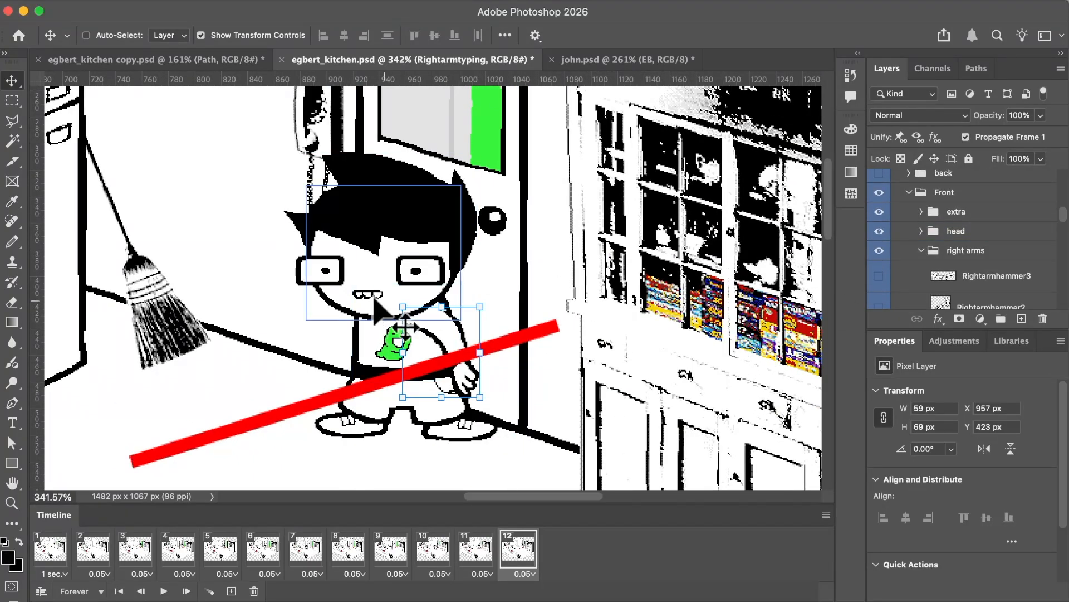
click(474, 547)
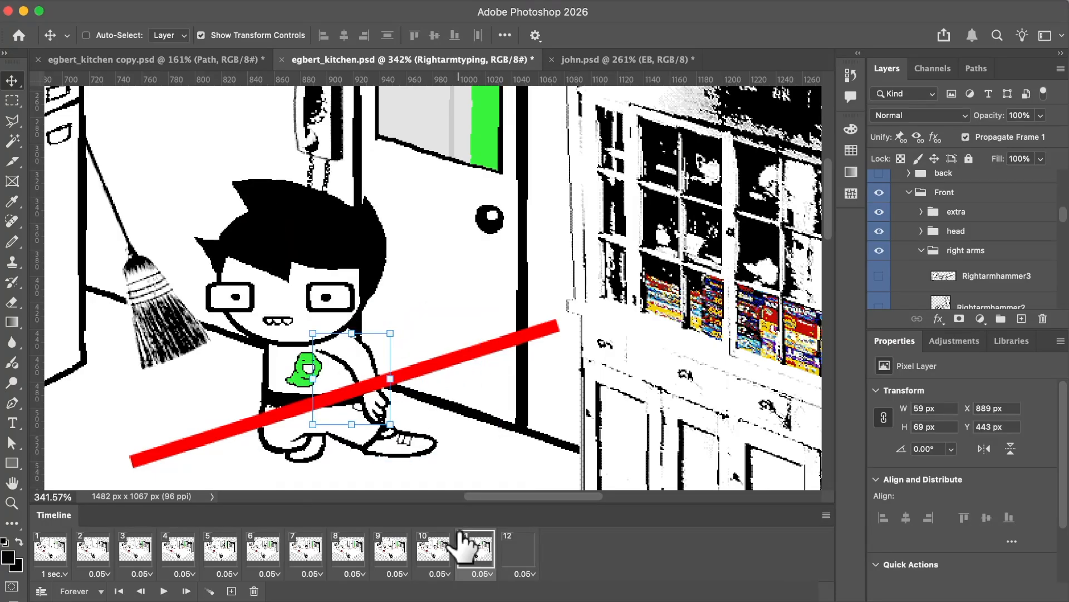
click(437, 548)
click(388, 549)
click(446, 551)
click(473, 551)
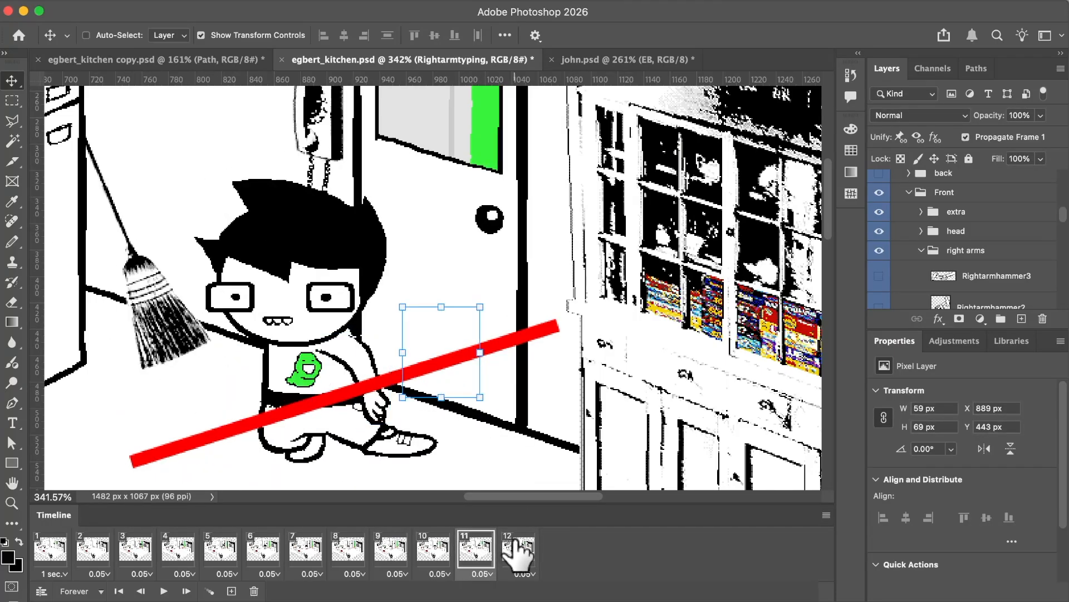
click(518, 549)
click(51, 548)
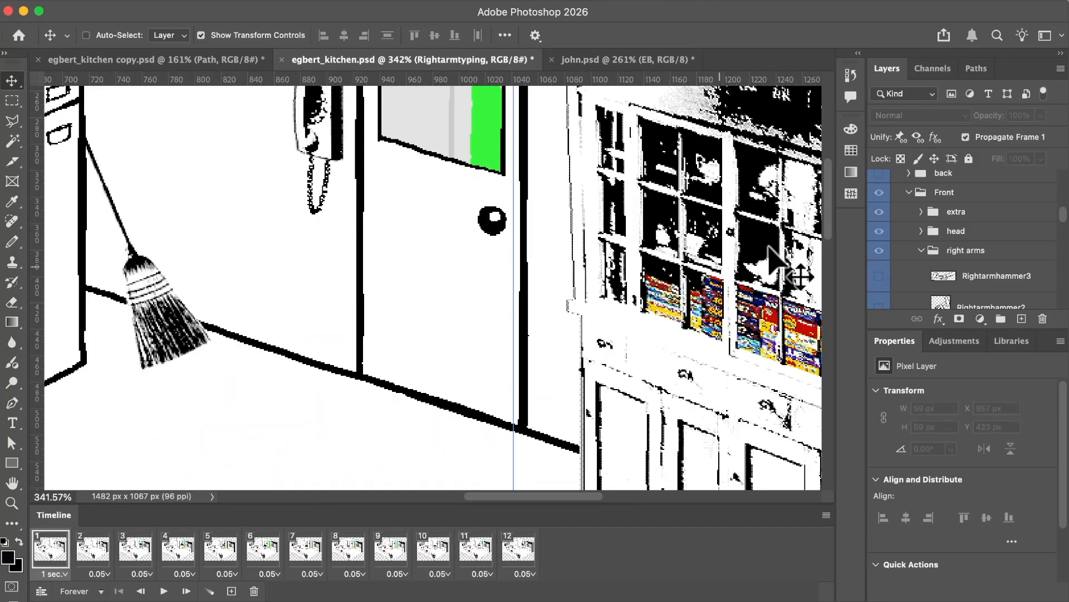
Show and hide the guide Path layer in frame 1 so that it is hidden across the animation.
scroll(955, 229, down, 5)
scroll(956, 229, up, 10)
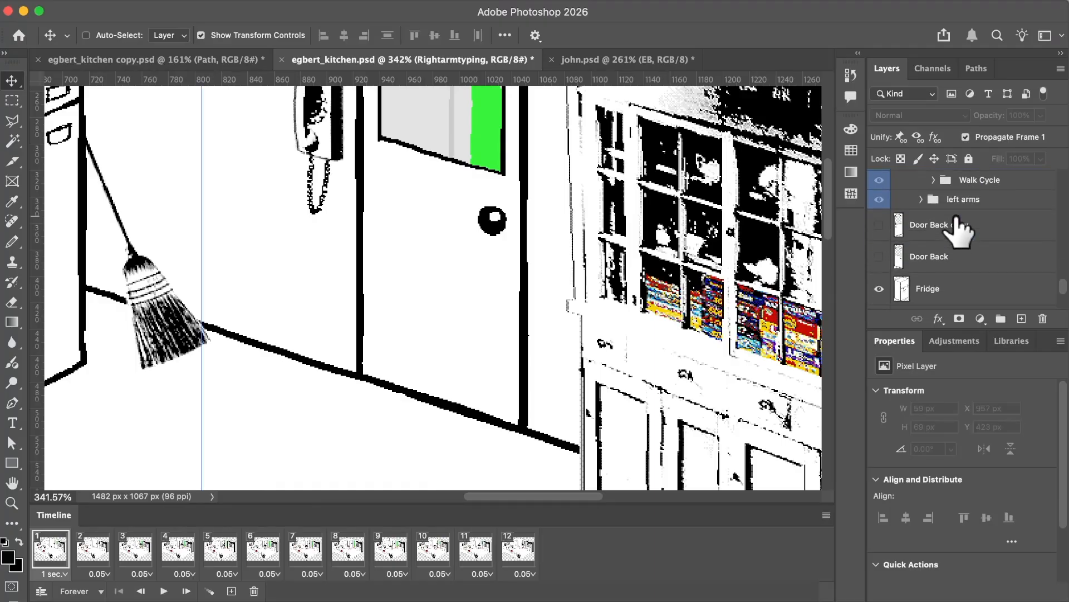
scroll(956, 229, up, 6)
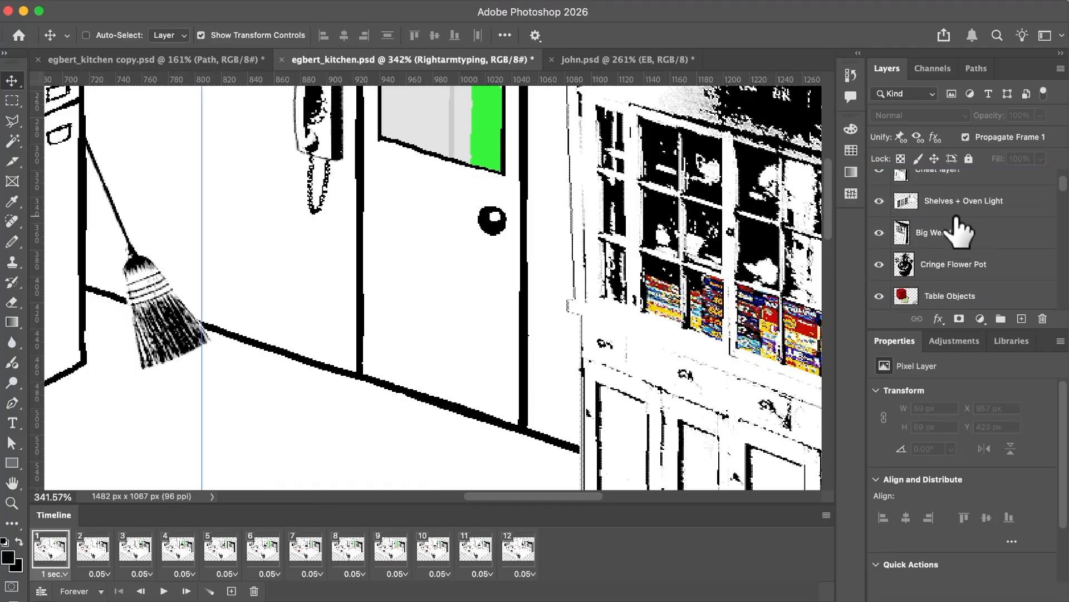
click(895, 220)
click(879, 188)
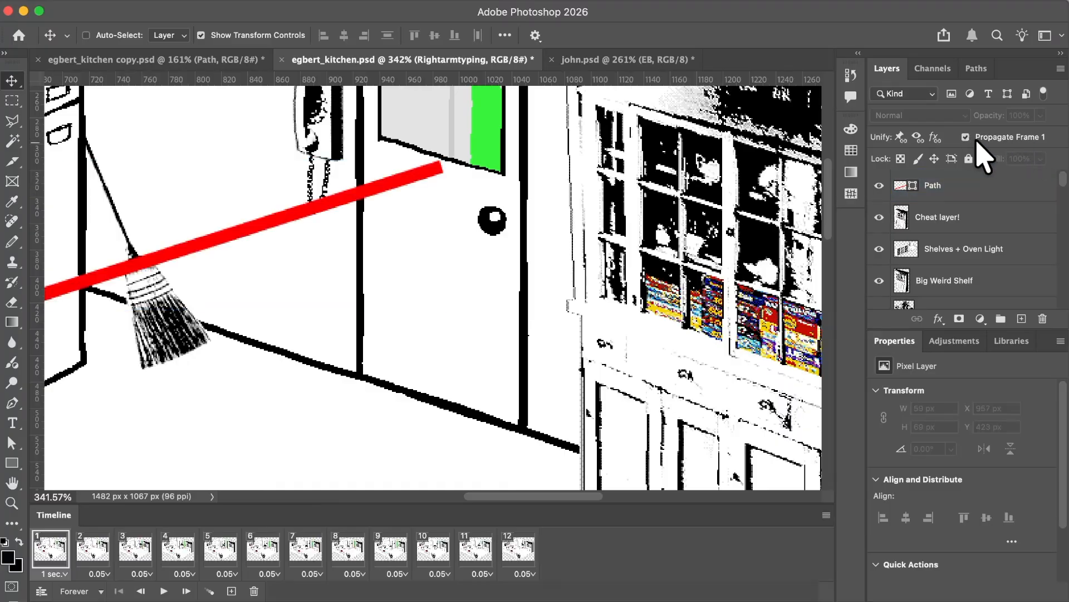
click(879, 186)
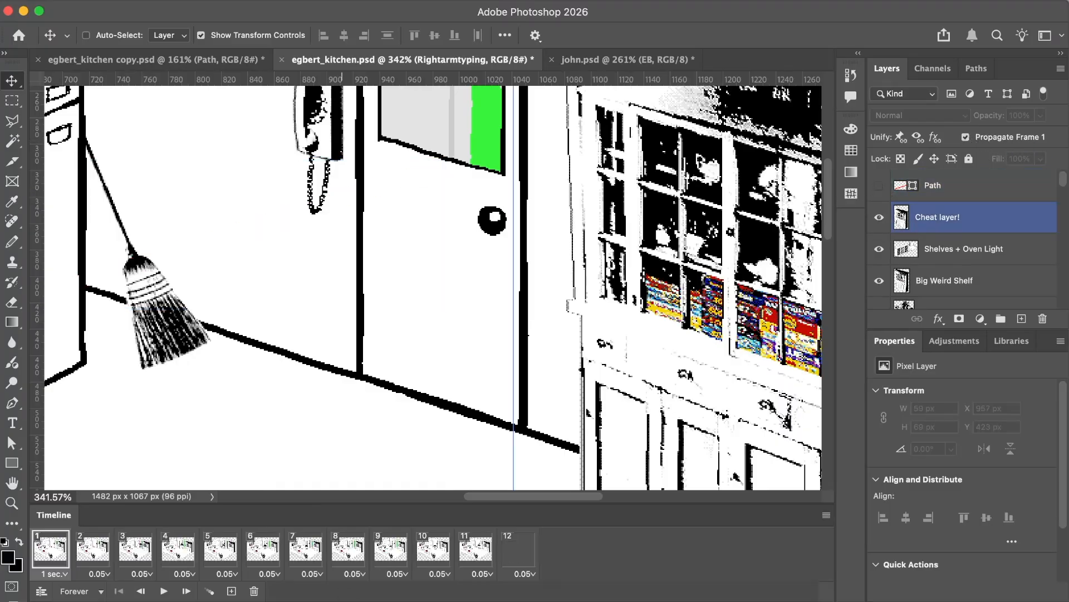
Step through frames 2 to 12 to check EB's walk, his right arm and the door movement.
click(92, 548)
click(135, 548)
click(178, 549)
click(243, 549)
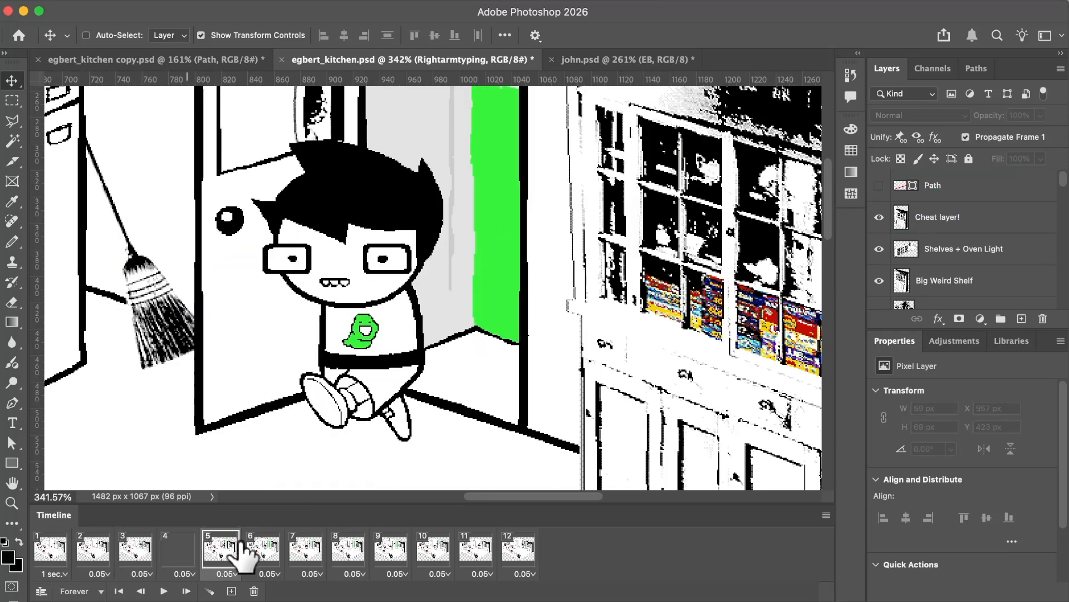
click(273, 551)
click(306, 553)
click(351, 553)
click(393, 551)
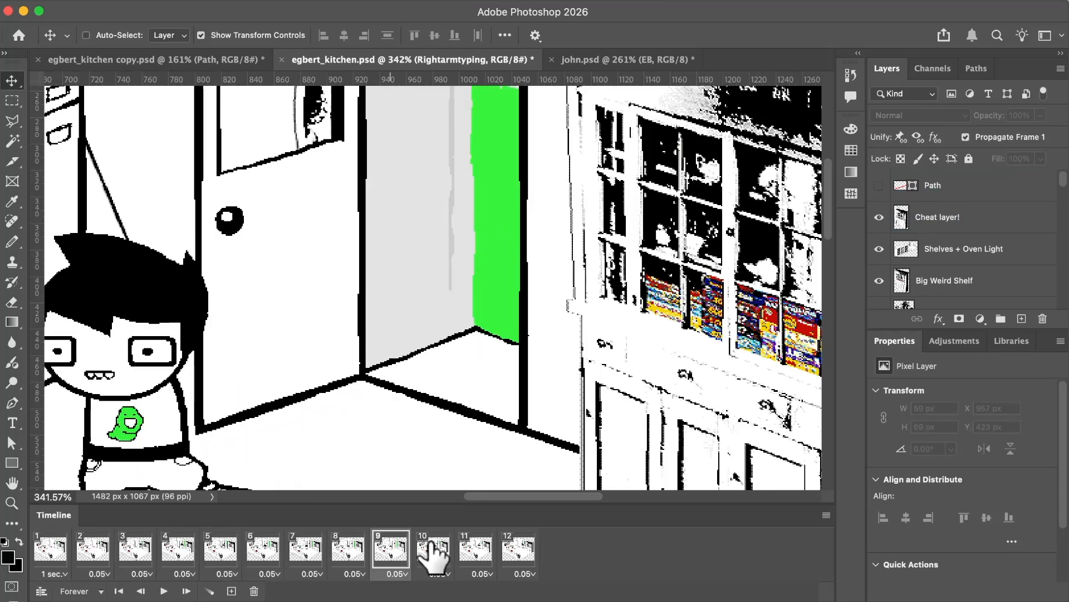
click(433, 551)
click(474, 551)
click(507, 552)
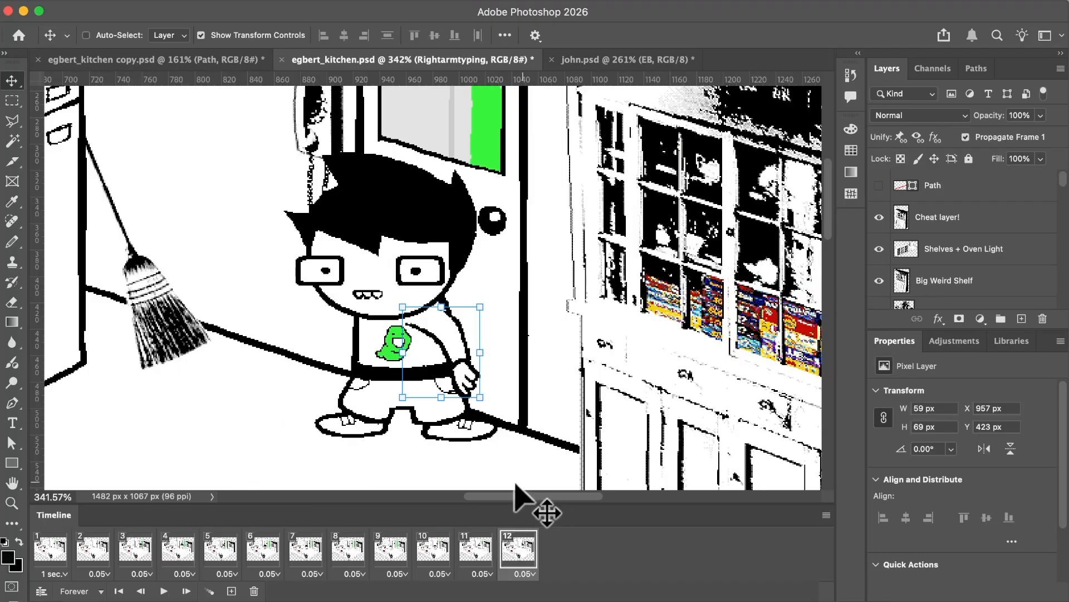
In frame 10, hide the Rightarmtyping layer.
click(393, 551)
click(434, 551)
click(944, 280)
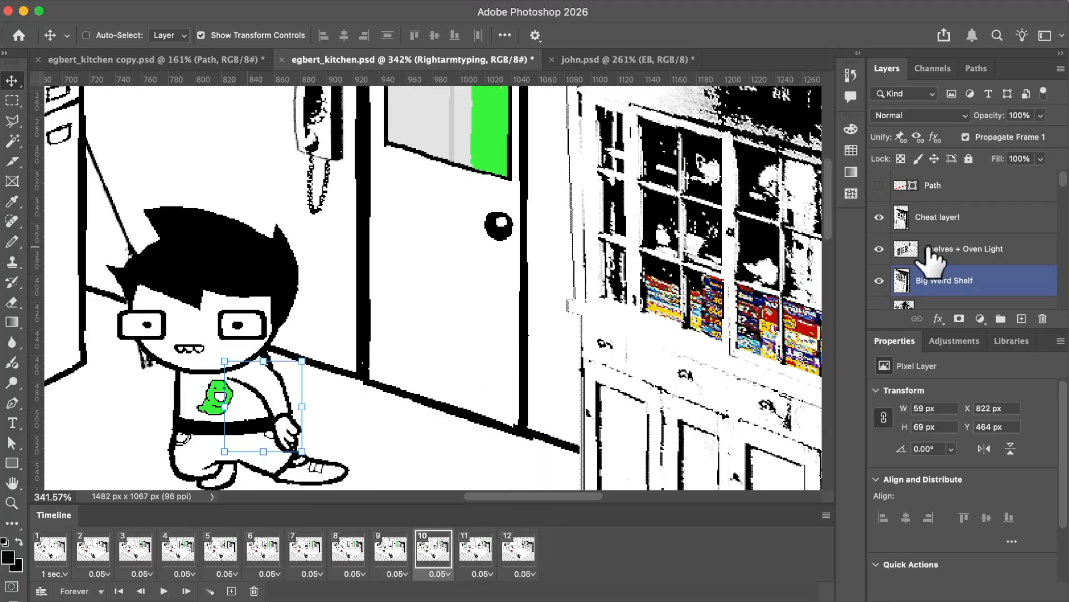
scroll(930, 256, down, 10)
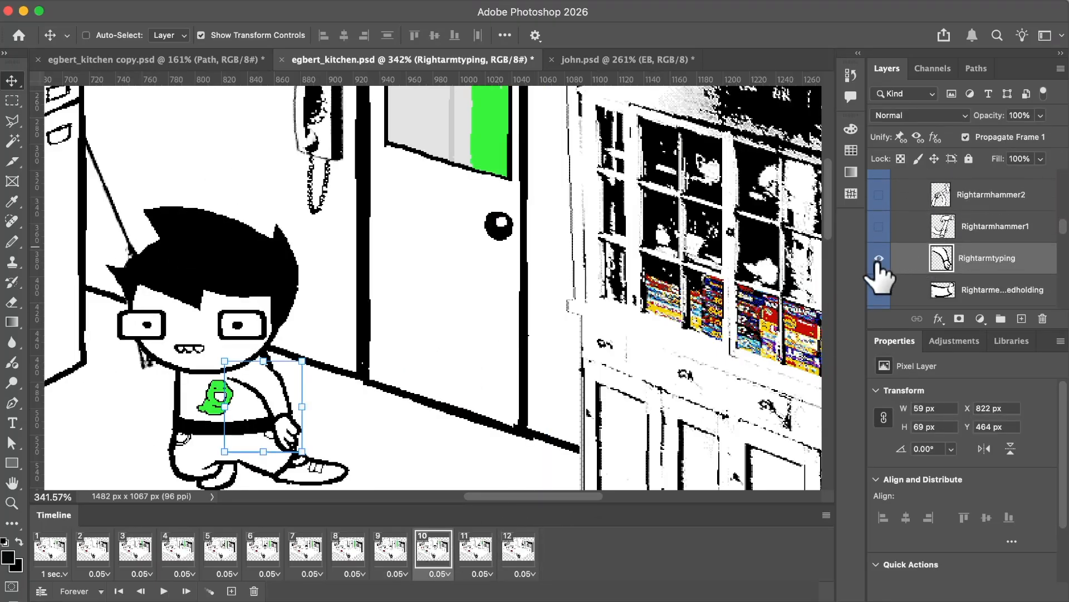
click(879, 258)
Duplicate frame 12 at the end, then nudge the EB group slightly up and toward the doorknob in frame 12.
click(483, 548)
click(521, 549)
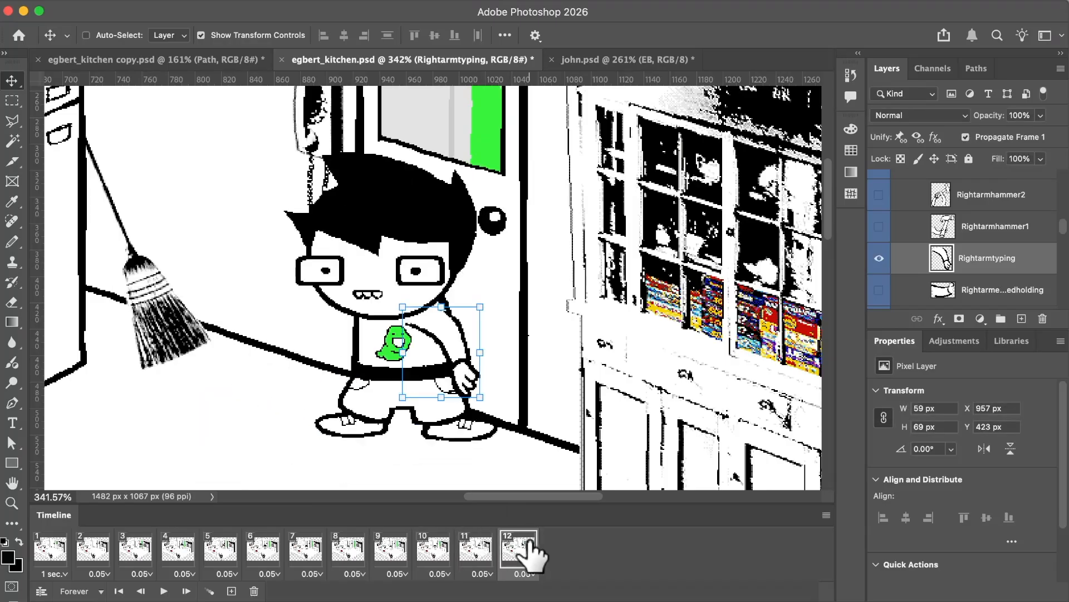
click(511, 551)
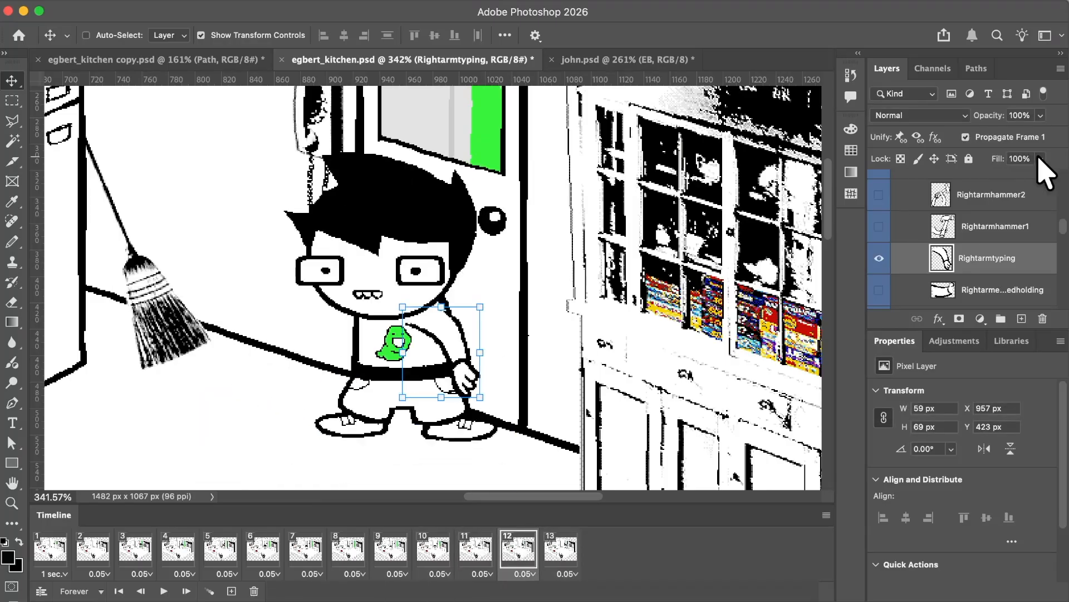
scroll(1003, 228, up, 5)
click(981, 200)
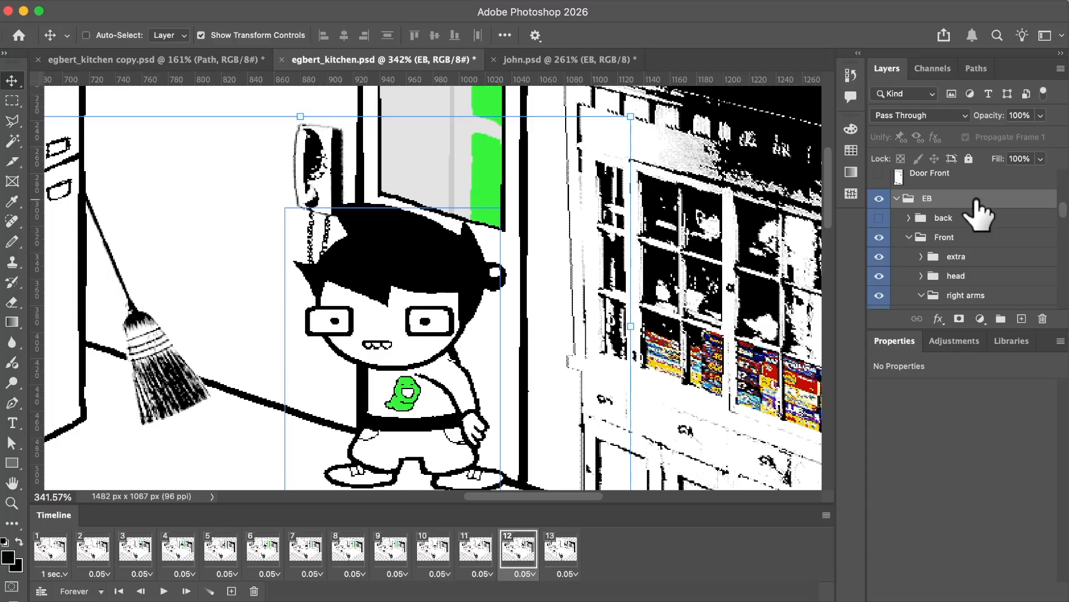
scroll(635, 279, down, 2)
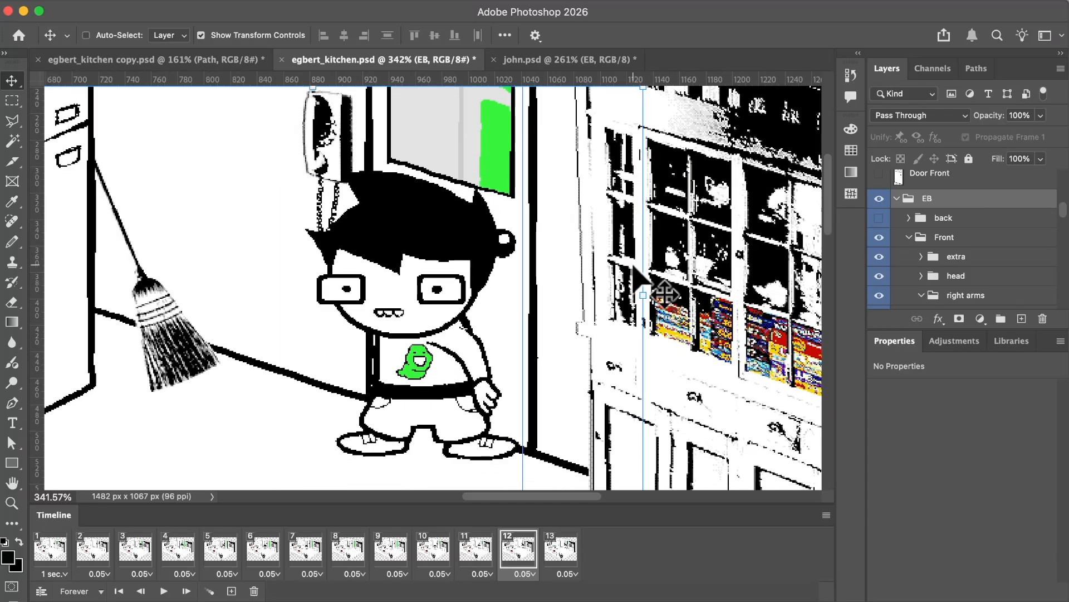
scroll(633, 266, down, 2)
click(557, 554)
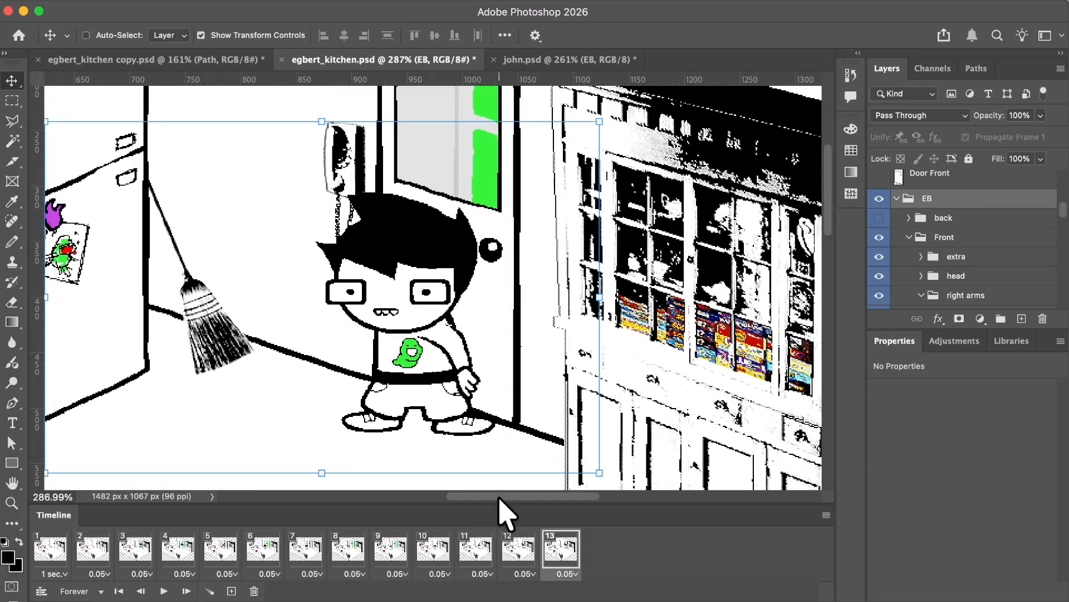
In frame 12, nudge the Door Back layer to X 923 px, Y 131 px.
click(516, 542)
super+click(502, 323)
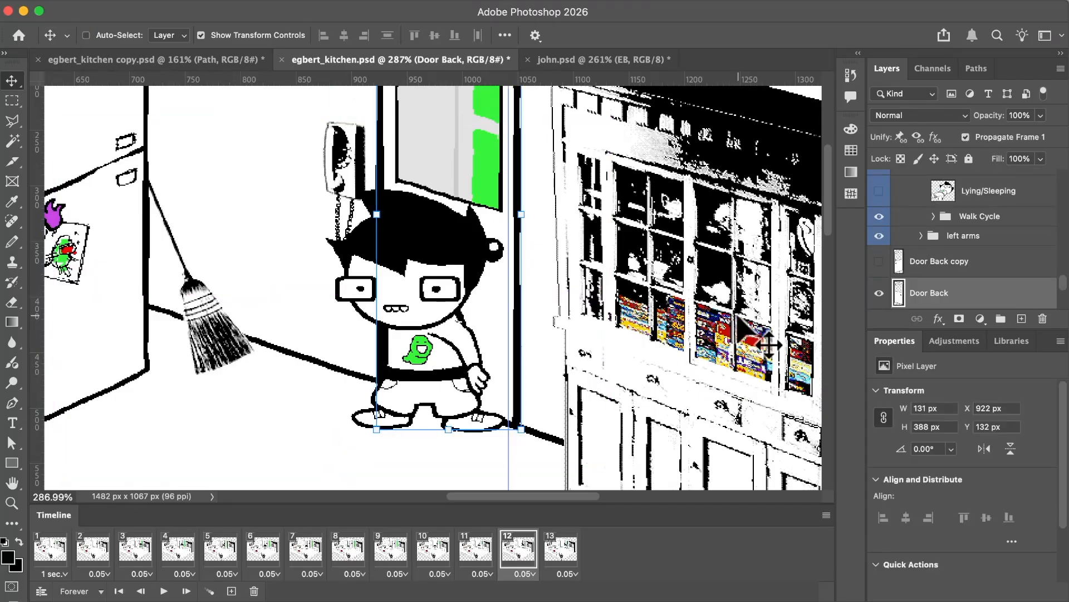
key(Right)
key(Up)
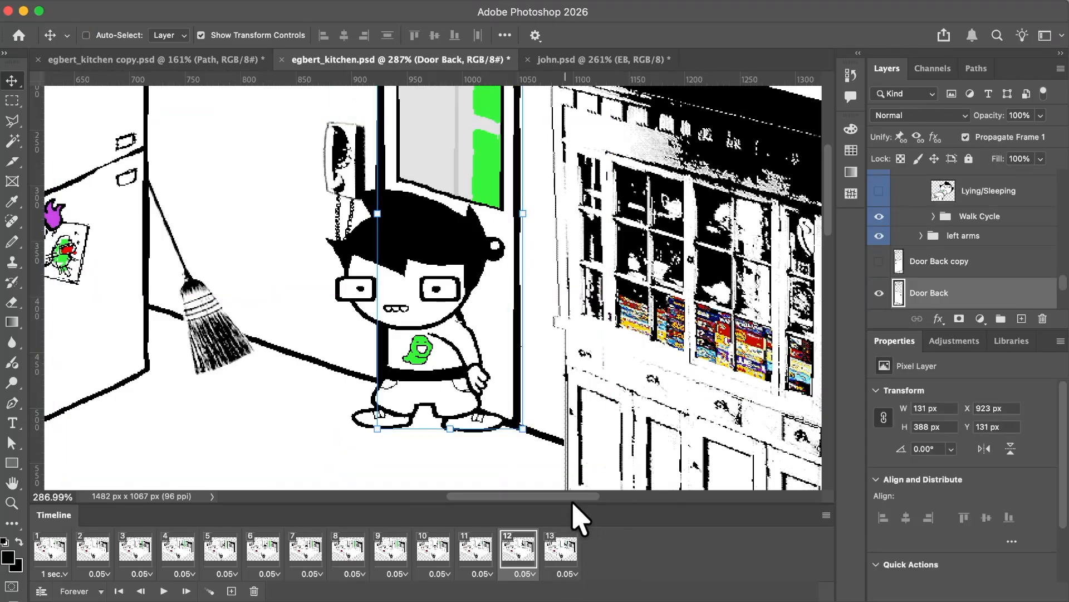
Toggle the Door Back layer's visibility in frame 12 to inspect the shifted door behind EB.
scroll(511, 348, up, 4)
scroll(362, 376, up, 2)
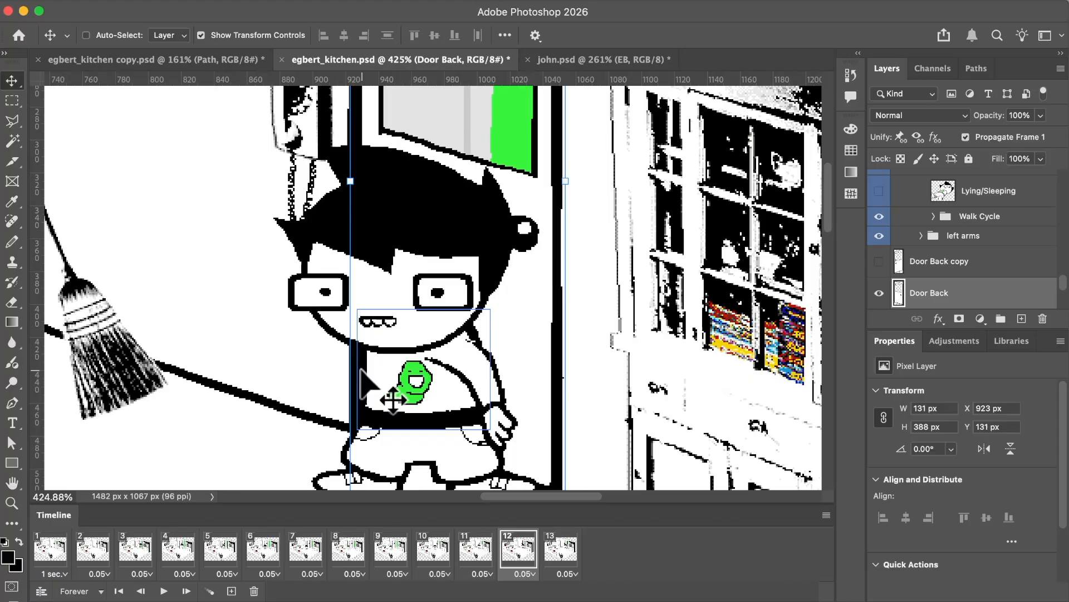
click(881, 294)
click(881, 294)
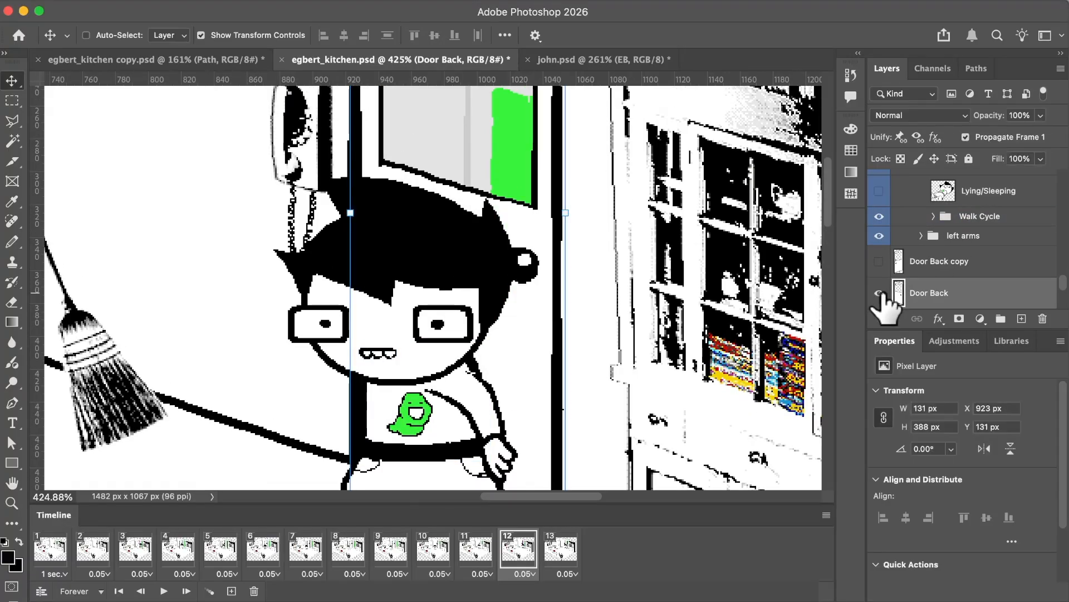
click(881, 294)
click(880, 294)
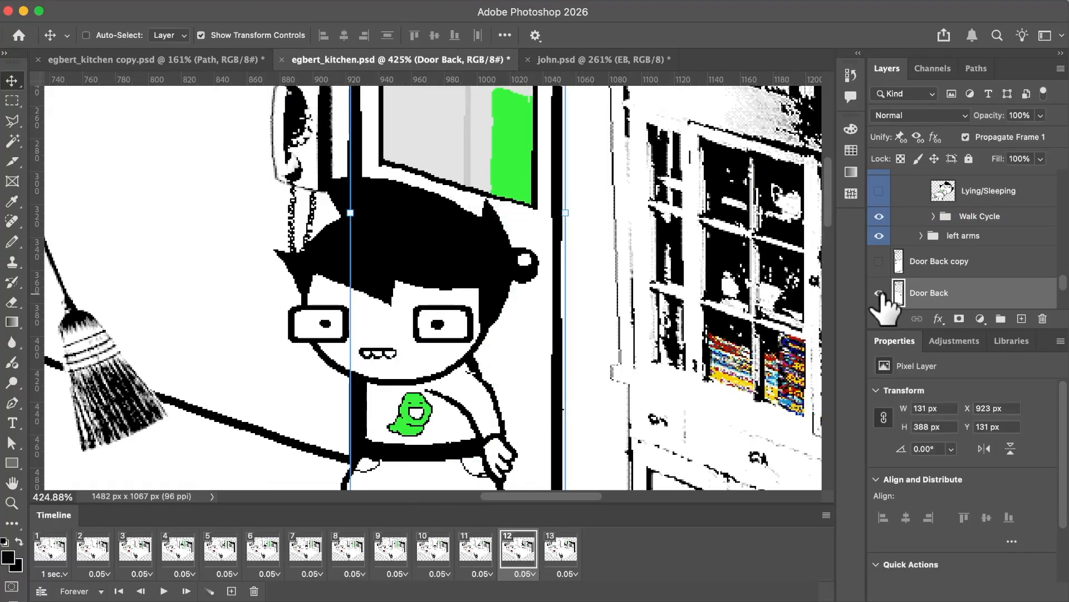
Compare frames 12 and 13 to check the shift of EB and the door.
scroll(585, 311, down, 3)
scroll(520, 162, up, 1)
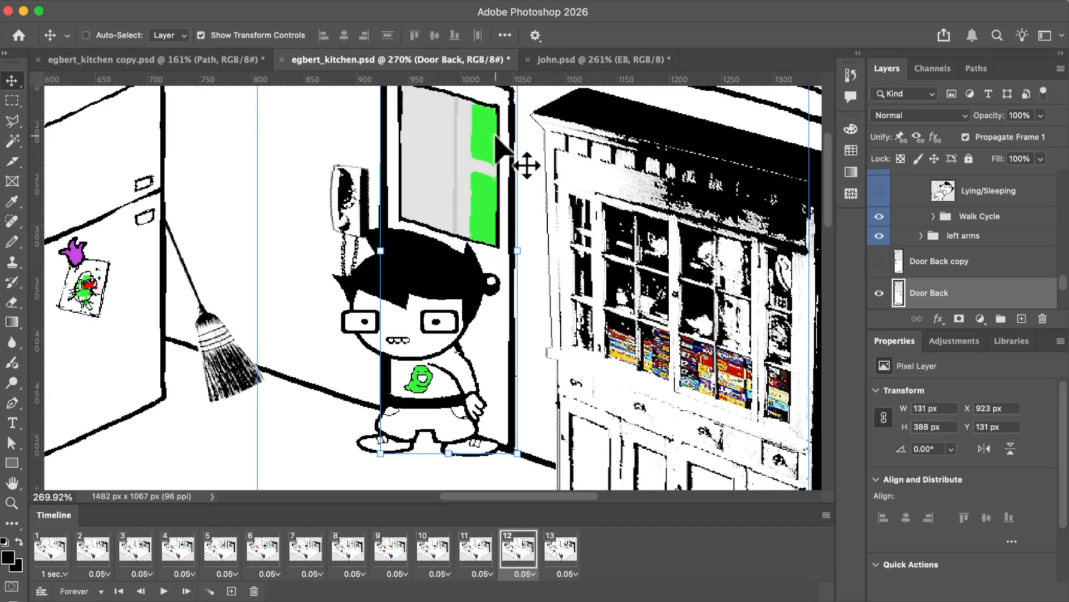
scroll(520, 172, left, 2)
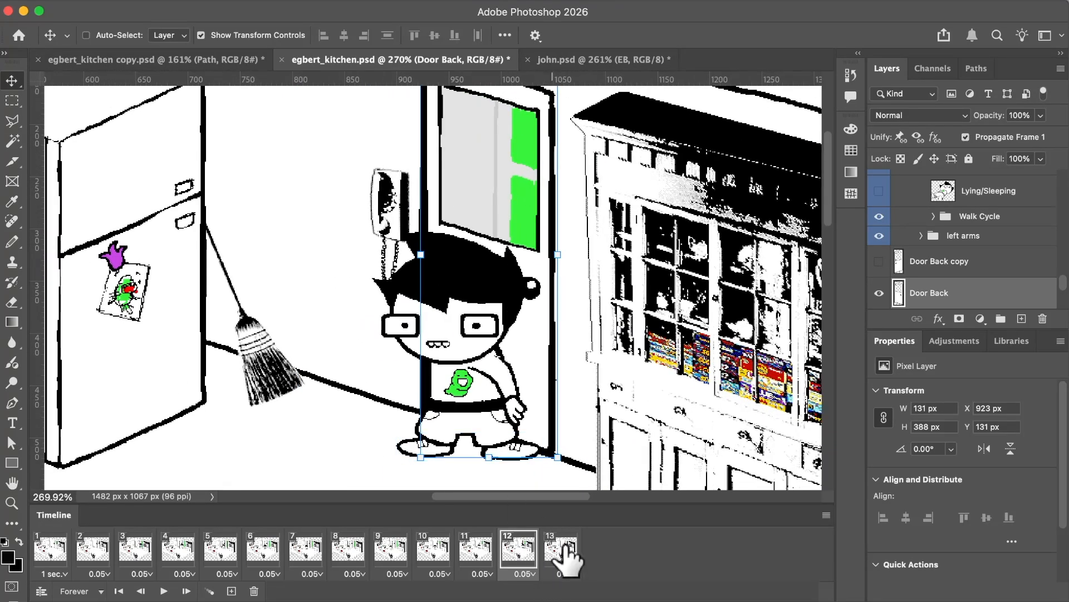
click(562, 547)
click(524, 549)
click(563, 549)
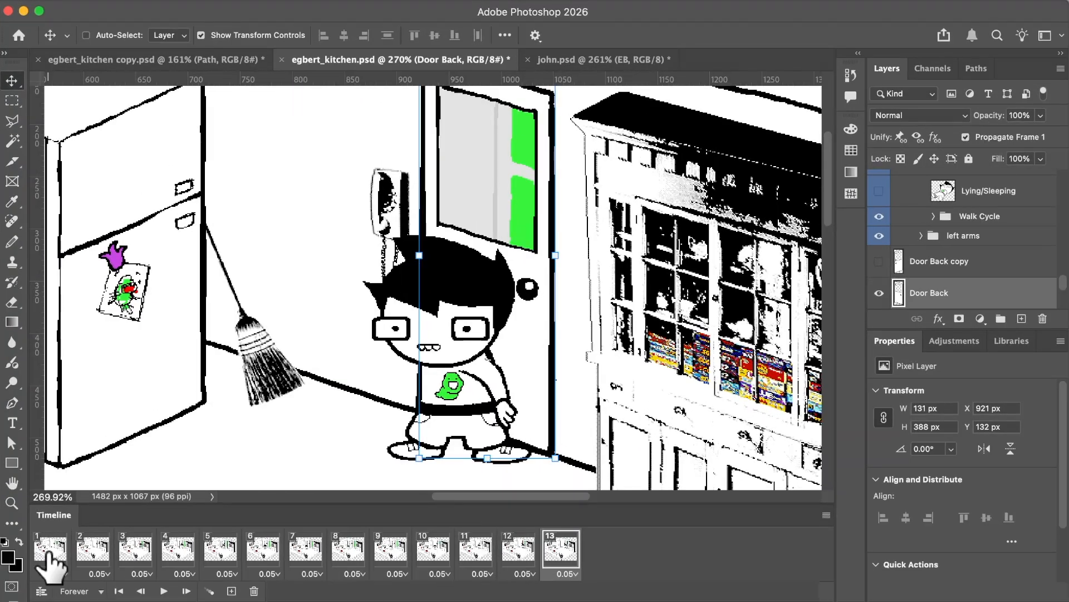
Step through the whole animation from frame 1 to frame 13 and return to frame 1.
click(49, 552)
click(187, 591)
click(187, 591)
click(187, 591)
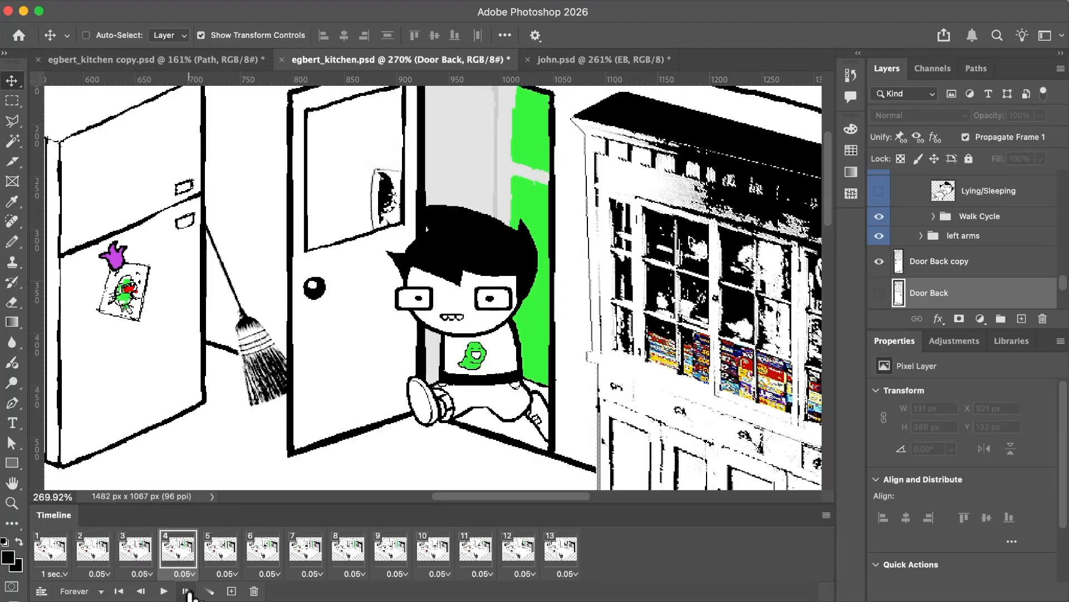
click(187, 591)
click(187, 591)
click(187, 591)
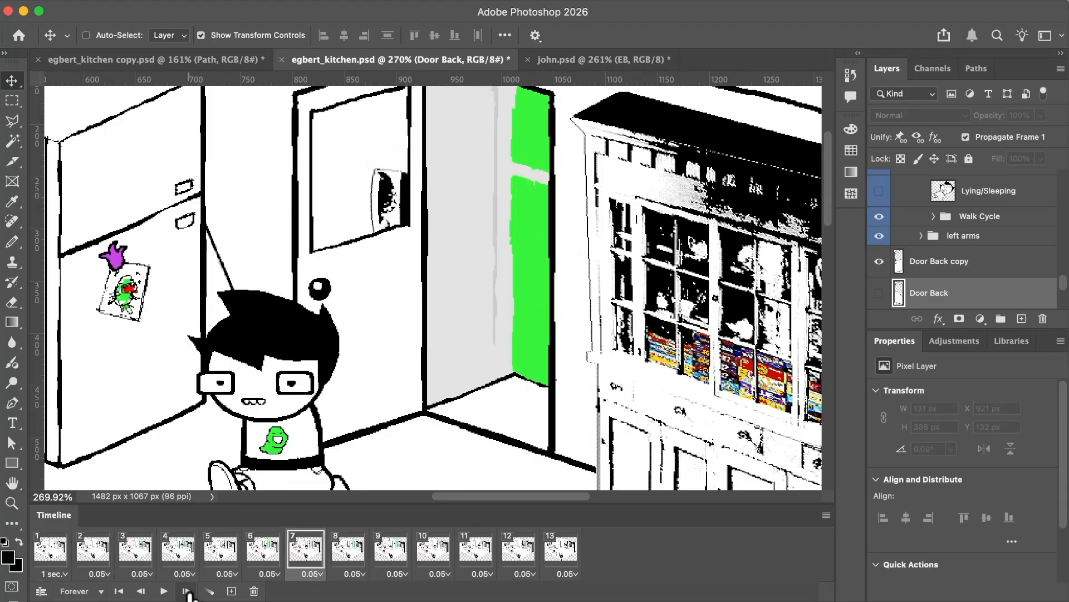
click(187, 591)
click(187, 591)
click(187, 591)
click(187, 591)
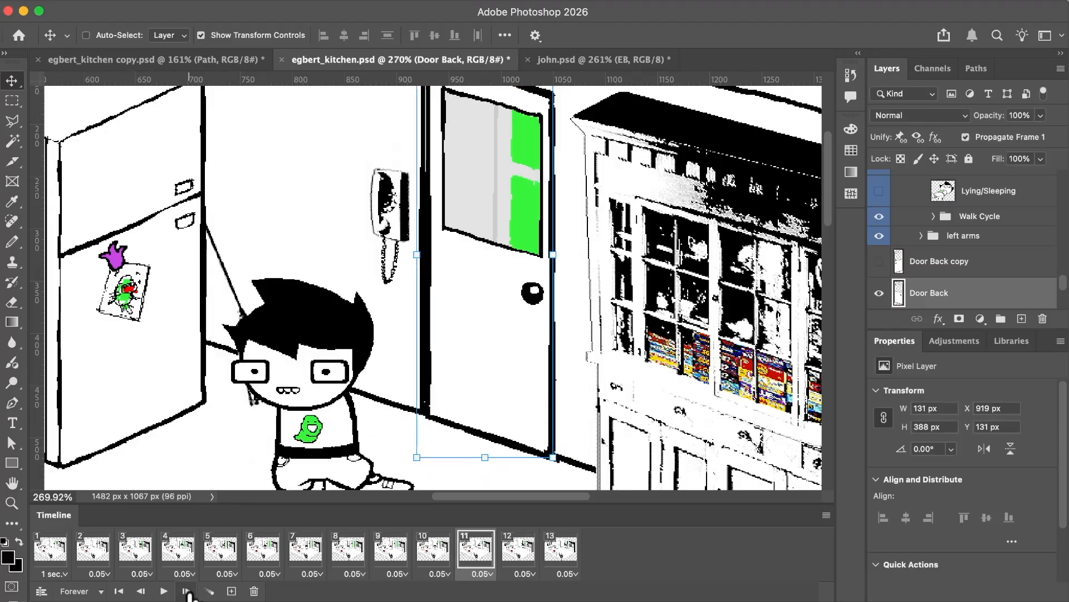
click(187, 591)
click(187, 591)
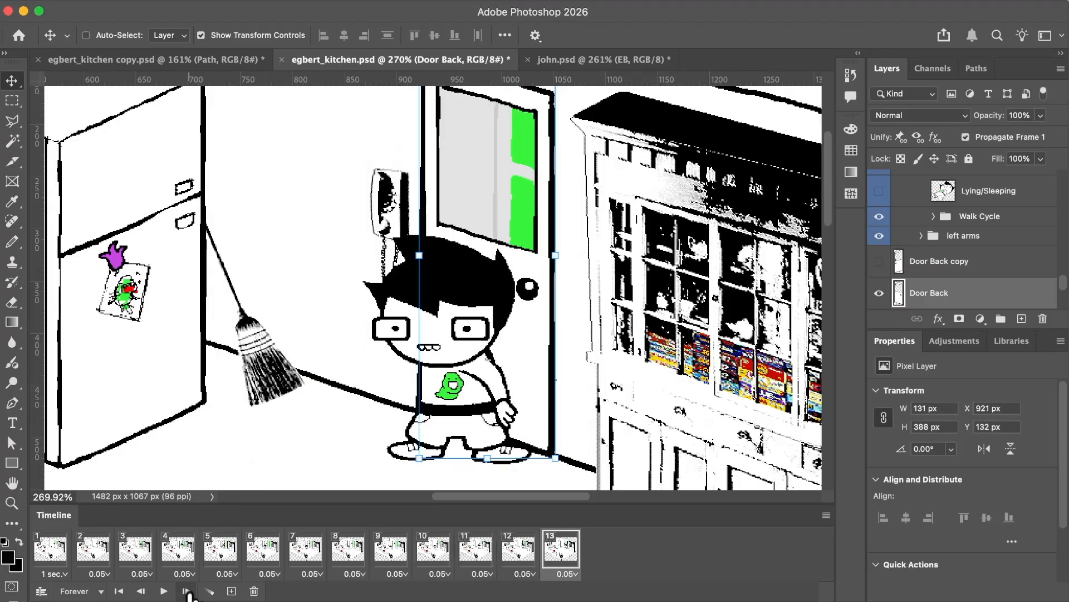
click(37, 543)
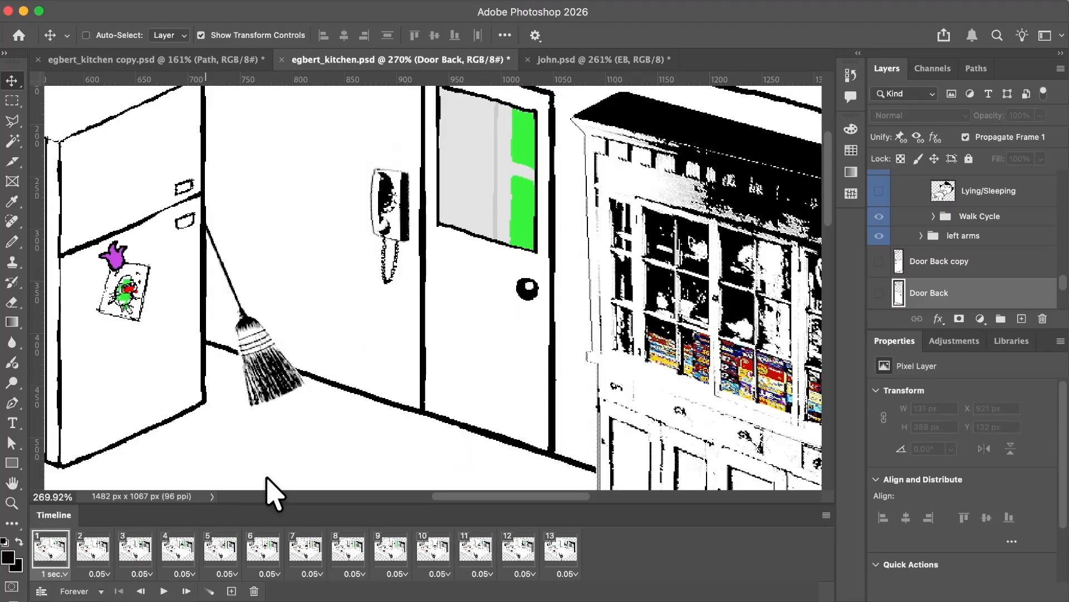
In frame 2, hide the Mouth layer in EB's Face group and make the Mouthgritted layer visible.
scroll(908, 287, up, 5)
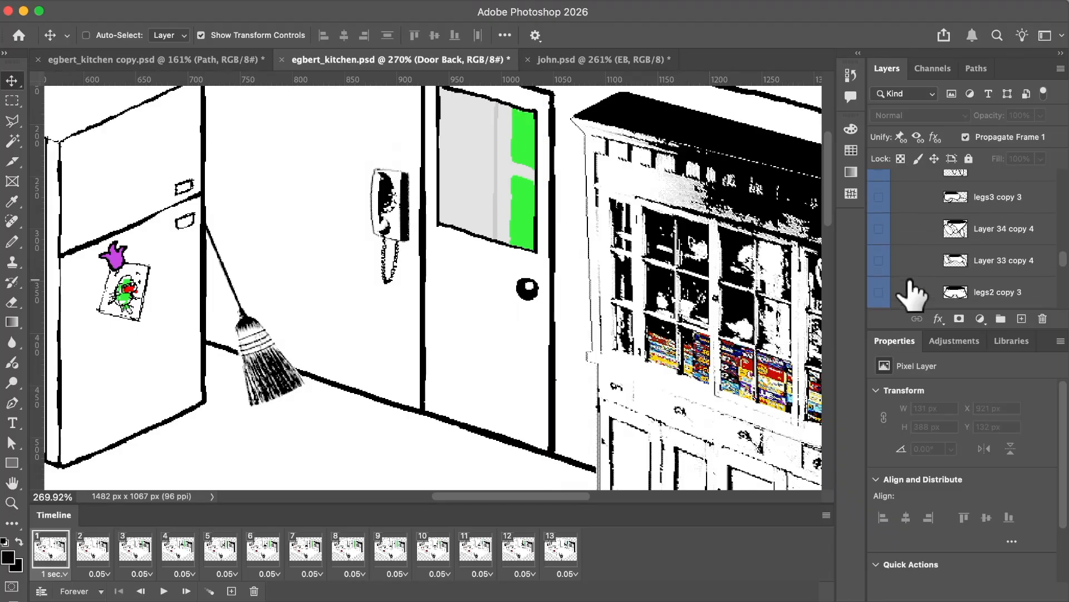
click(93, 548)
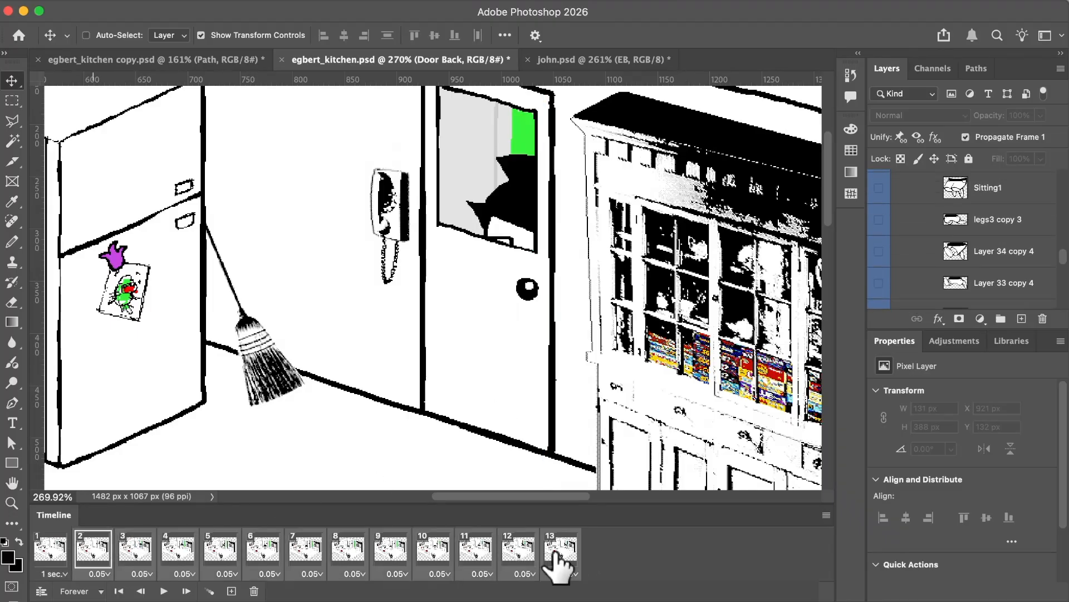
click(51, 548)
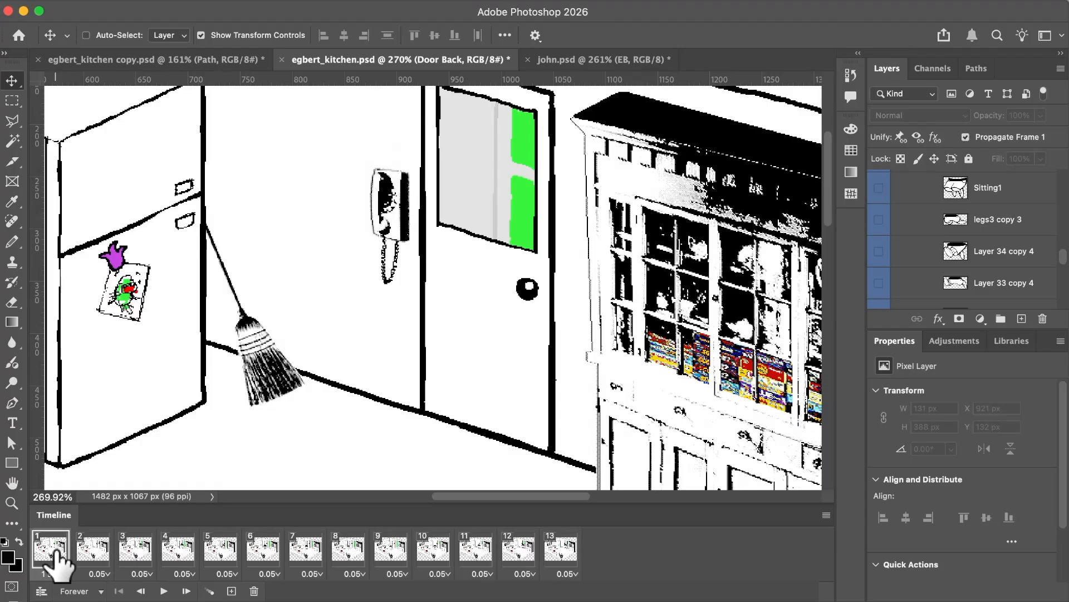
click(90, 552)
scroll(954, 234, up, 3)
click(922, 233)
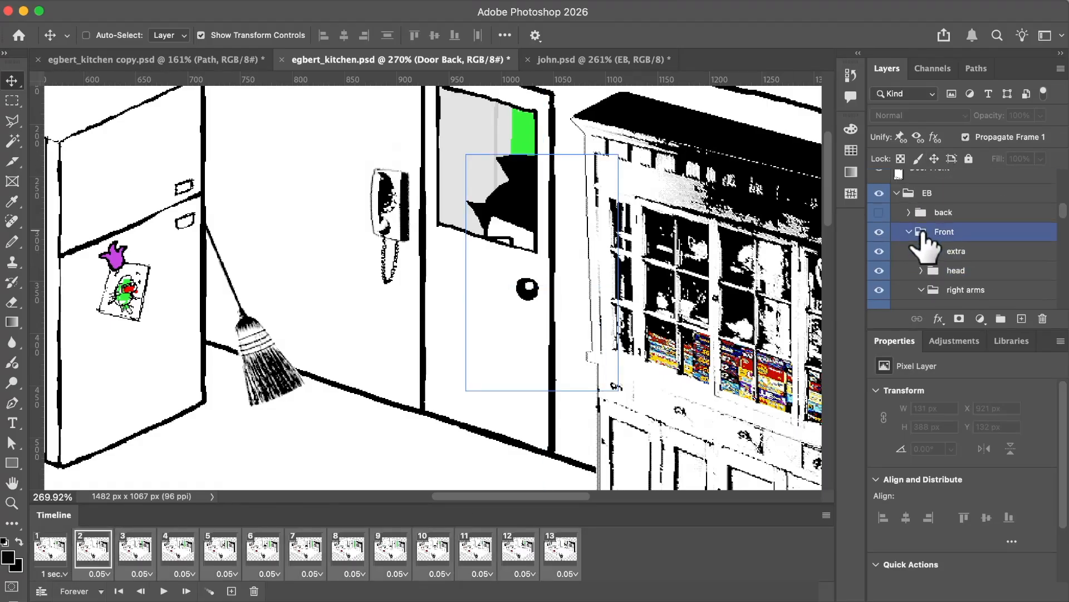
click(919, 274)
scroll(922, 275, down, 8)
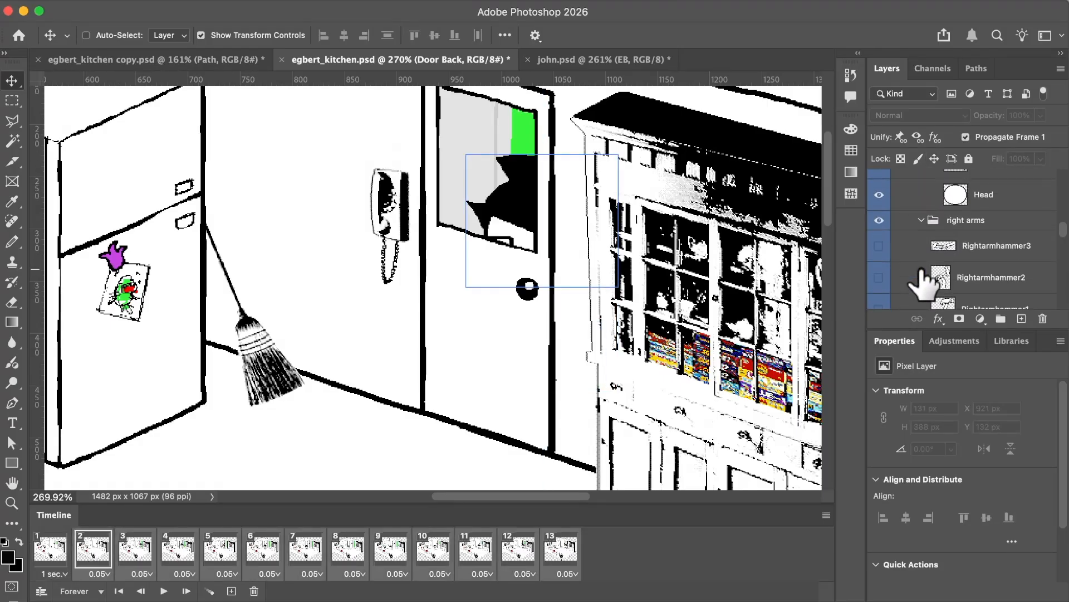
click(883, 211)
scroll(878, 220, up, 4)
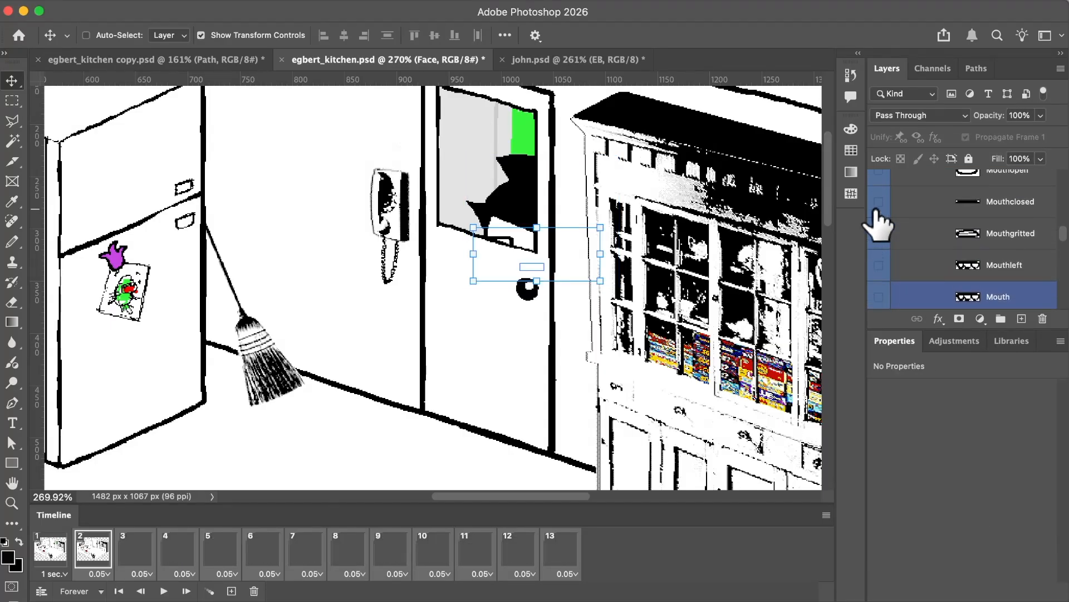
scroll(887, 212, up, 1)
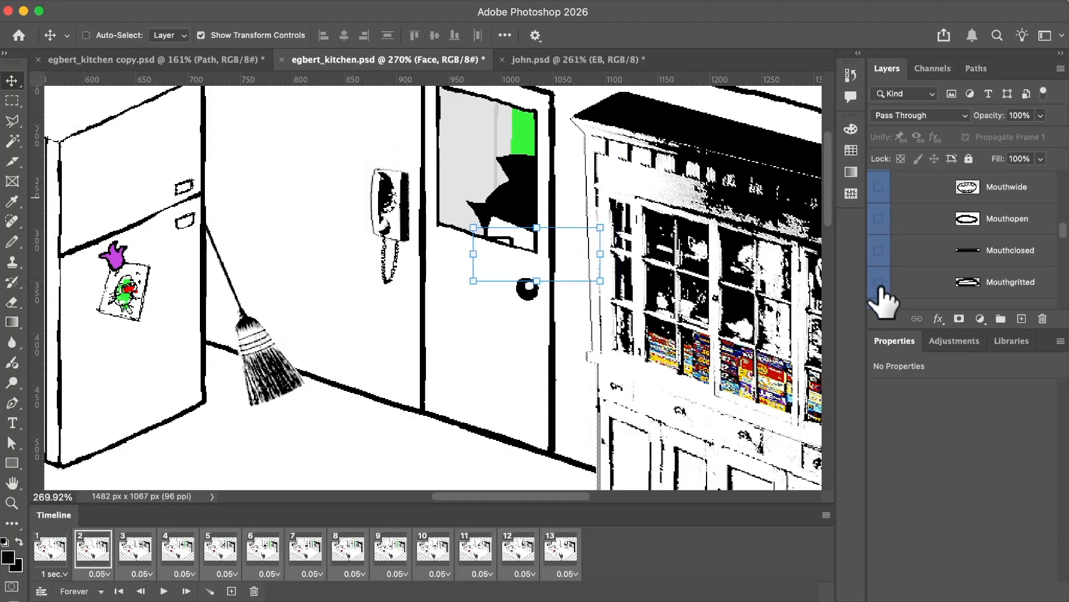
click(879, 283)
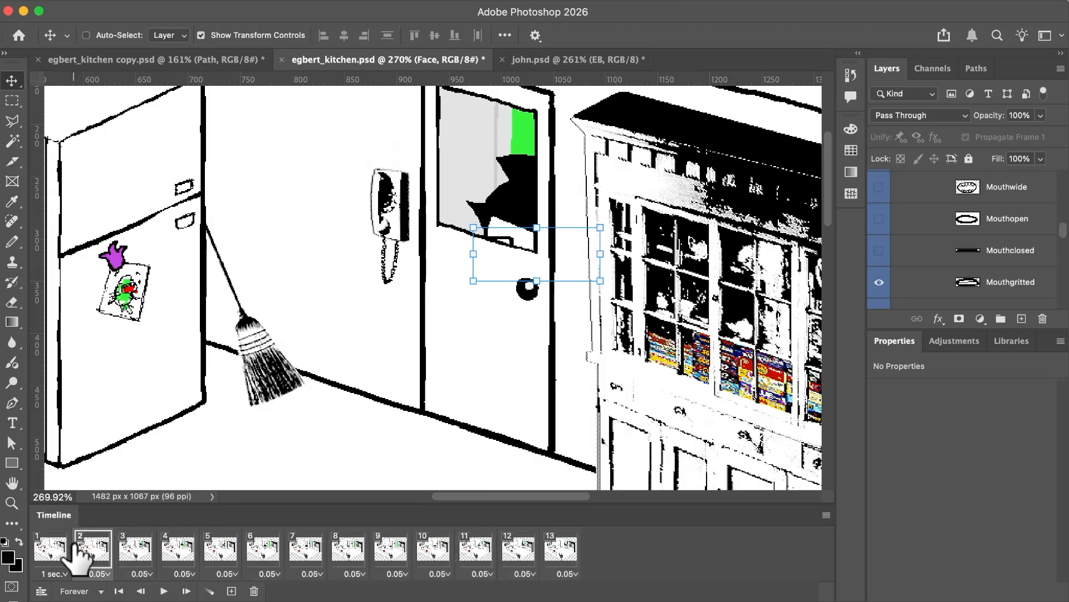
Step through frames 2 to 13 to check the gritted mouth across the whole animation.
click(134, 548)
click(101, 551)
click(135, 552)
click(179, 552)
click(221, 552)
click(258, 555)
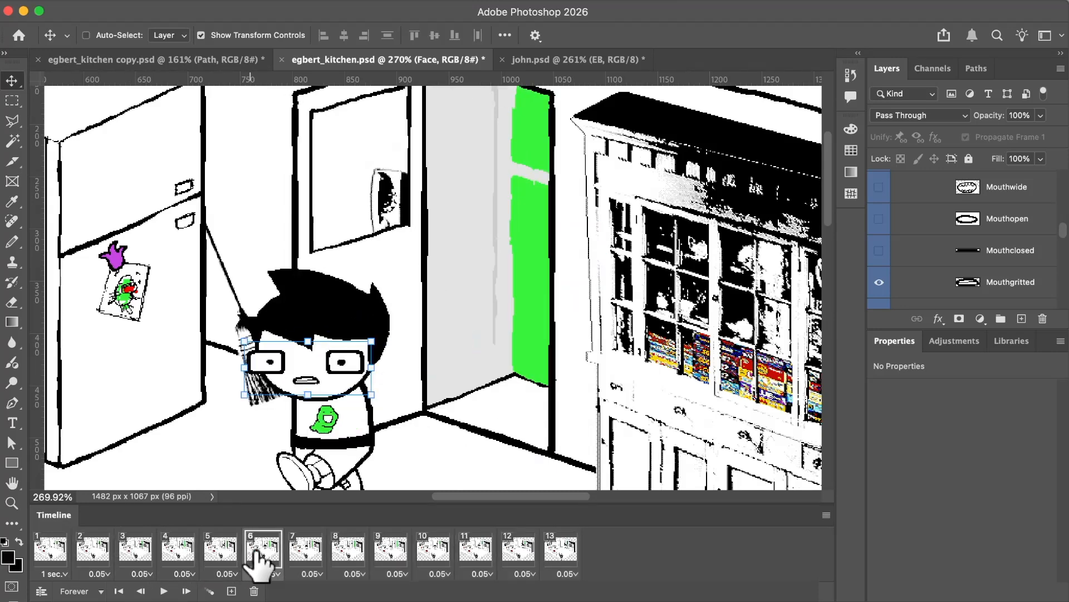
click(305, 552)
click(348, 552)
click(391, 551)
click(433, 551)
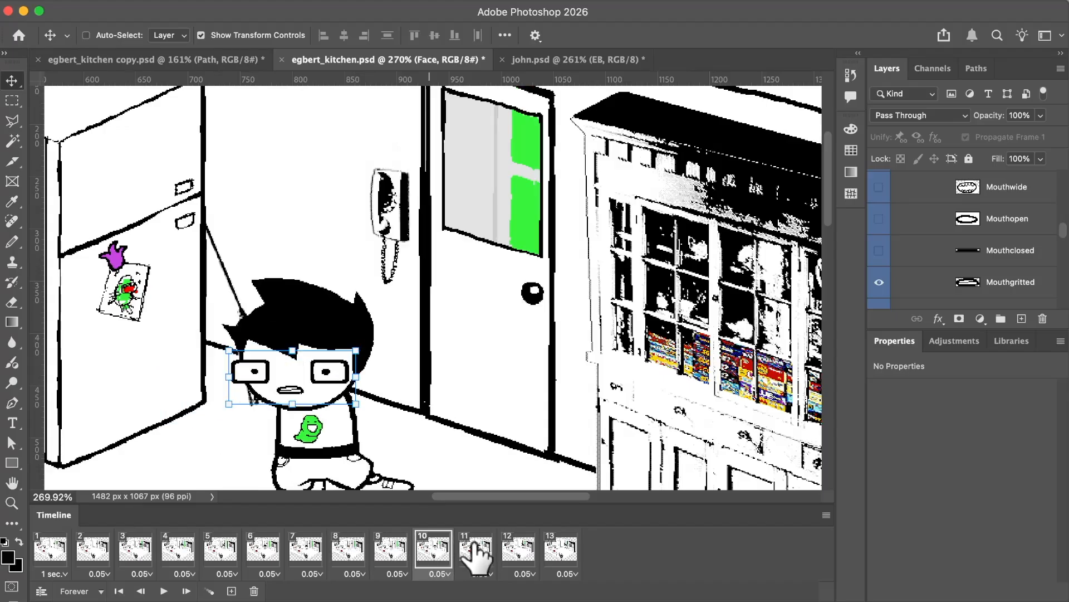
click(476, 551)
click(518, 551)
click(560, 551)
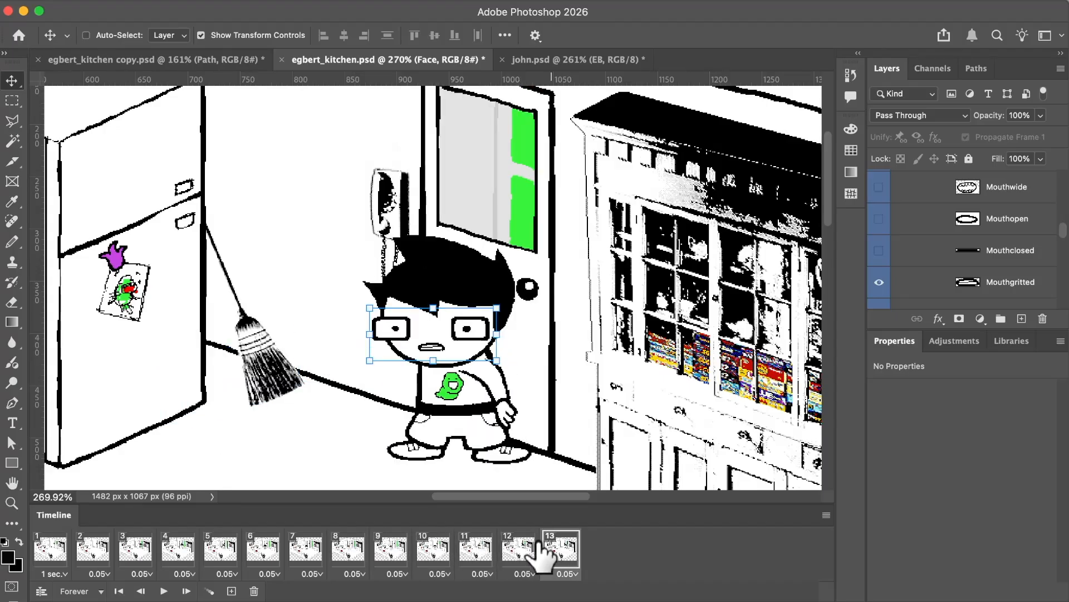
Compare frames 5 to 10 to examine EB's face while he runs in and turns around.
click(384, 552)
click(434, 551)
click(348, 552)
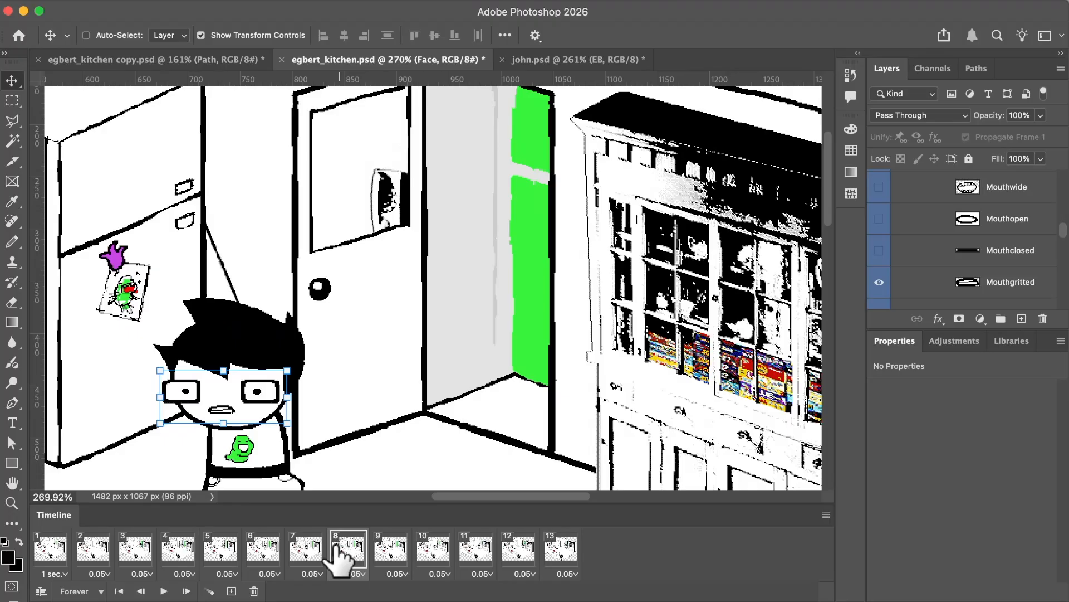
click(305, 552)
click(263, 552)
click(220, 551)
click(263, 552)
click(306, 551)
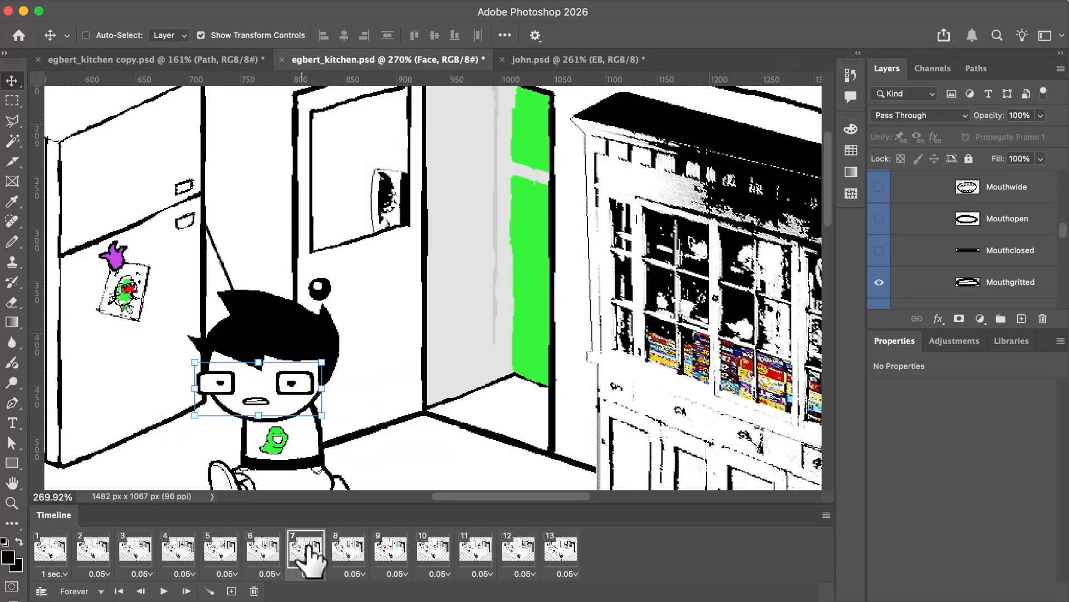
click(345, 552)
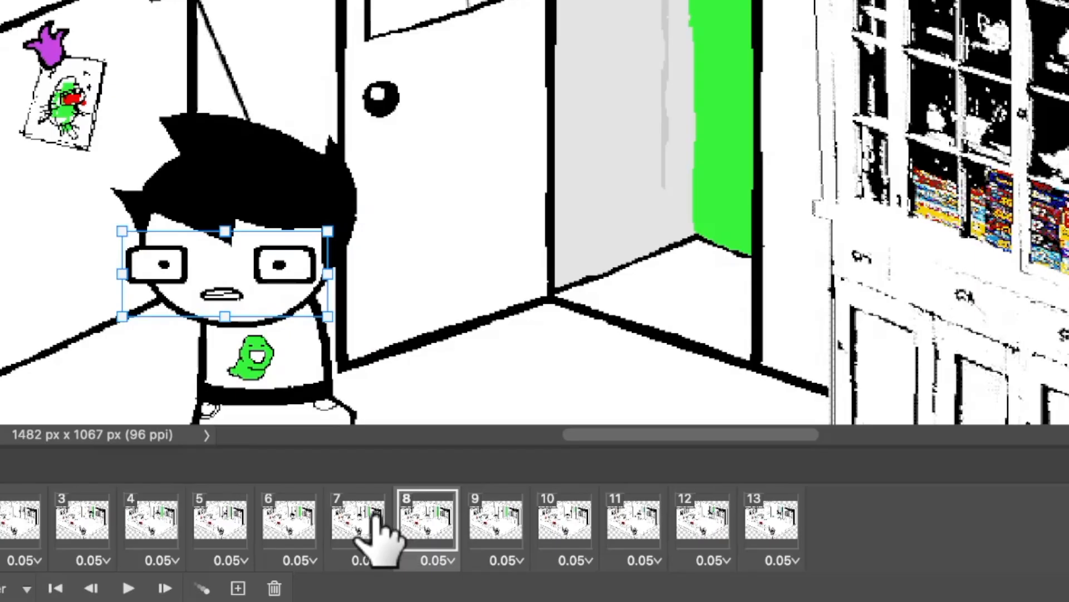
Across frames 7 to 13, nudge EB's Eyes layer to the right and slightly up, to X 730 px, Y 443 px in frame 7.
click(311, 552)
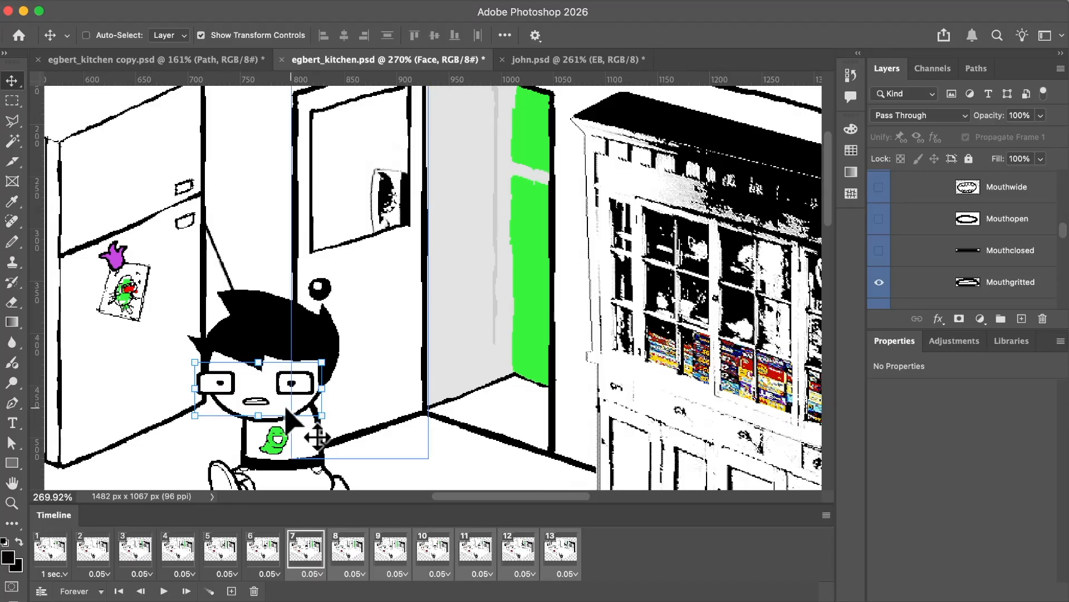
click(336, 253)
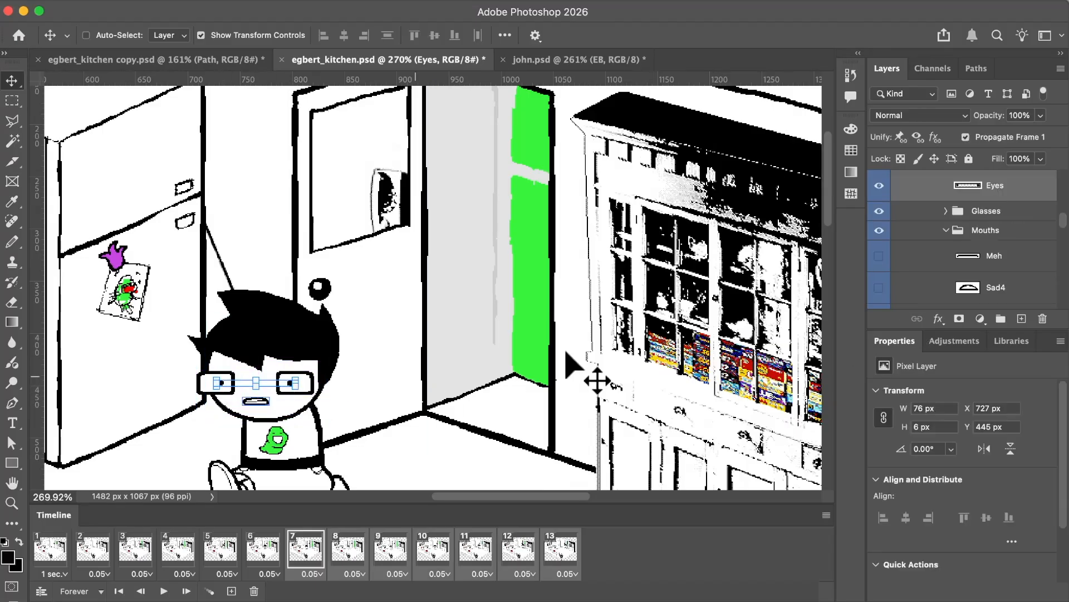
scroll(425, 430, up, 2)
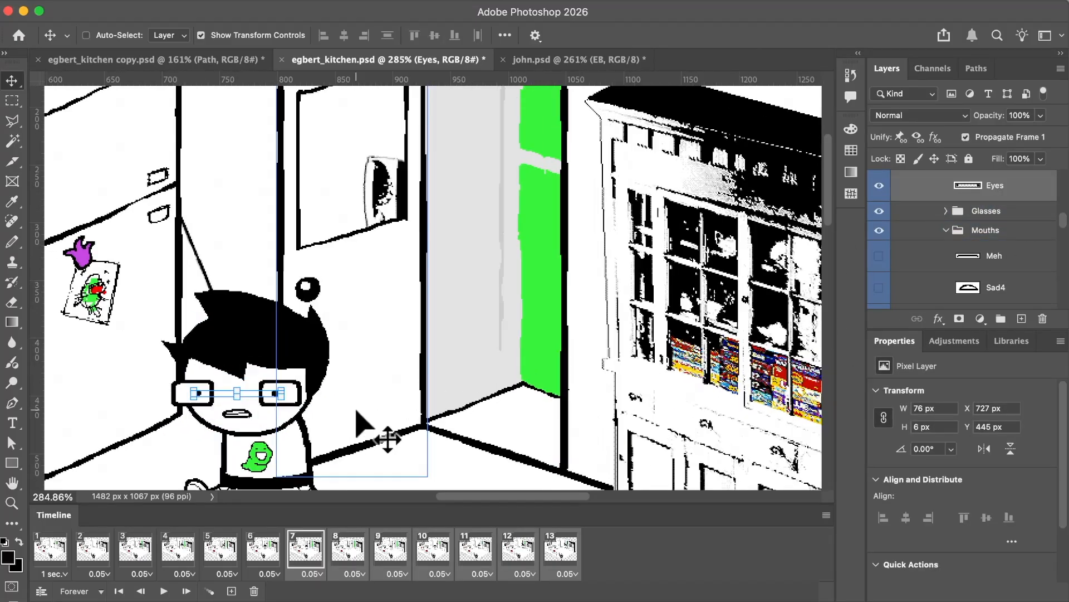
scroll(356, 412, up, 2)
key(Right)
key(Right)
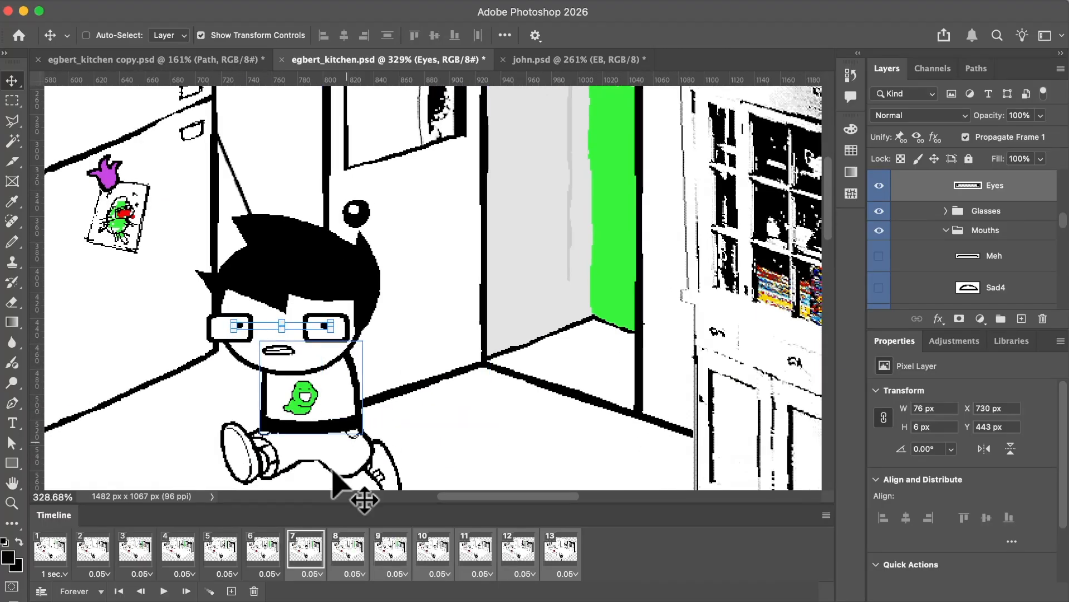
Across frames 9 to 13, nudge the Eyes layer further right, to X 902 px, Y 390 px in frame 13.
click(552, 557)
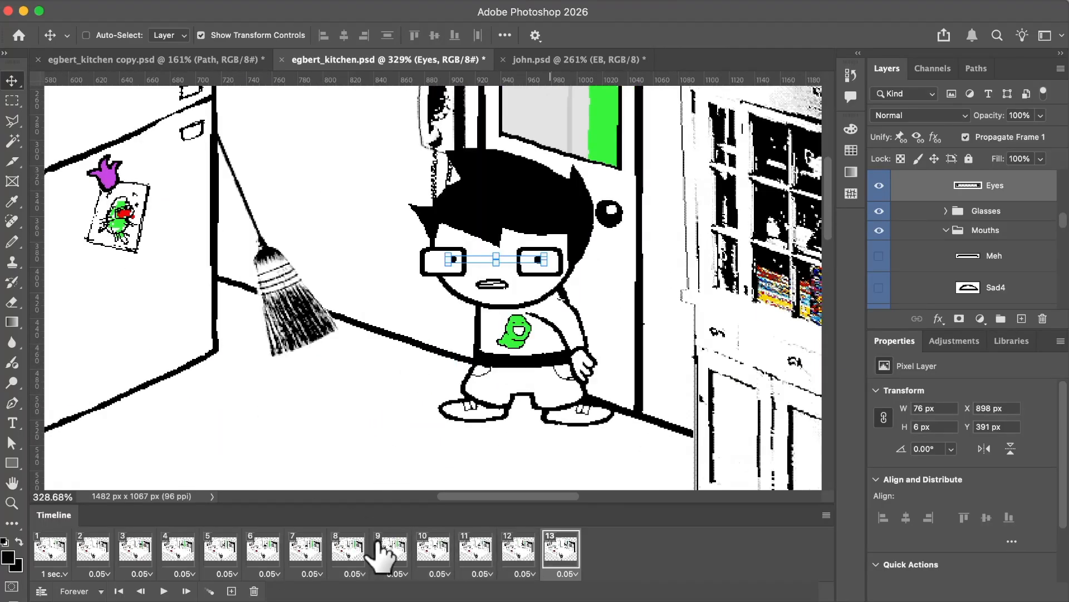
key(Right)
key(Right)
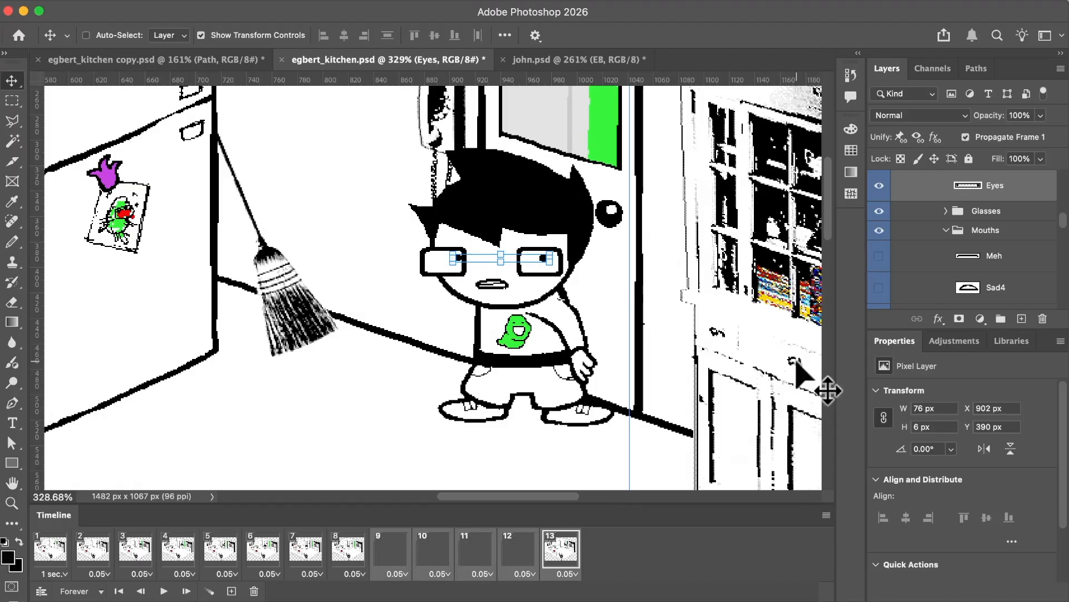
Step through frames 5 to 13 to check how EB's eyes shift inside the glasses.
click(219, 552)
click(262, 553)
click(306, 552)
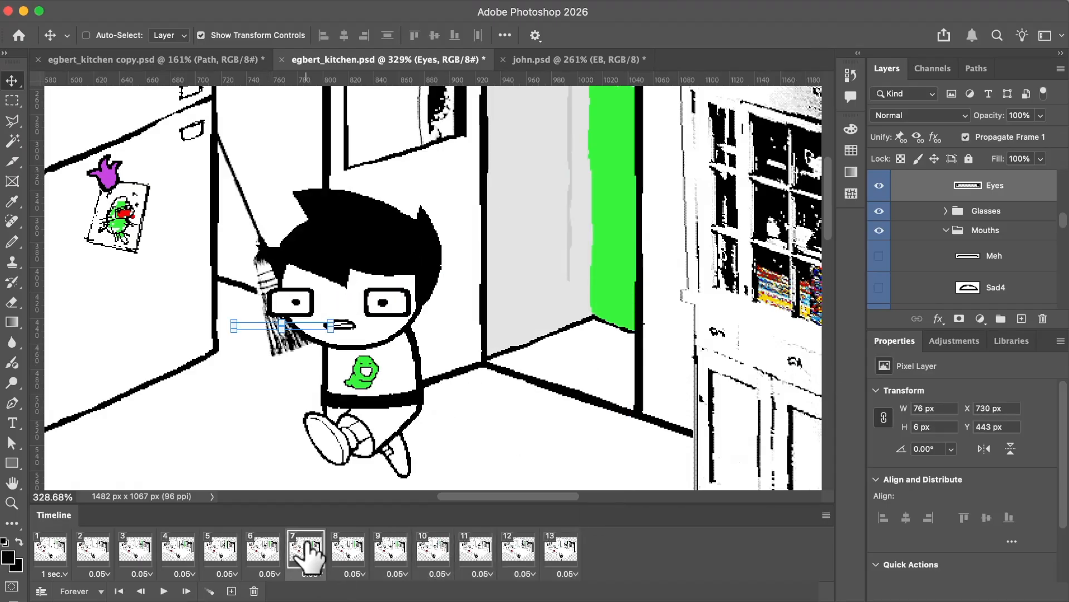
click(346, 548)
click(390, 549)
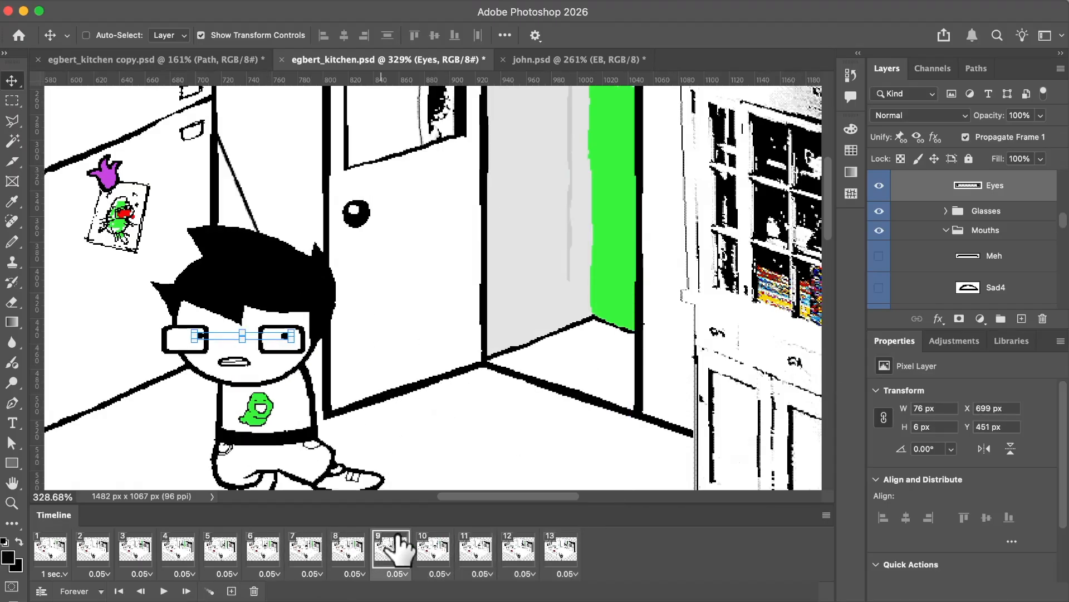
click(432, 549)
click(475, 549)
click(518, 549)
click(560, 551)
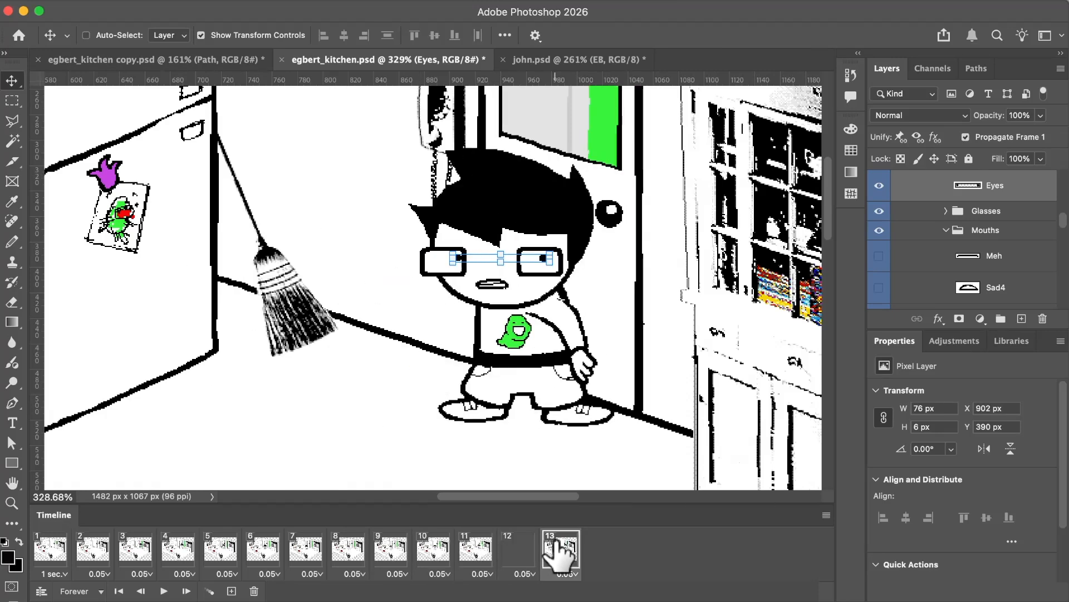
Set the delay of frame 13 to 3 seconds.
scroll(493, 434, down, 5)
scroll(495, 440, up, 1)
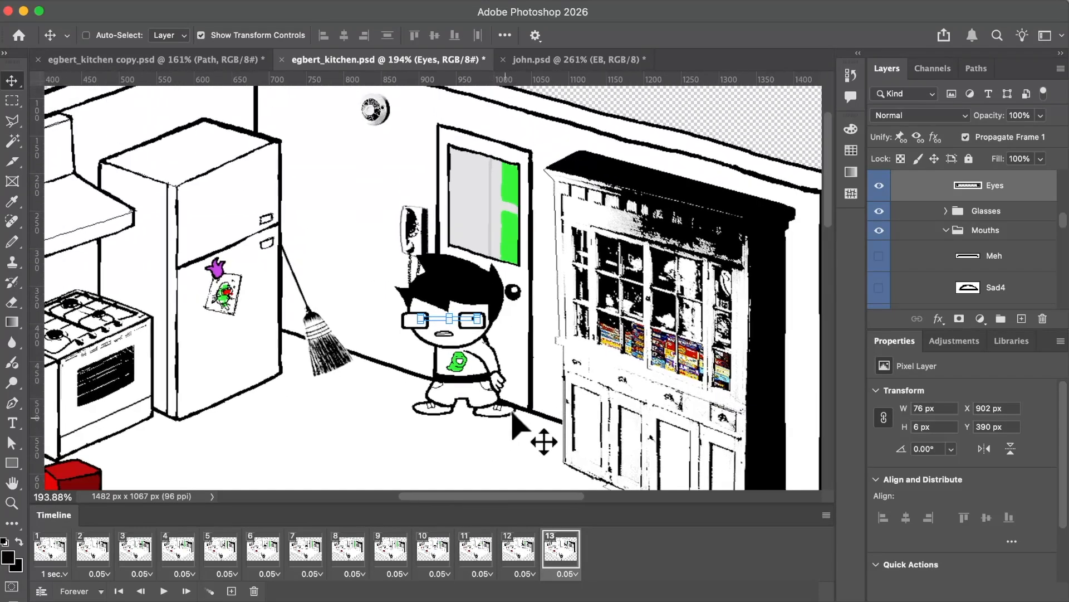
click(515, 550)
click(559, 551)
click(567, 574)
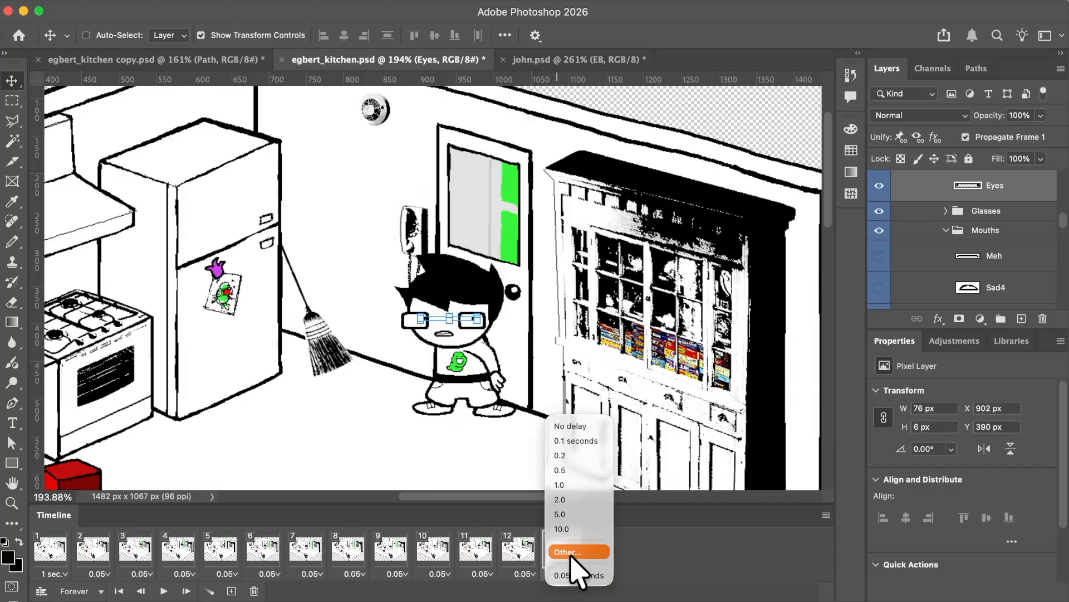
click(571, 553)
text(3)
key(Return)
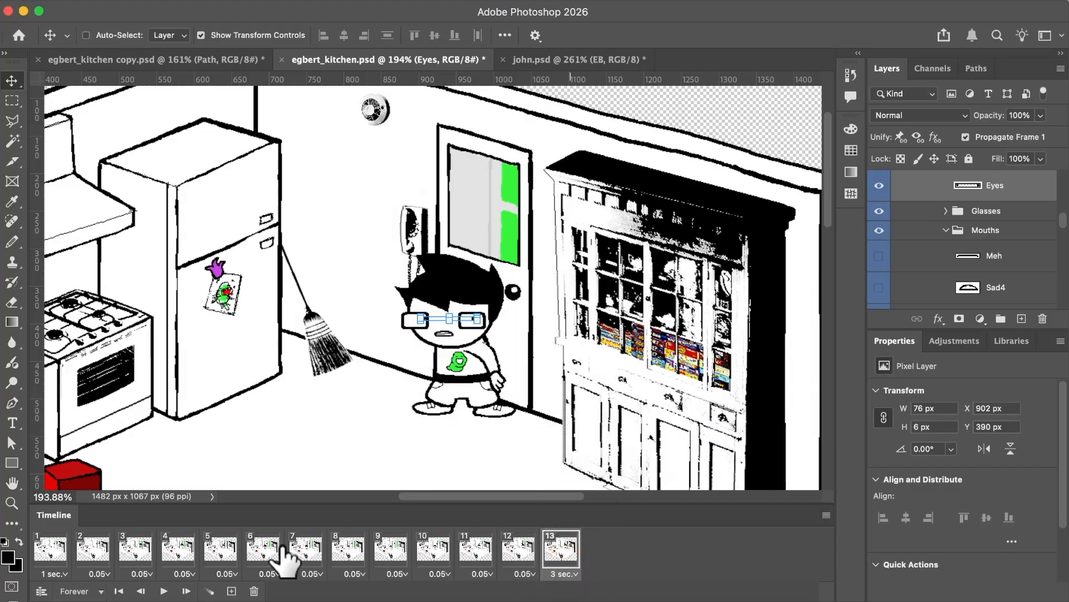
Review frames 5 to 10 to judge the timing of EB's turn in front of the open door.
click(310, 546)
click(252, 546)
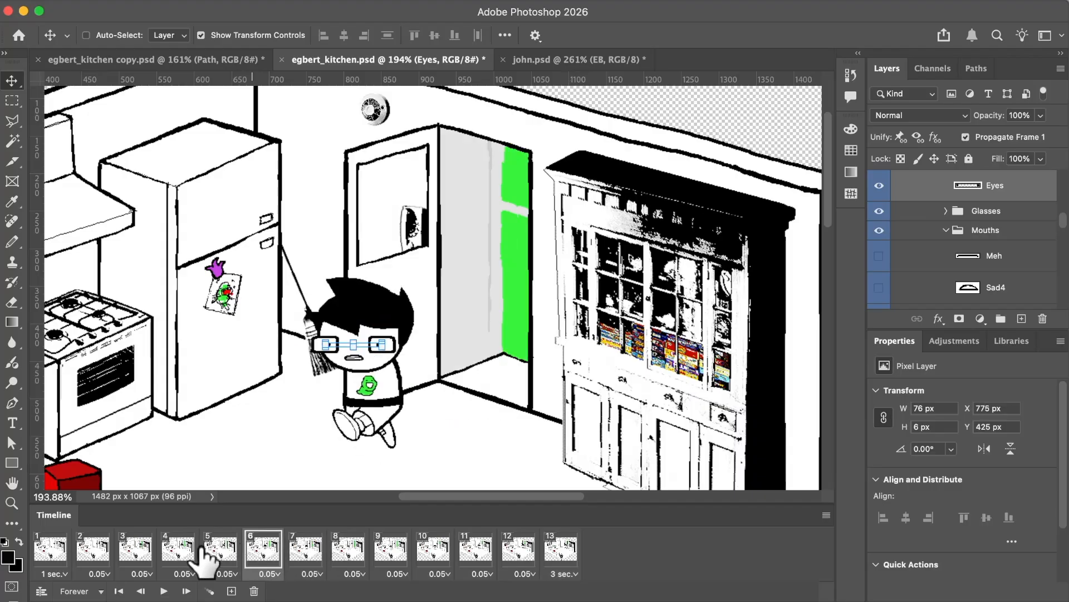
click(205, 548)
click(257, 549)
click(306, 549)
click(348, 549)
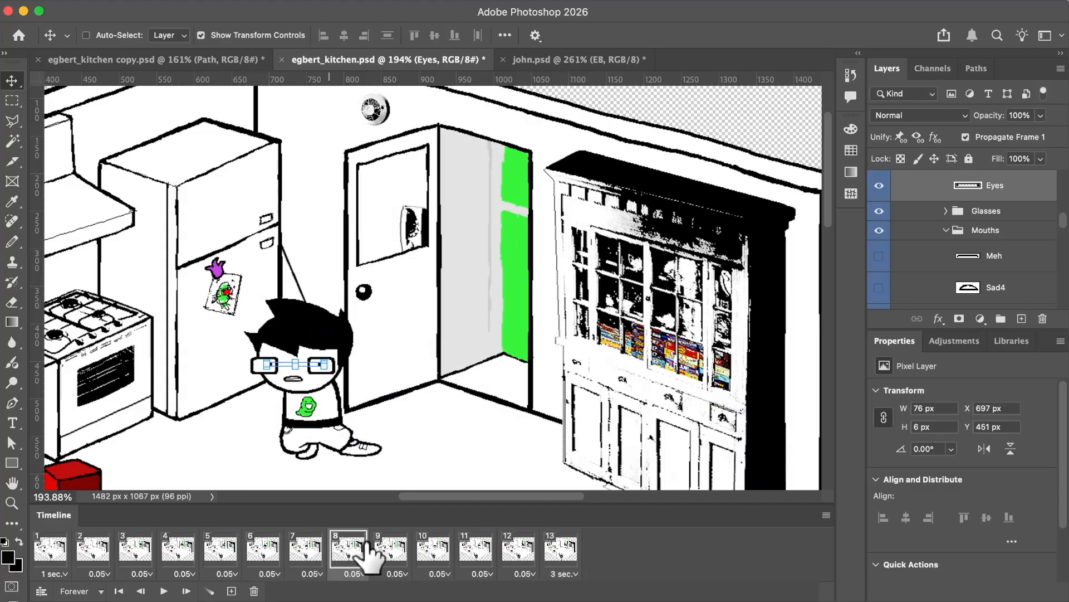
click(387, 549)
click(424, 545)
Set the delay of frame 9 to 0.1 seconds and save the document.
click(390, 549)
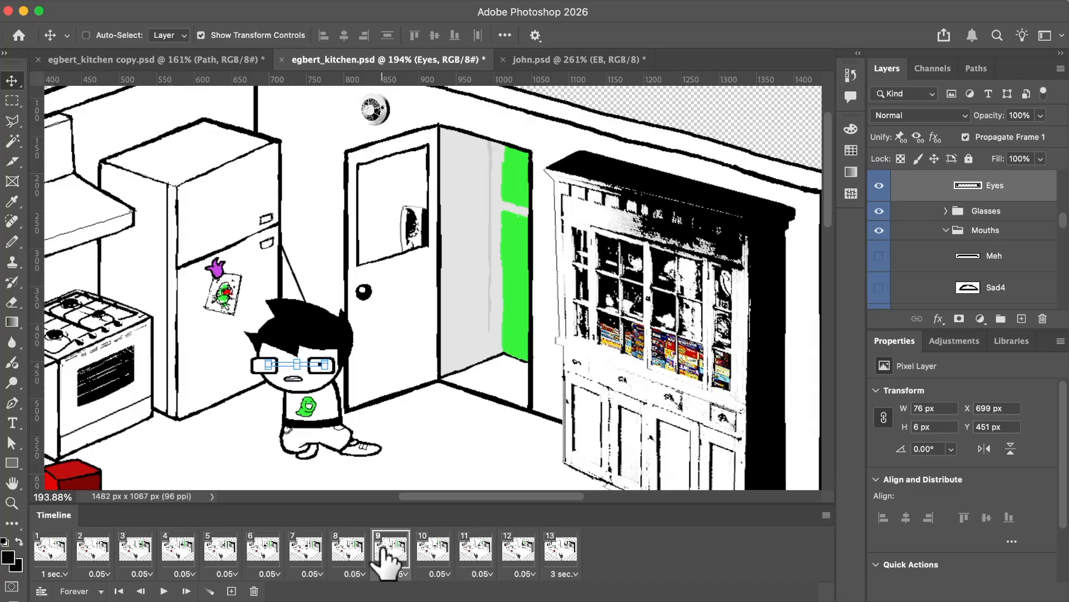
click(398, 574)
click(419, 444)
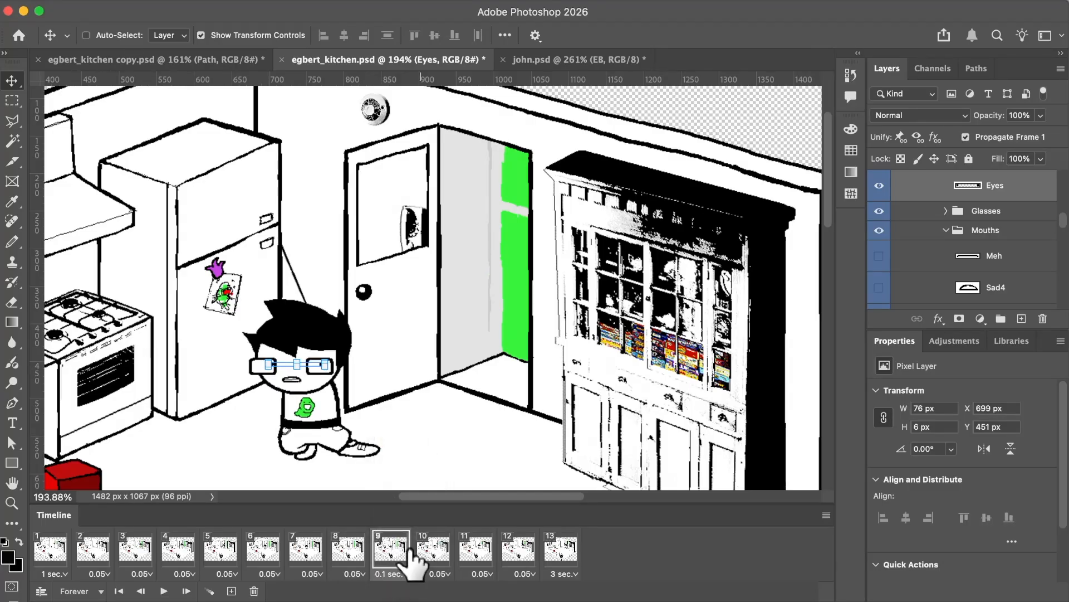
scroll(437, 444, down, 2)
scroll(436, 444, left, 2)
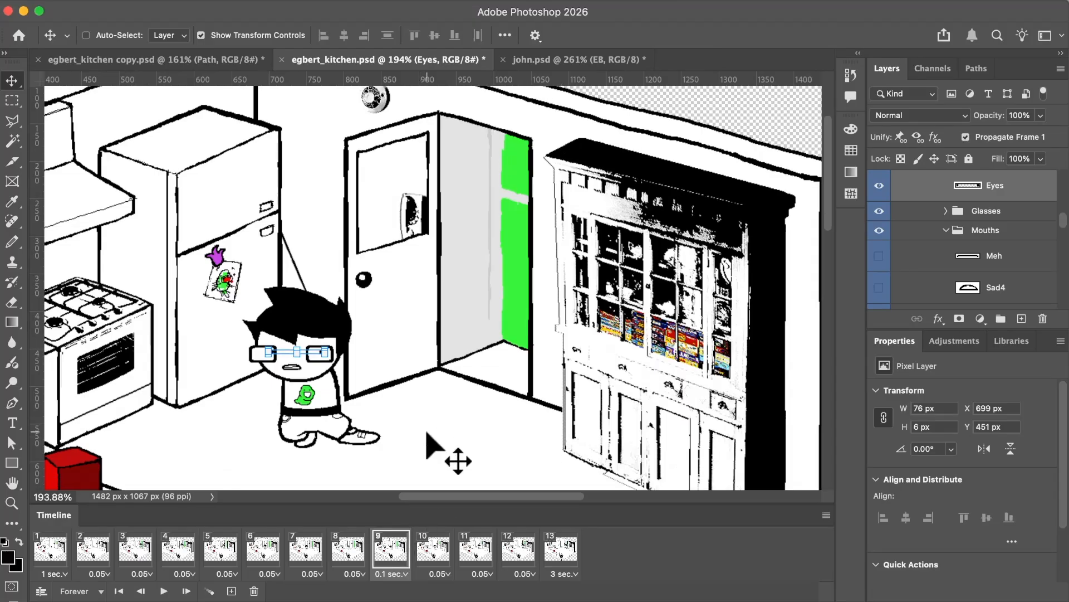
key(super+s)
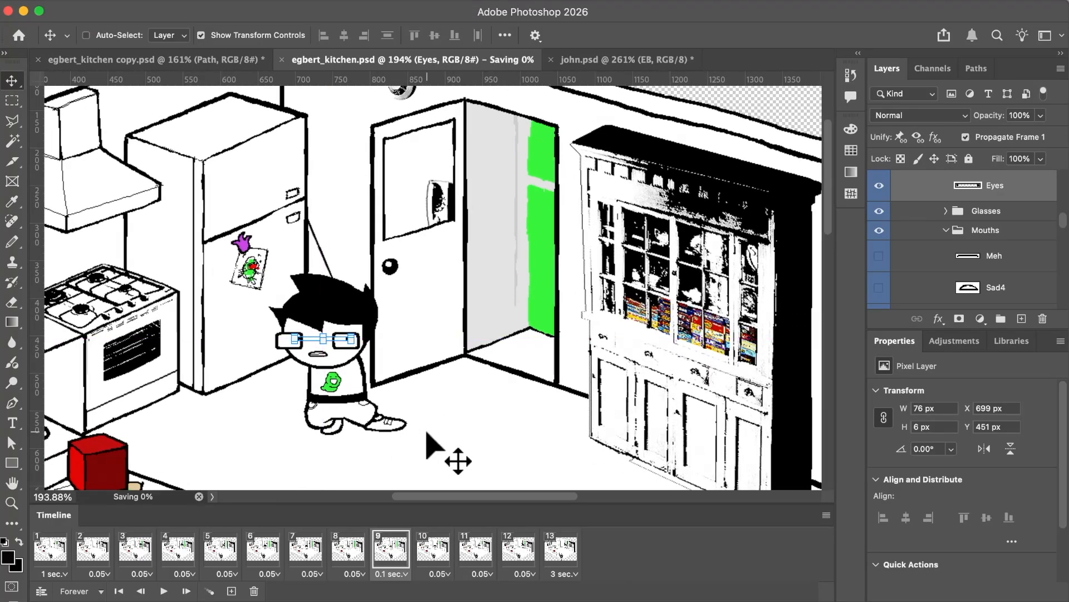
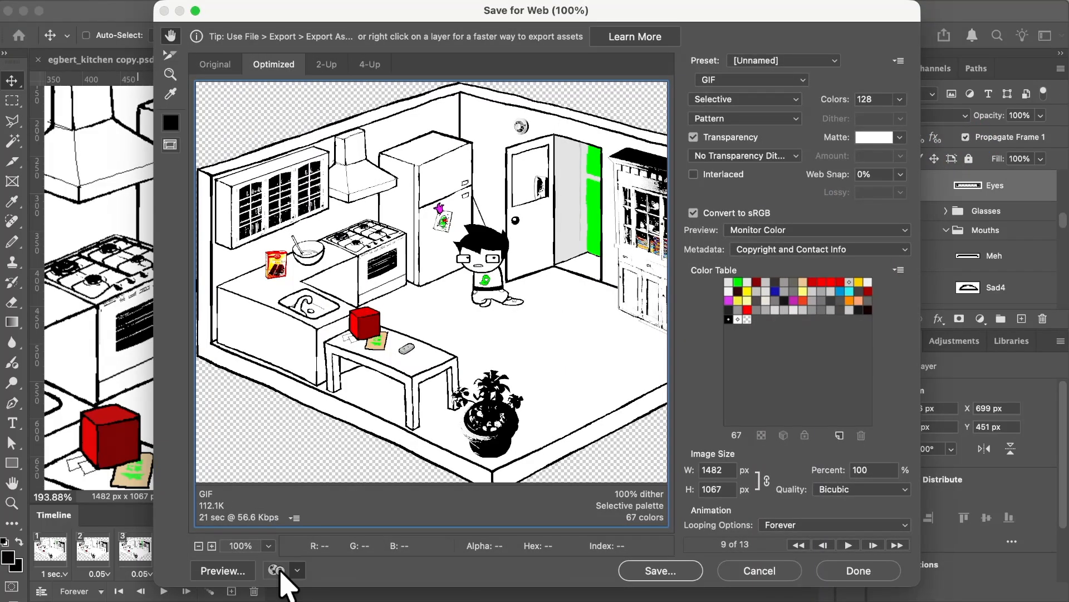
Preview the animated GIF of the full kitchen in the browser, then close the preview and keep the export settings.
click(277, 570)
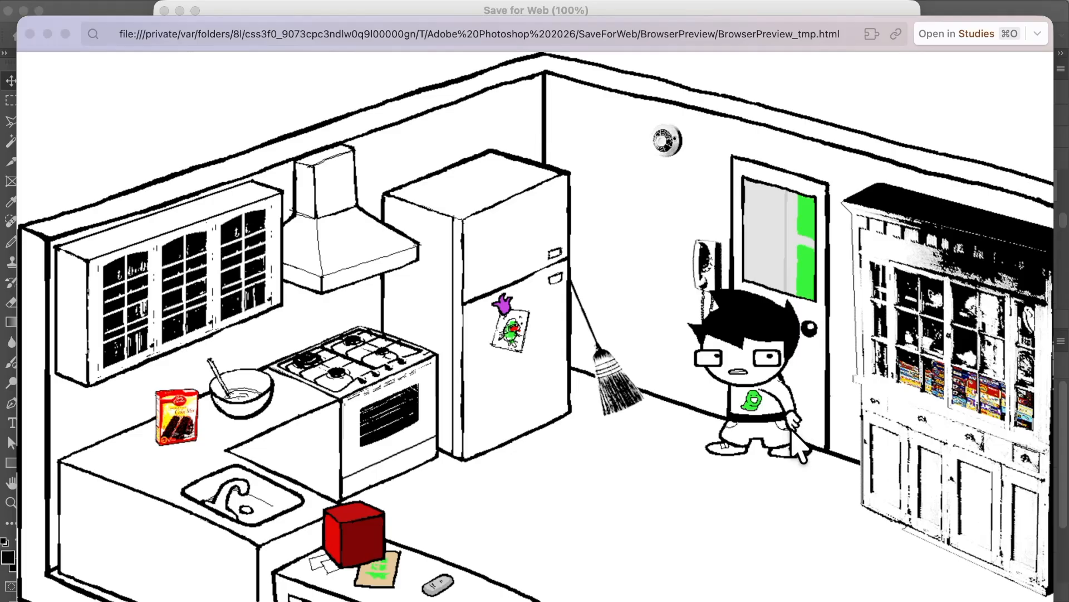
key(super+w)
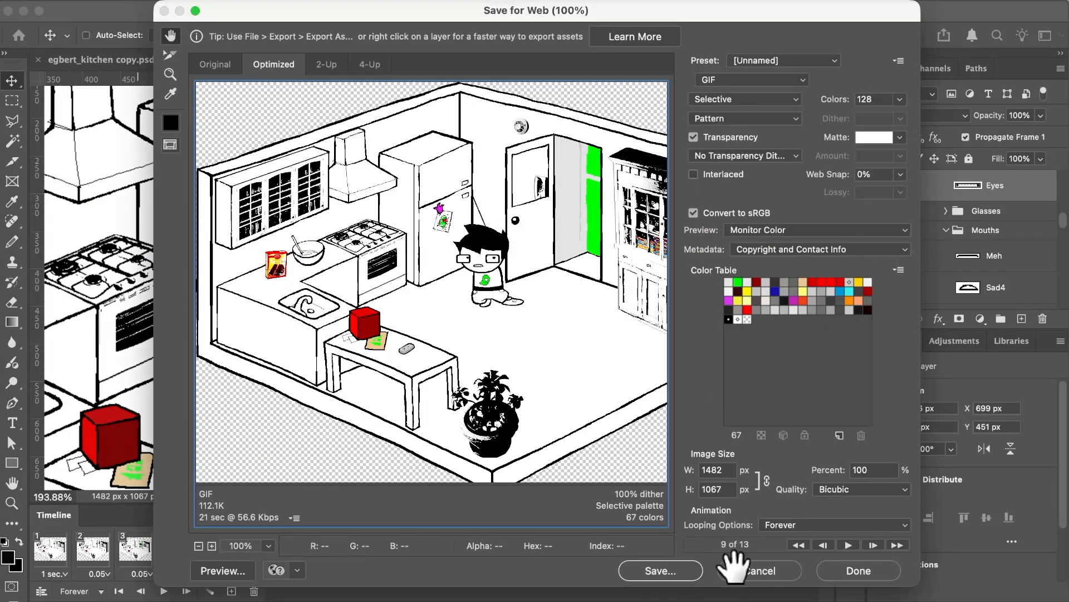
click(847, 573)
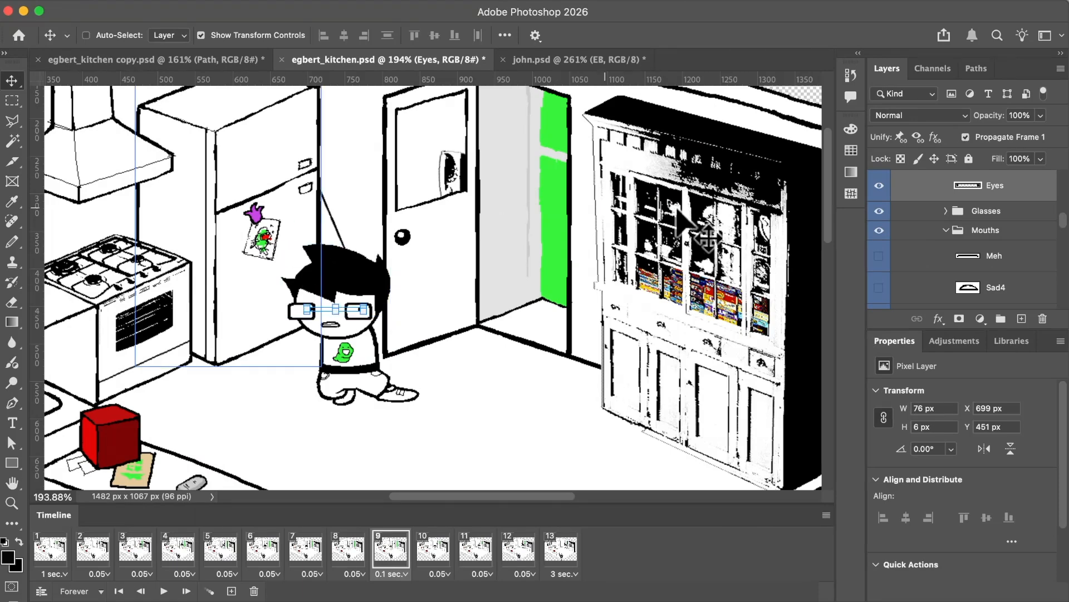
Place a 650 × 450 px slice around the fridge, the door and the left part of the shelf.
click(13, 161)
scroll(345, 210, up, 3)
scroll(346, 210, left, 3)
click(259, 166)
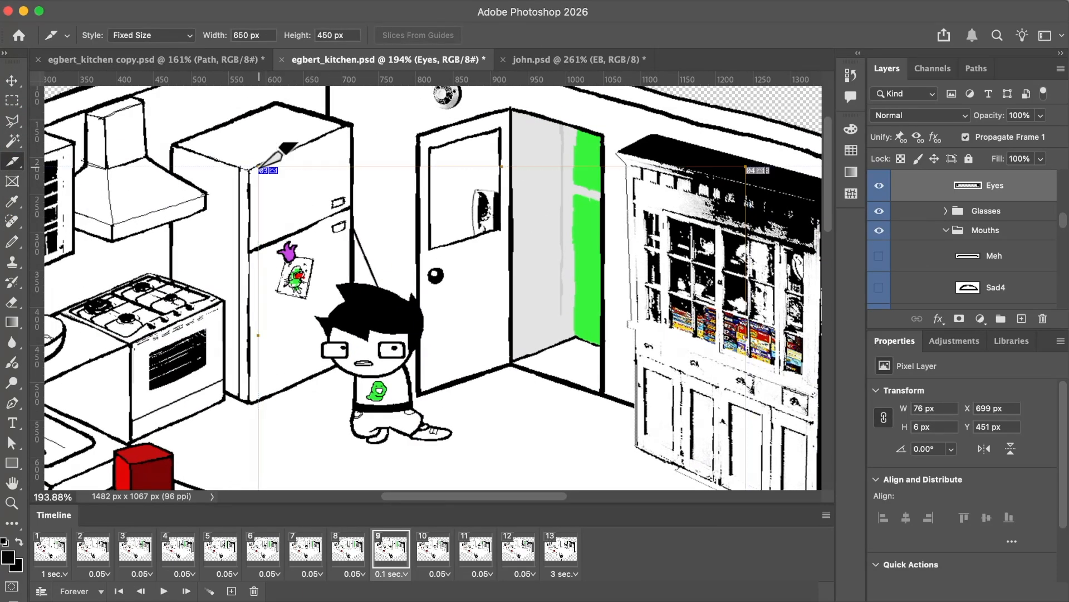
drag(263, 169, 222, 125)
Compare the slice with the one in the copy document and step through frames 1 to 9 to check the framing.
click(50, 549)
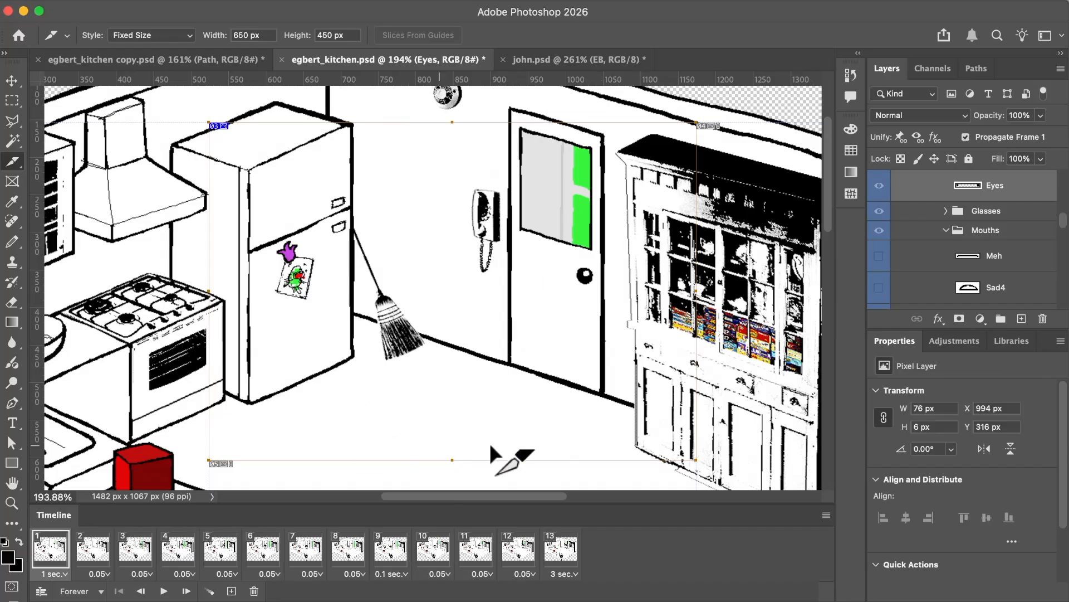
click(94, 551)
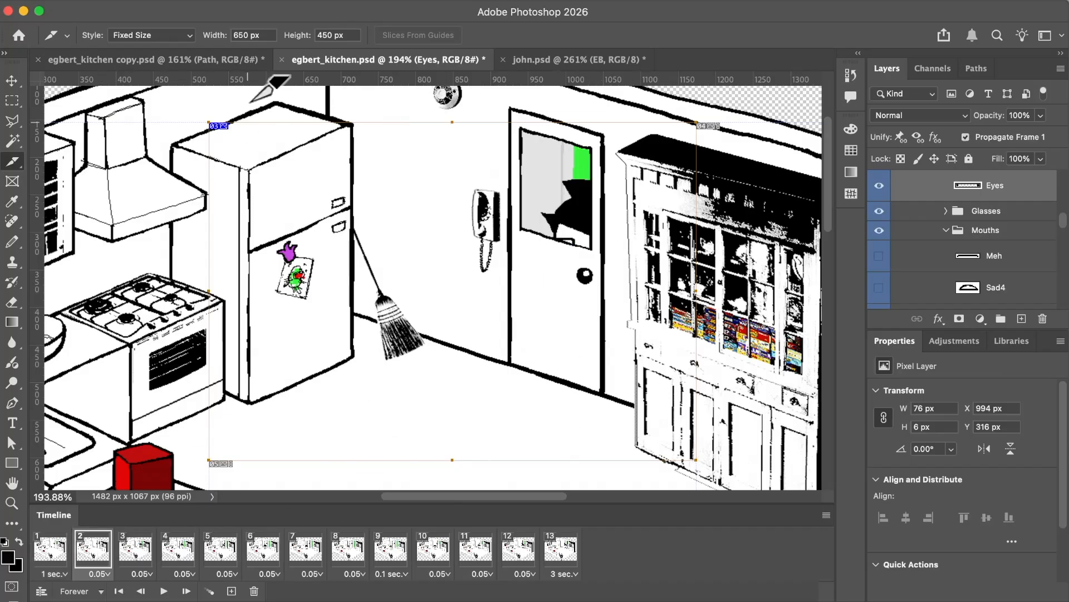
click(226, 62)
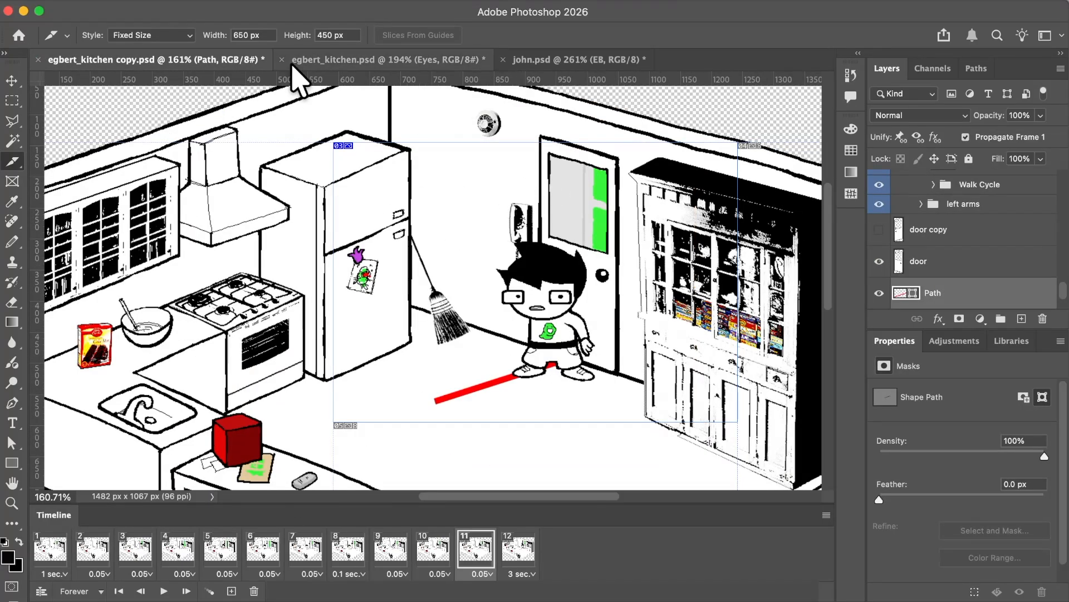
click(313, 62)
click(136, 548)
click(178, 549)
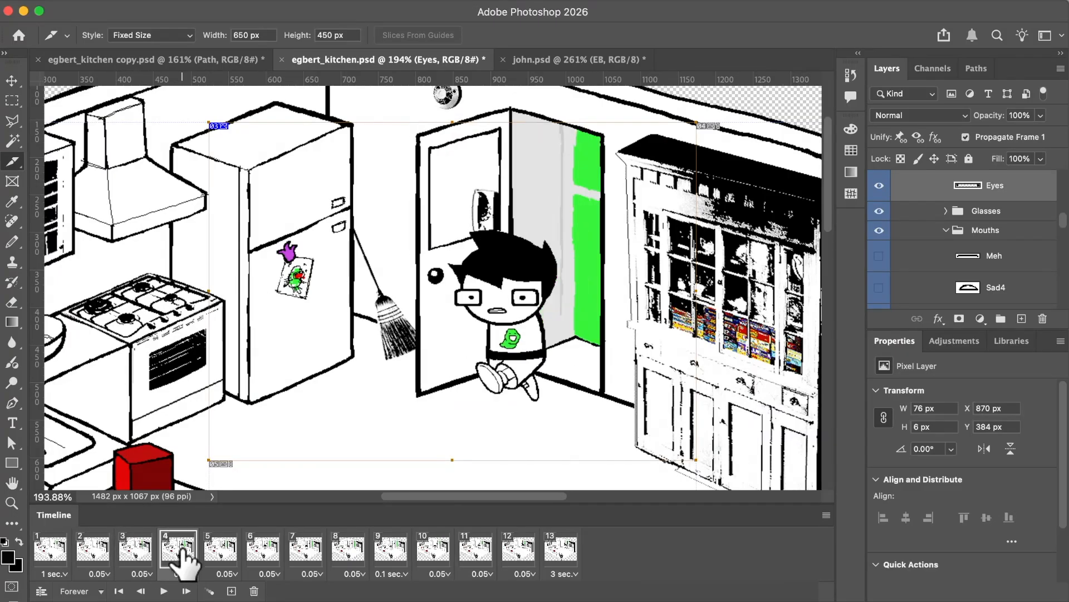
click(221, 548)
click(263, 548)
click(306, 549)
click(349, 548)
click(396, 549)
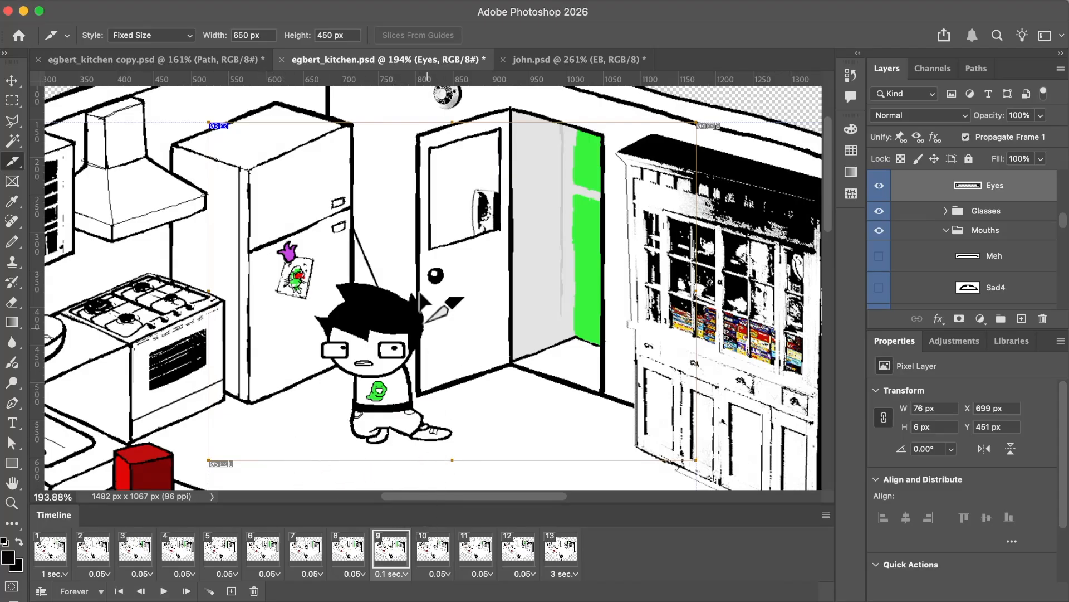
Preview the sliced area as an animated GIF in the browser, then close the preview and keep the export settings.
click(95, 7)
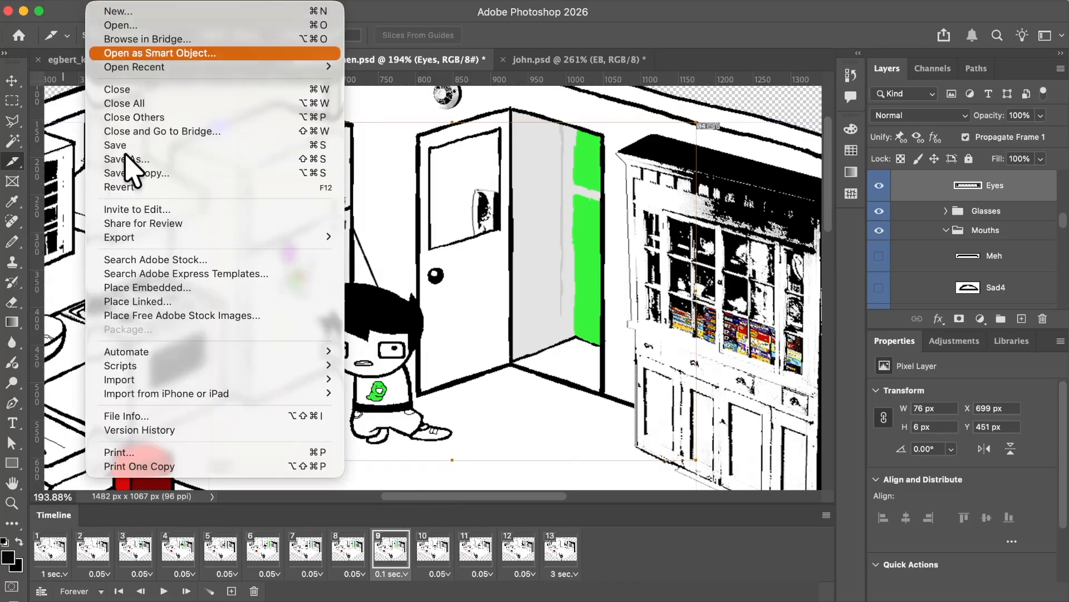
mouse_move(322, 242)
click(412, 295)
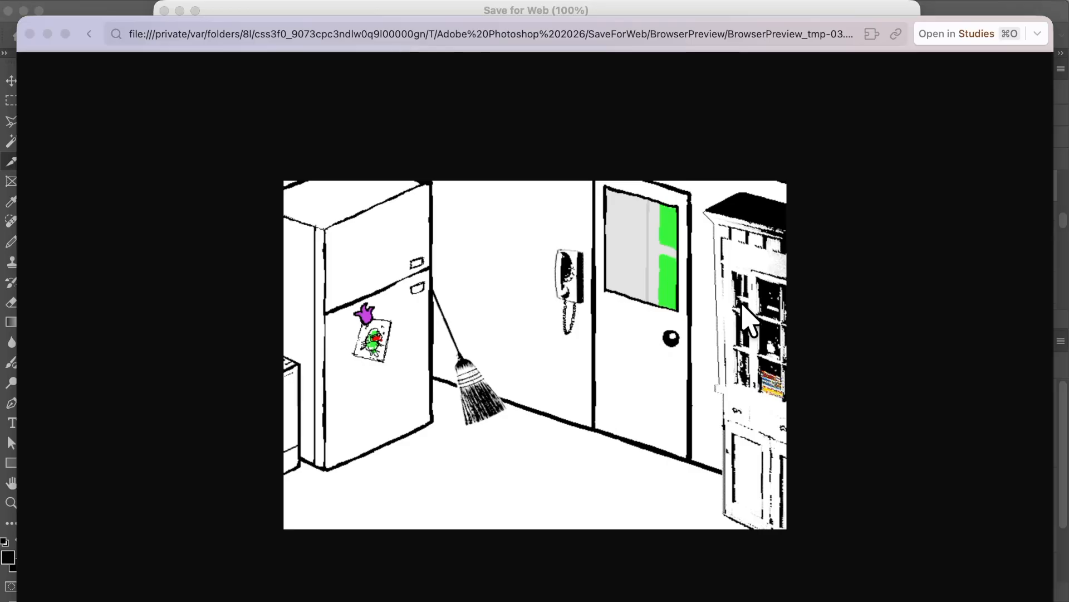
key(super+w)
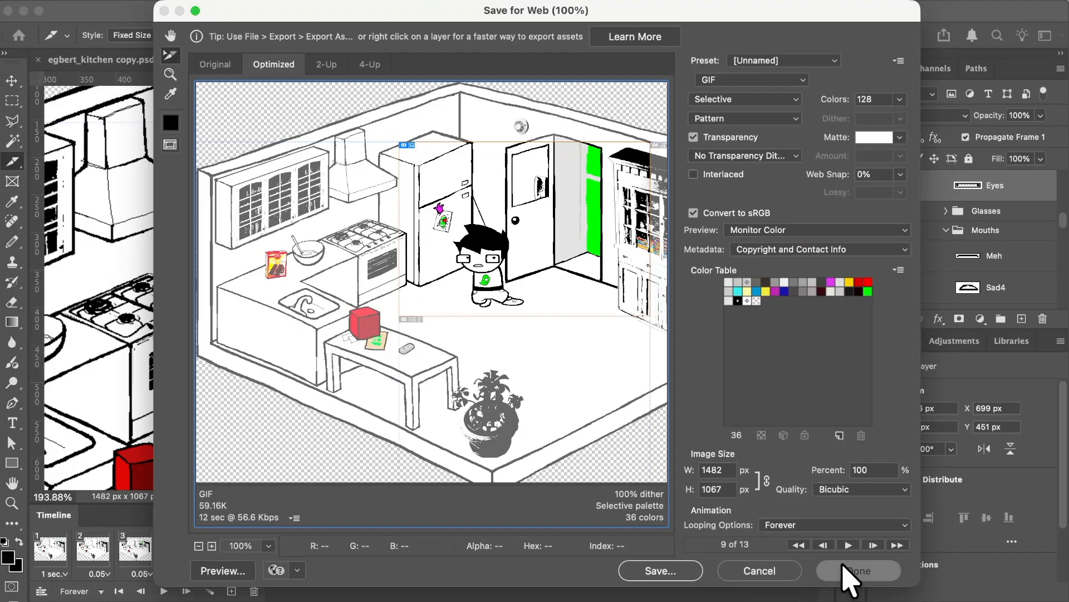
click(854, 570)
Copy the small grey object on the table from the Table Objects layer onto its own new layer.
key(v)
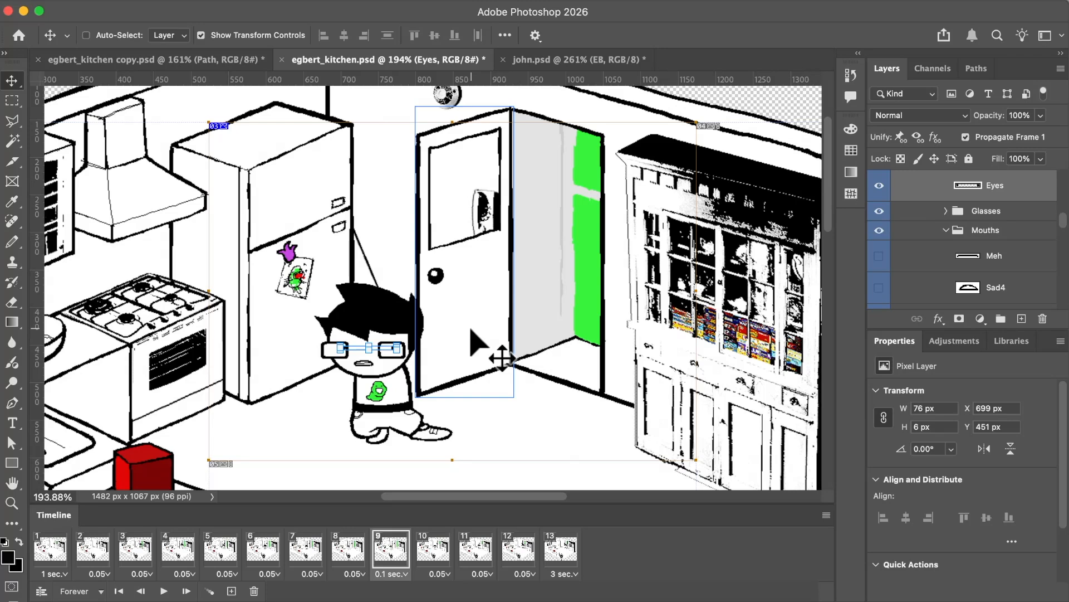
scroll(471, 329, left, 2)
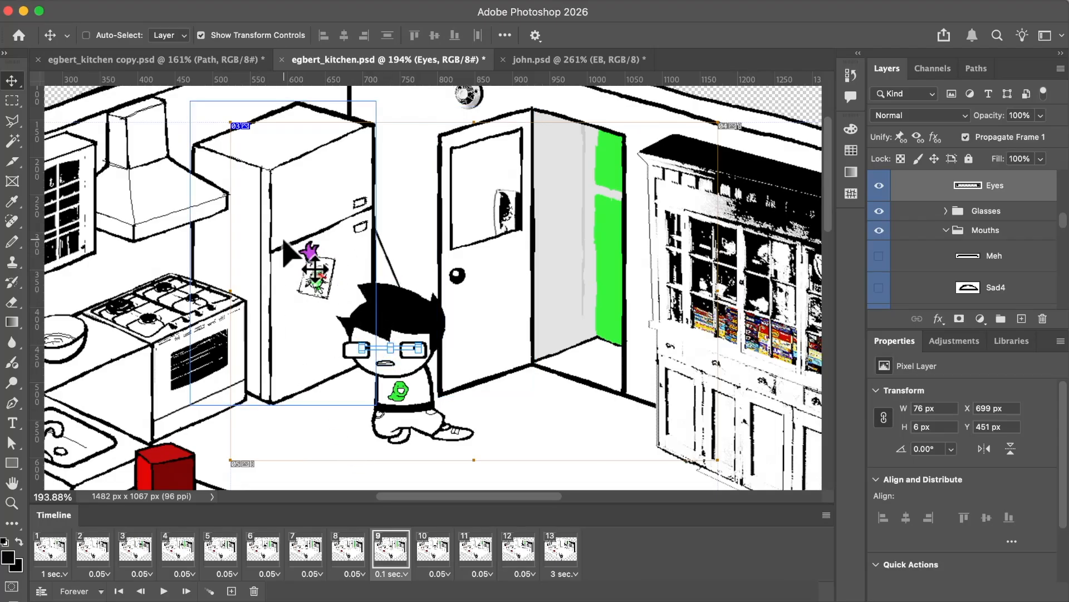
scroll(362, 445, down, 5)
scroll(362, 446, left, 5)
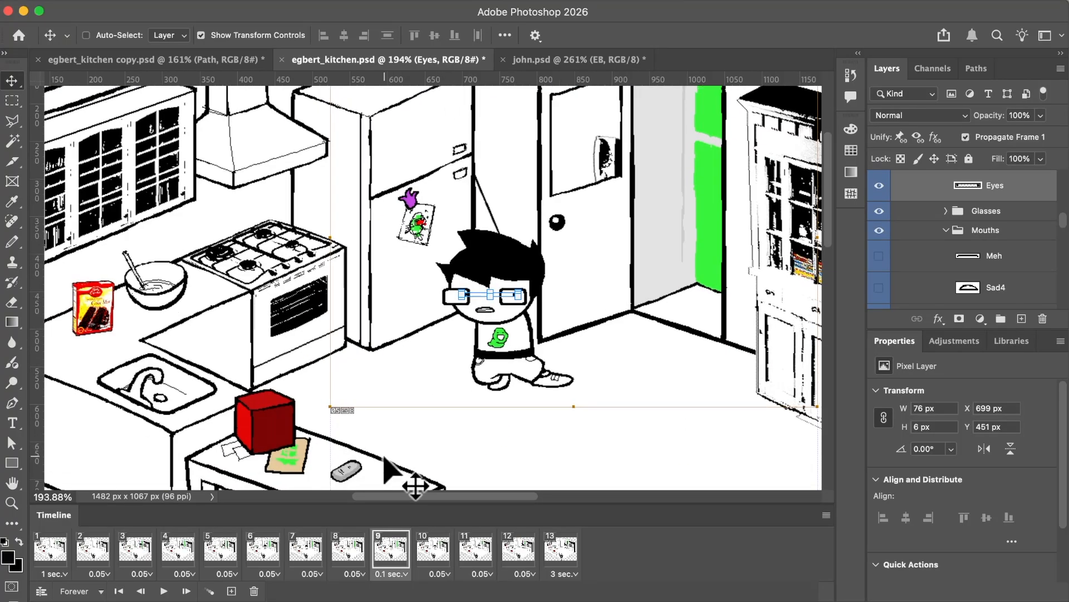
scroll(384, 463, down, 2)
super+click(329, 409)
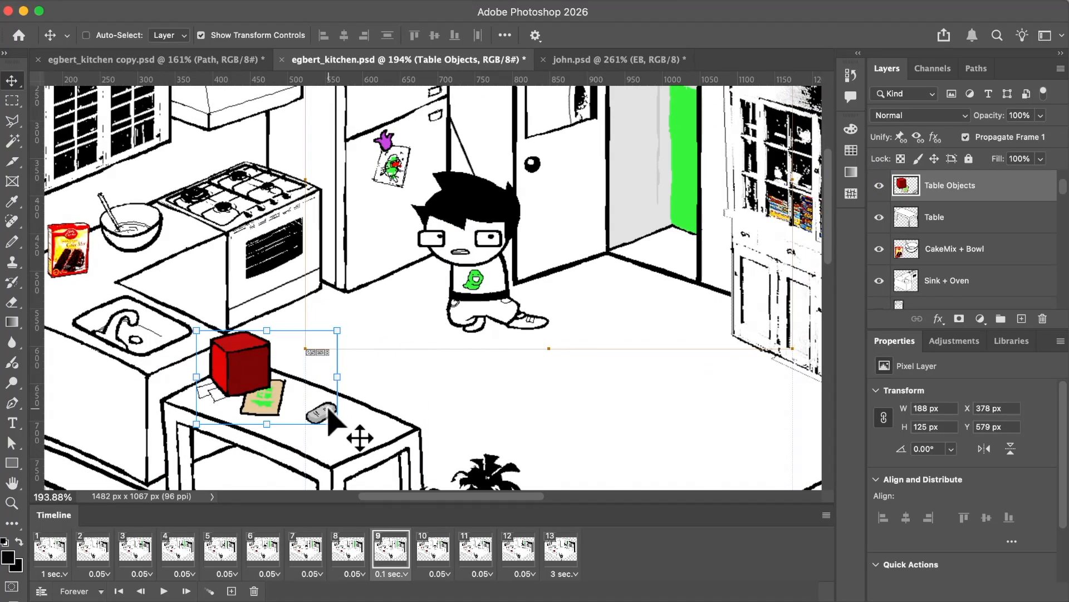
key(m)
drag(354, 430, 294, 390)
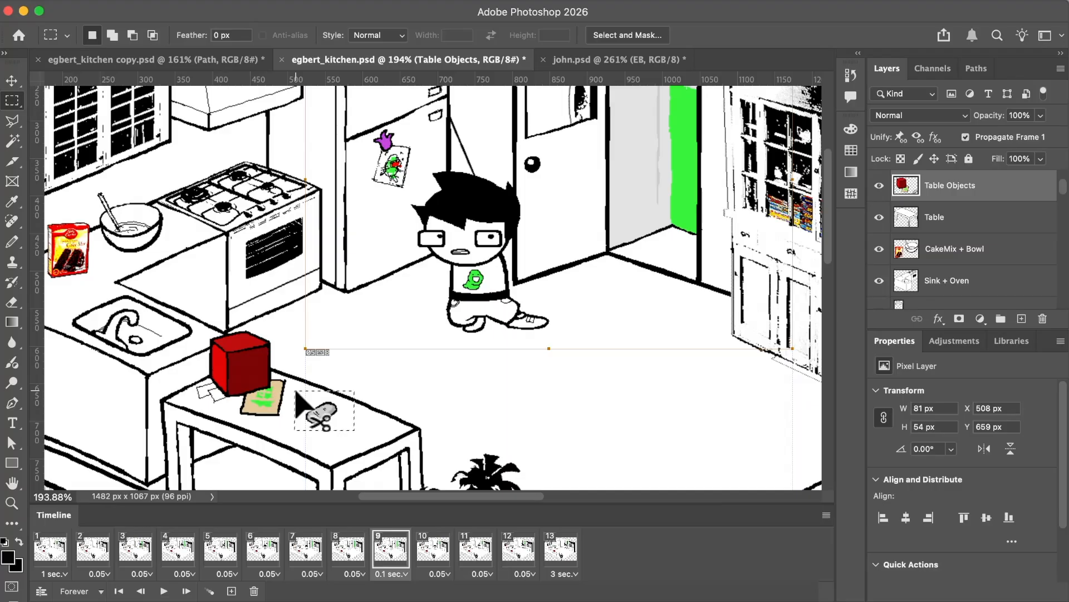
key(super+j)
Move the copied grey object slightly down the tabletop in frame 9, to X 525 px and Y 689 px.
key(v)
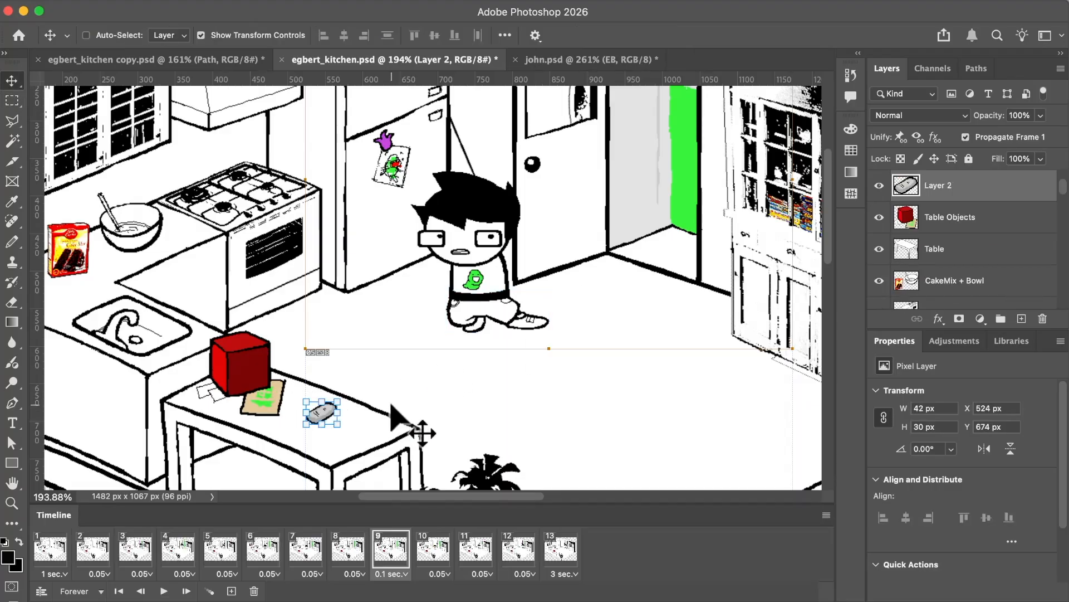
mouse_move(397, 403)
mouse_down()
mouse_move(365, 390)
mouse_move(394, 411)
mouse_move(391, 395)
mouse_move(278, 480)
mouse_move(408, 379)
mouse_move(396, 408)
mouse_move(401, 391)
mouse_up()
scroll(401, 391, down, 3)
scroll(401, 391, up, 4)
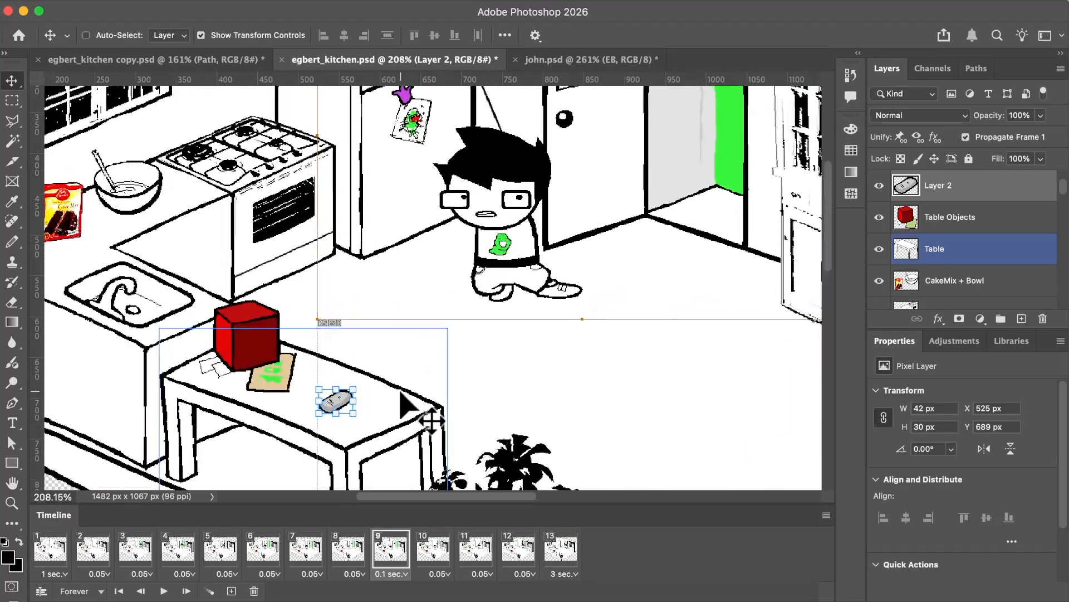
scroll(400, 391, up, 3)
scroll(401, 391, down, 3)
scroll(400, 391, down, 2)
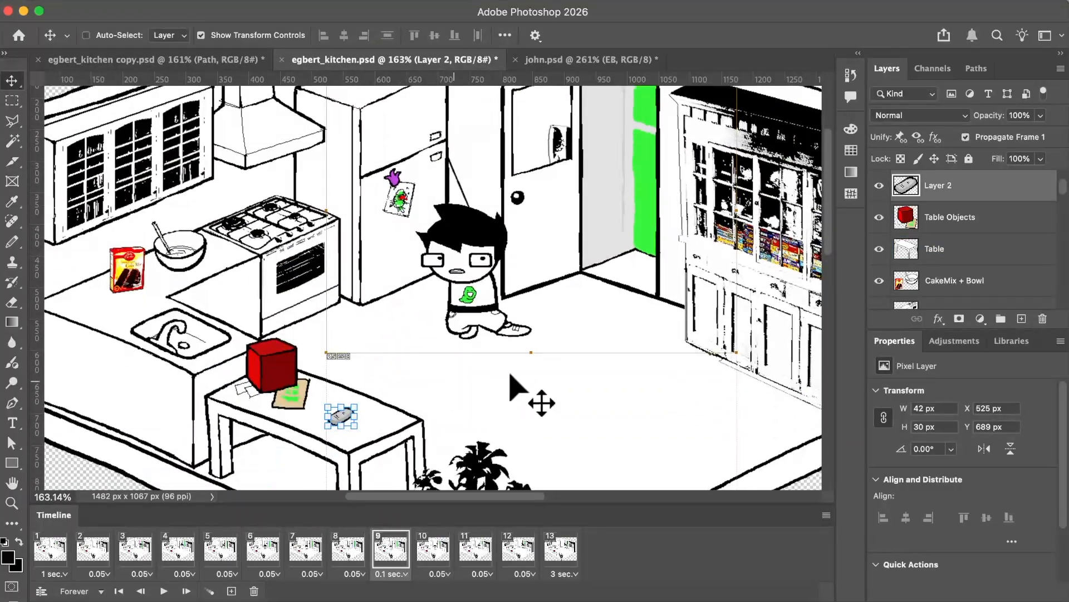
Try the Mouthwide, Grin2 and Happy1 mouths on EB in frame 9 in place of the gritted one, and leave Happy2 showing.
super+click(456, 271)
click(879, 293)
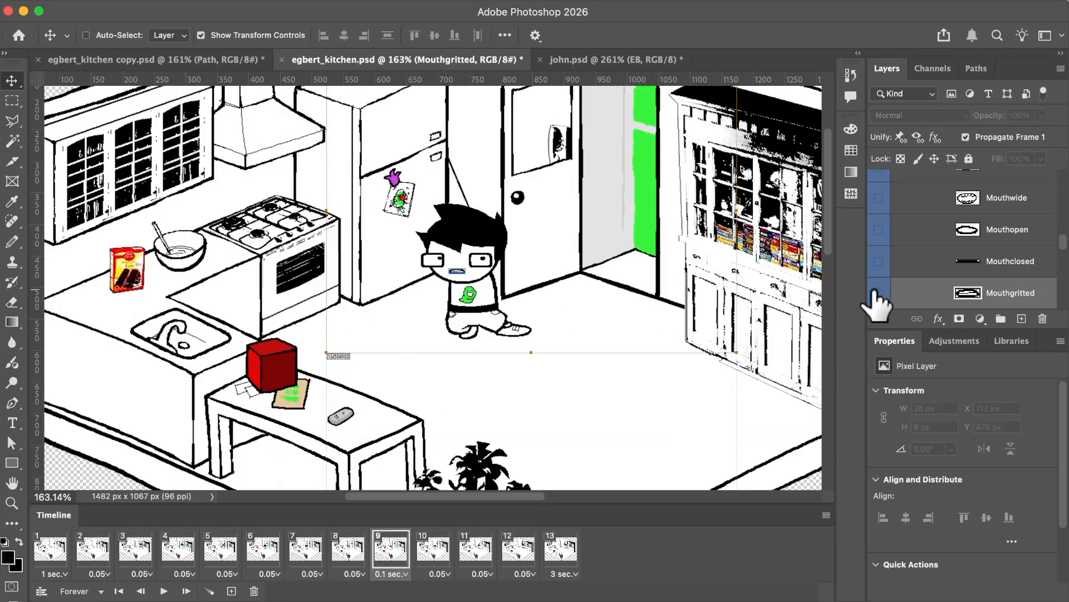
click(879, 197)
scroll(879, 201, up, 2)
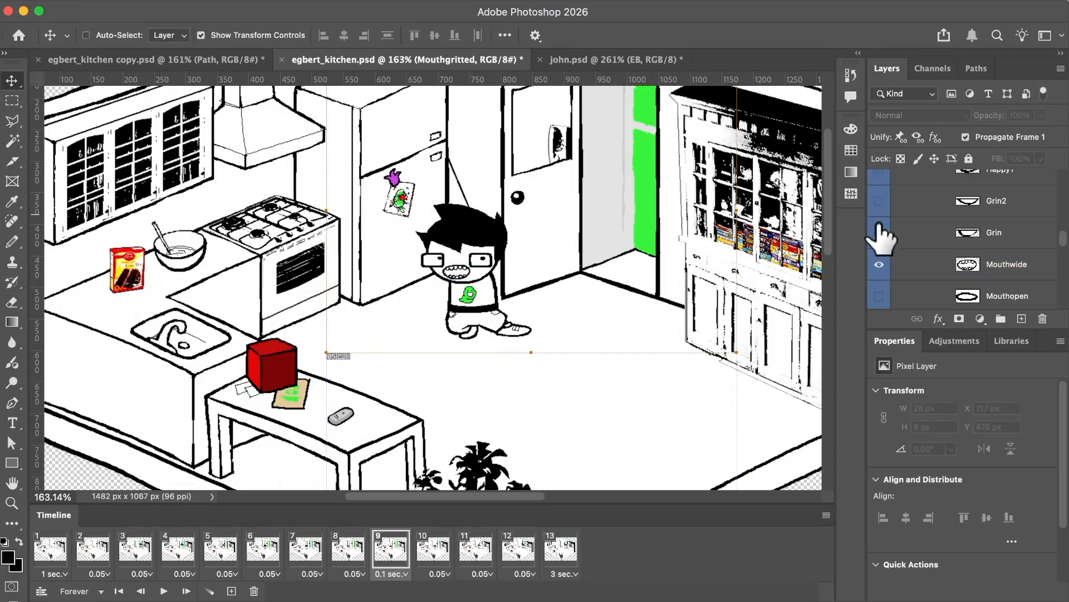
click(879, 264)
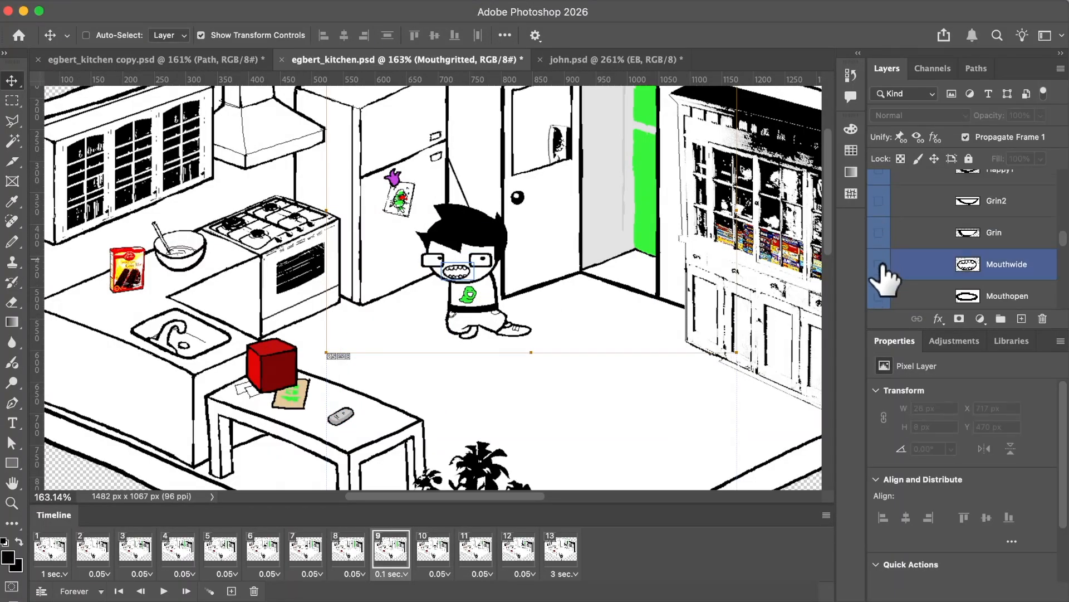
scroll(885, 228, up, 2)
click(878, 217)
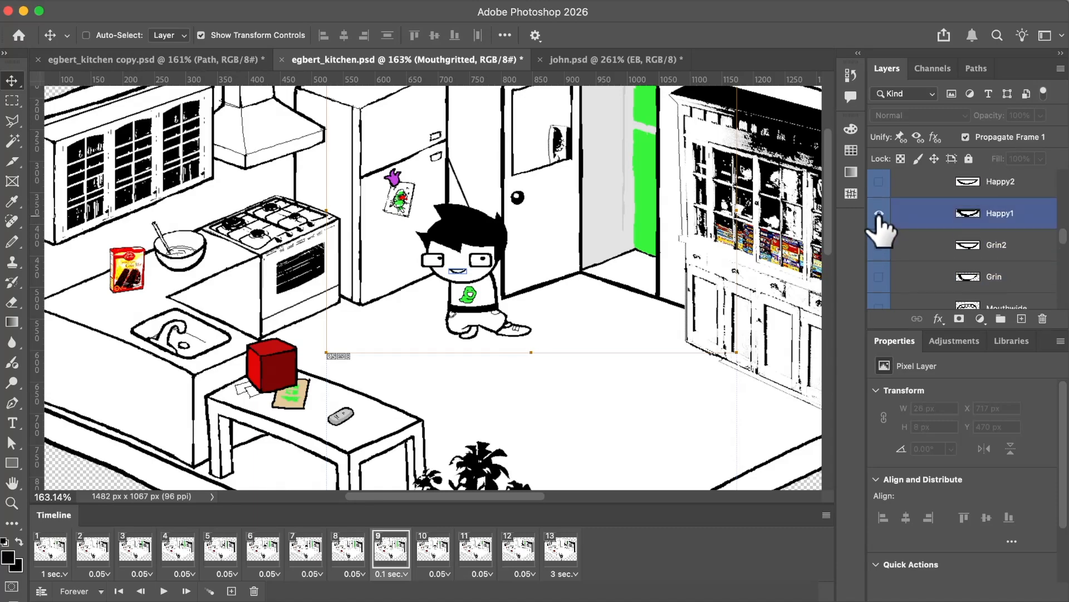
click(879, 215)
click(879, 189)
Look through EB's remaining mouth, head and torso layers and examine the sliced area within the whole kitchen.
scroll(883, 199, up, 1)
scroll(756, 311, down, 5)
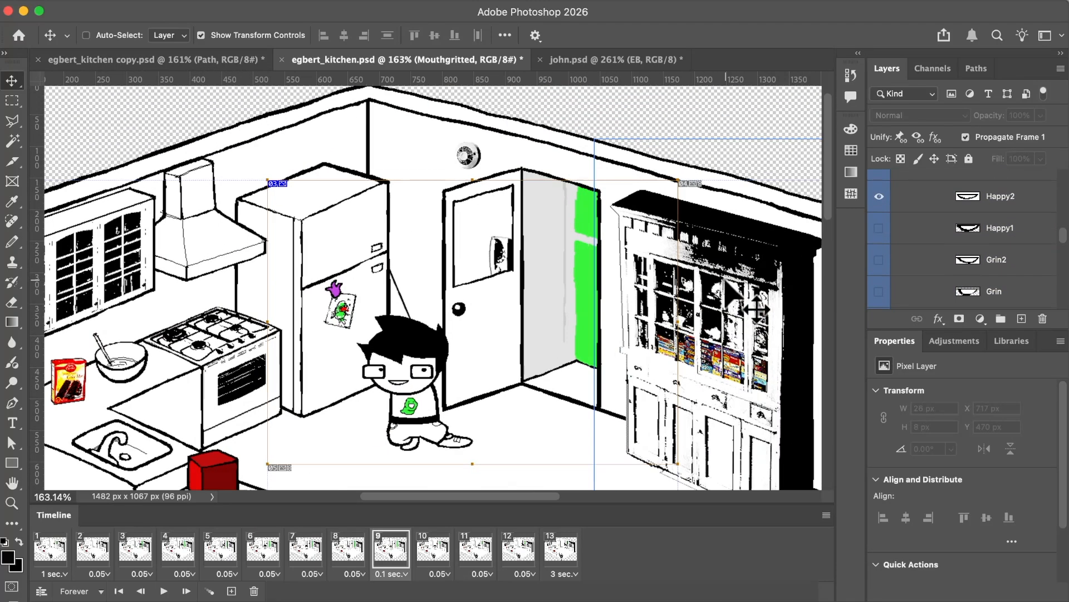
scroll(757, 310, up, 5)
scroll(757, 309, up, 1)
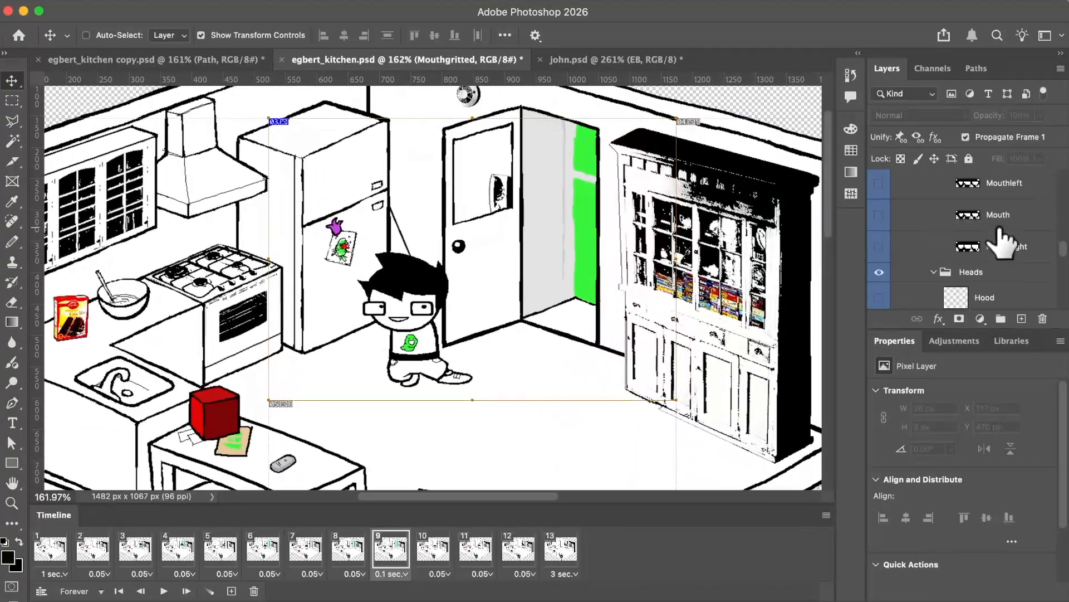
scroll(1003, 240, up, 6)
scroll(557, 294, down, 4)
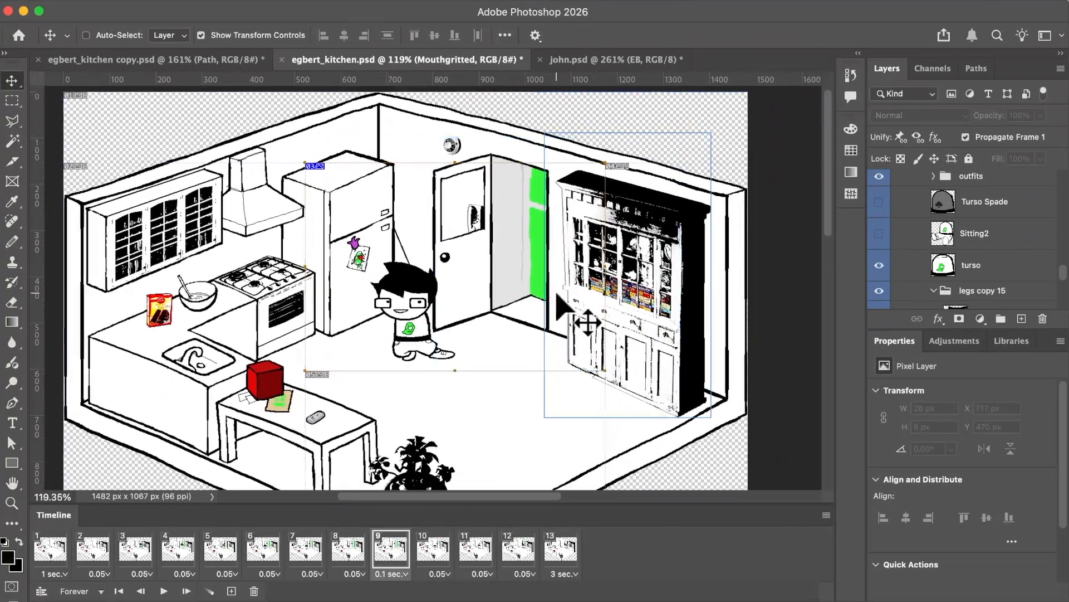
scroll(557, 294, up, 4)
scroll(561, 304, up, 2)
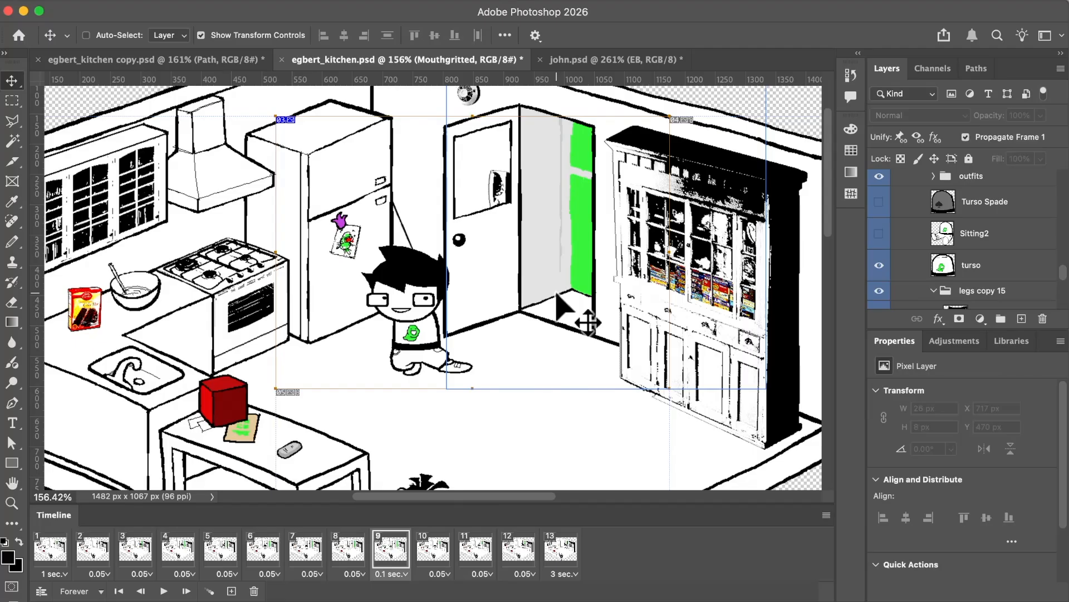
scroll(563, 307, left, 3)
scroll(563, 307, up, 1)
Review frames 1, 6, 8, 9, 12 and 13 to compare EB's entrance and final pose inside the slice.
click(51, 548)
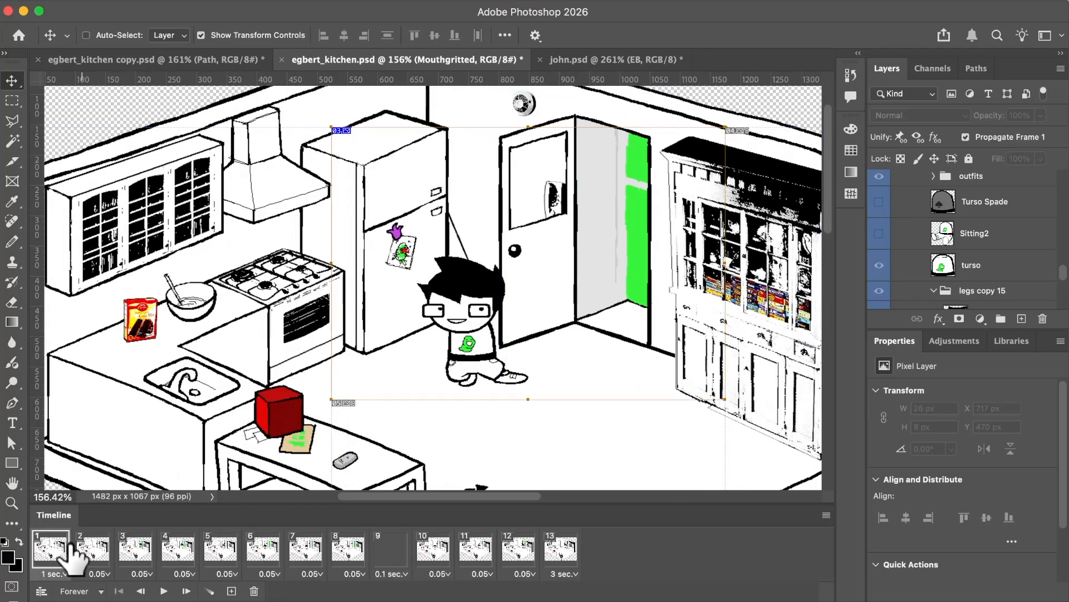
click(350, 552)
click(409, 551)
click(249, 552)
click(404, 554)
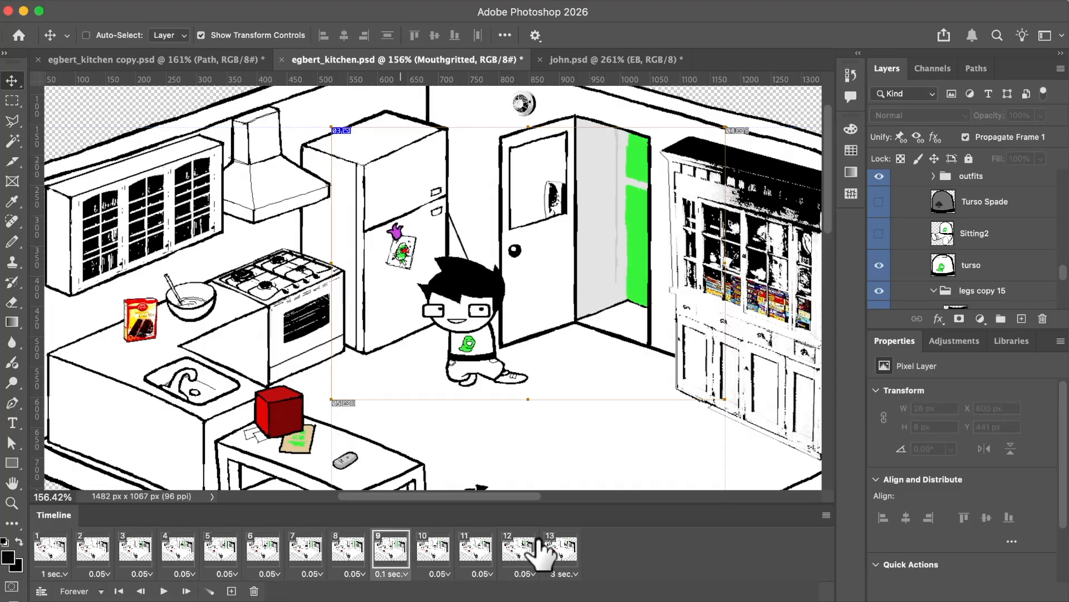
click(521, 552)
click(561, 552)
scroll(425, 383, down, 1)
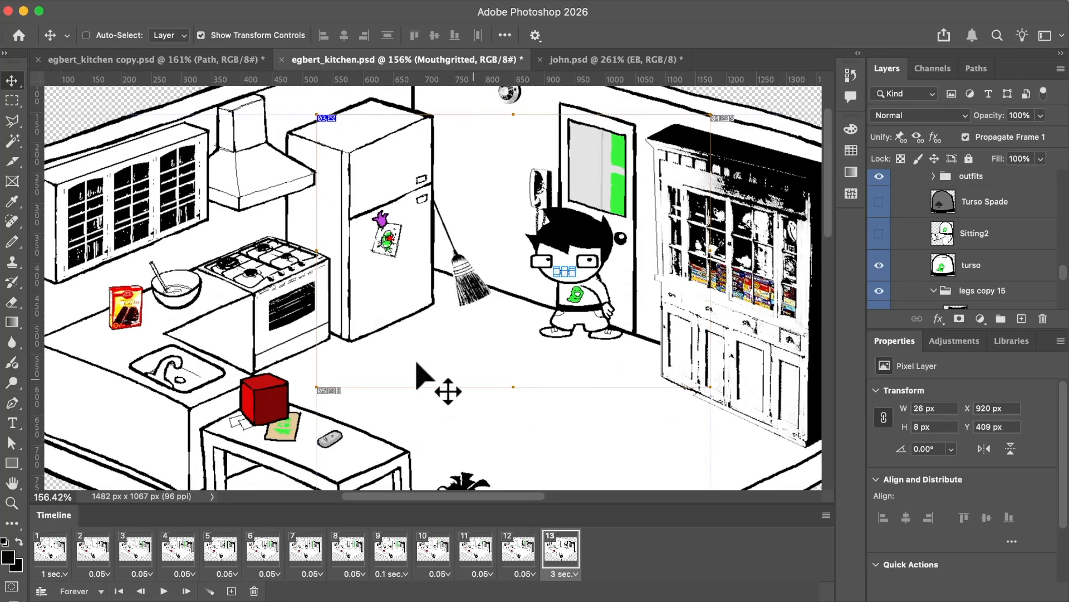
scroll(329, 379, up, 3)
scroll(329, 379, right, 3)
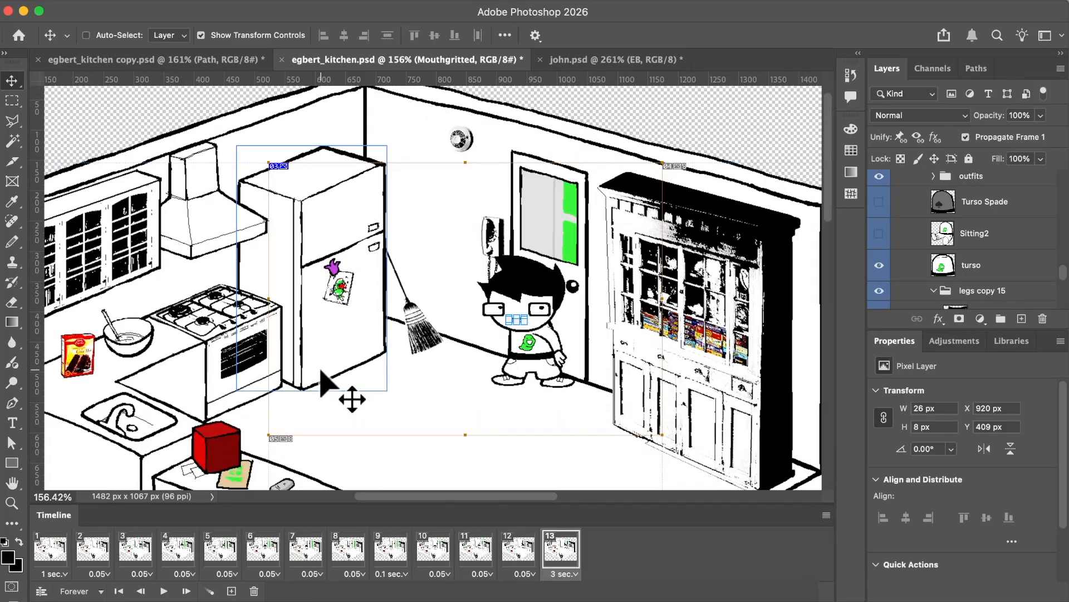
scroll(321, 370, up, 3)
scroll(320, 371, right, 2)
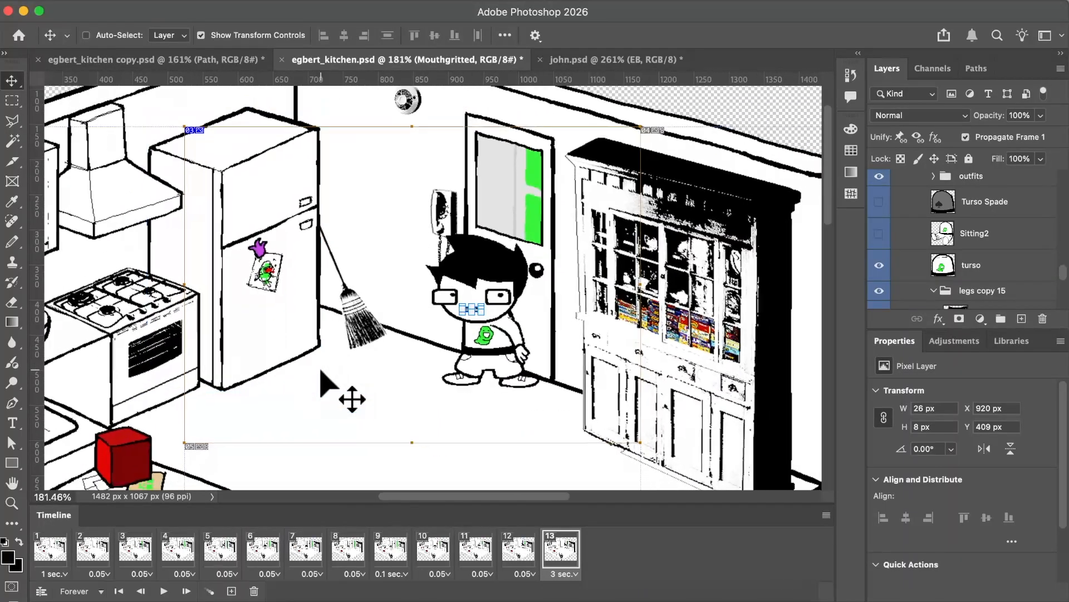
scroll(321, 371, down, 3)
scroll(321, 370, up, 2)
scroll(321, 370, left, 1)
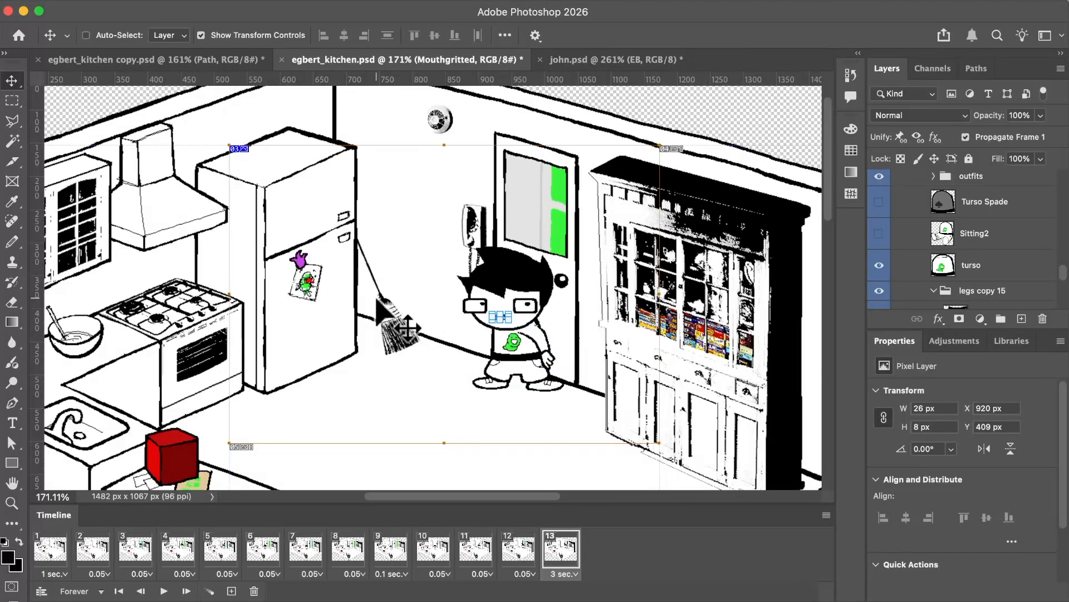
Select the copied grey object's layer and then the Cheat layer! layer to see what each one holds.
scroll(917, 225, up, 5)
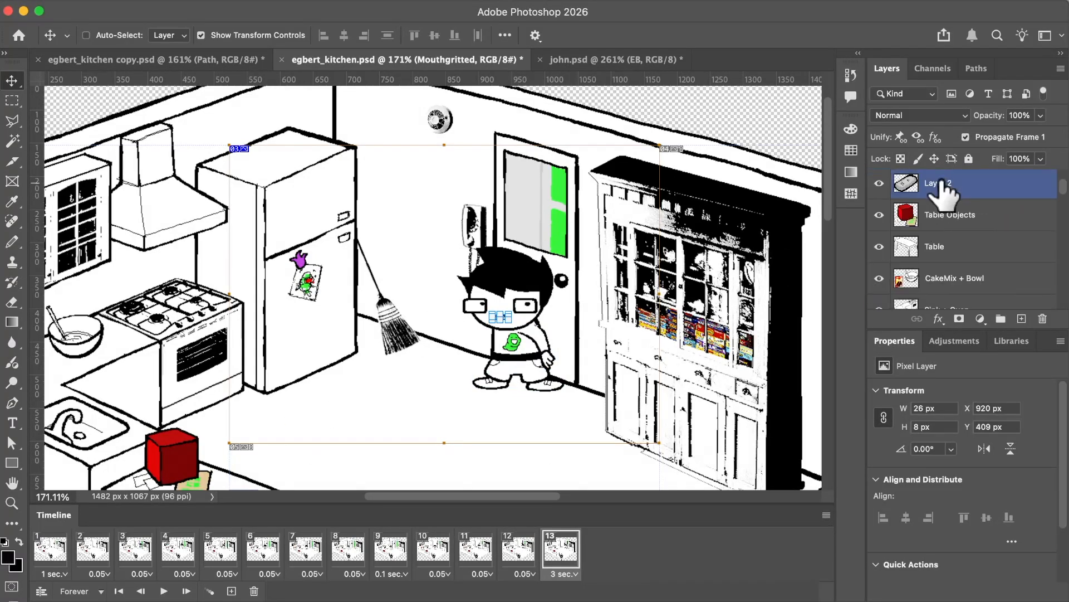
click(943, 184)
scroll(943, 189, up, 4)
click(924, 218)
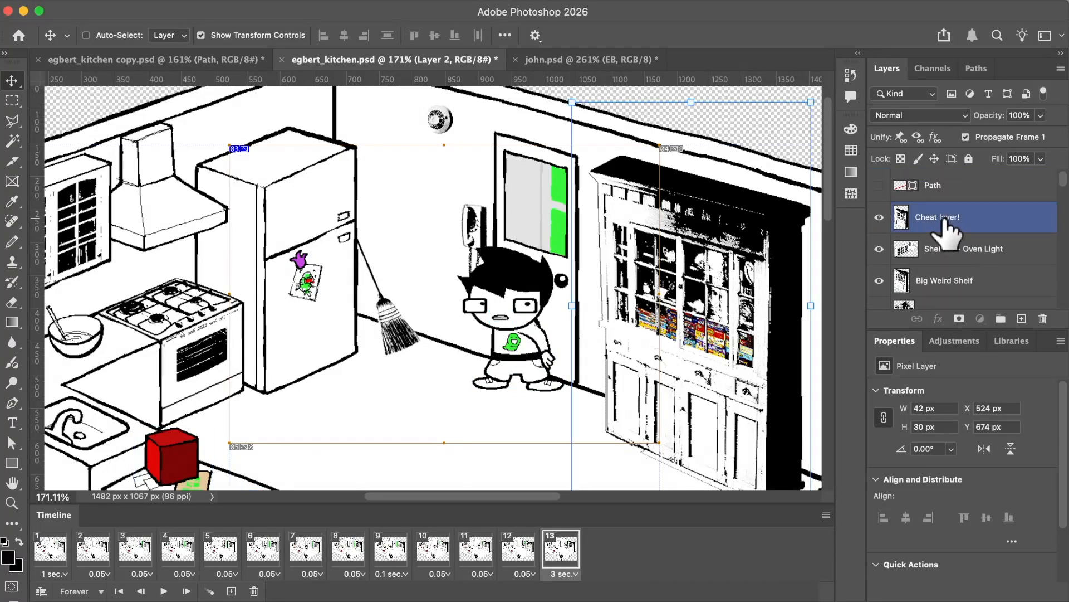
scroll(495, 277, down, 3)
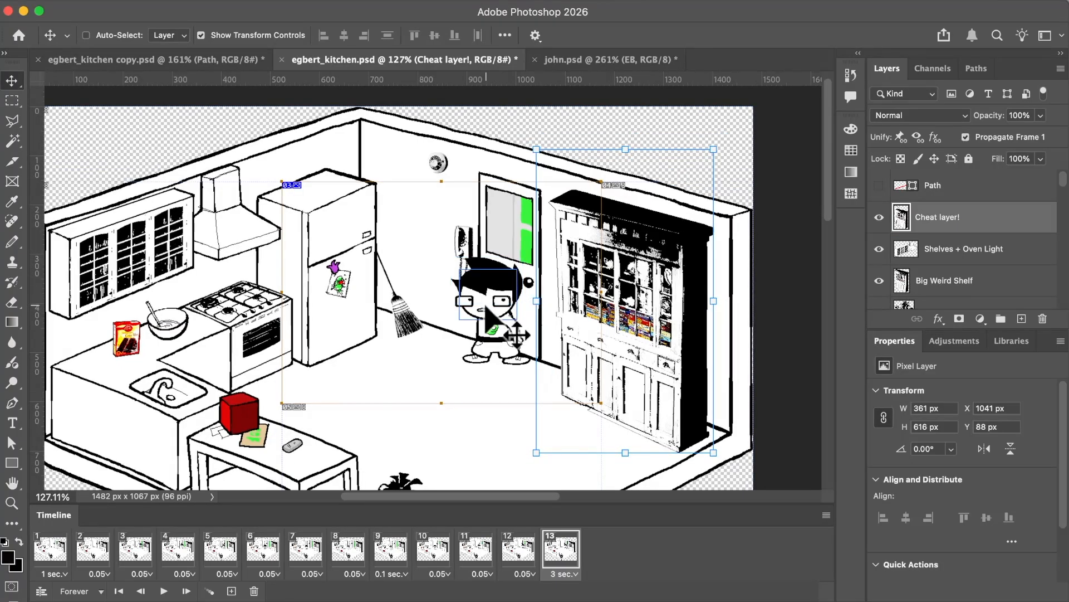
scroll(486, 308, up, 2)
scroll(486, 307, up, 2)
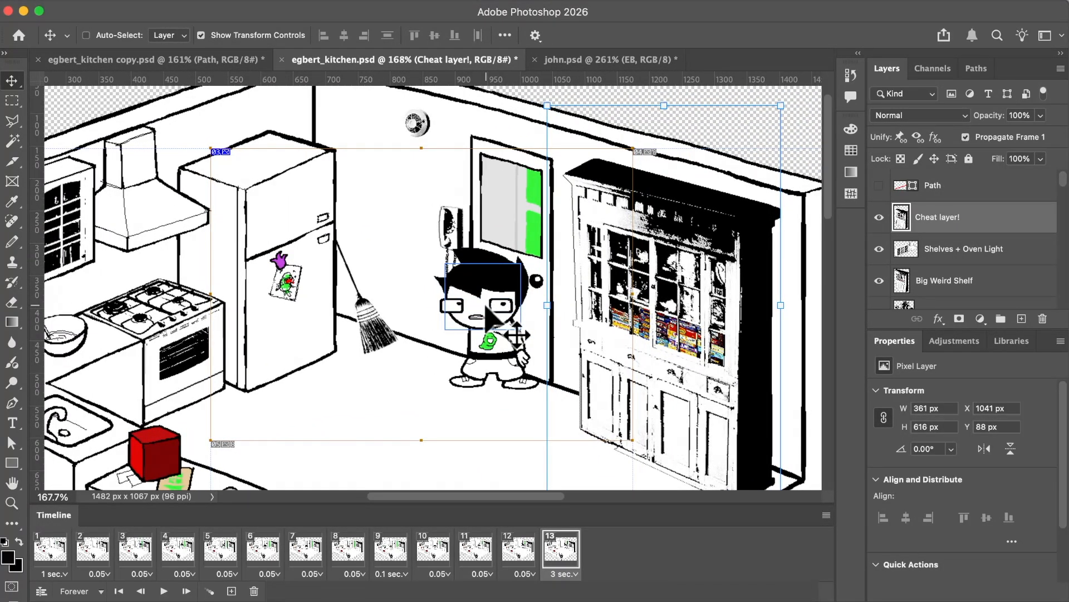
scroll(486, 308, up, 3)
scroll(486, 307, down, 2)
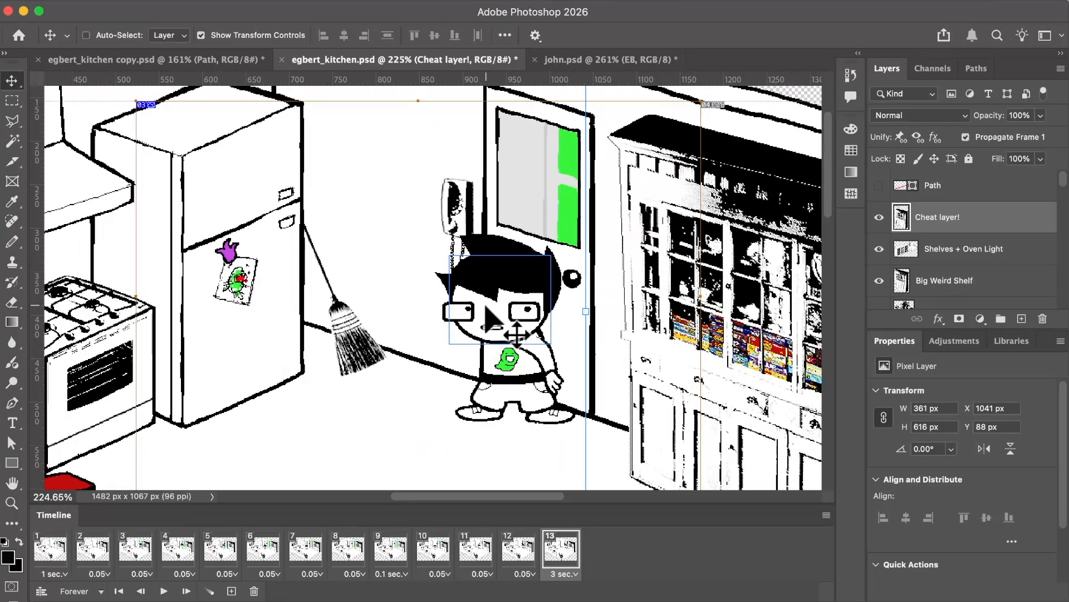
scroll(487, 308, up, 1)
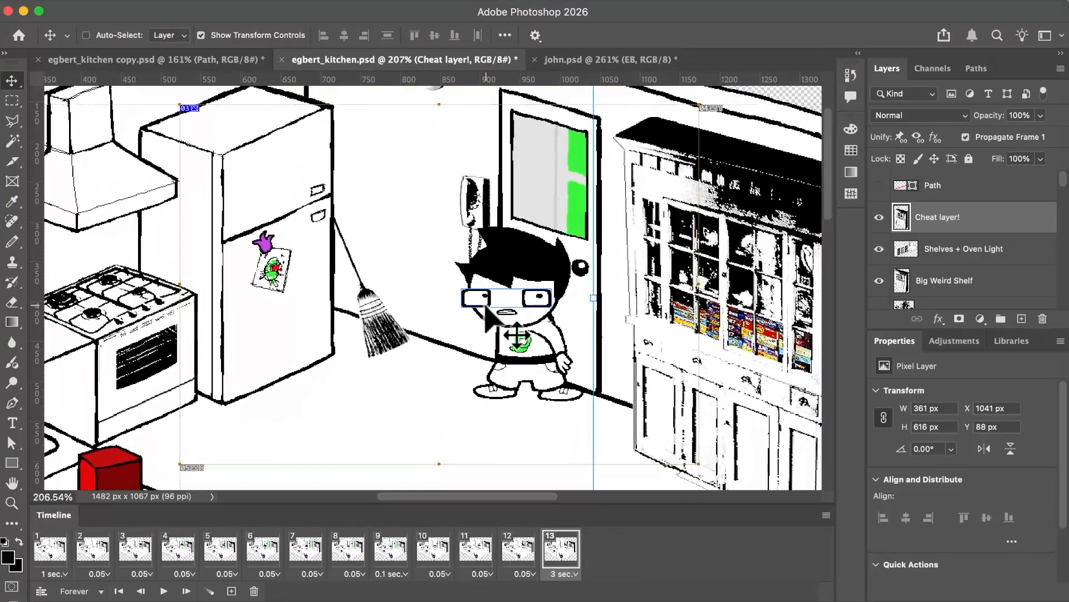